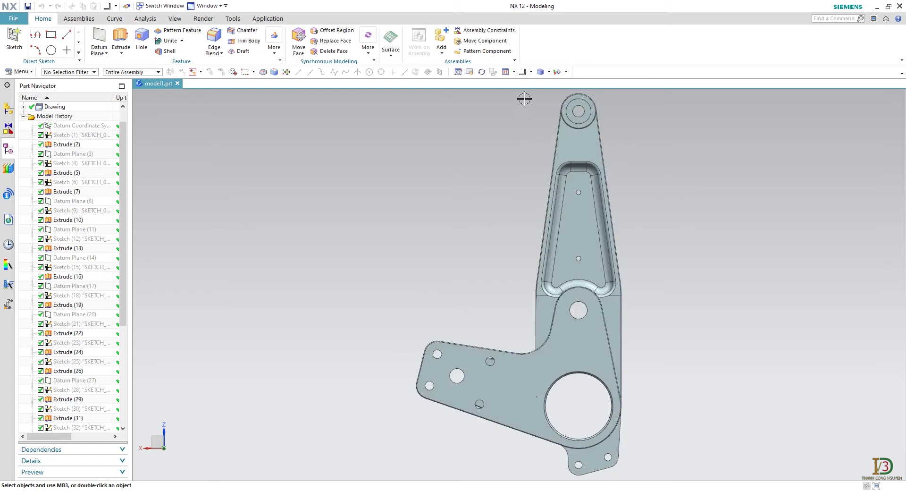
# - Examine the finished bracket in an isometric view and compare it with the dimensioned drawing E3.jpg in Photos
pyautogui.click(532, 72)
pyautogui.click(527, 85)
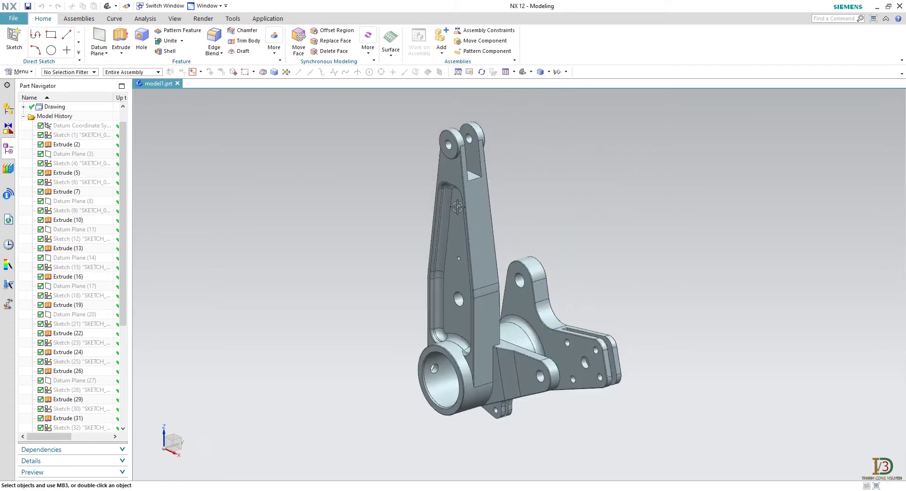
pyautogui.hotkey('alt', 'Tab')
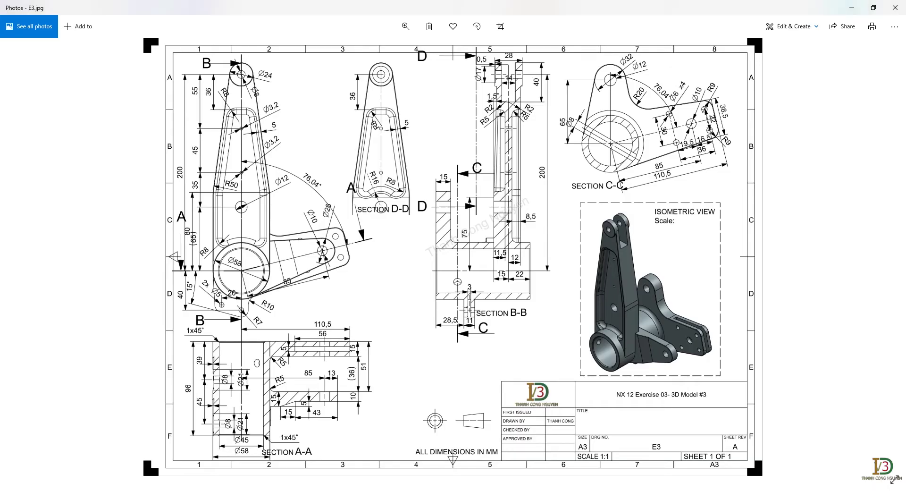
pyautogui.hotkey('alt', 'Tab')
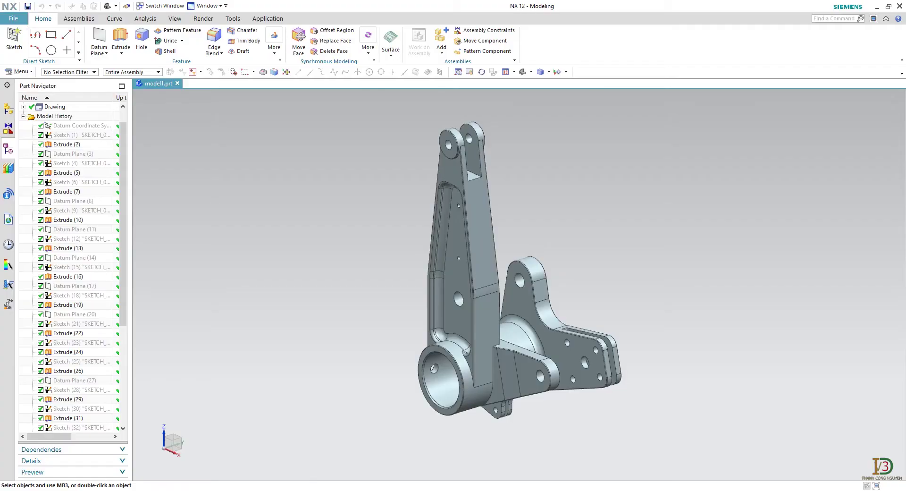
# - Create a new millimetre part model2.prt from the Model template and start a sketch on the XZ datum plane
pyautogui.click(19, 19)
pyautogui.click(22, 29)
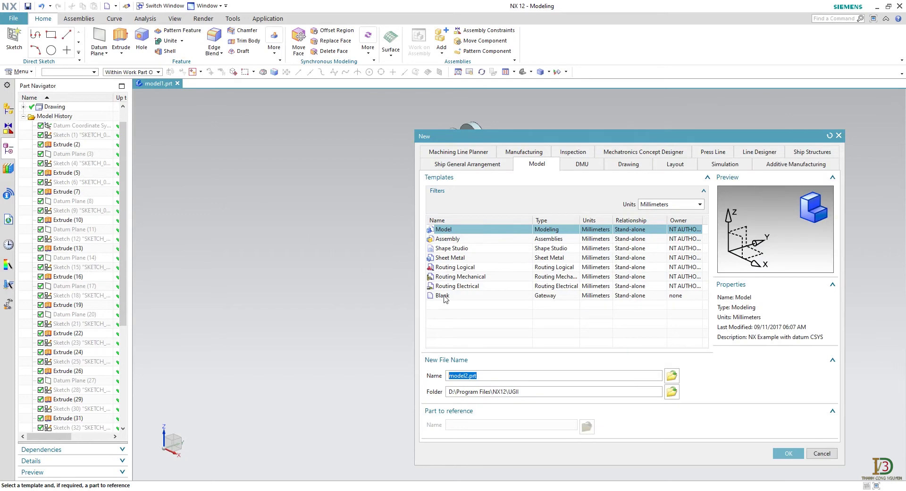
pyautogui.click(786, 453)
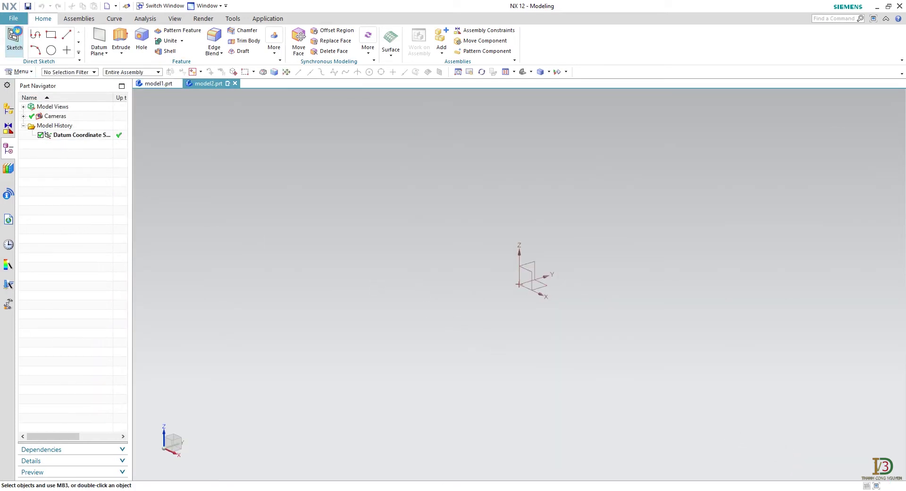
pyautogui.click(14, 42)
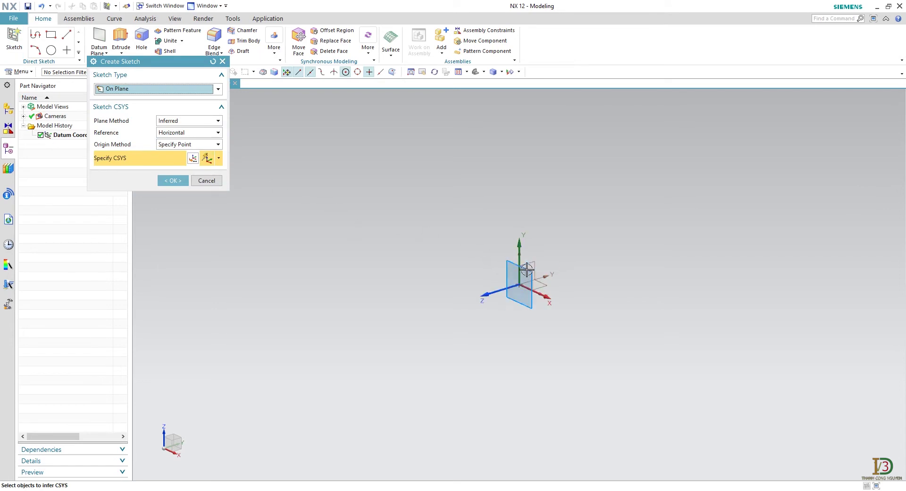
pyautogui.click(522, 269)
pyautogui.click(168, 181)
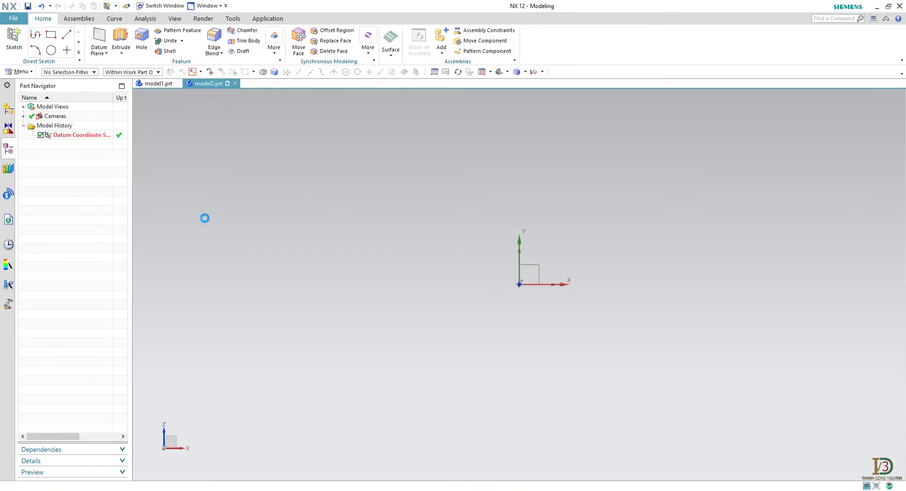
# - Draw a circle centred on the sketch origin and set its diameter to 58 mm
pyautogui.click(118, 35)
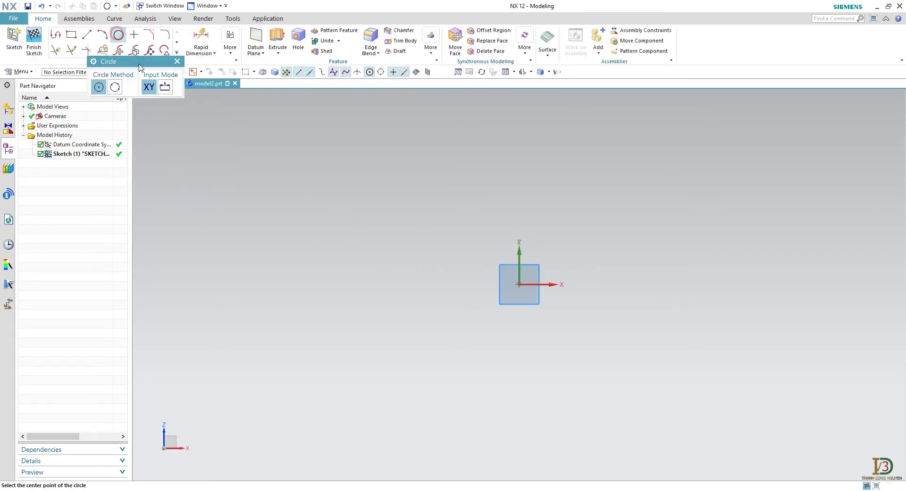
pyautogui.click(509, 281)
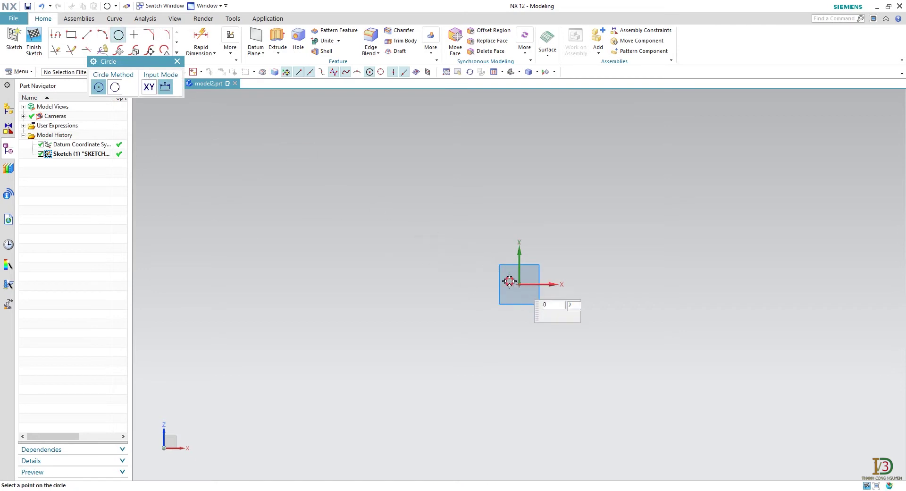
pyautogui.click(447, 266)
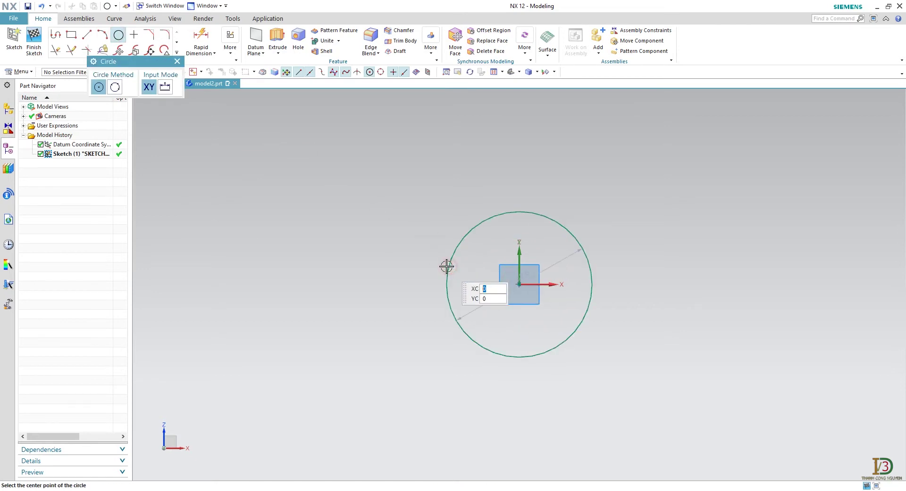
pyautogui.click(201, 37)
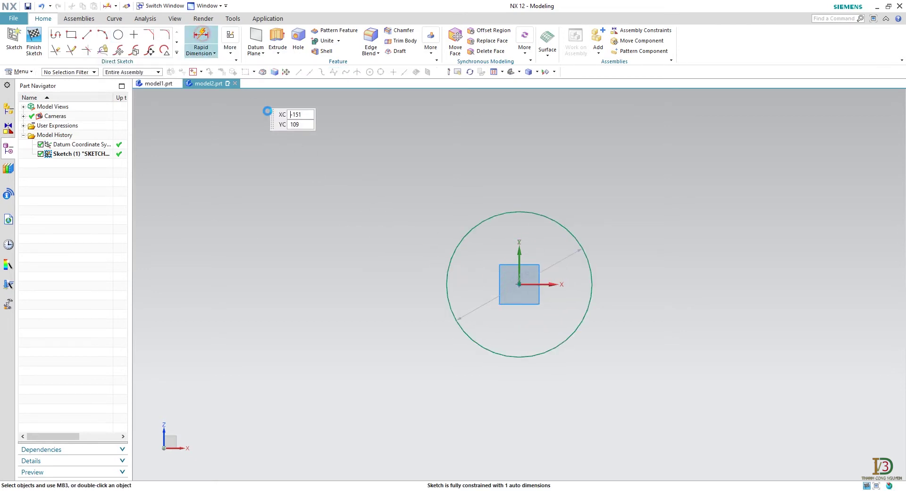
pyautogui.click(451, 307)
pyautogui.click(421, 321)
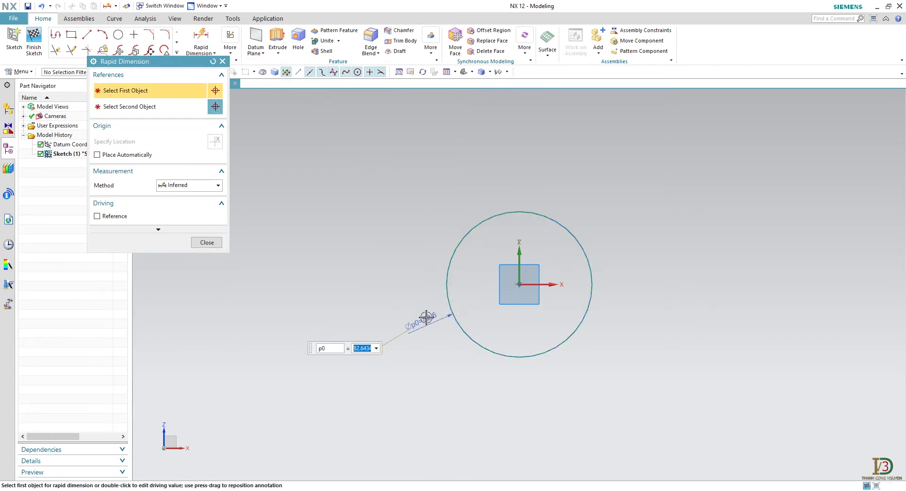
pyautogui.write('58')
pyautogui.press('Return')
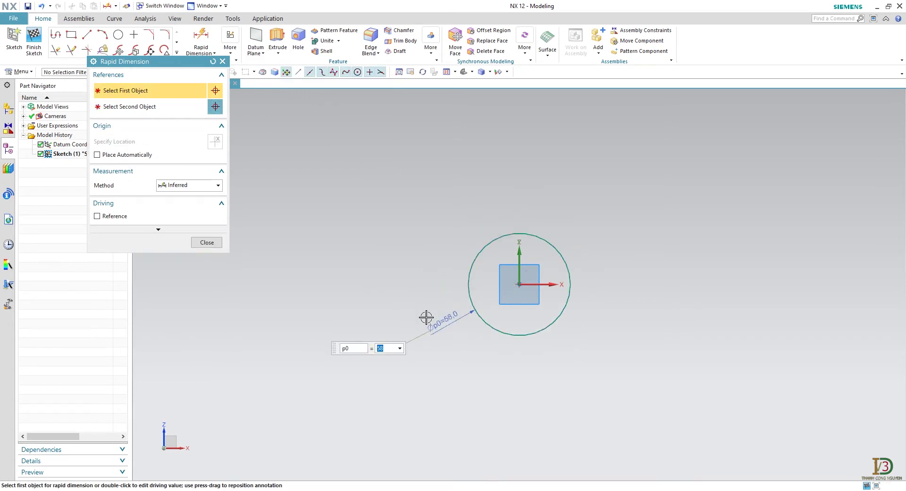
pyautogui.click(205, 242)
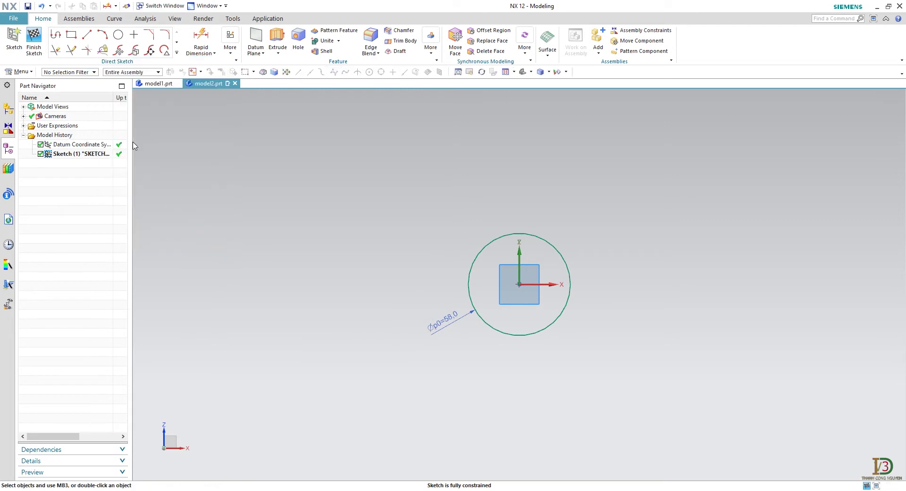
# - Draw two lines from the circle's centre: one vertically upward about 92 mm, one sloping up to the right about 133 mm
pyautogui.click(91, 40)
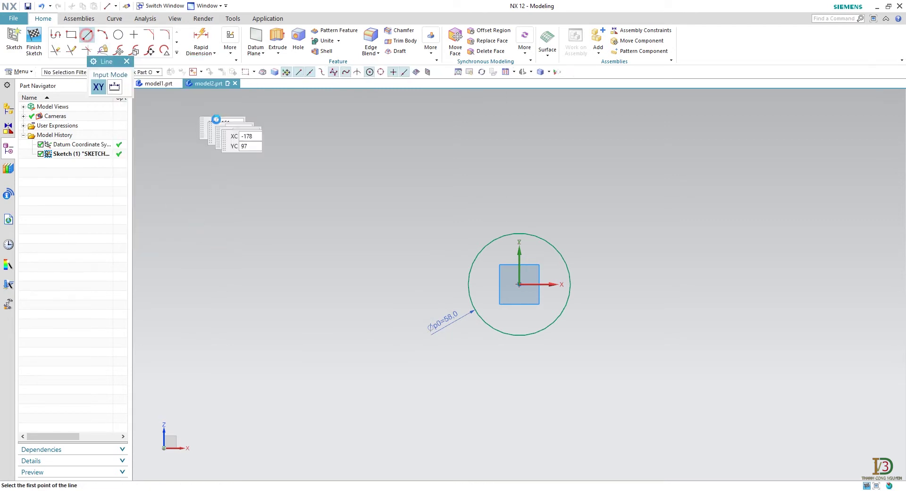
pyautogui.click(518, 282)
pyautogui.click(519, 122)
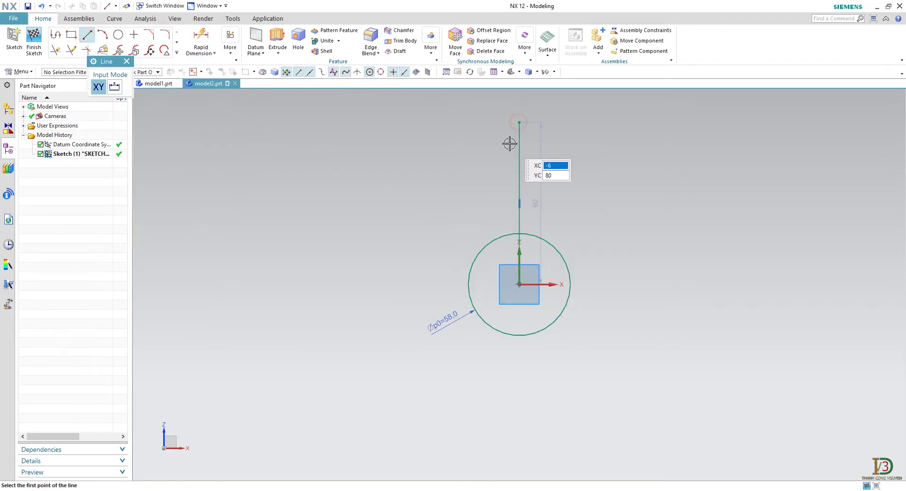
pyautogui.click(519, 284)
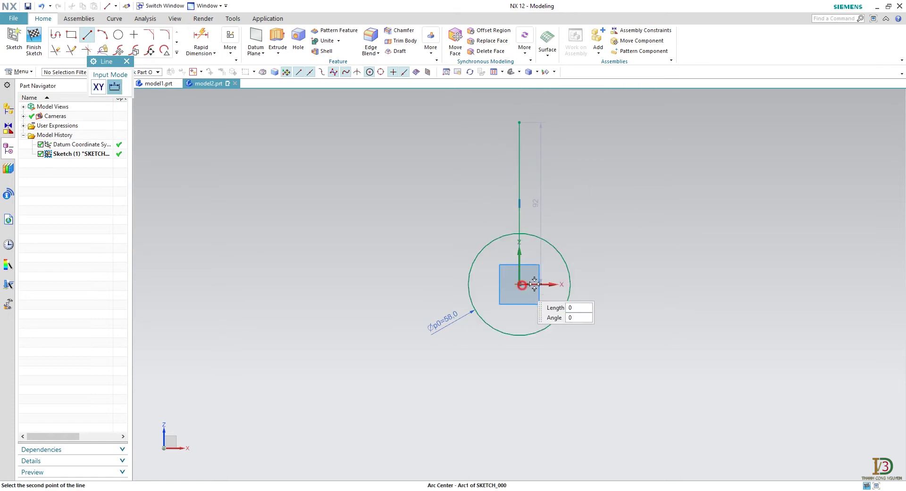
pyautogui.click(745, 231)
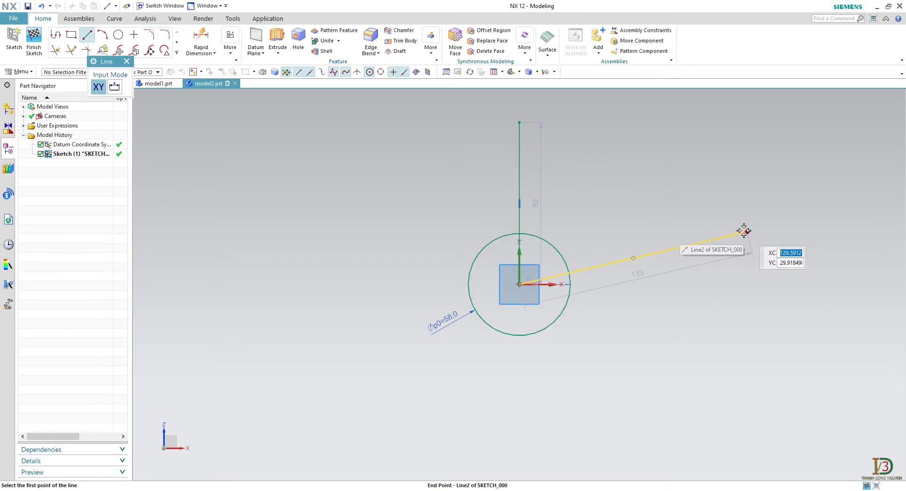
pyautogui.press('Escape')
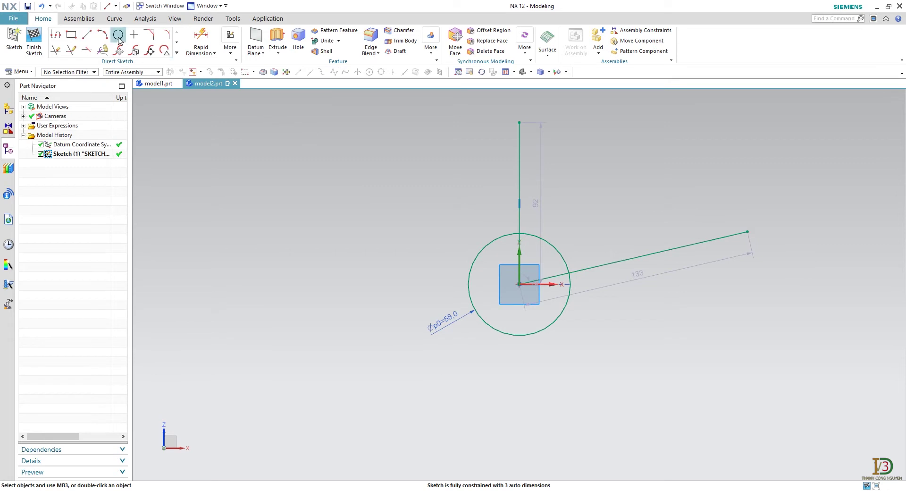
# - Draw two concentric circles, about 15 mm and 35 mm in diameter, centred on the vertical line's upper end
pyautogui.click(118, 39)
pyautogui.click(520, 123)
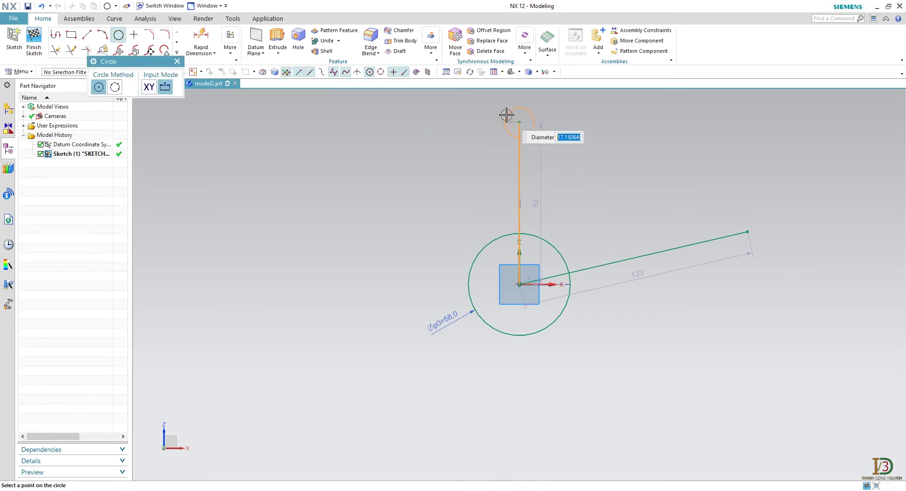
pyautogui.click(508, 116)
pyautogui.click(519, 121)
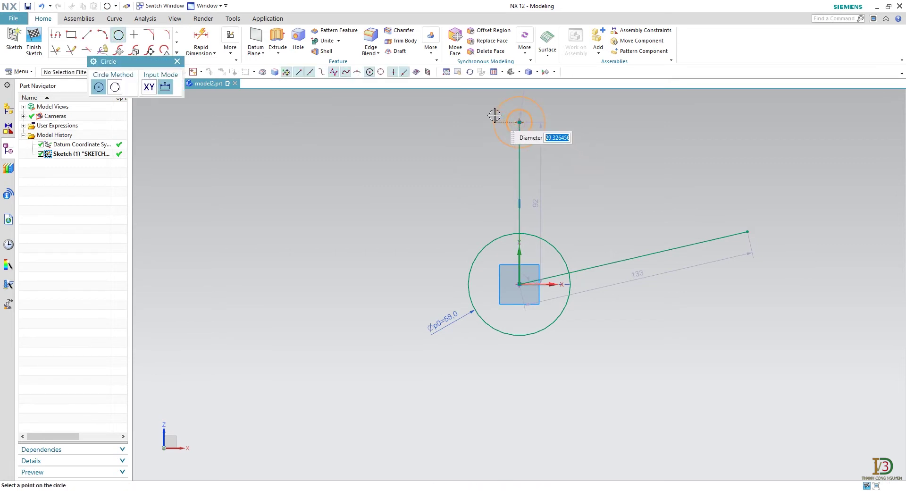
pyautogui.click(490, 119)
pyautogui.press('Escape')
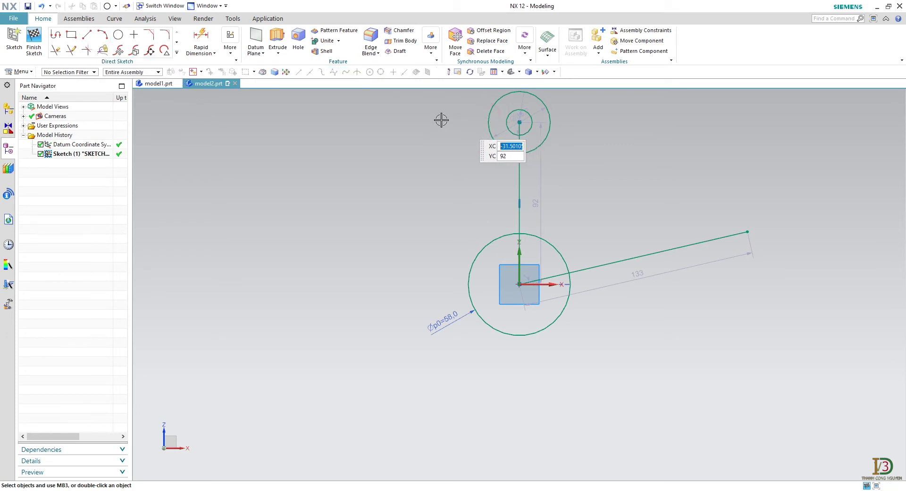
# - Dimension the vertical line and set its length to 65 mm
pyautogui.click(201, 38)
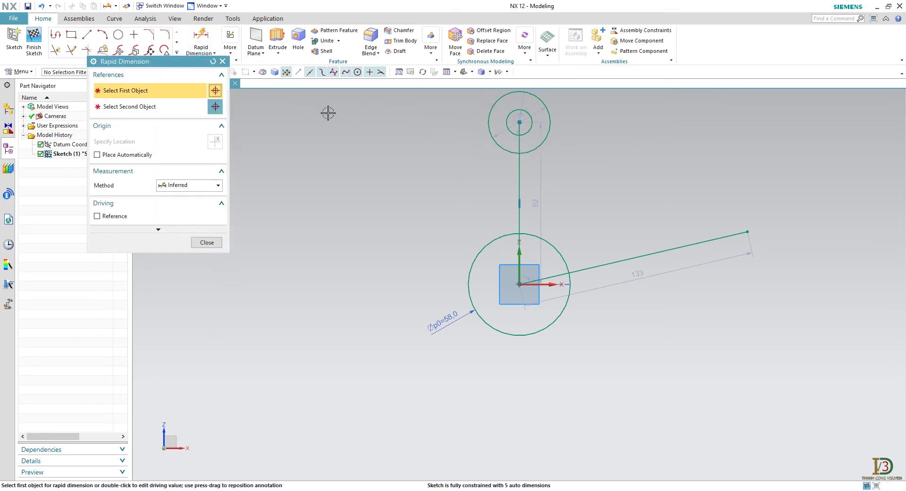
pyautogui.click(519, 183)
pyautogui.click(444, 178)
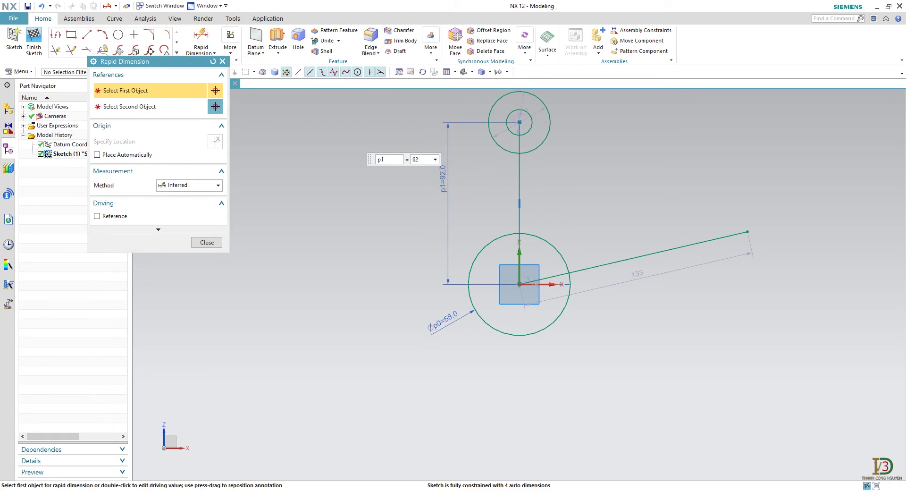
pyautogui.write('65')
pyautogui.press('Return')
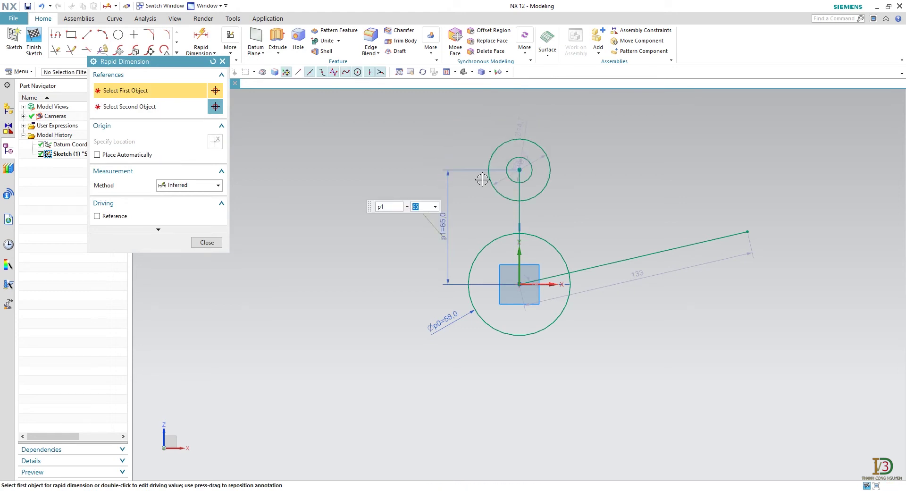
# - Dimension the two upper concentric circles with diameters of 12 mm for the inner and 32 mm for the outer
pyautogui.click(530, 178)
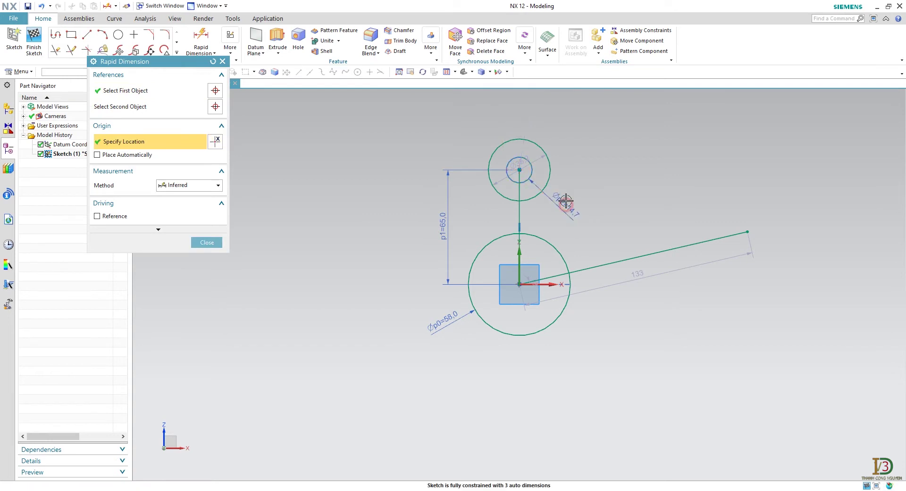
pyautogui.click(566, 201)
pyautogui.write('12')
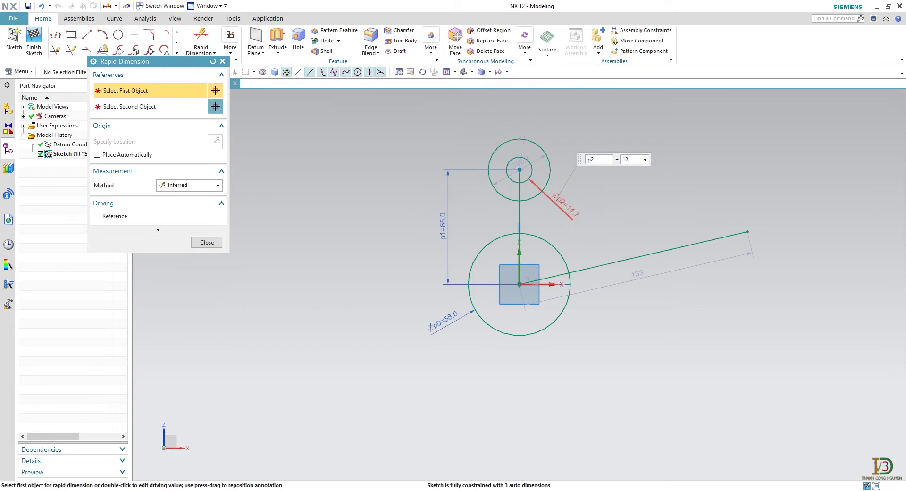
pyautogui.press('Return')
pyautogui.click(550, 163)
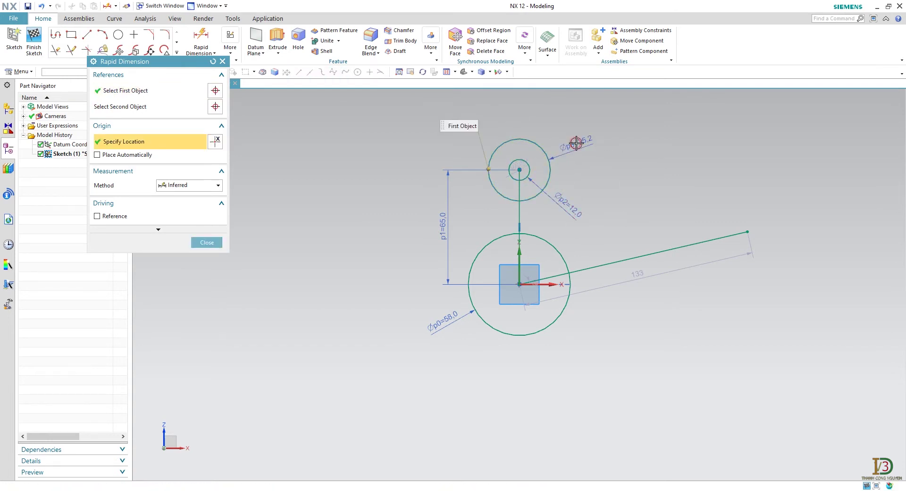
pyautogui.click(576, 143)
pyautogui.write('32')
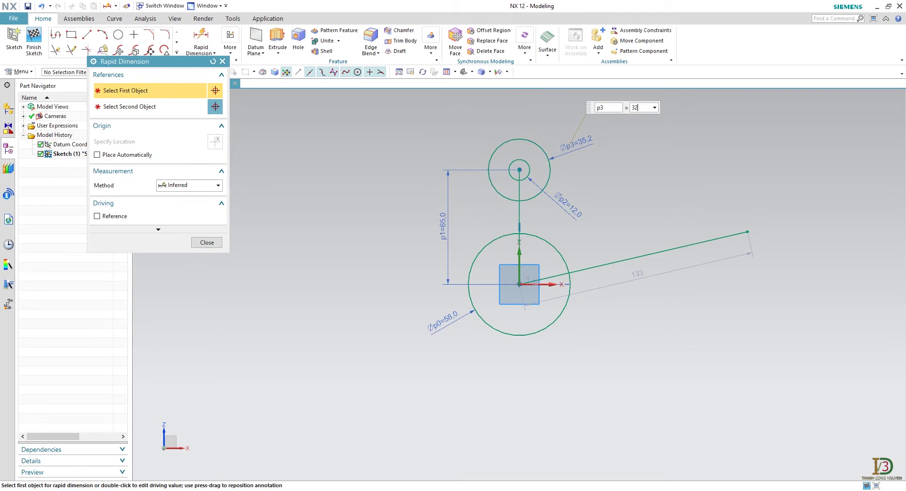
pyautogui.press('Return')
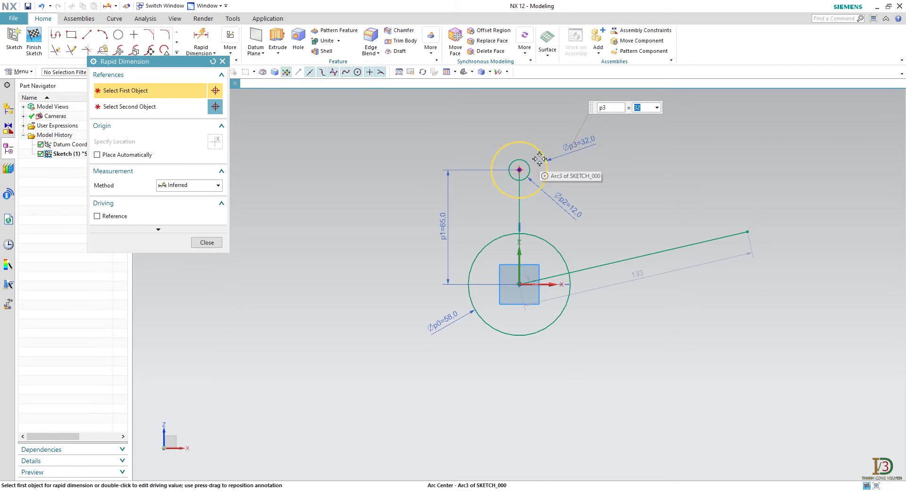
# - Dimension the sloping line with the Point-to-Point method and set its length to 110.5 mm
pyautogui.click(211, 185)
pyautogui.click(201, 222)
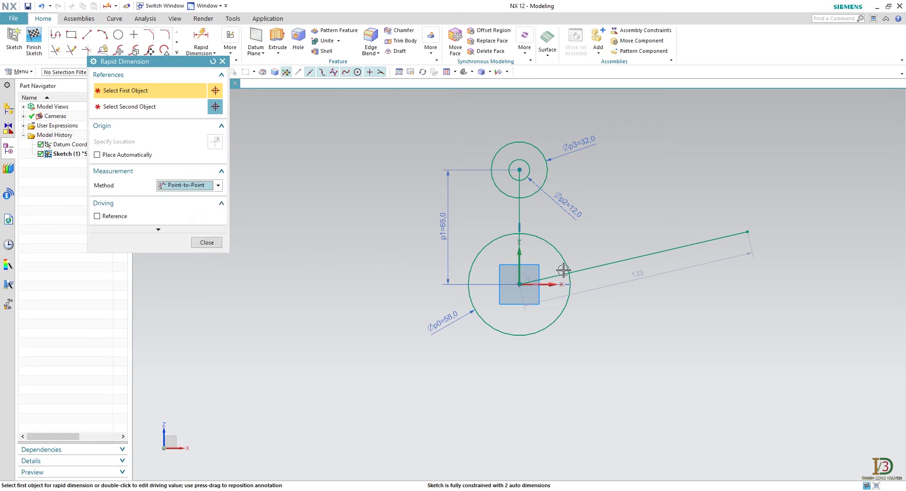
pyautogui.click(591, 267)
pyautogui.click(633, 304)
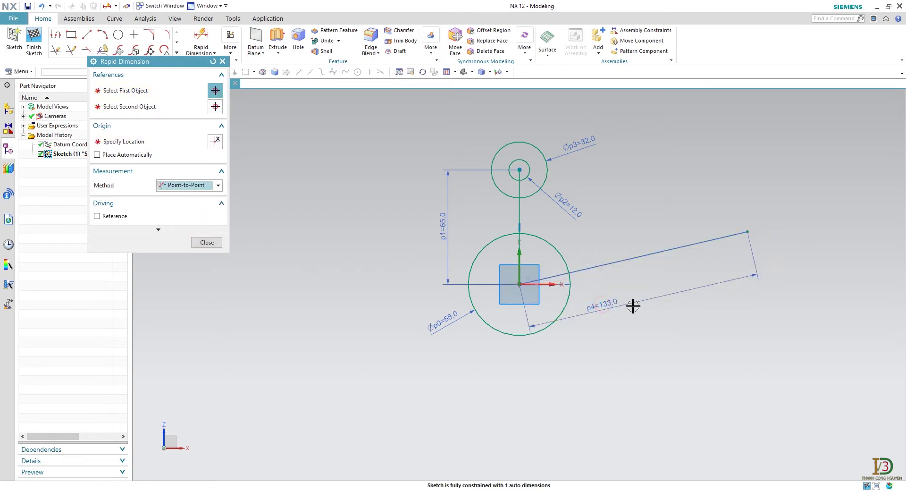
pyautogui.write('1')
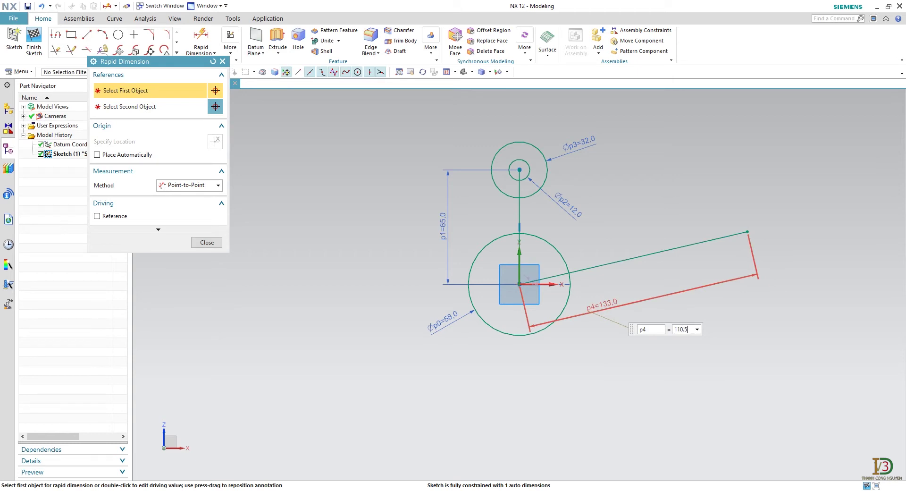
pyautogui.write('10.5')
pyautogui.press('Return')
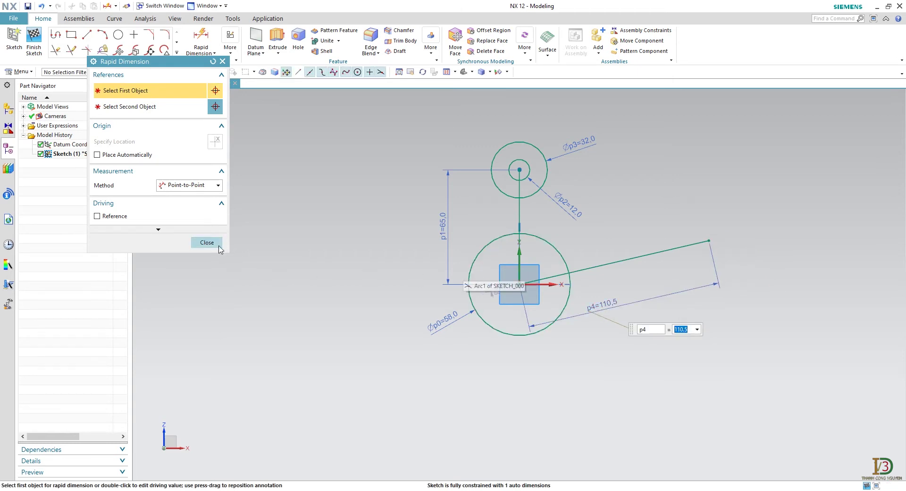
pyautogui.click(207, 243)
# - Draw three lines perpendicular to the sloping line and crossing it, about 38 mm, 40 mm and 33 mm long from its outer end inward
pyautogui.click(87, 35)
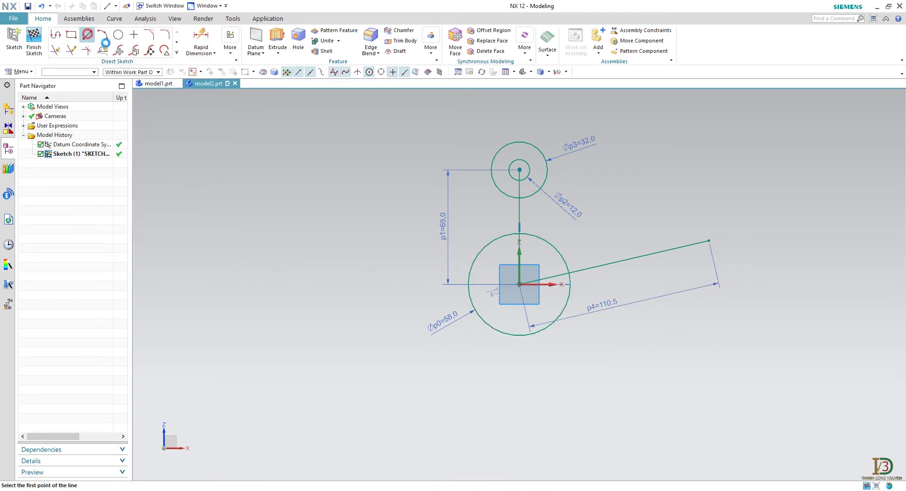
pyautogui.click(666, 207)
pyautogui.click(679, 273)
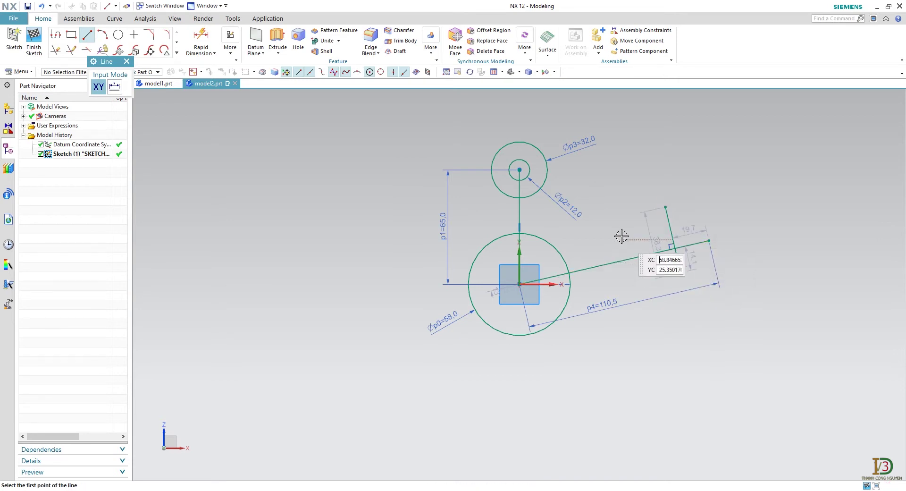
pyautogui.click(631, 283)
pyautogui.click(587, 228)
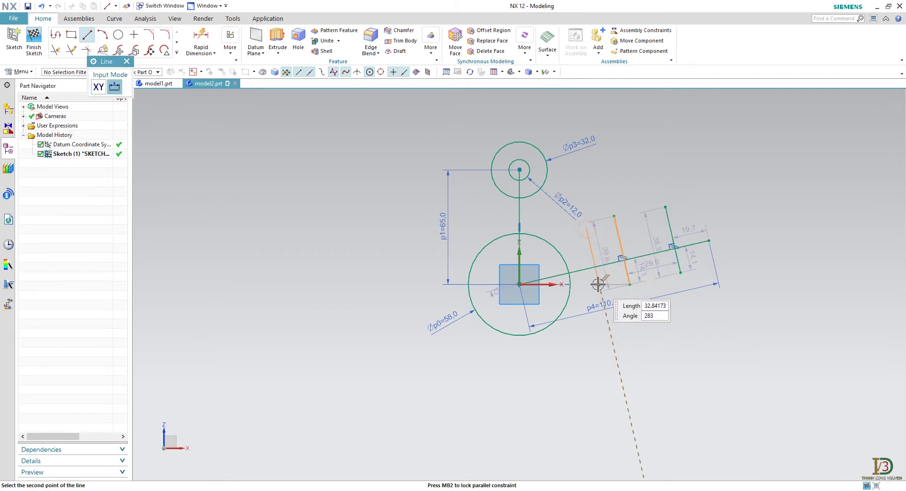
pyautogui.click(598, 285)
pyautogui.press('Escape')
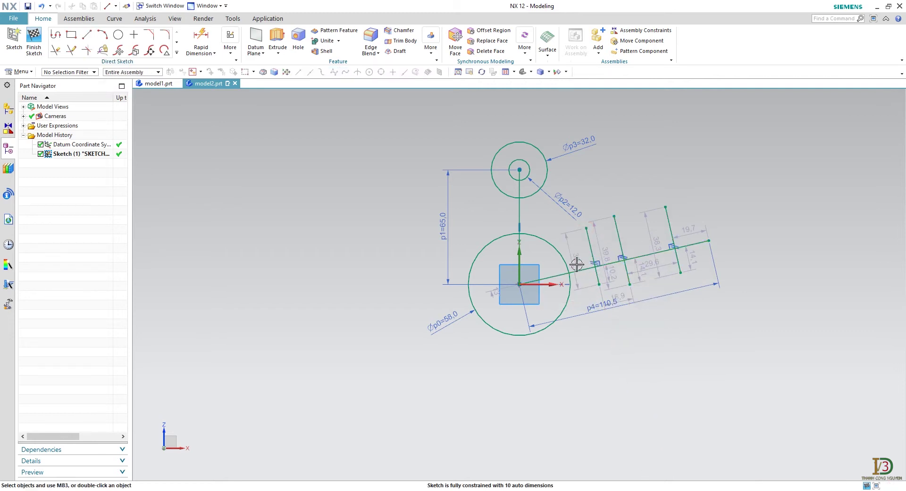
# - Make the midpoint of the outermost cross line coincident with the sloping line's outer endpoint
pyautogui.click(230, 47)
pyautogui.click(250, 83)
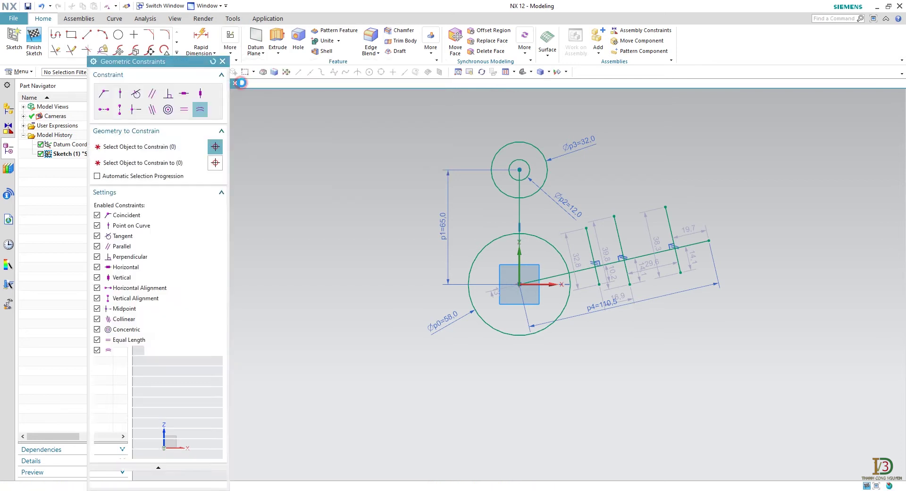
pyautogui.click(104, 94)
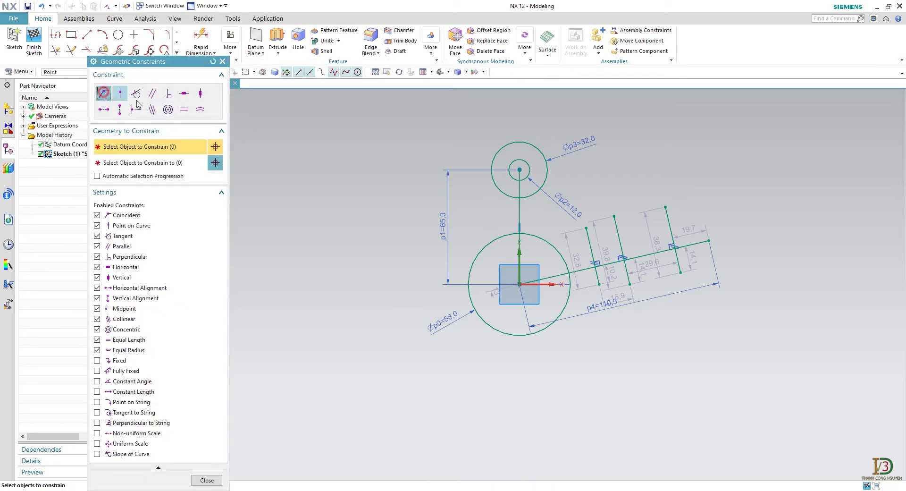
pyautogui.click(673, 239)
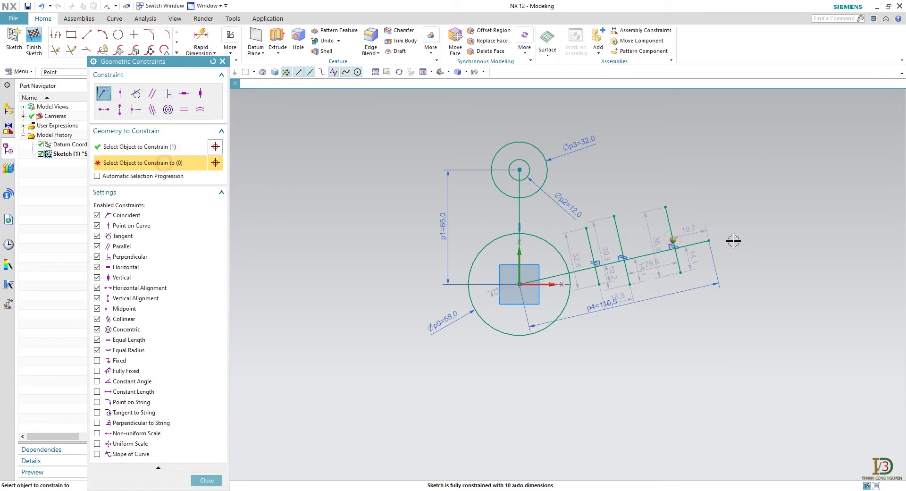
pyautogui.click(711, 240)
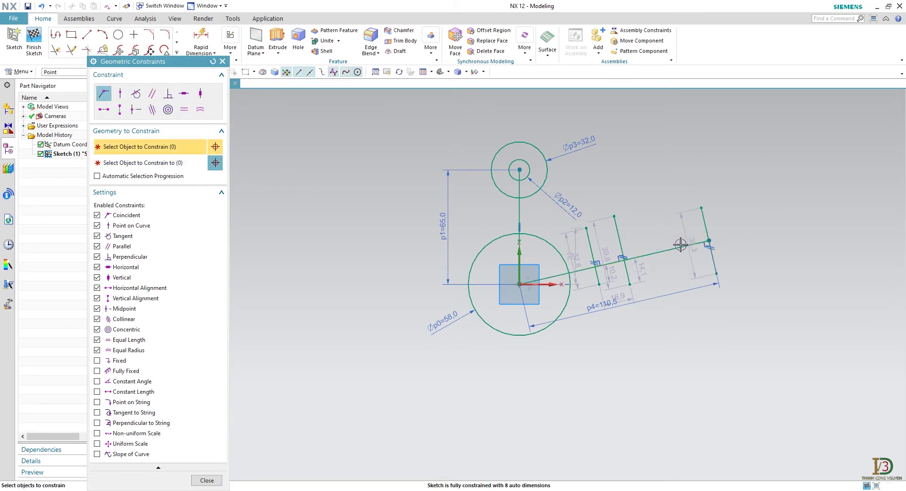
# - Constrain the midpoints of the two remaining cross lines onto the sloping line with Point on Curve
pyautogui.click(123, 94)
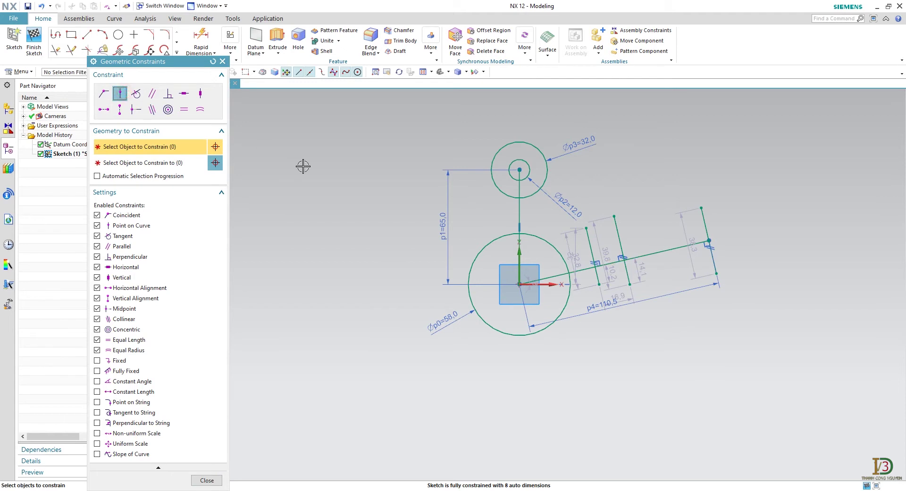
pyautogui.click(620, 247)
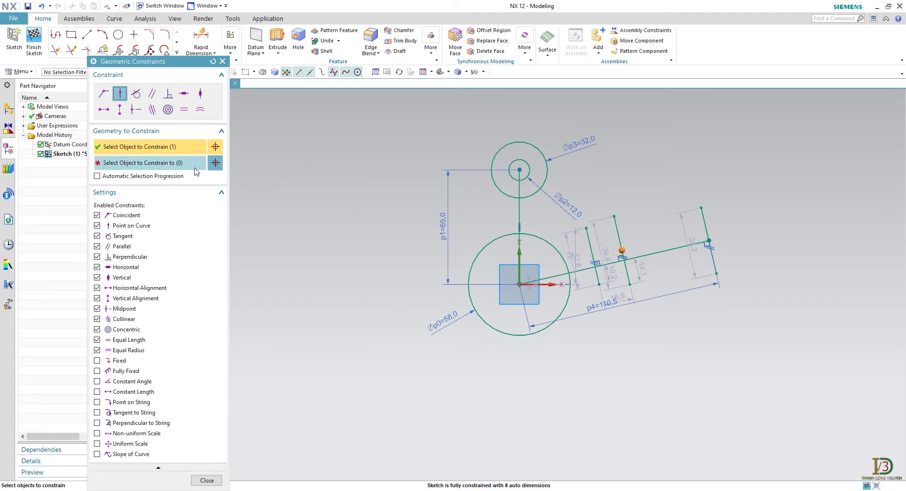
pyautogui.click(647, 255)
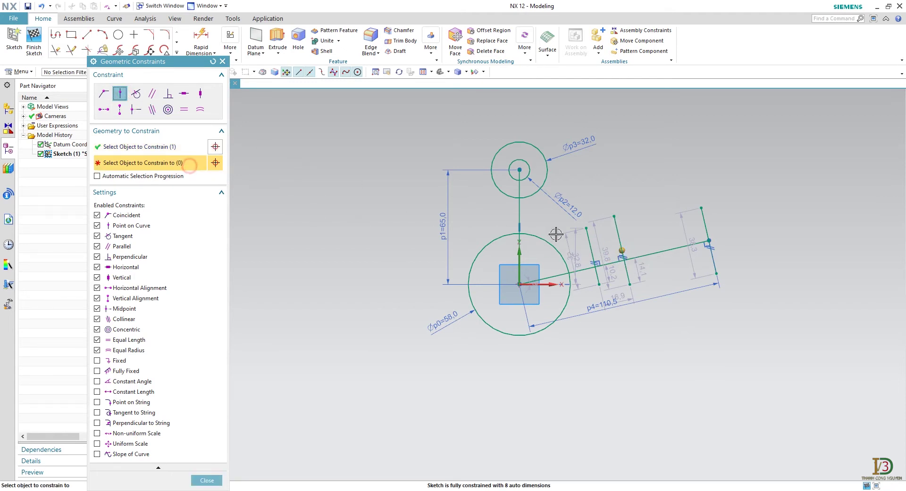
pyautogui.click(593, 255)
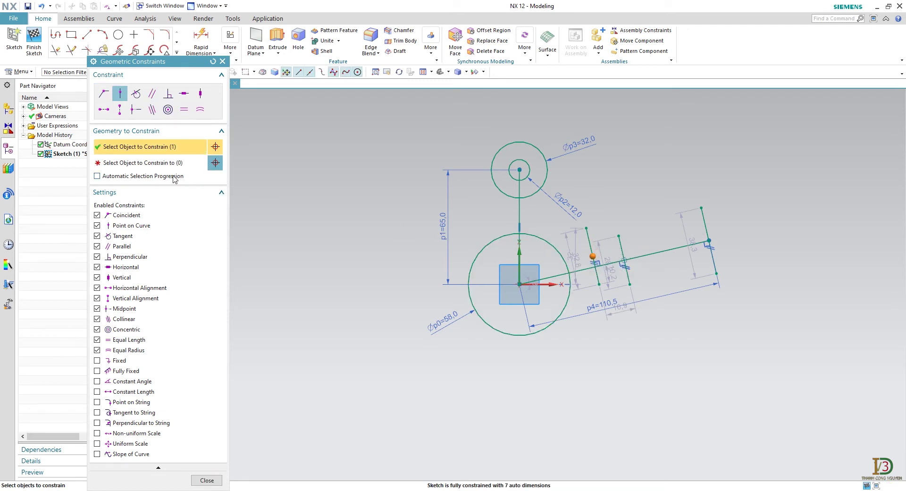
pyautogui.click(169, 163)
pyautogui.click(547, 275)
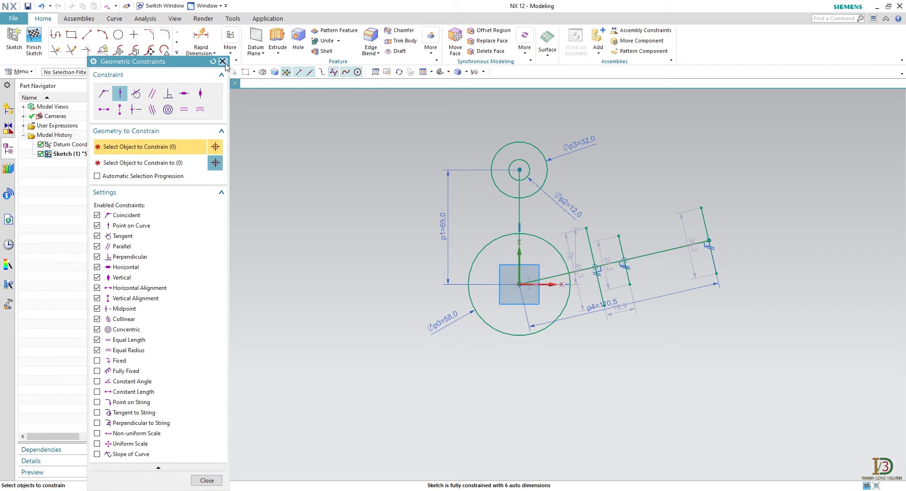
pyautogui.click(222, 62)
# - Dimension the cross line at the sloping line's outer end and set its length to 38.5 mm
pyautogui.click(201, 37)
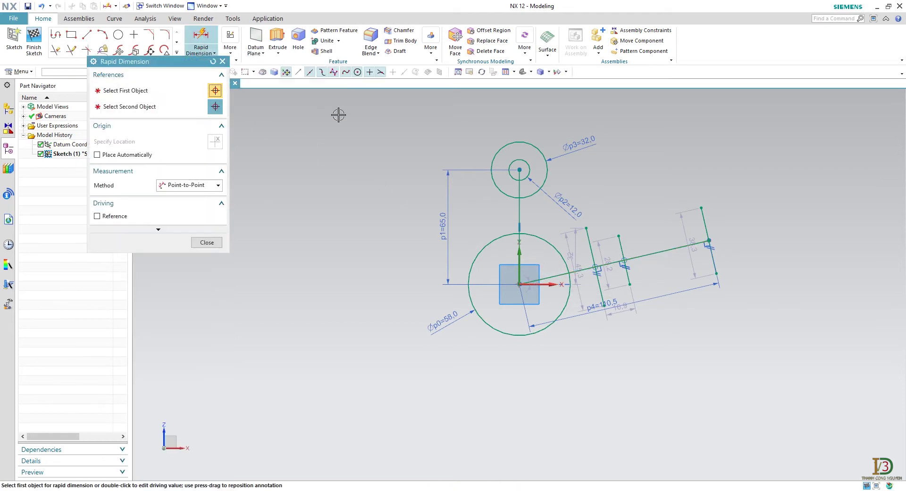
pyautogui.click(705, 223)
pyautogui.click(757, 224)
pyautogui.write('3')
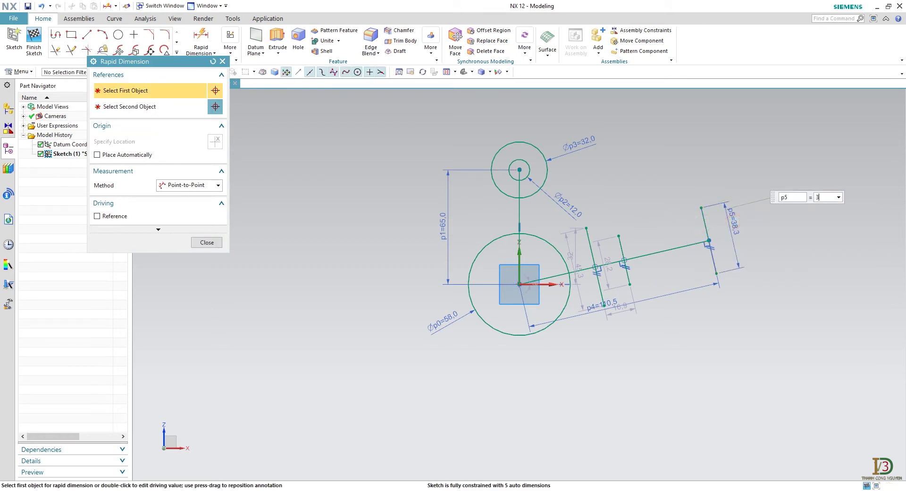
pyautogui.write('8.5')
pyautogui.press('Return')
# - Dimension the middle cross line and set its length to 22 mm
pyautogui.click(625, 250)
pyautogui.click(653, 244)
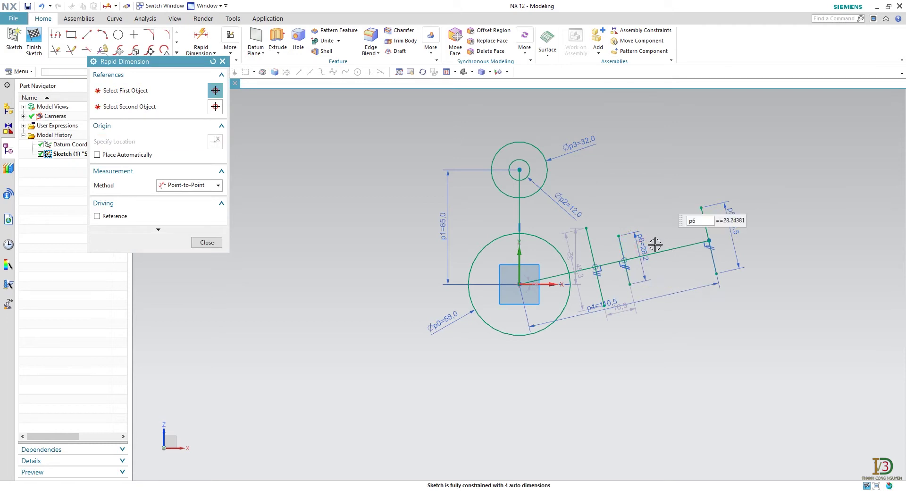
pyautogui.write('22')
pyautogui.press('Return')
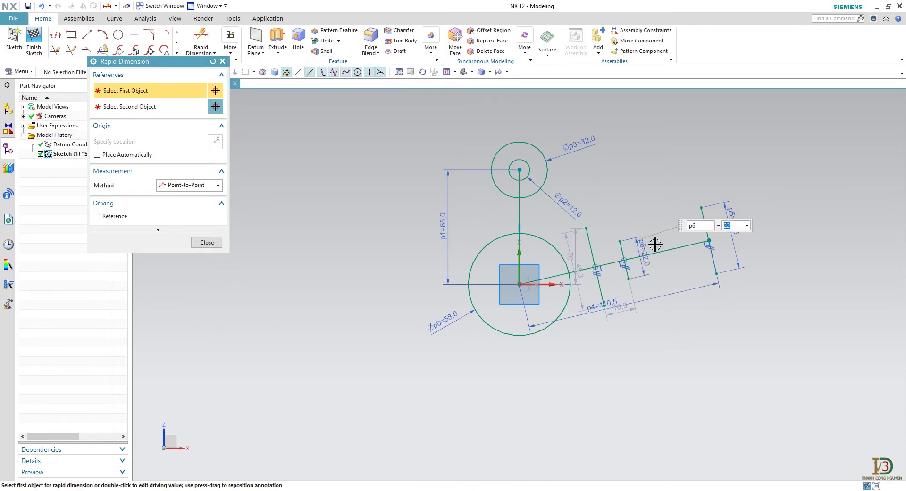
# - Dimension the cross line nearest the large circle and set its length to 30 mm
pyautogui.scroll(3, 632, 259)
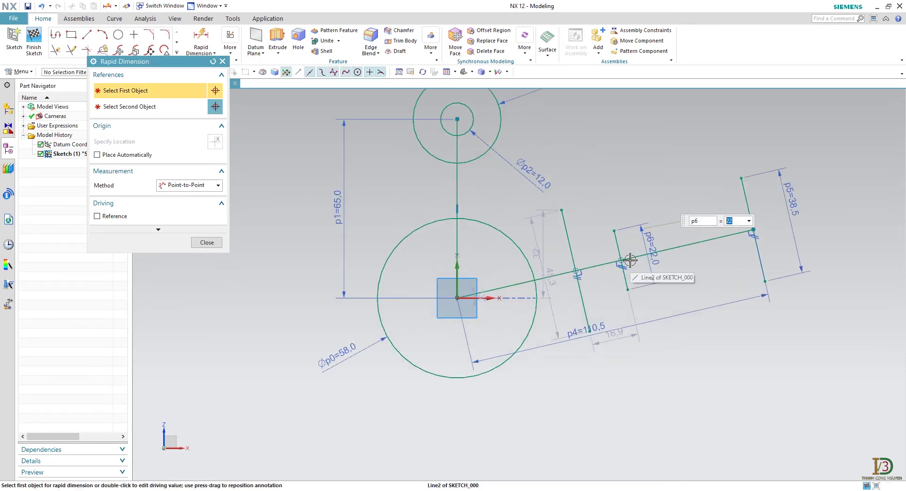
pyautogui.click(556, 248)
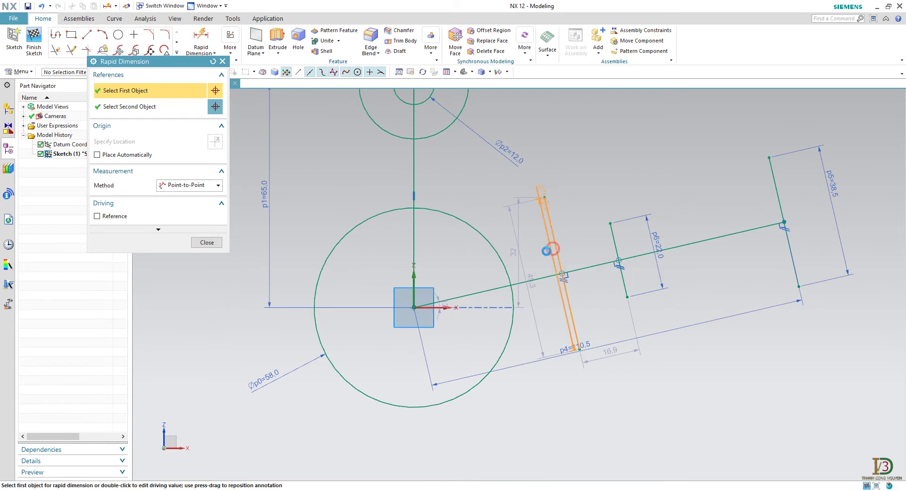
pyautogui.click(538, 255)
pyautogui.write('30')
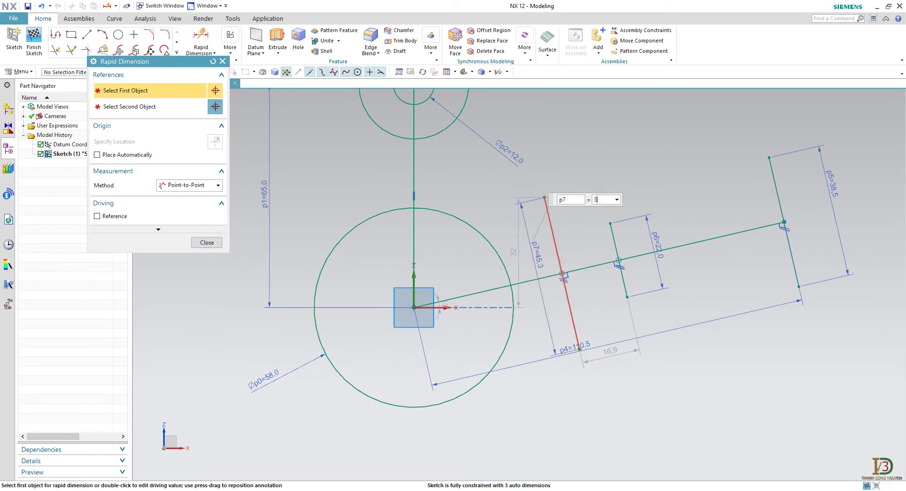
pyautogui.press('Return')
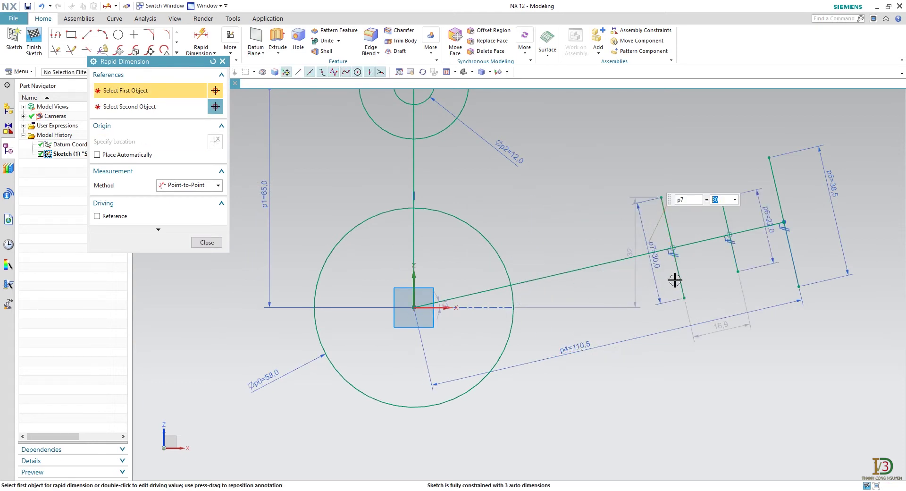
# - Dimension the distance between the 30 mm and 22 mm cross lines with the Inferred method and set it to 36 mm
pyautogui.click(679, 284)
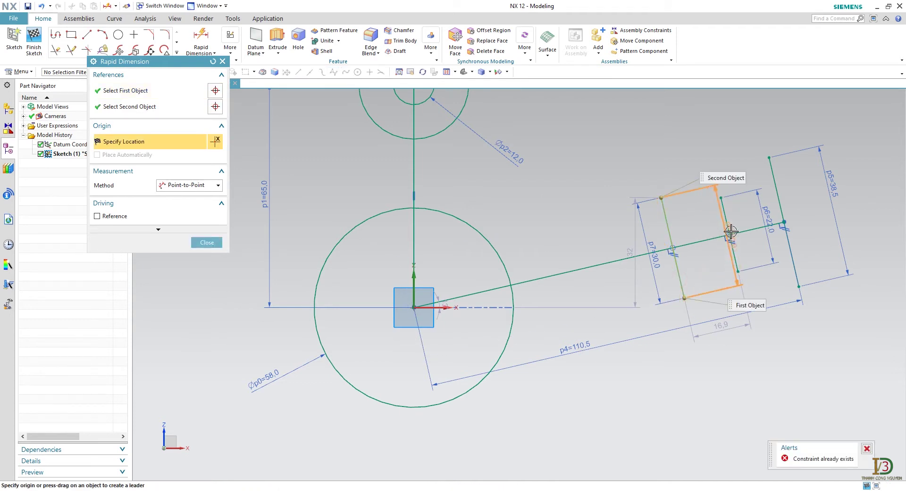
pyautogui.click(218, 185)
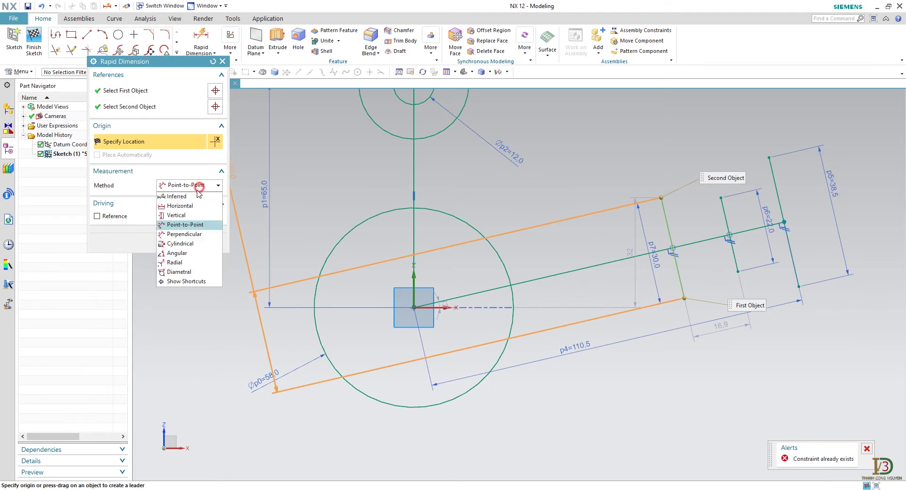
pyautogui.click(196, 195)
pyautogui.click(672, 248)
pyautogui.click(733, 251)
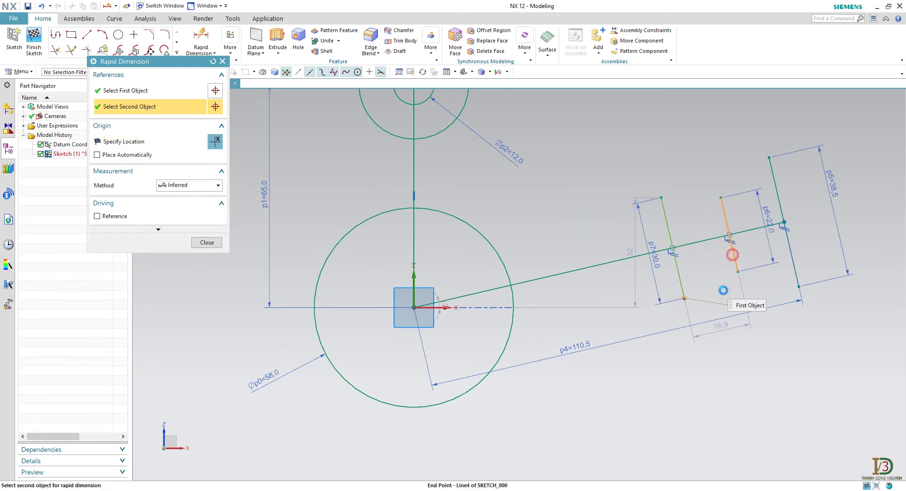
pyautogui.click(741, 352)
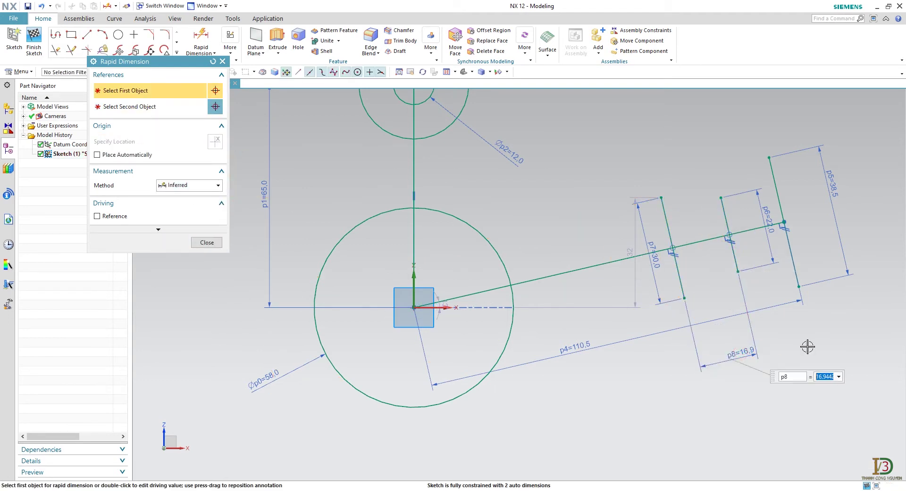
pyautogui.write('36')
pyautogui.press('Return')
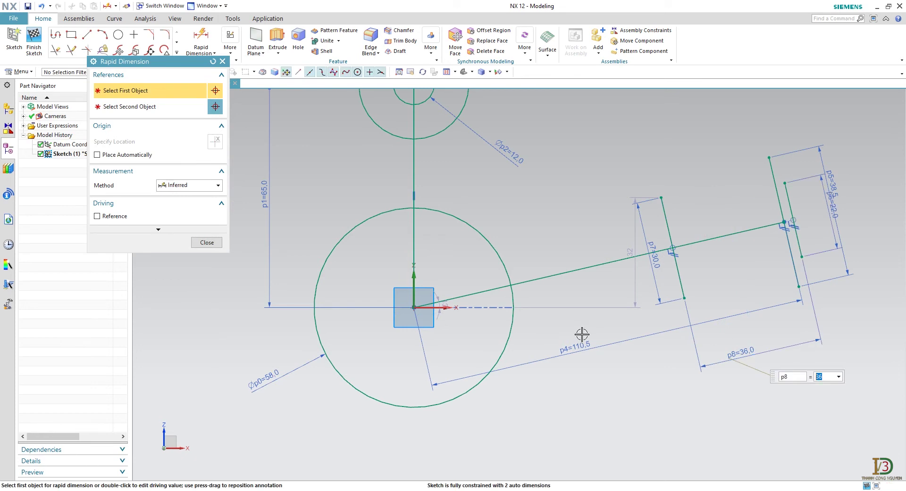
pyautogui.click(207, 242)
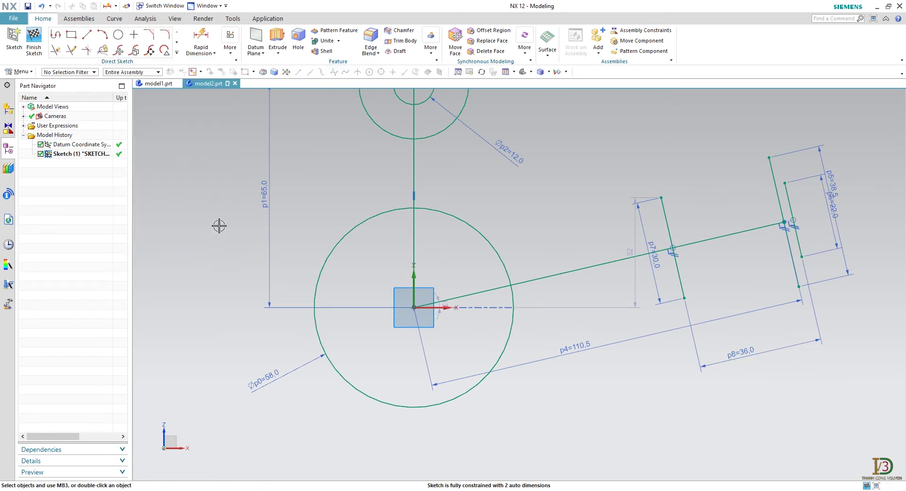
# - Draw a circle about 10 mm in diameter centred on the sloping line, between the 30 mm and 38.5 mm cross lines
pyautogui.click(123, 40)
pyautogui.click(707, 235)
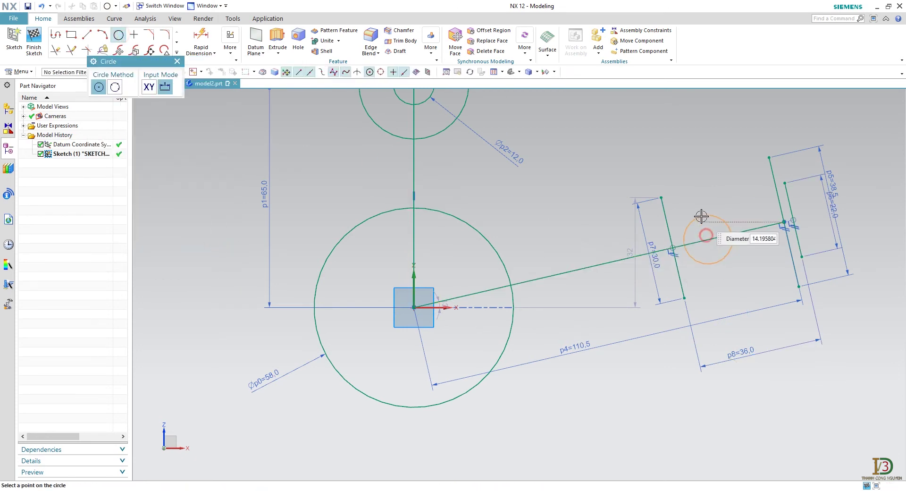
pyautogui.click(701, 225)
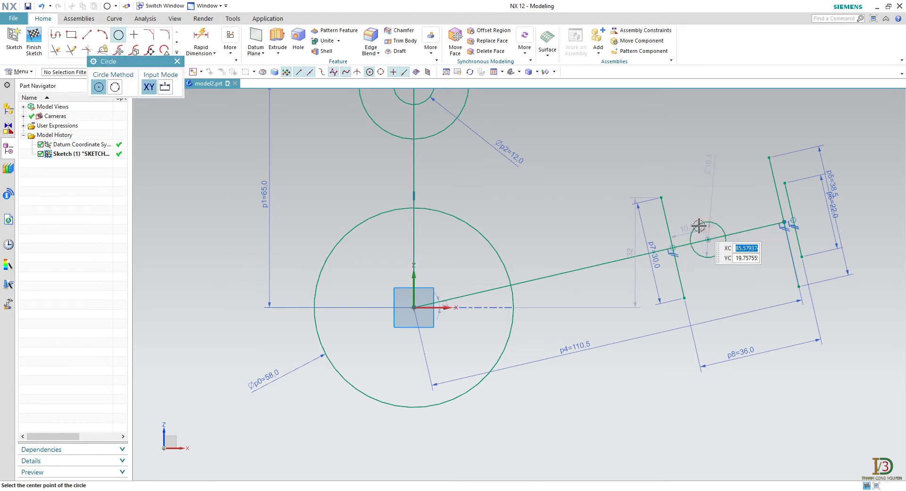
pyautogui.press('Escape')
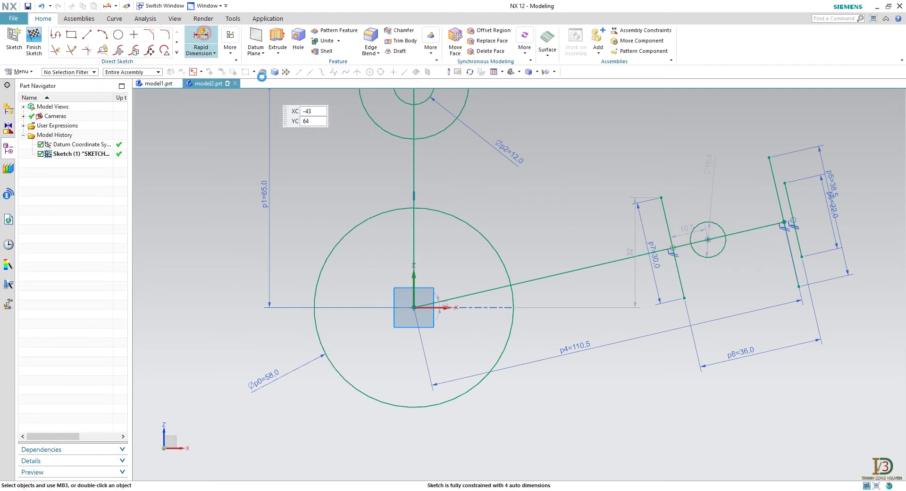
# - Dimension the distance from the 30 mm cross line to the small circle's centre and set it to 19.5 mm
pyautogui.click(677, 270)
pyautogui.click(708, 239)
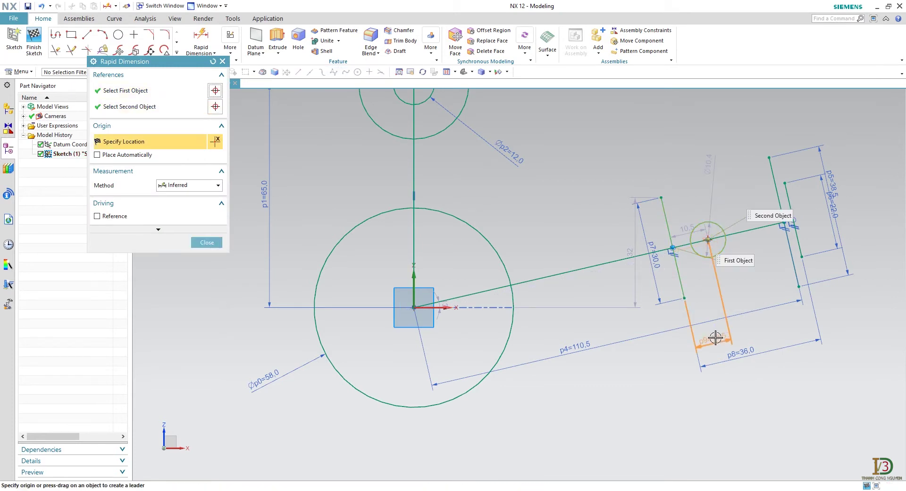
pyautogui.click(716, 338)
pyautogui.write('19.')
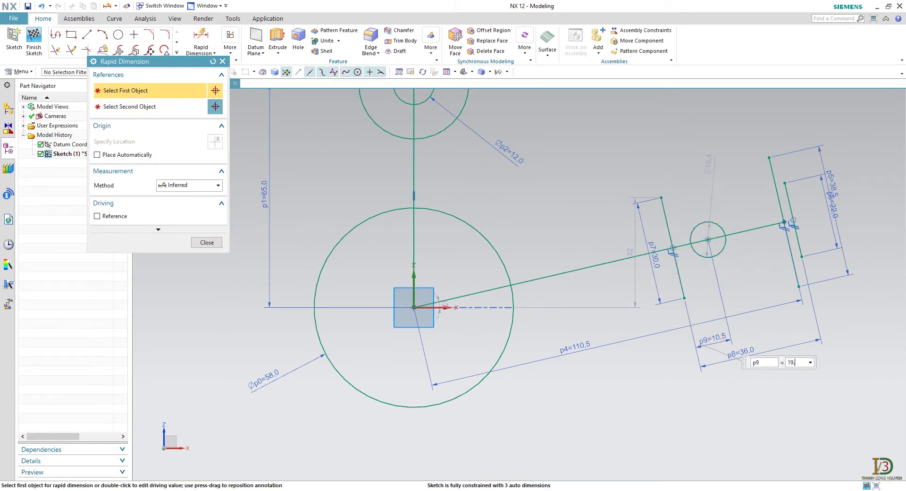
pyautogui.write('5')
pyautogui.press('Return')
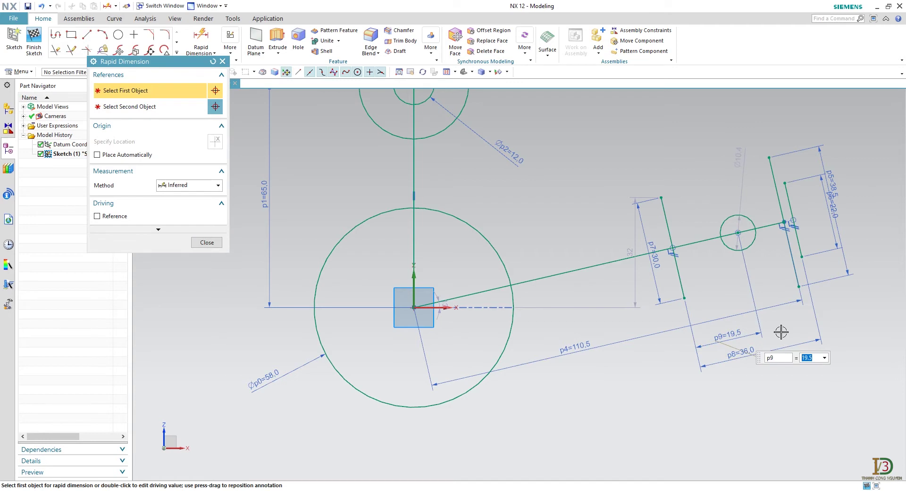
# - Dimension the small circle on the sloping line and set its diameter to 10 mm
pyautogui.click(729, 218)
pyautogui.click(704, 201)
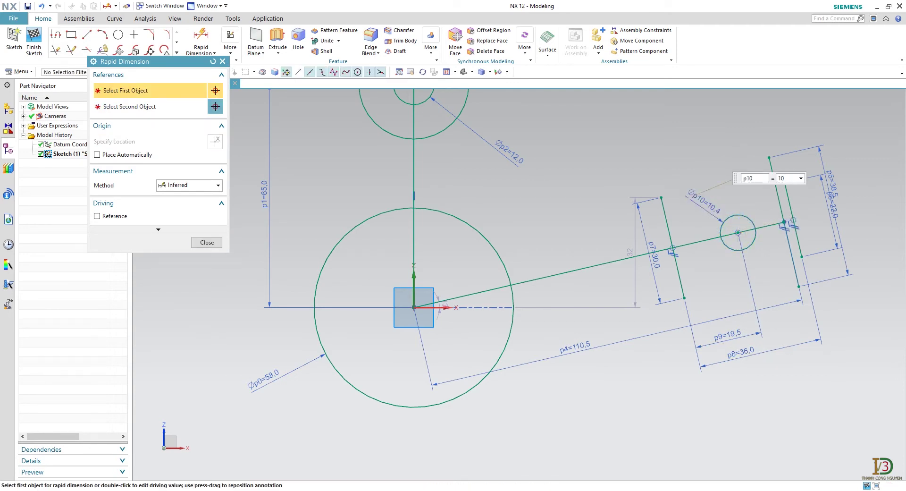
pyautogui.write('10')
pyautogui.press('Return')
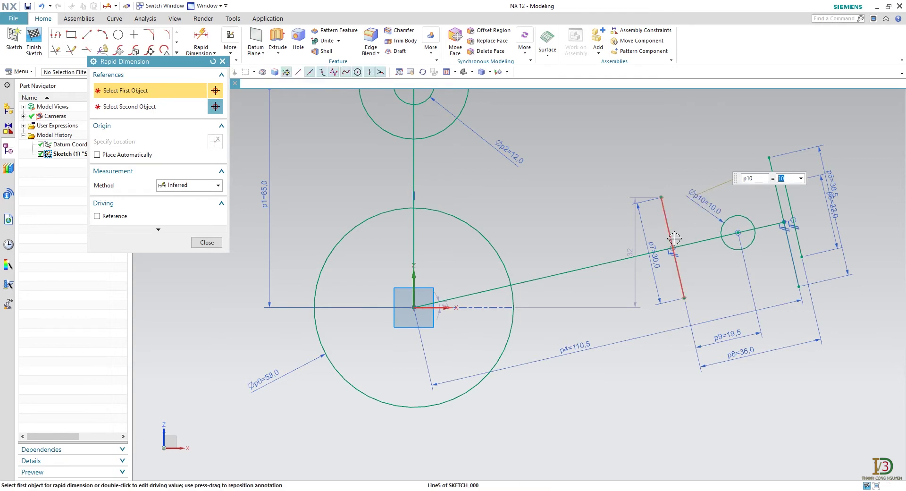
# - Dimension the point-to-point distance from the 58 mm circle's centre to the 10 mm circle's centre and set it to 85 mm
pyautogui.click(218, 185)
pyautogui.click(197, 225)
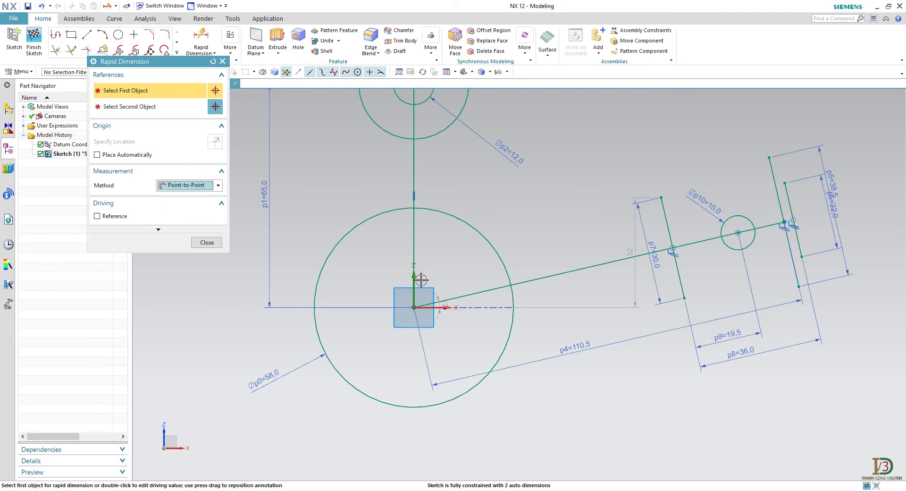
pyautogui.click(414, 308)
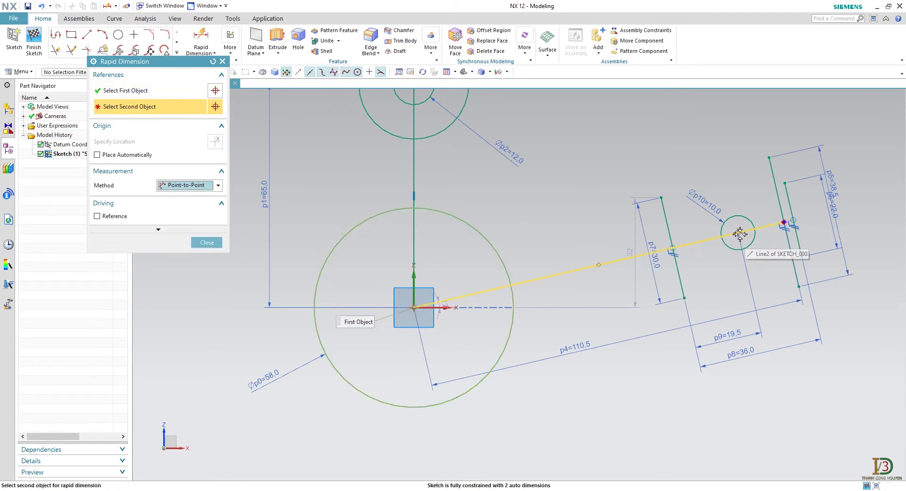
pyautogui.click(737, 232)
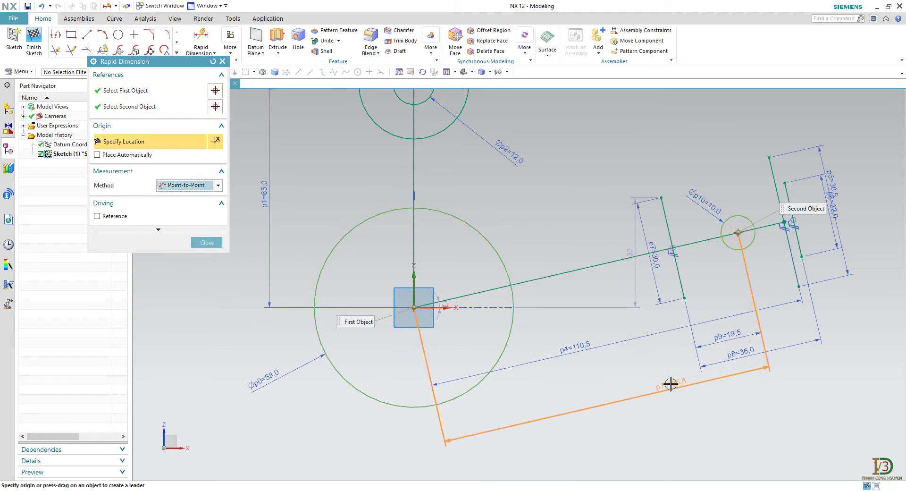
pyautogui.click(727, 380)
pyautogui.write('85')
pyautogui.press('Return')
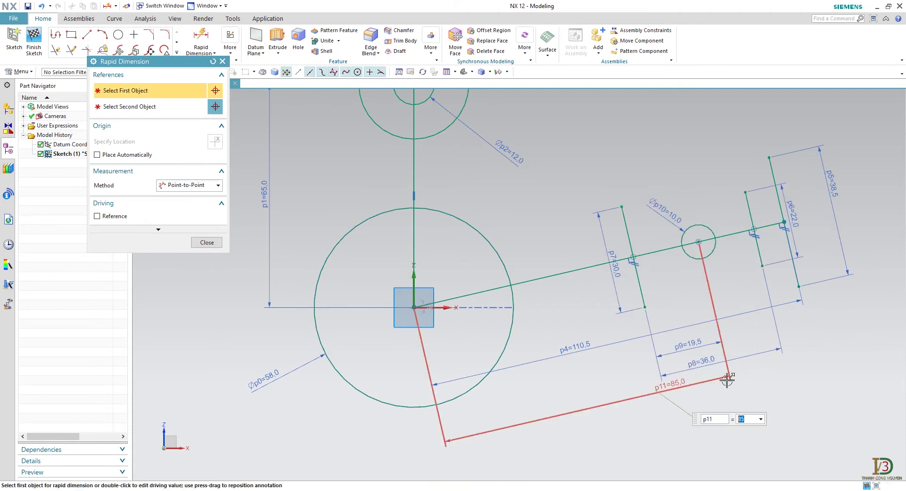
pyautogui.click(217, 242)
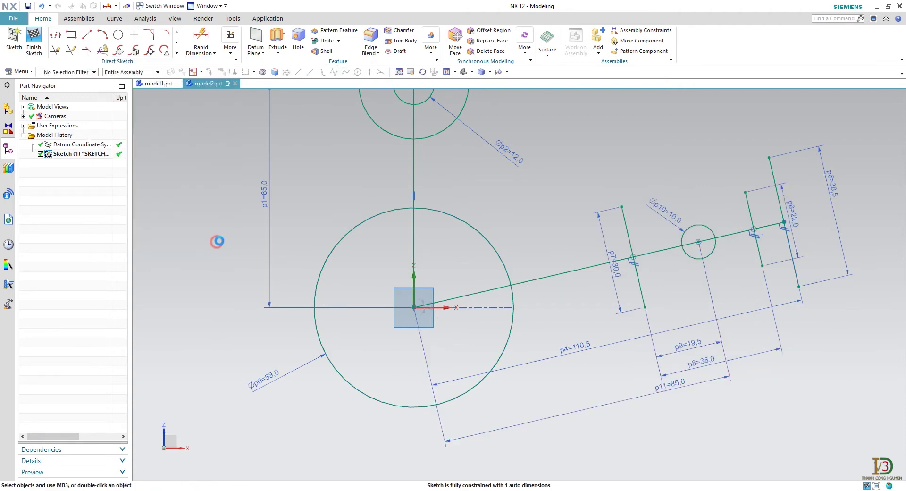
# - Draw four circles, about 5 to 7 mm in diameter, centred on both ends of the 30 mm and 22 mm cross lines
pyautogui.click(119, 35)
pyautogui.click(622, 207)
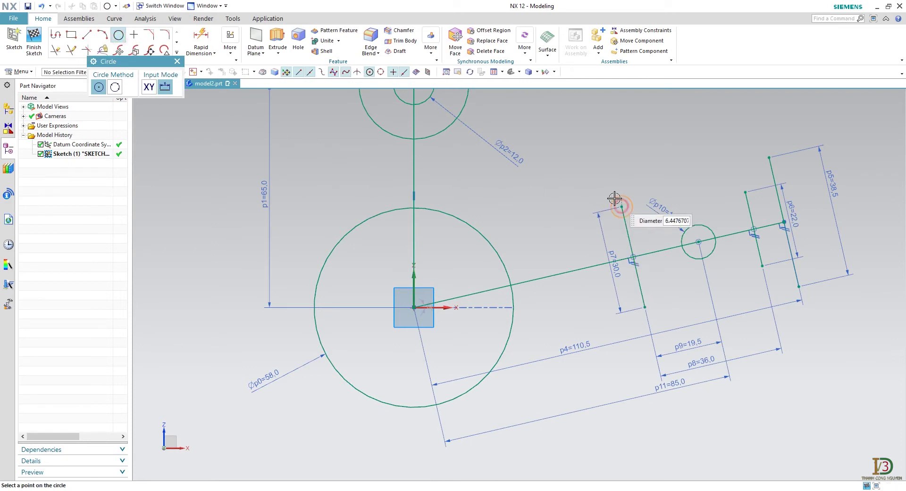
pyautogui.click(614, 199)
pyautogui.click(744, 188)
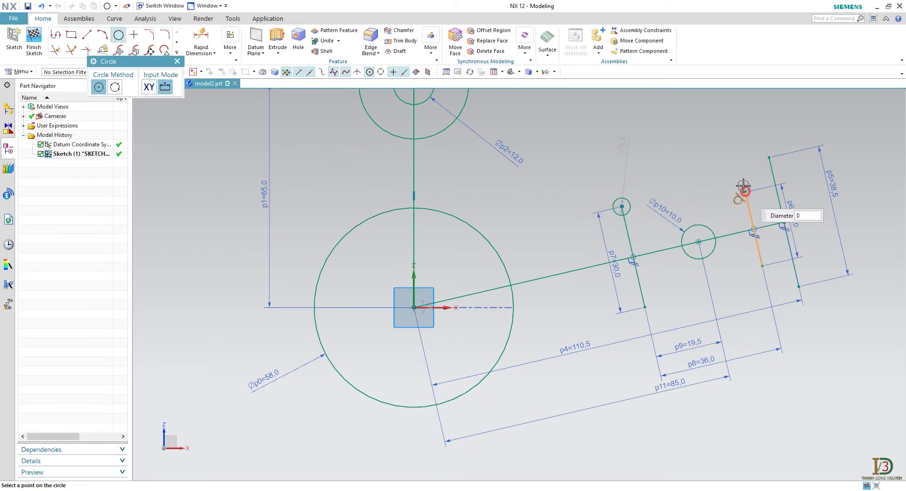
pyautogui.click(743, 185)
pyautogui.click(763, 266)
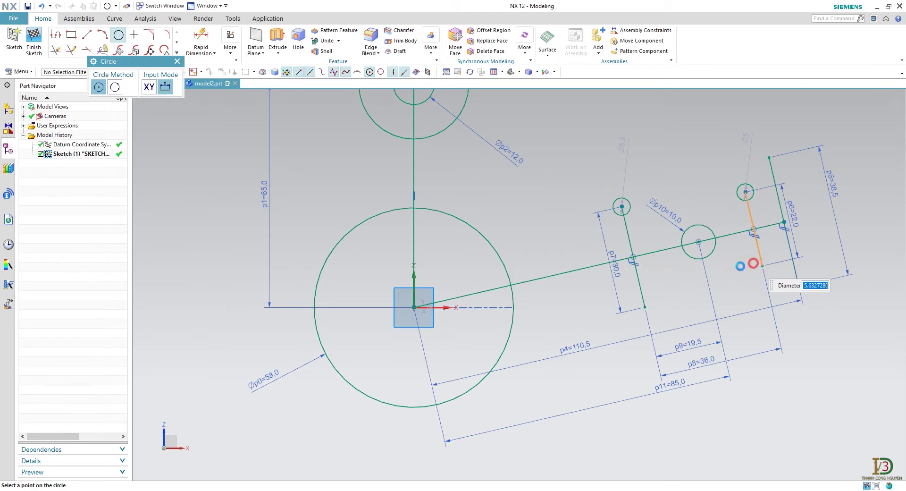
pyautogui.click(754, 263)
pyautogui.click(645, 306)
pyautogui.click(661, 300)
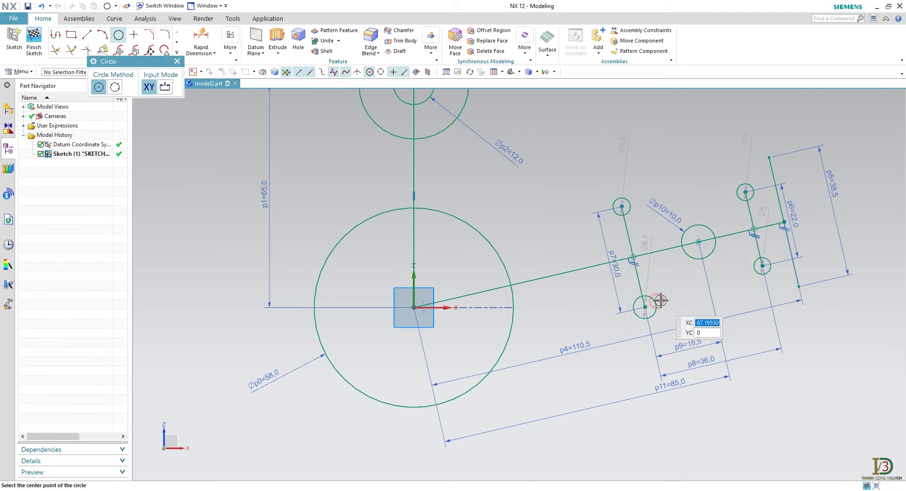
pyautogui.press('Escape')
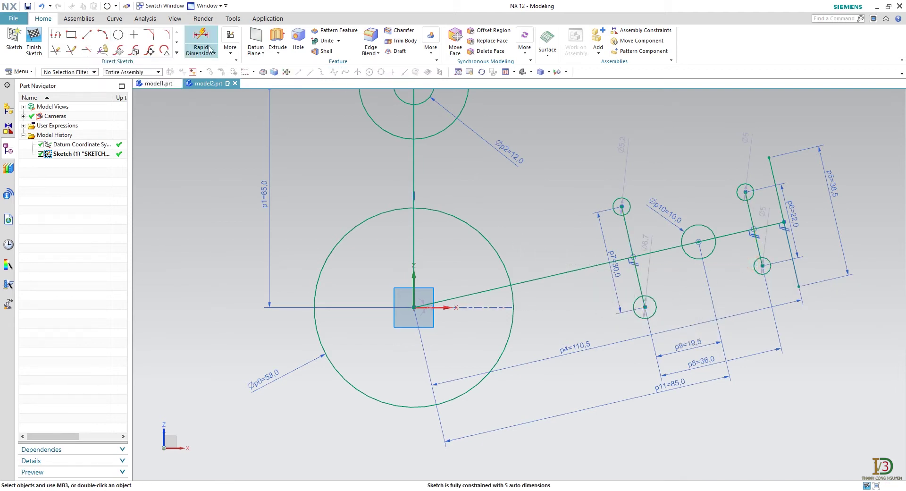
# - Dimension the circle at the upper end of the 30 mm cross line with the Inferred method and set its diameter to 6 mm
pyautogui.click(210, 50)
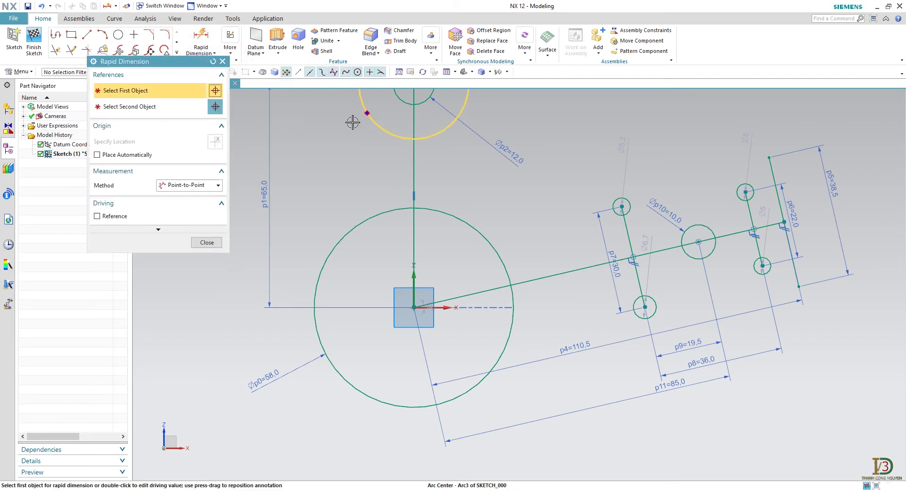
pyautogui.click(211, 185)
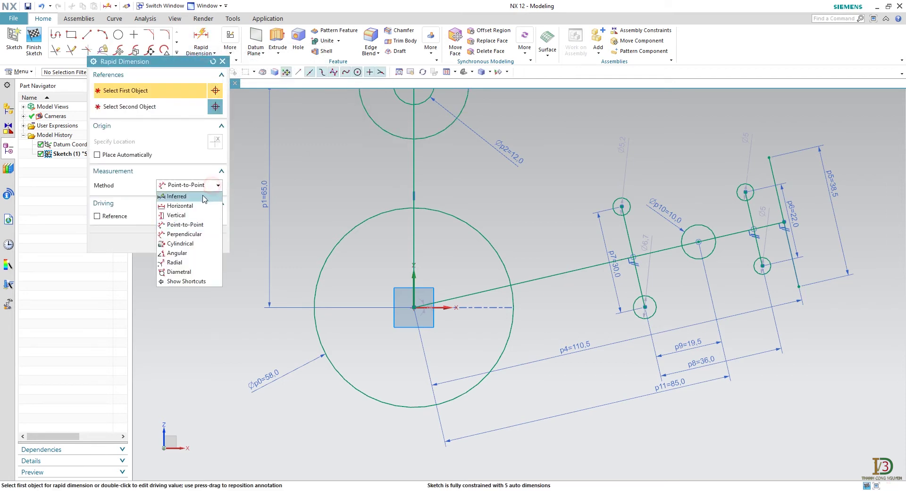
pyautogui.click(614, 203)
pyautogui.click(591, 189)
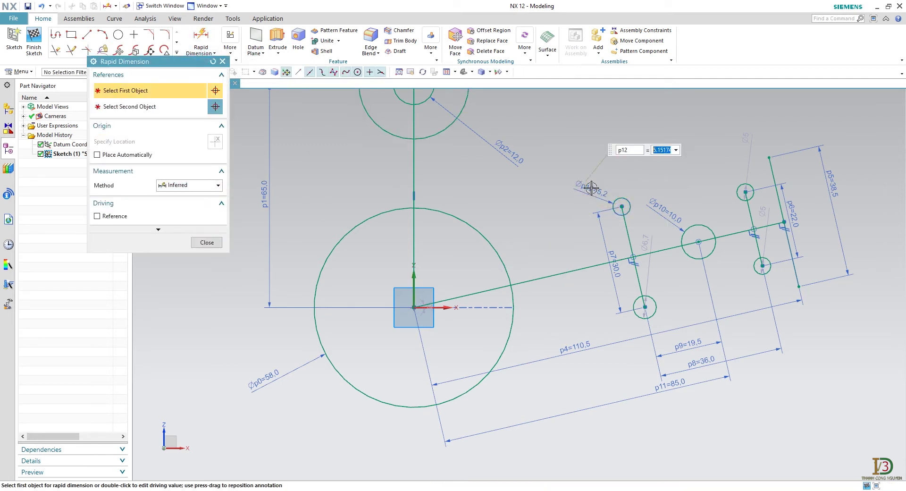
pyautogui.write('6')
pyautogui.press('Return')
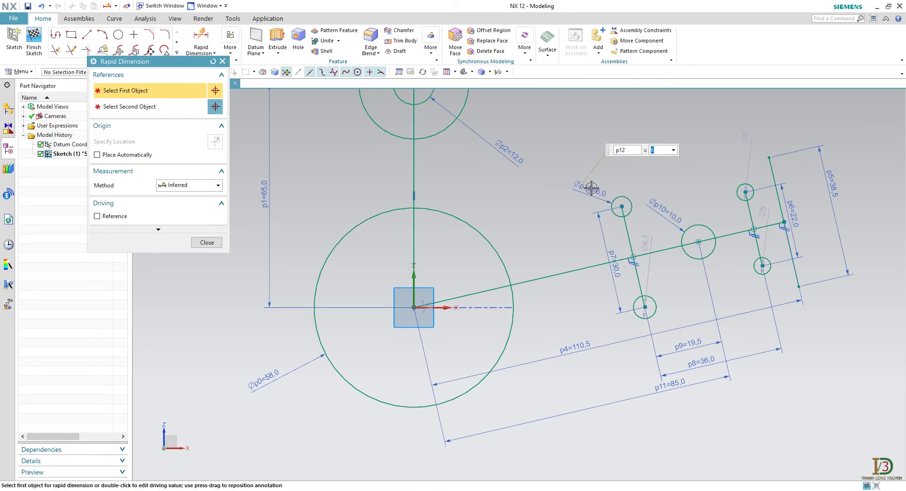
pyautogui.click(206, 243)
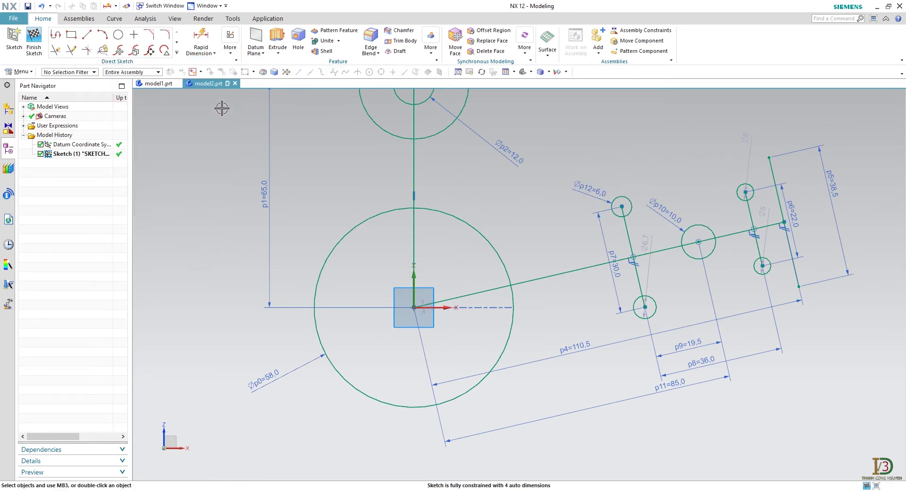
# - Apply Equal Radius constraints between the four small circles at the ends of the 30 mm and 22 mm cross lines
pyautogui.click(234, 53)
pyautogui.click(256, 96)
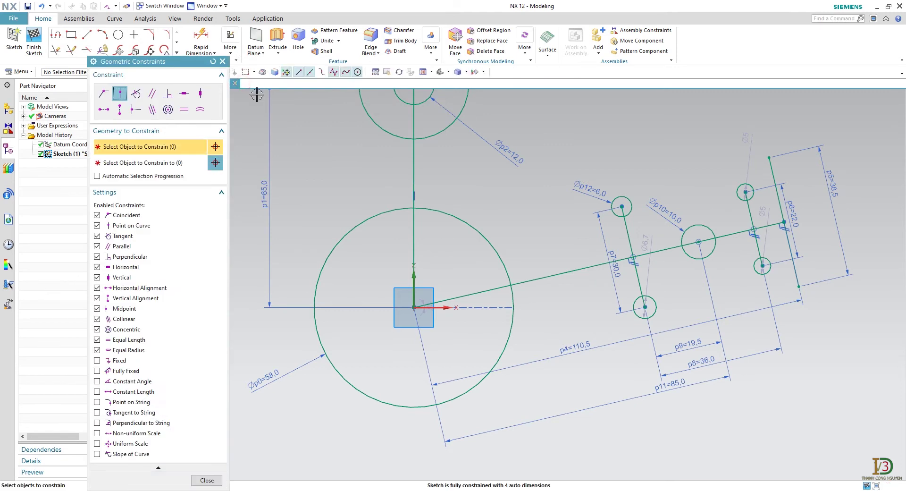
pyautogui.click(200, 110)
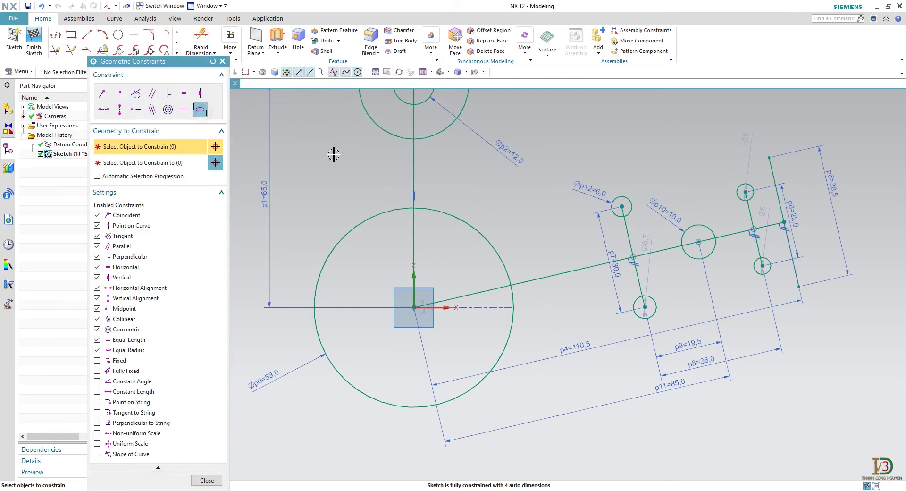
pyautogui.click(612, 204)
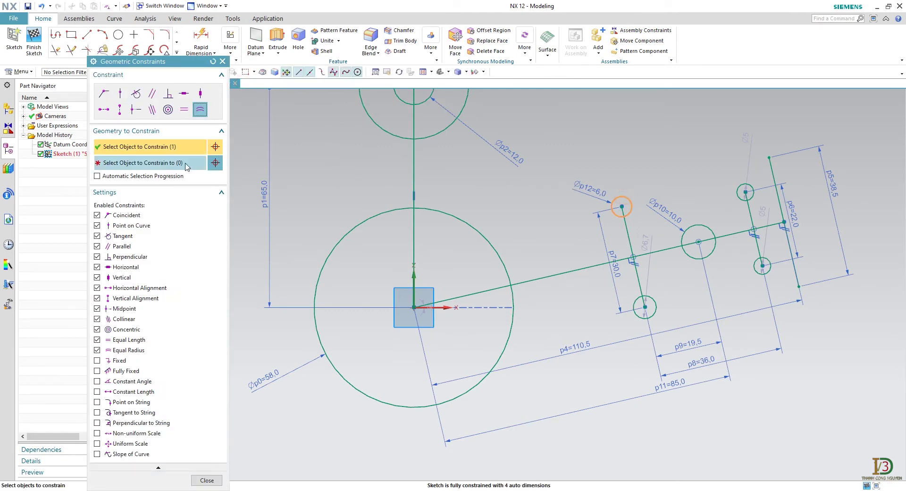
pyautogui.click(754, 189)
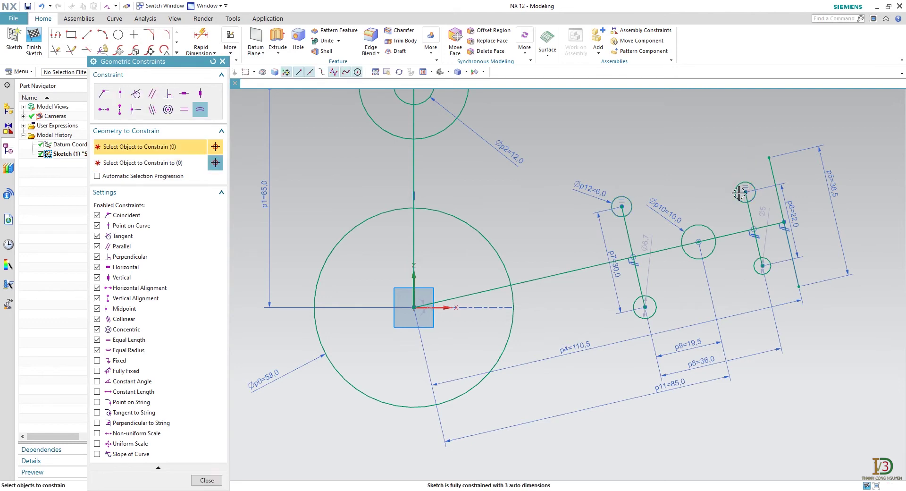
pyautogui.click(215, 162)
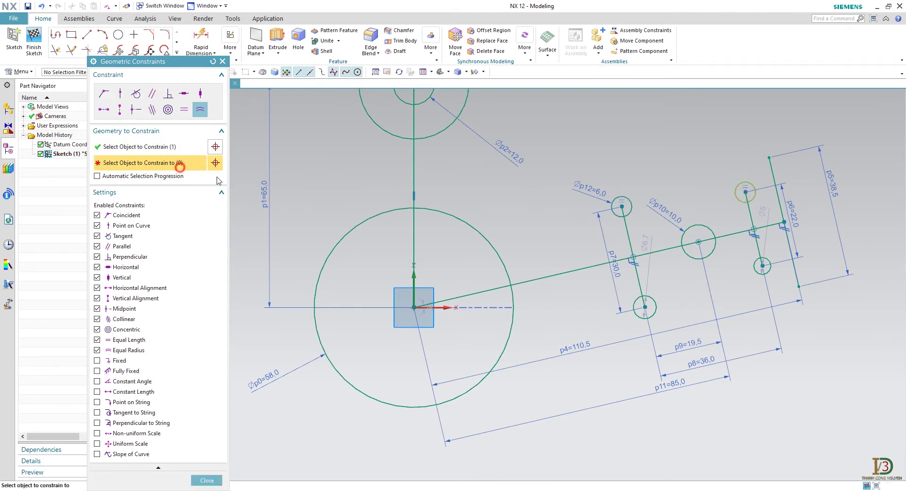
pyautogui.click(755, 273)
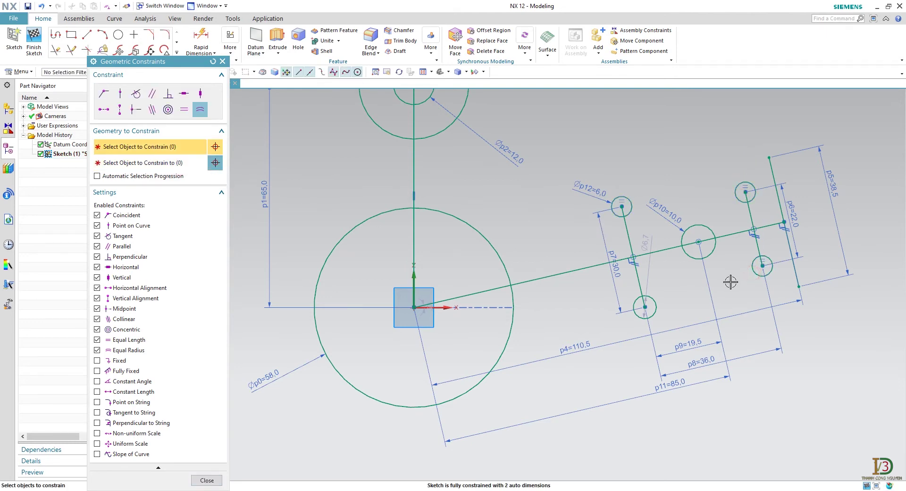
pyautogui.click(755, 271)
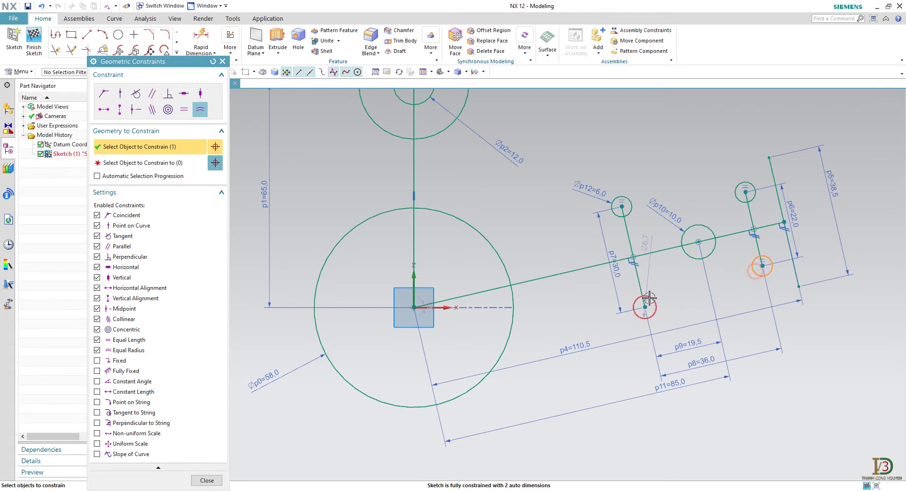
pyautogui.click(216, 163)
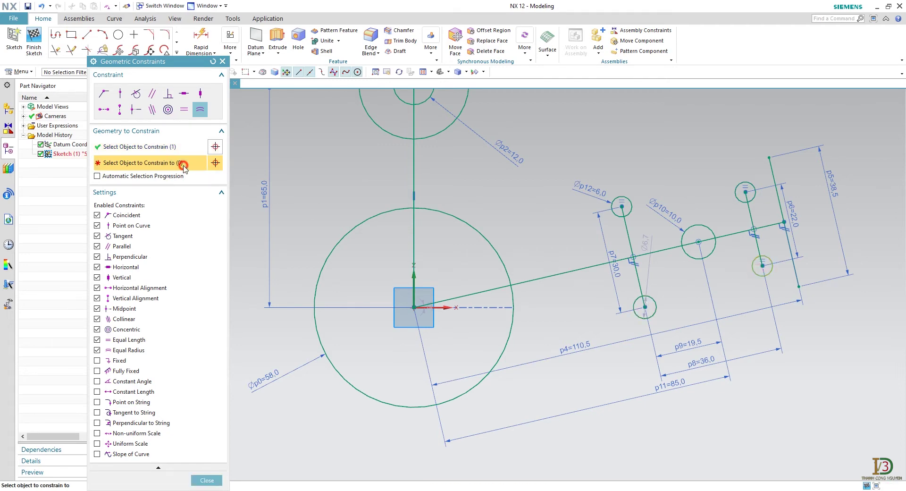
pyautogui.click(653, 307)
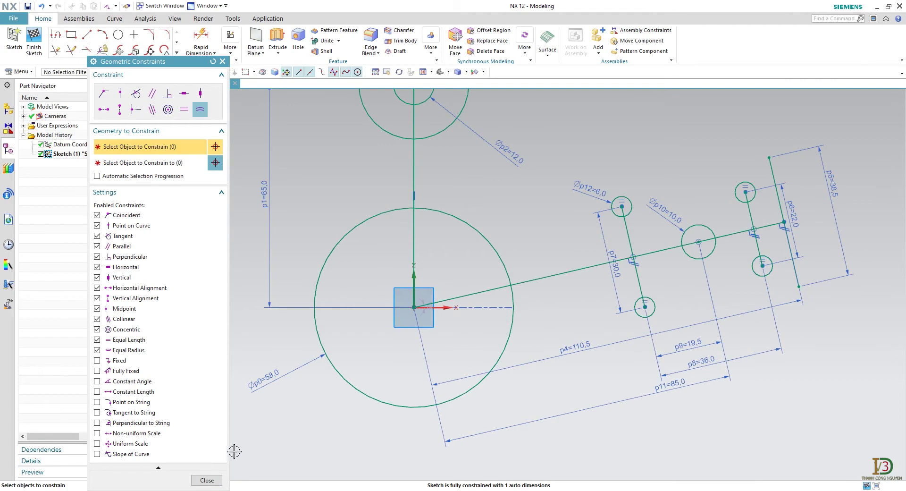
pyautogui.click(207, 480)
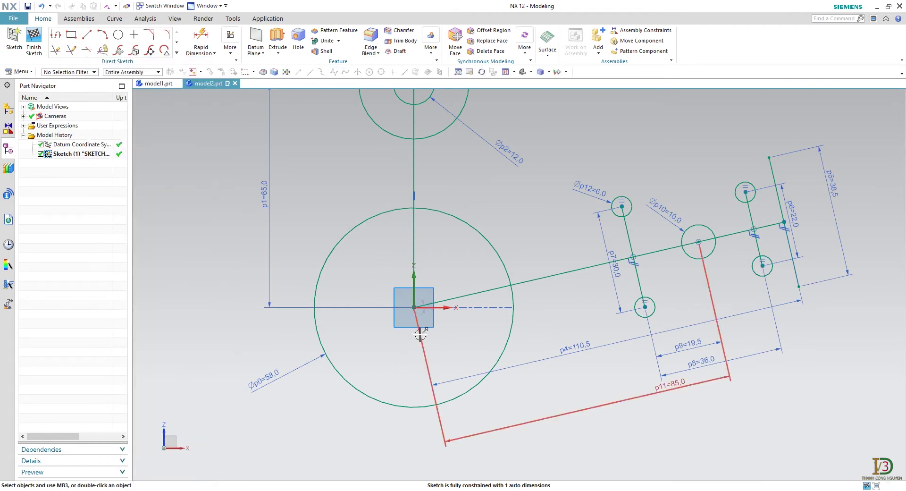
# - Convert the vertical line, the sloping line and the 30 mm and 22 mm cross lines to reference
pyautogui.scroll(2, 422, 333)
pyautogui.keyDown('shift'); pyautogui.moveTo(490, 241); pyautogui.dragTo(490, 258, button='middle'); pyautogui.keyUp('shift')
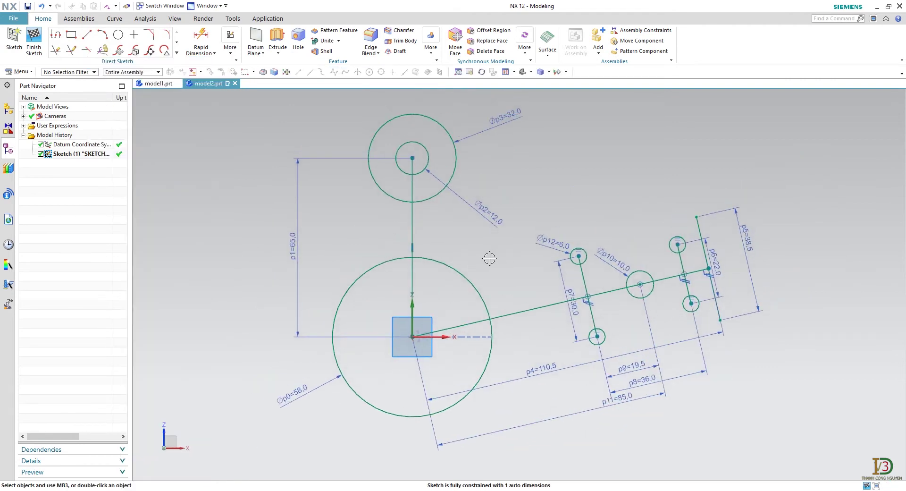
pyautogui.click(414, 230)
pyautogui.click(528, 307)
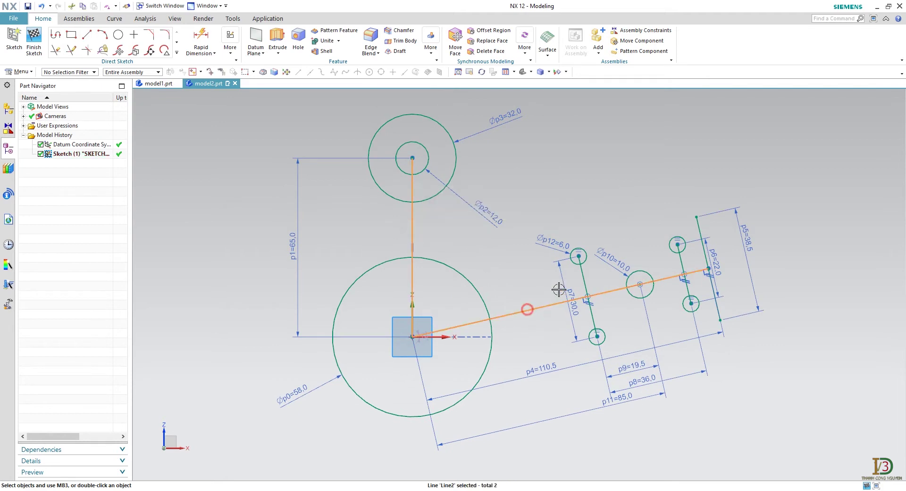
pyautogui.click(582, 269)
pyautogui.click(686, 268)
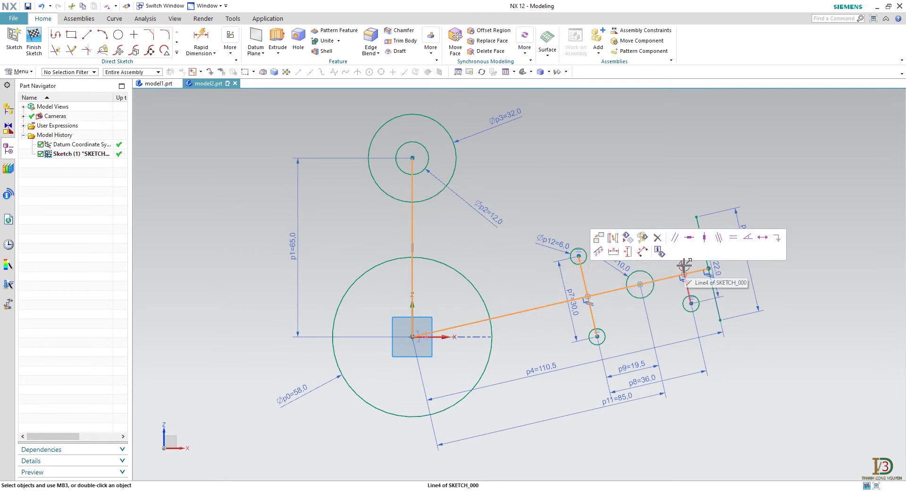
pyautogui.rightClick(577, 300)
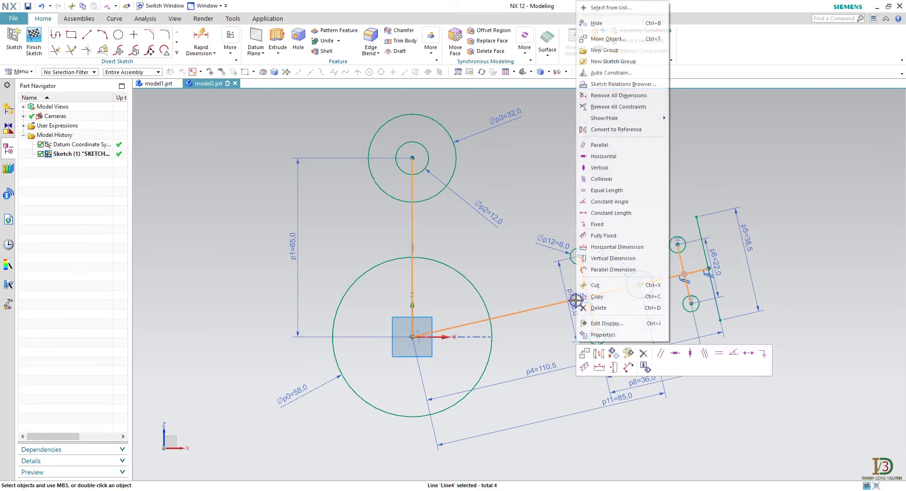
pyautogui.click(619, 129)
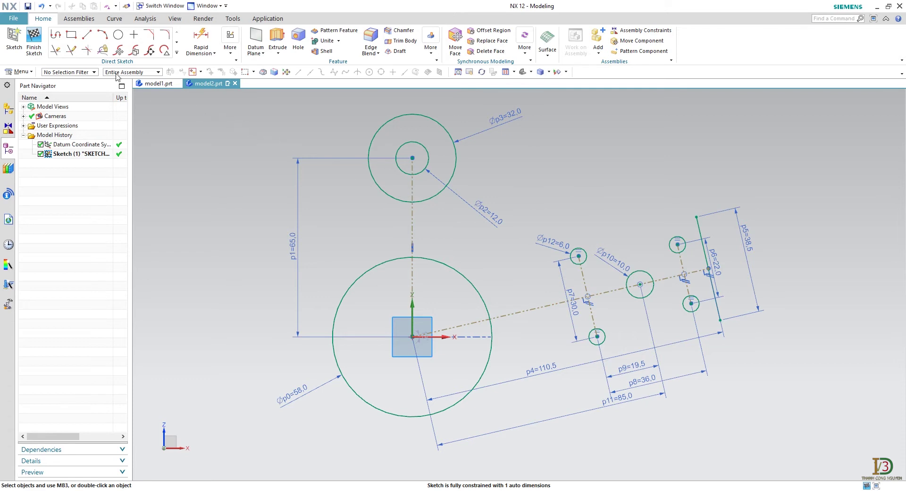
# - Draw two lines tangent to the 32 mm and 58 mm circles, one on each side of the vertical centreline
pyautogui.click(91, 41)
pyautogui.click(367, 148)
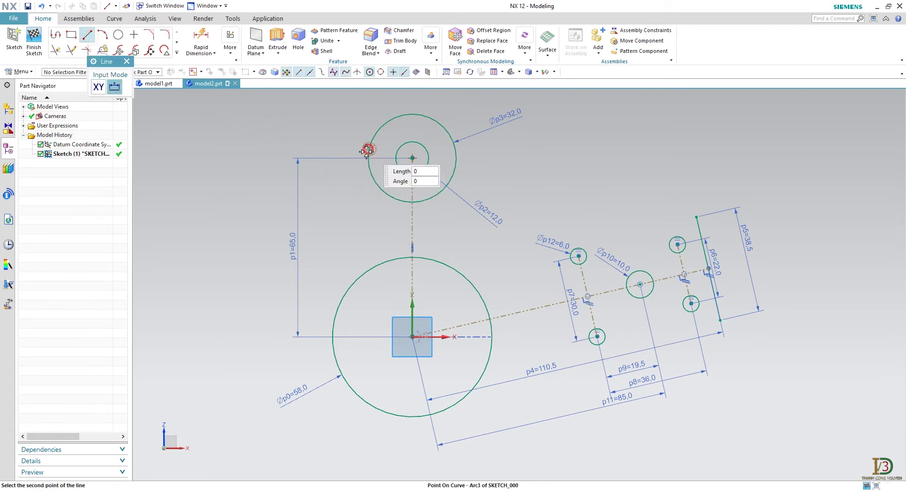
pyautogui.click(325, 341)
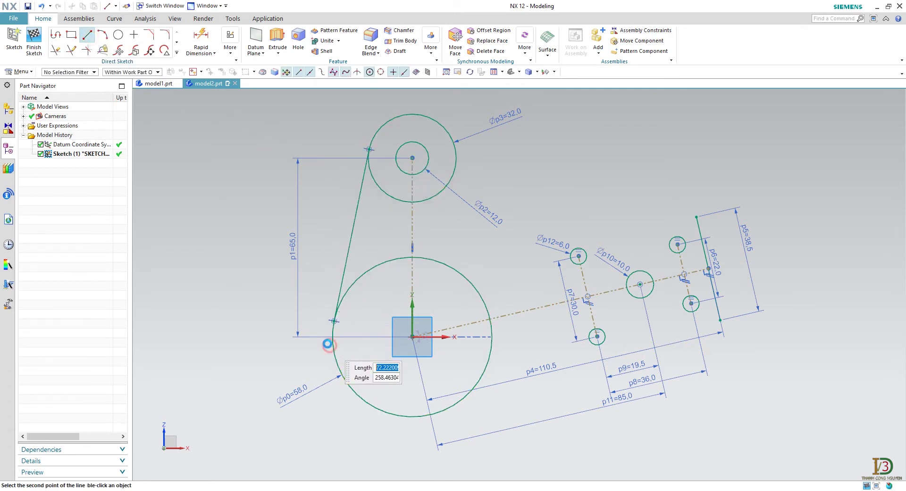
pyautogui.click(457, 147)
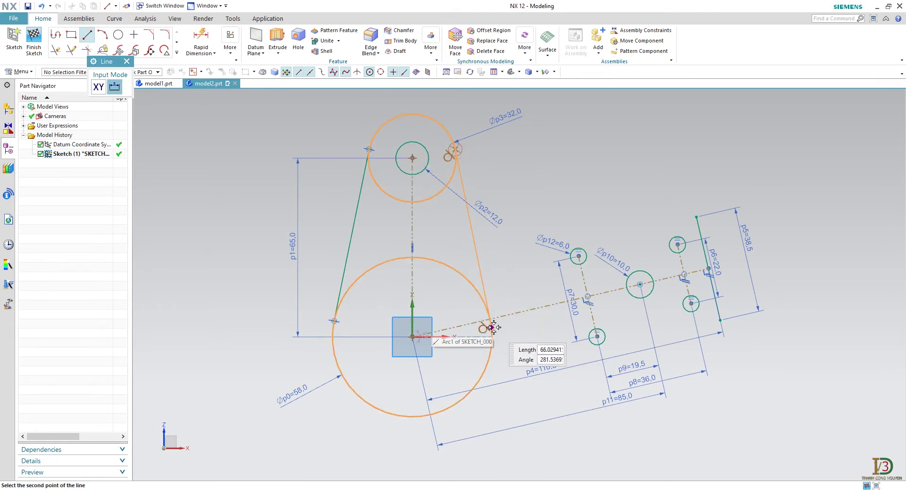
pyautogui.click(493, 328)
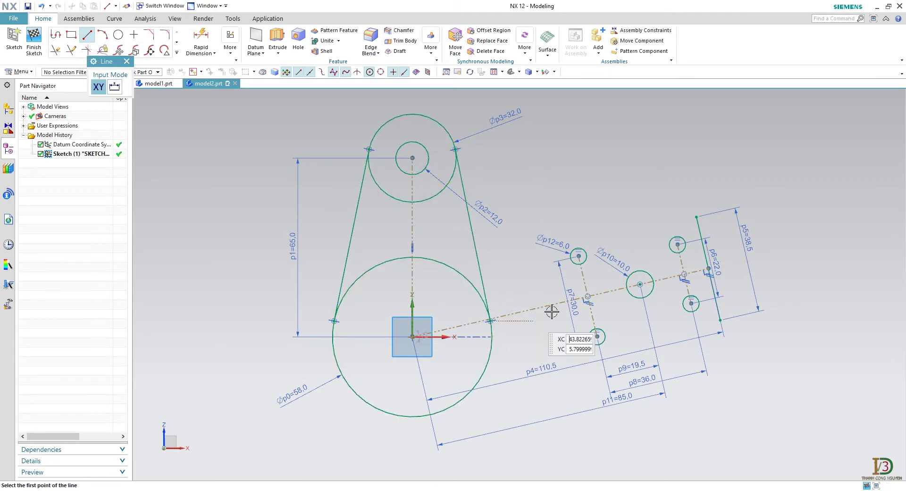
# - Draw lines from both ends of the 38.5 mm arm end line tangent to the 58 mm circle
pyautogui.click(697, 217)
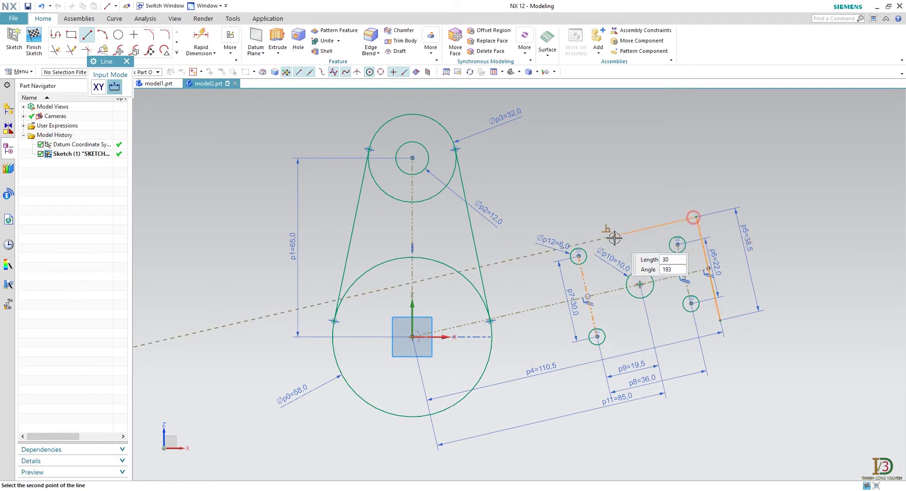
pyautogui.click(389, 259)
pyautogui.click(720, 320)
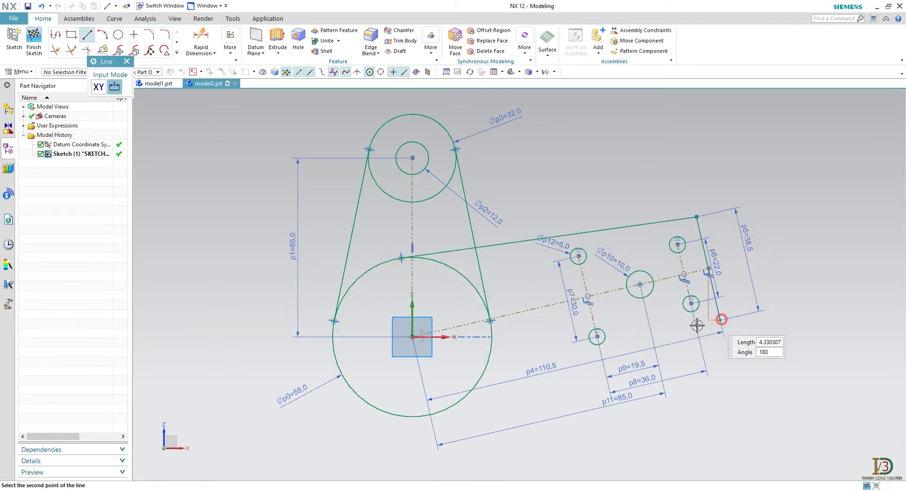
pyautogui.click(438, 413)
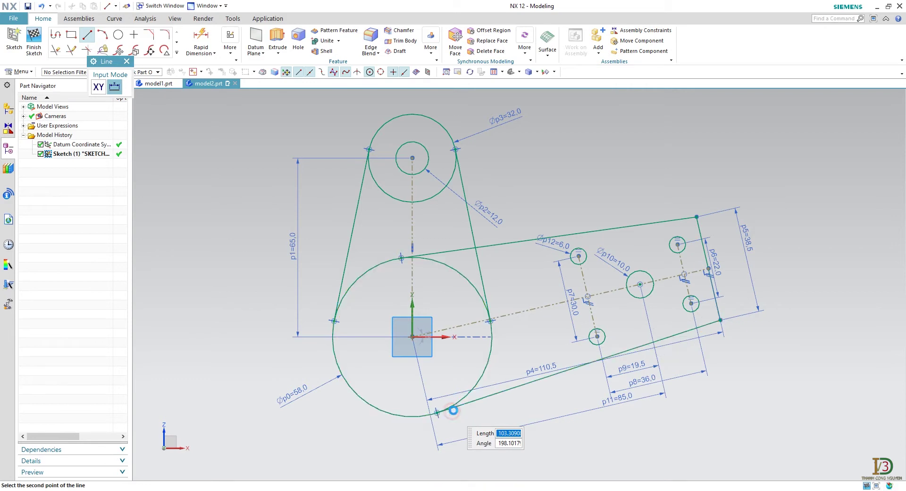
pyautogui.press('Escape')
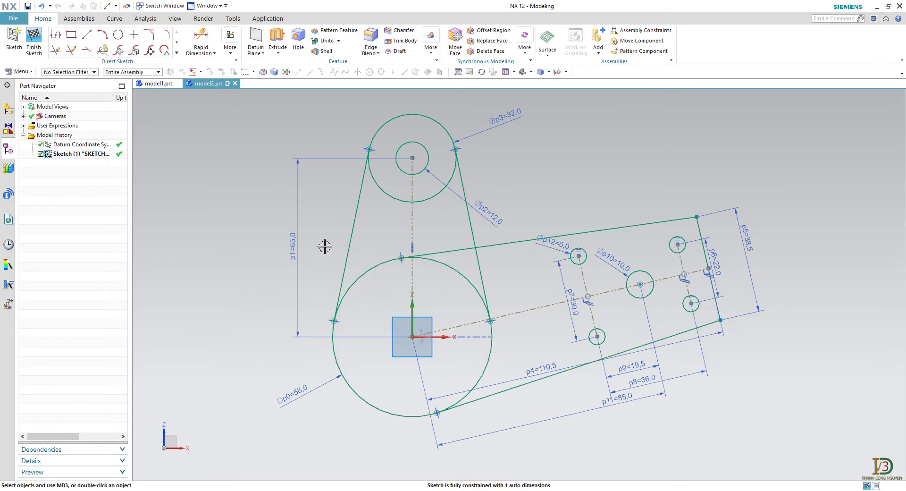
# - Fillet the corner between the upright and the arm with radius 20 mm and the arm's two outer corners with radius 9 mm
pyautogui.click(165, 35)
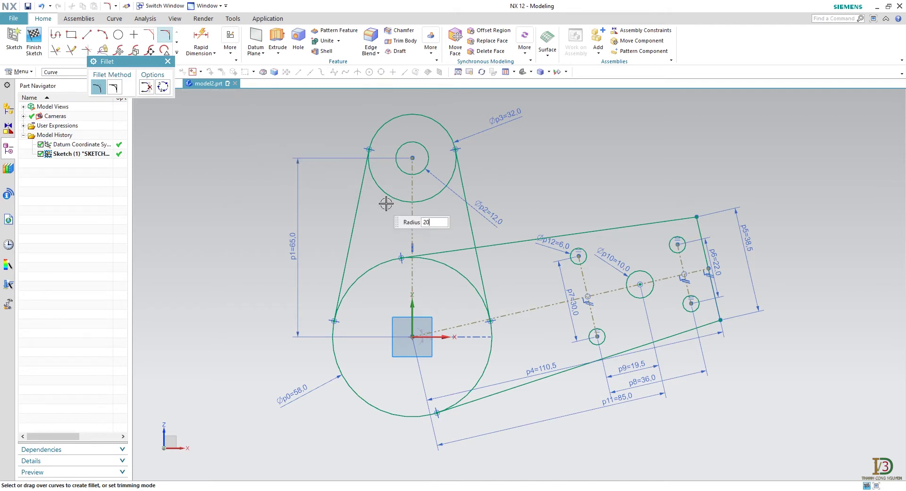
pyautogui.click(490, 244)
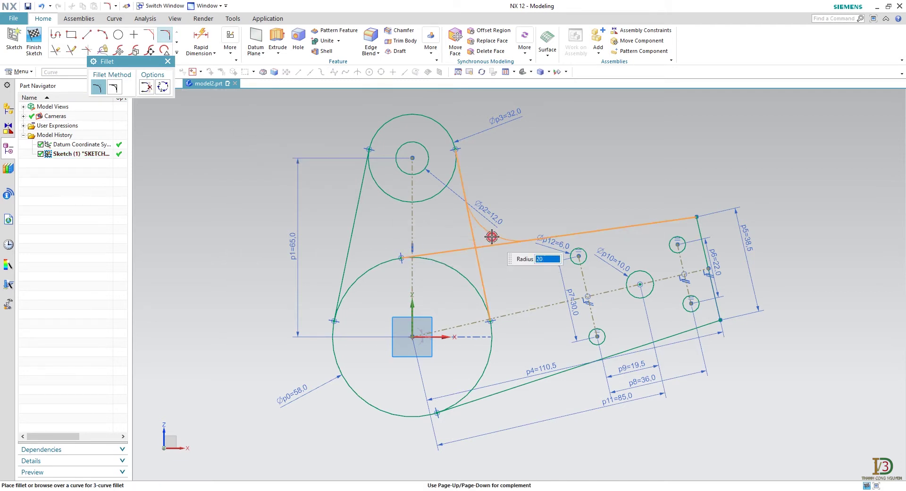
pyautogui.click(495, 236)
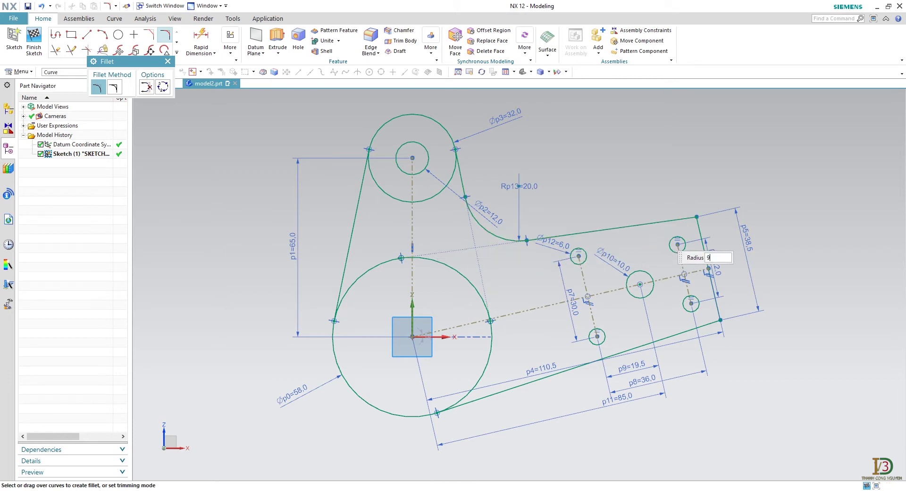
pyautogui.click(696, 228)
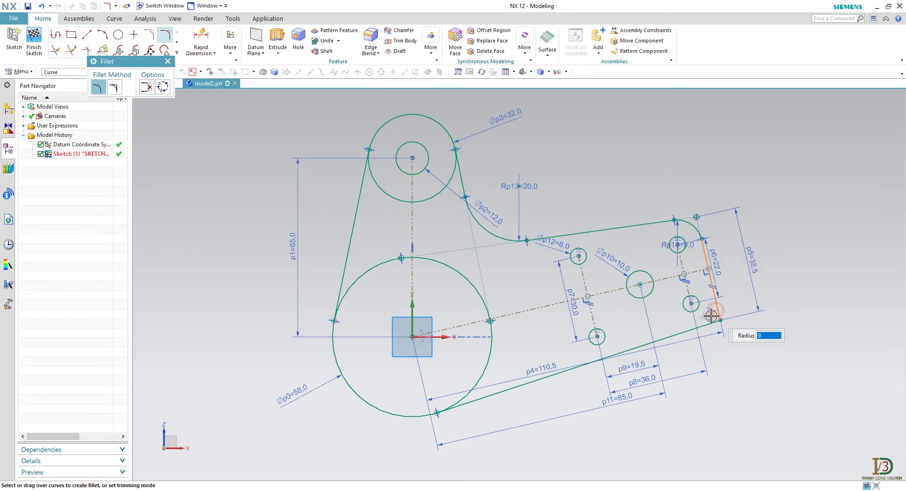
pyautogui.click(689, 332)
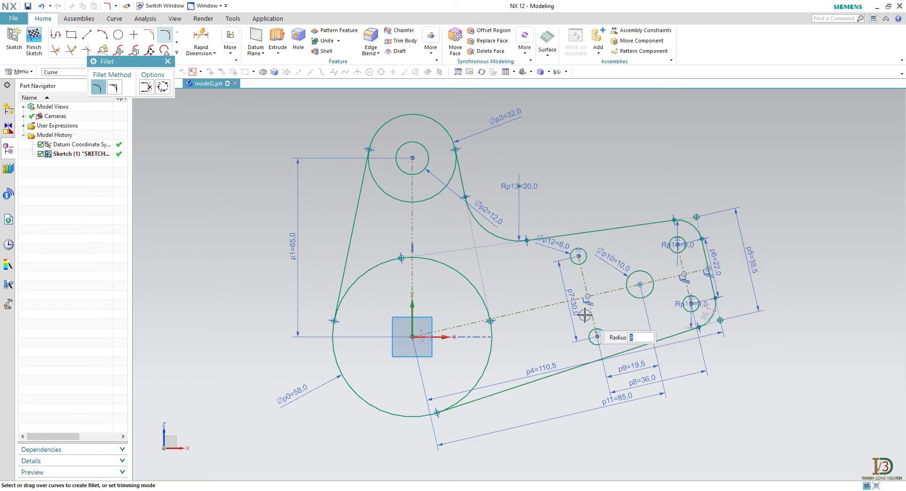
pyautogui.click(167, 62)
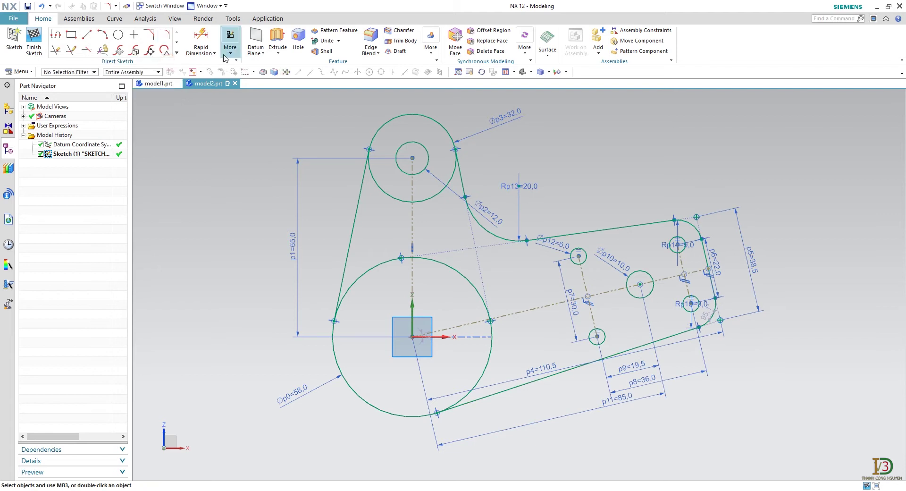
# - Quick Trim the lower inner arc of the 32 mm circle between its two tangent lines
pyautogui.click(55, 49)
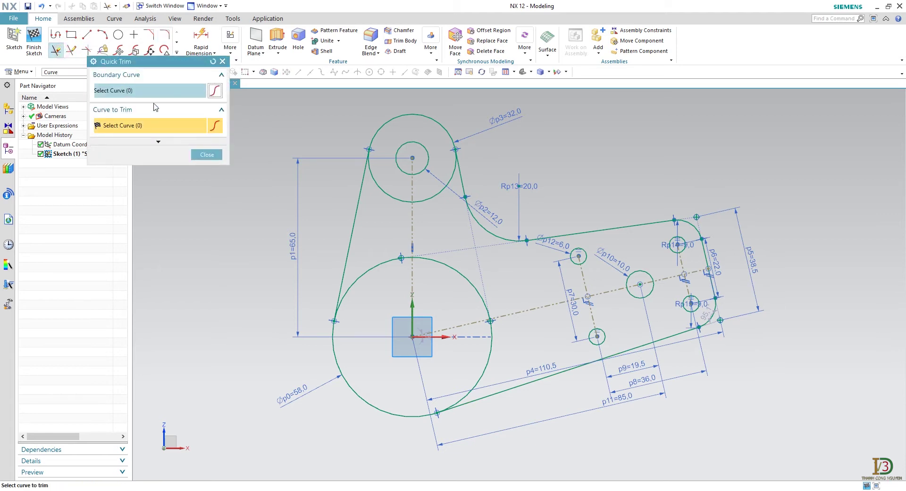
pyautogui.click(385, 194)
pyautogui.click(436, 195)
# - Trim the inner arcs of the 58 mm circle, keeping only the outer arc between the upright's outer line and the arm's lower line
pyautogui.scroll(1, 348, 310)
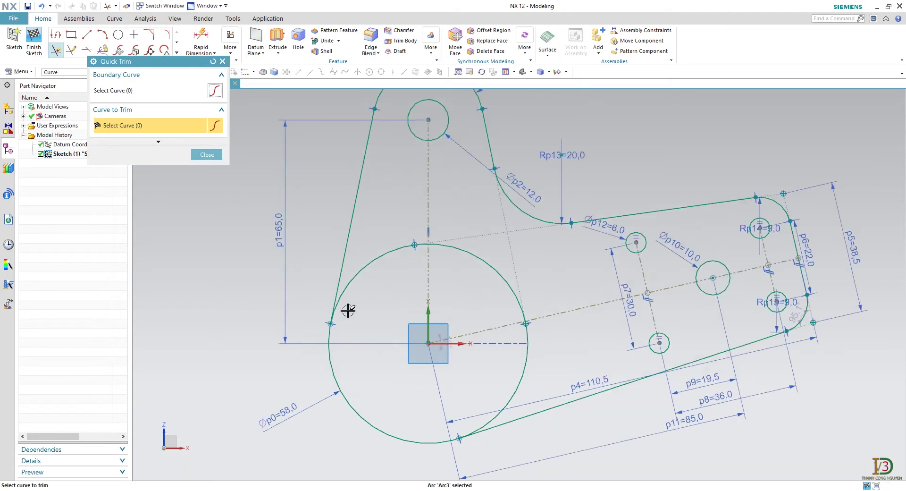
pyautogui.click(350, 283)
pyautogui.scroll(3, 405, 247)
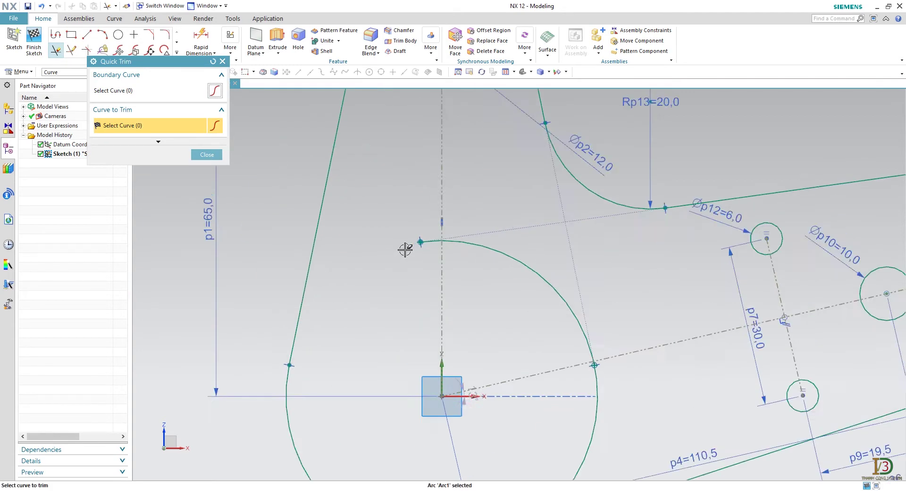
pyautogui.click(446, 238)
pyautogui.scroll(-2, 449, 248)
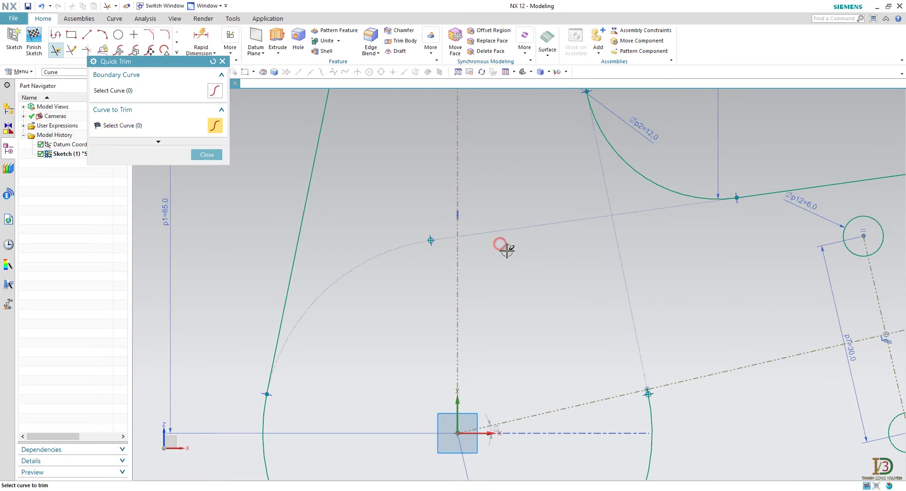
pyautogui.click(501, 244)
pyautogui.scroll(5, 558, 397)
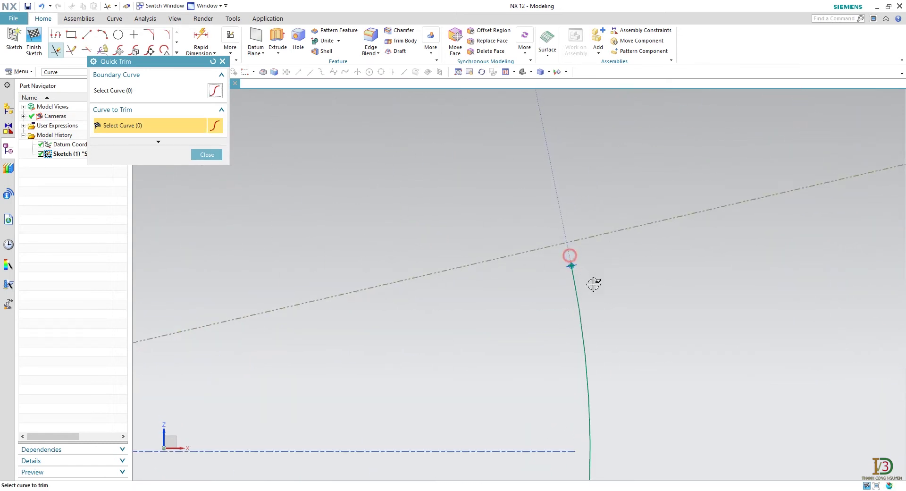
pyautogui.click(583, 327)
pyautogui.scroll(-3, 597, 303)
pyautogui.scroll(-3, 556, 298)
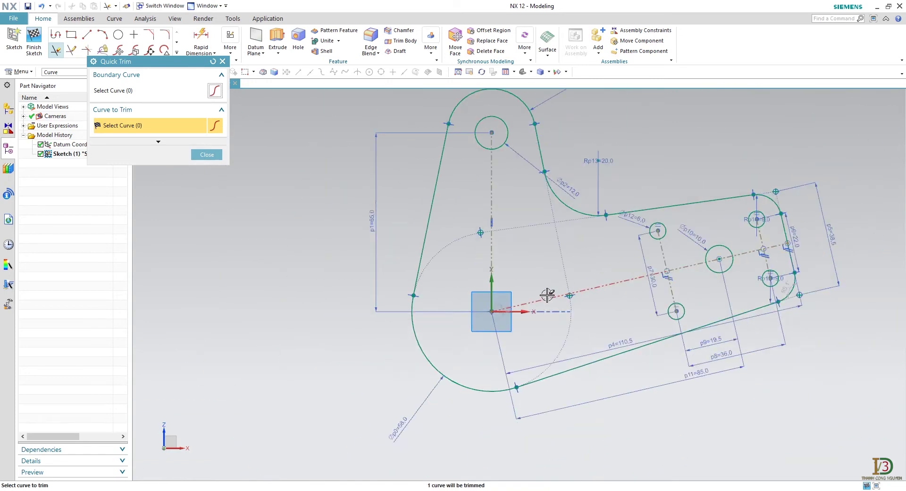
pyautogui.keyDown('shift'); pyautogui.moveTo(539, 269); pyautogui.dragTo(440, 339, button='middle'); pyautogui.keyUp('shift')
pyautogui.click(195, 154)
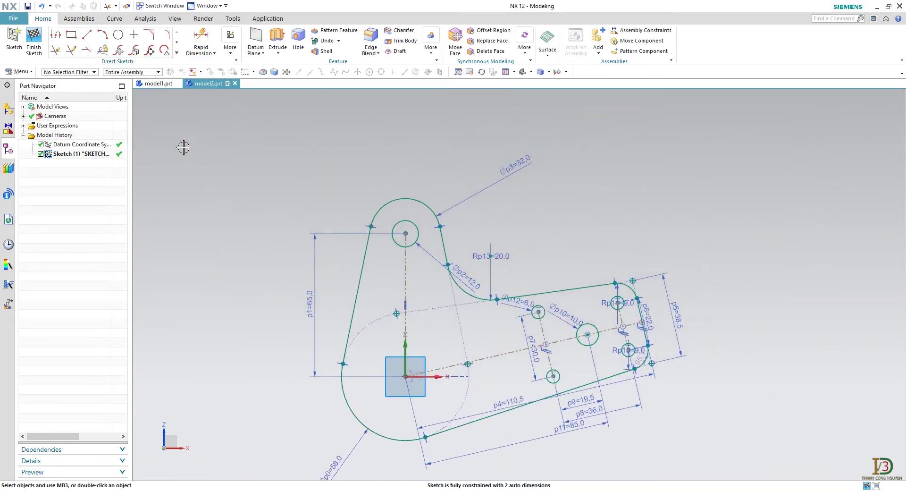
# - Finish the profile sketch, extrude it from 0 to 15 mm and hide the sketch
pyautogui.hotkey('ctrl', 'q')
pyautogui.moveTo(157, 126); pyautogui.dragTo(198, 143, button='middle')
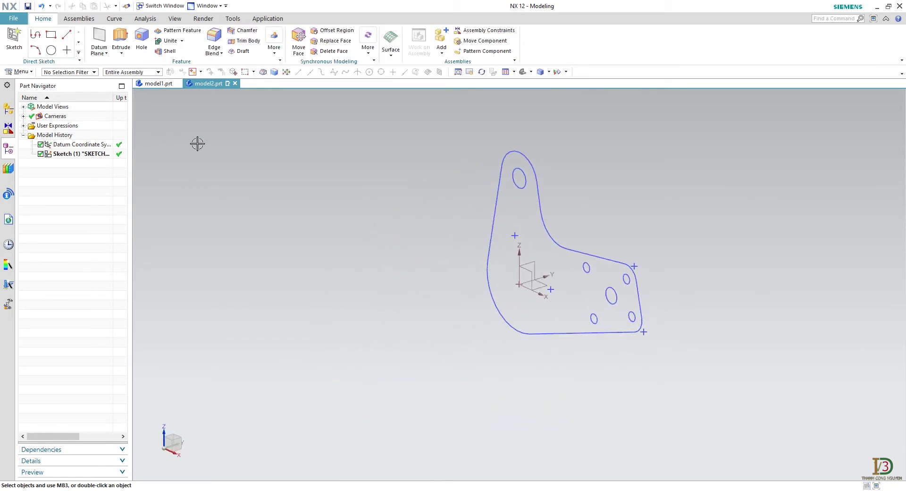
pyautogui.click(120, 39)
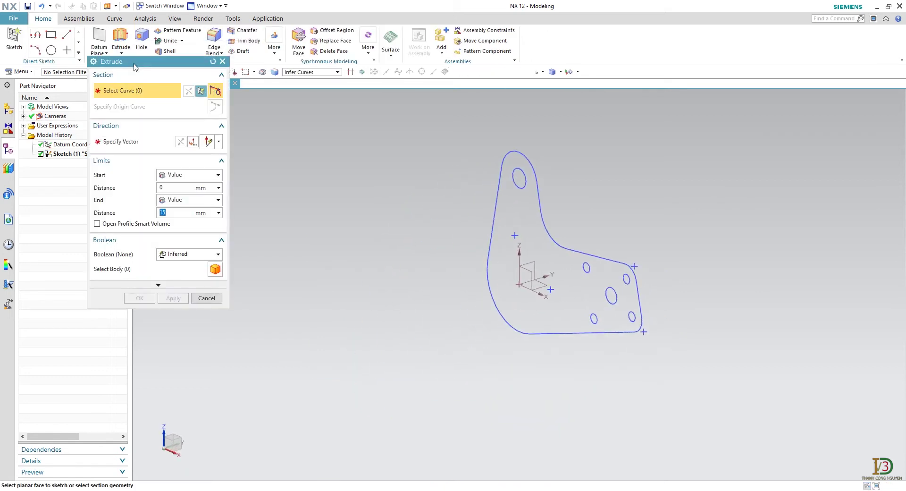
pyautogui.click(73, 158)
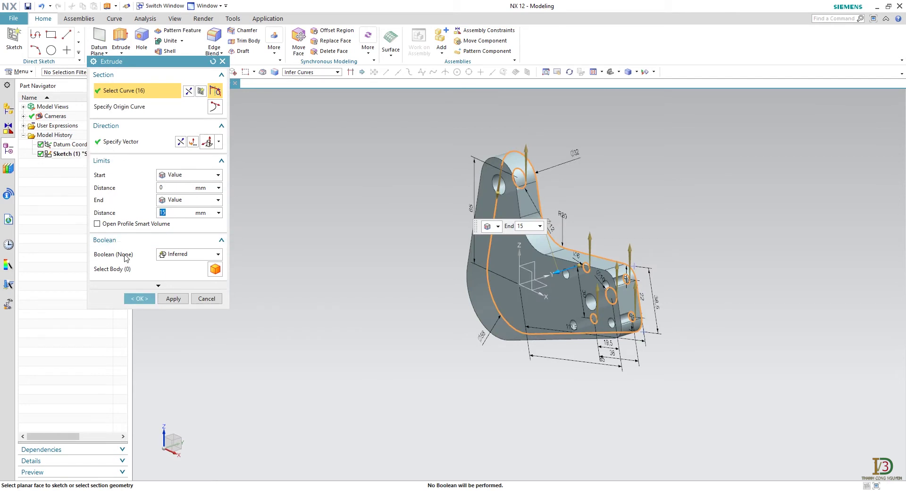
pyautogui.click(138, 299)
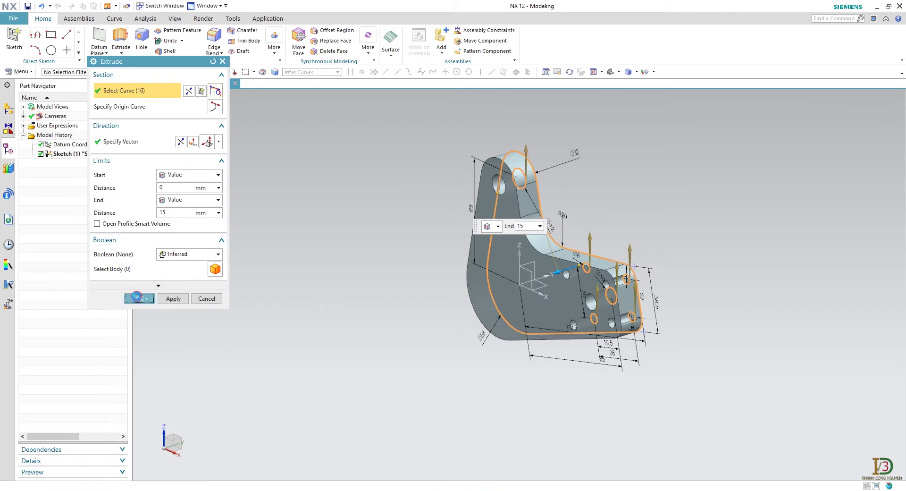
pyautogui.rightClick(83, 154)
pyautogui.click(100, 159)
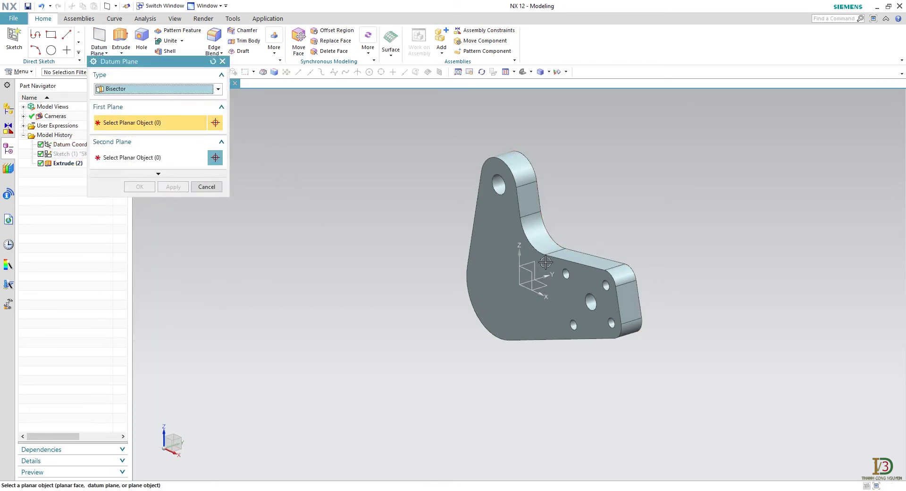
# - Create a Bisector datum plane between the arm's upper and lower sloping faces
pyautogui.click(572, 256)
pyautogui.moveTo(443, 346); pyautogui.dragTo(447, 320, button='middle')
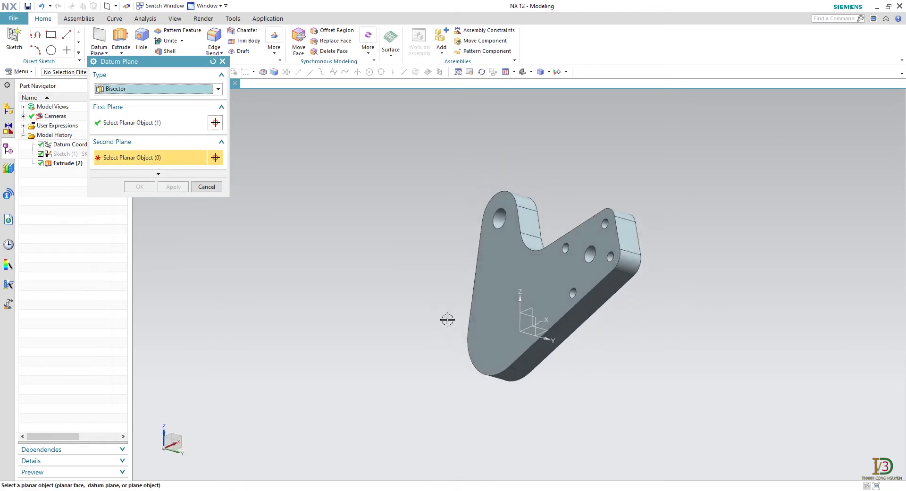
pyautogui.click(602, 302)
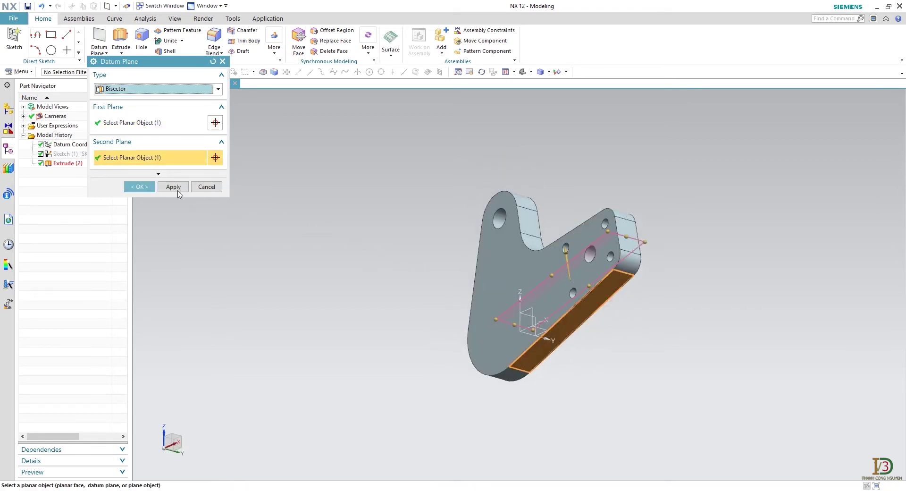
pyautogui.click(142, 186)
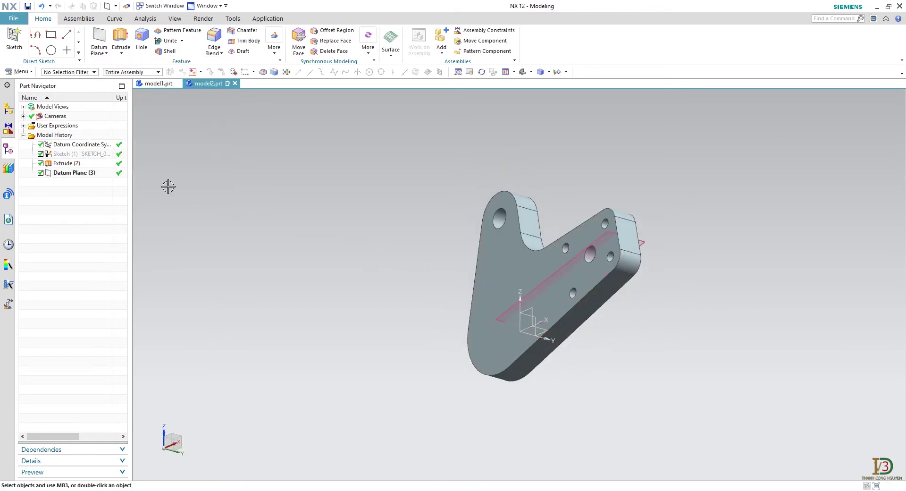
# - Start a sketch on the bisector datum plane with its horizontal reference direction reversed
pyautogui.click(521, 72)
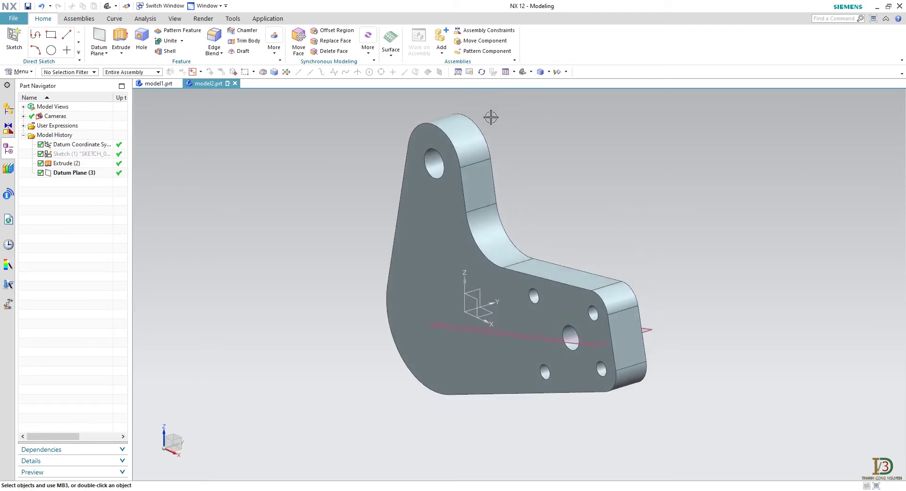
pyautogui.click(14, 37)
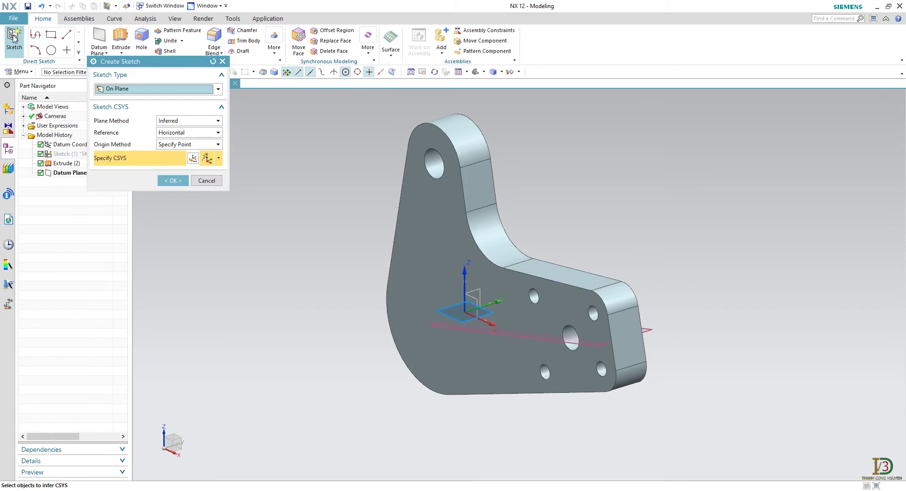
pyautogui.click(68, 173)
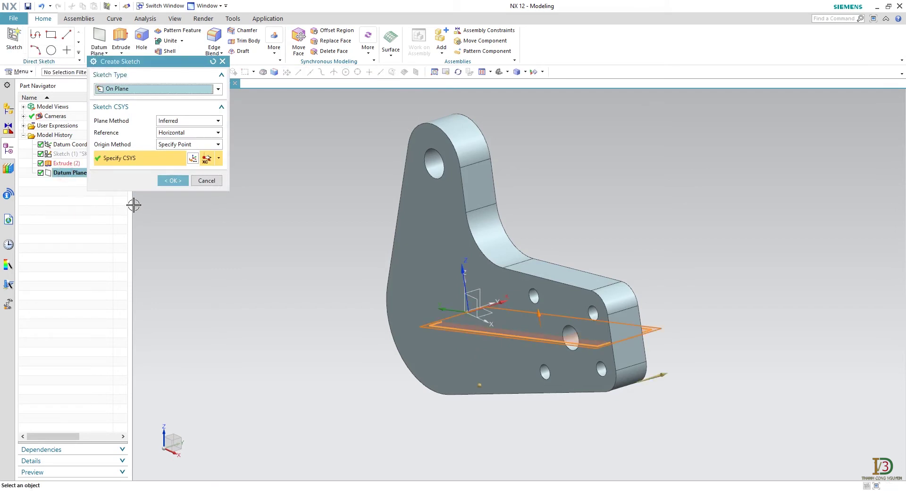
pyautogui.click(657, 377)
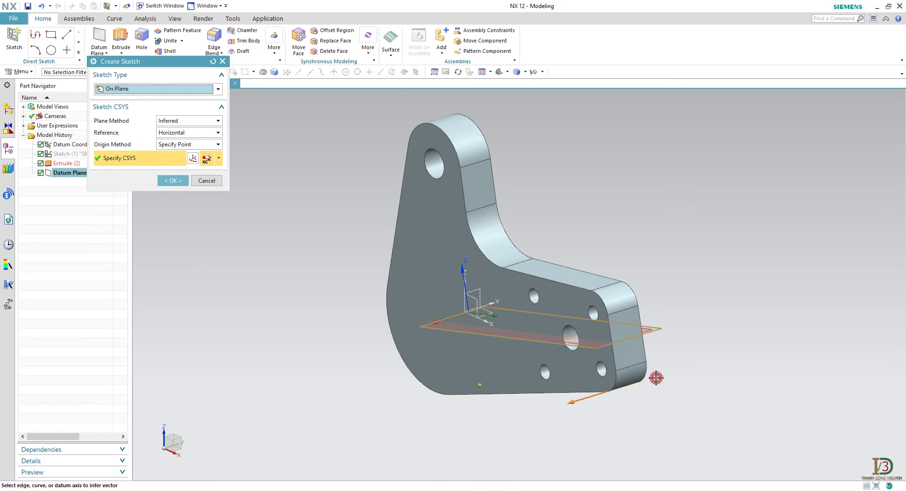
pyautogui.click(173, 181)
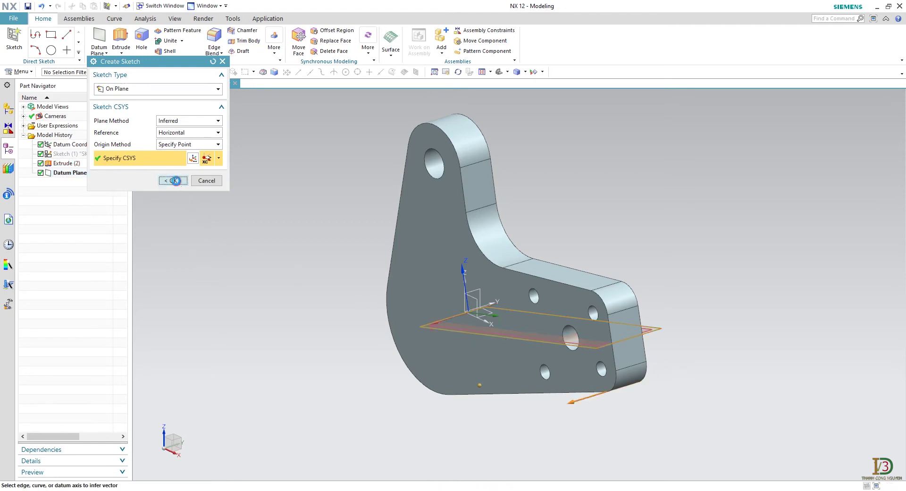
# - Sketch a tall rectangle about 5 mm wide midway across the arm's thickness, extending past the arm's outer end
pyautogui.scroll(3, 302, 216)
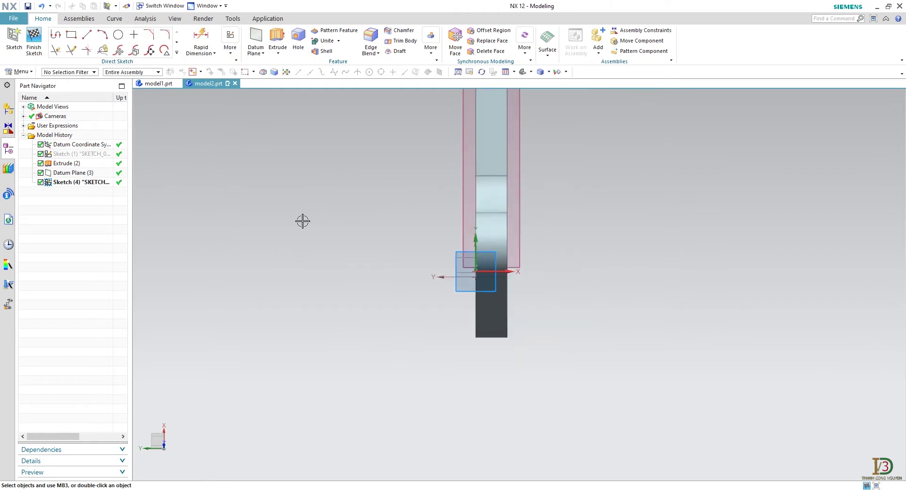
pyautogui.keyDown('shift'); pyautogui.moveTo(341, 176); pyautogui.dragTo(331, 276, button='middle'); pyautogui.keyUp('shift')
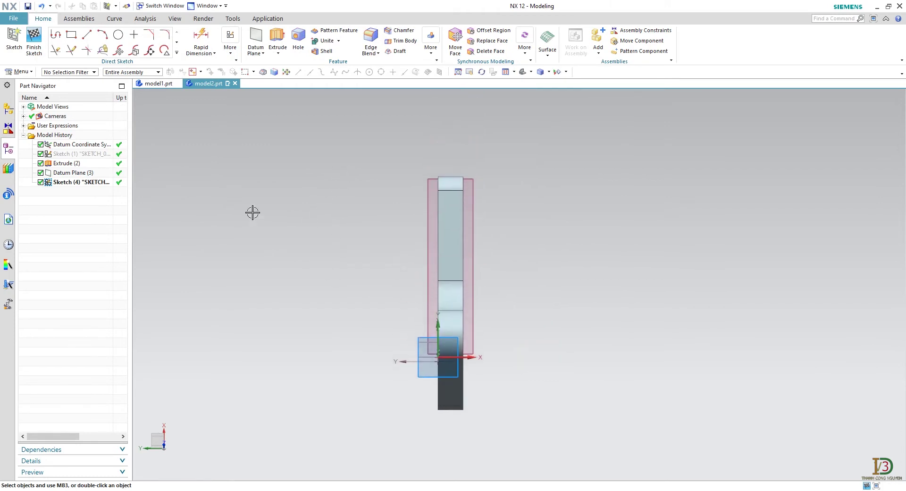
pyautogui.click(72, 34)
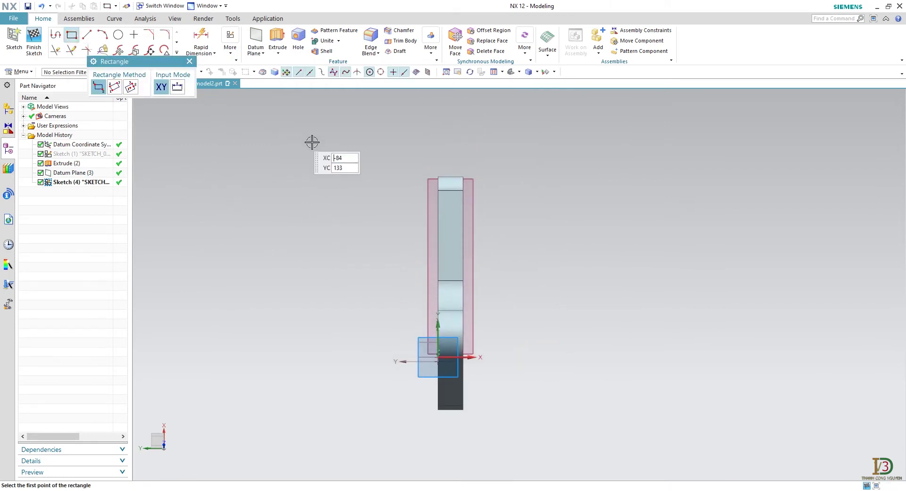
pyautogui.scroll(-3, 445, 180)
pyautogui.click(452, 153)
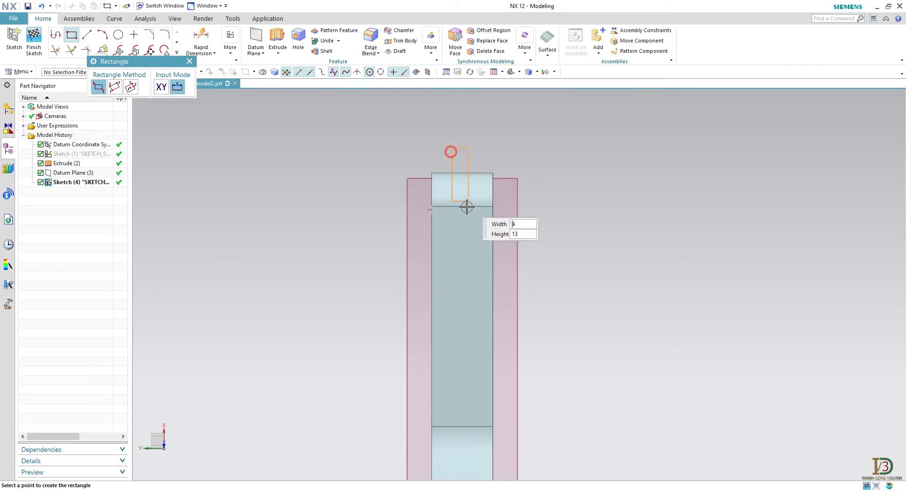
pyautogui.press('Tab')
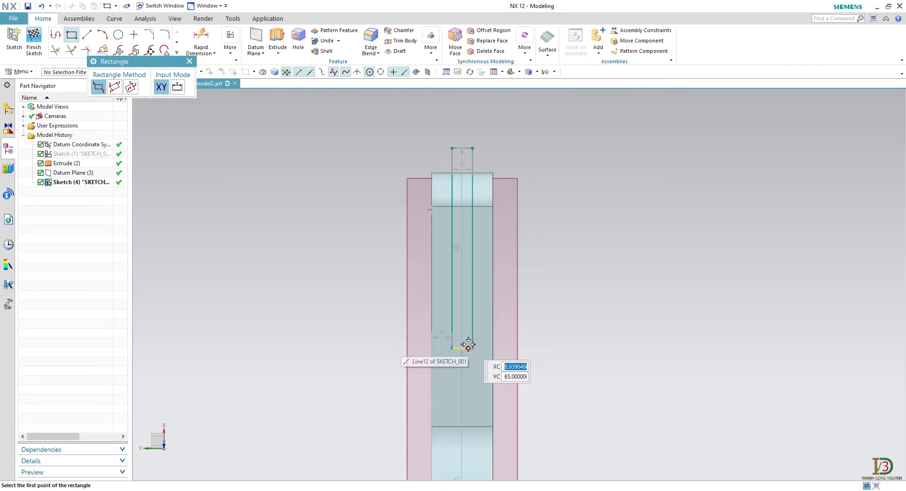
# - Constrain the midpoint of the slot rectangle's inner short edge to vertical alignment with the midpoint of the arm's end edge
pyautogui.click(455, 338)
pyautogui.click(189, 61)
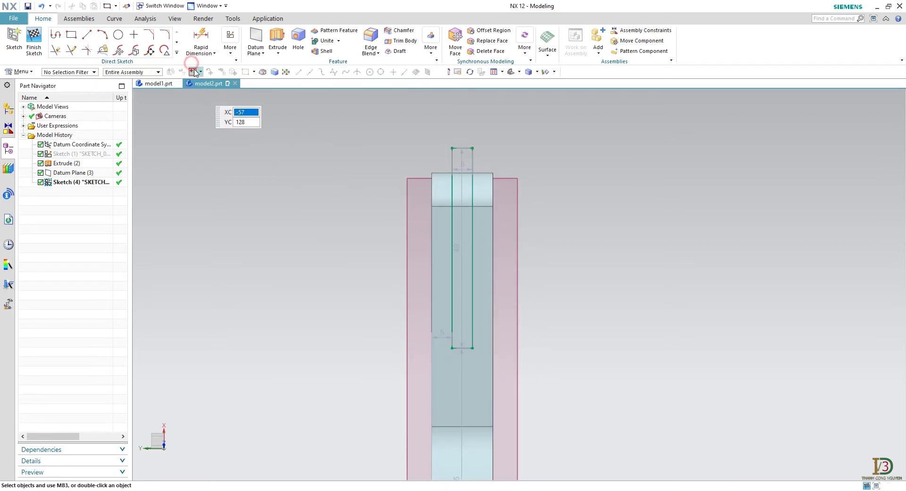
pyautogui.click(239, 56)
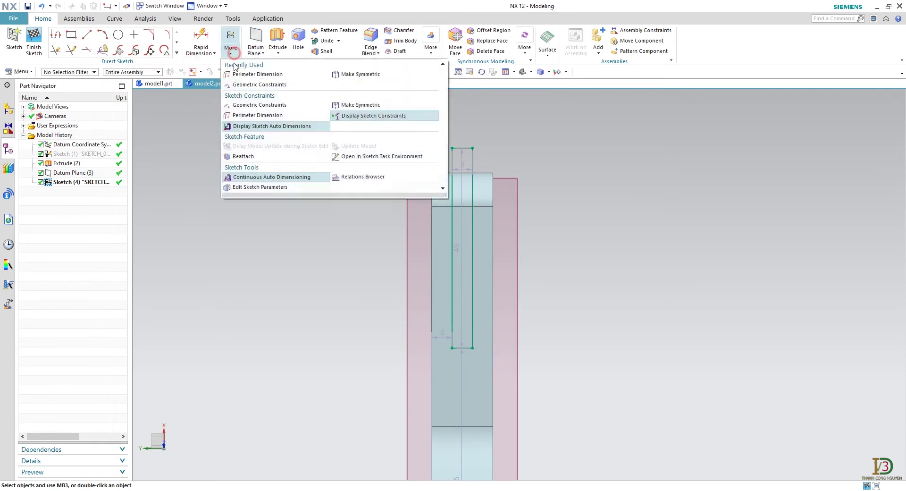
pyautogui.click(251, 84)
pyautogui.click(121, 113)
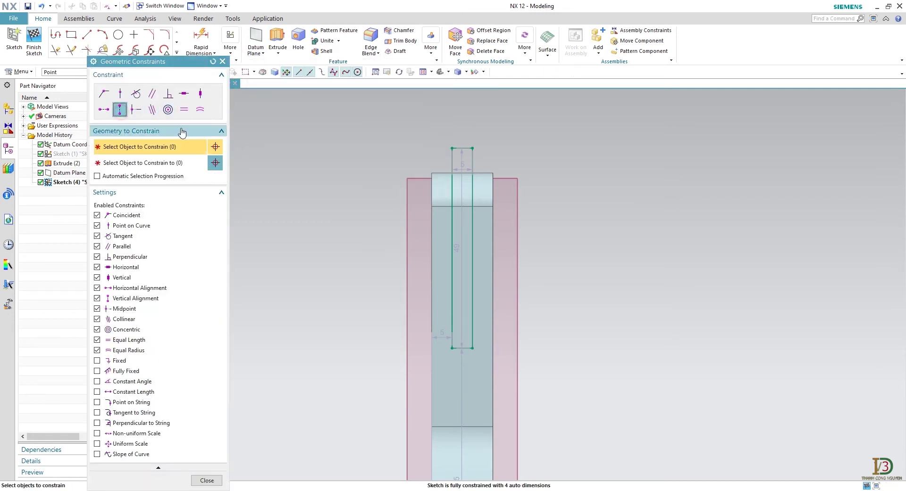
pyautogui.click(460, 347)
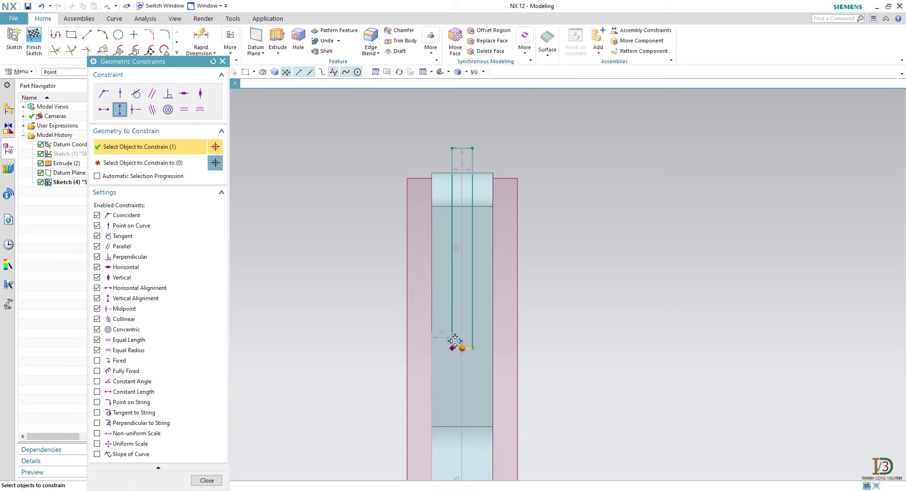
pyautogui.click(213, 163)
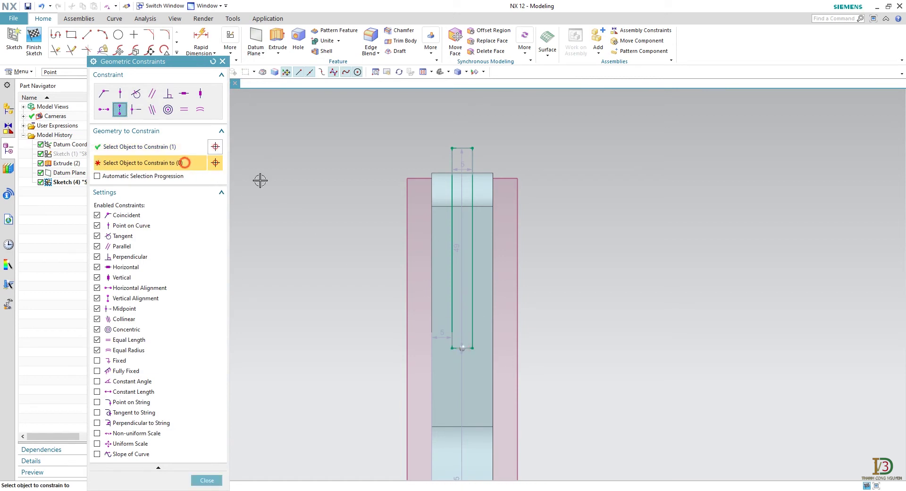
pyautogui.click(462, 174)
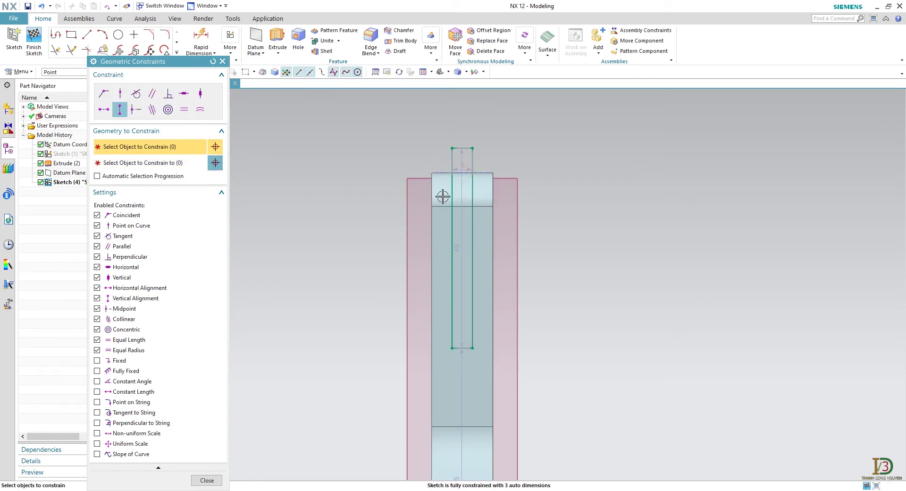
# - Constrain an outer corner of the slot rectangle to horizontal alignment with the corner of the arm's end edge
pyautogui.click(104, 110)
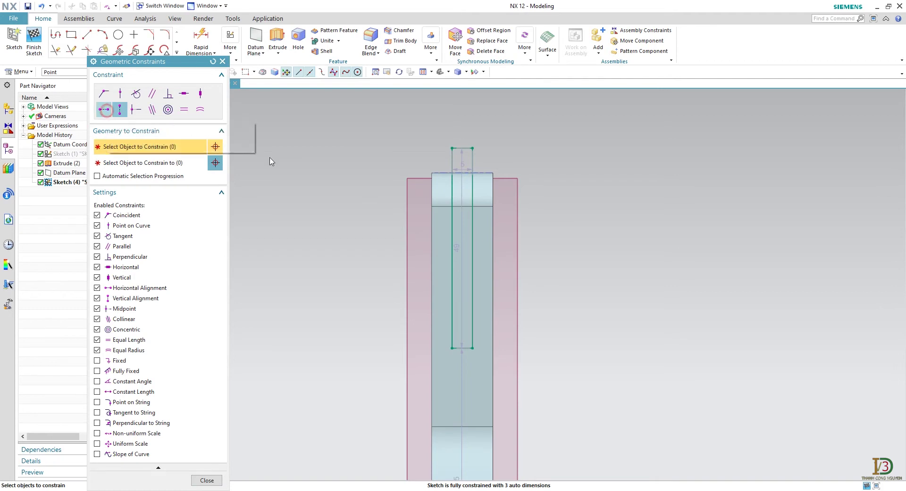
pyautogui.click(473, 148)
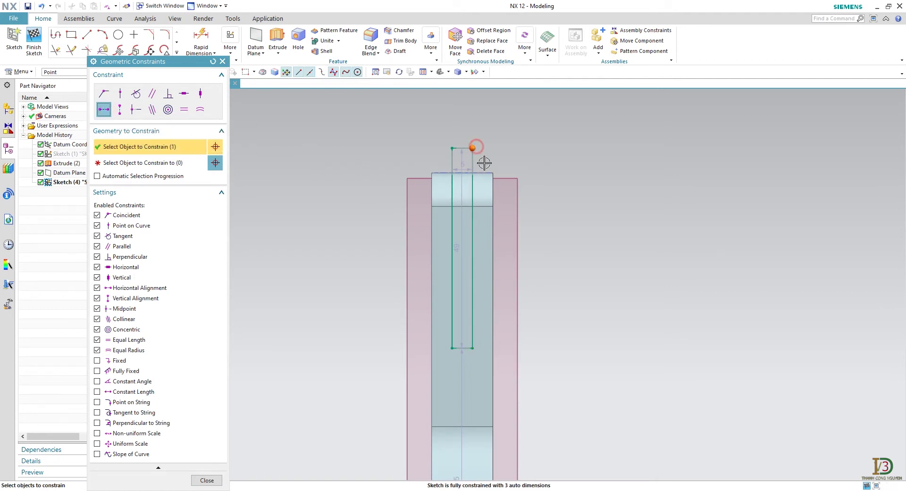
pyautogui.click(184, 163)
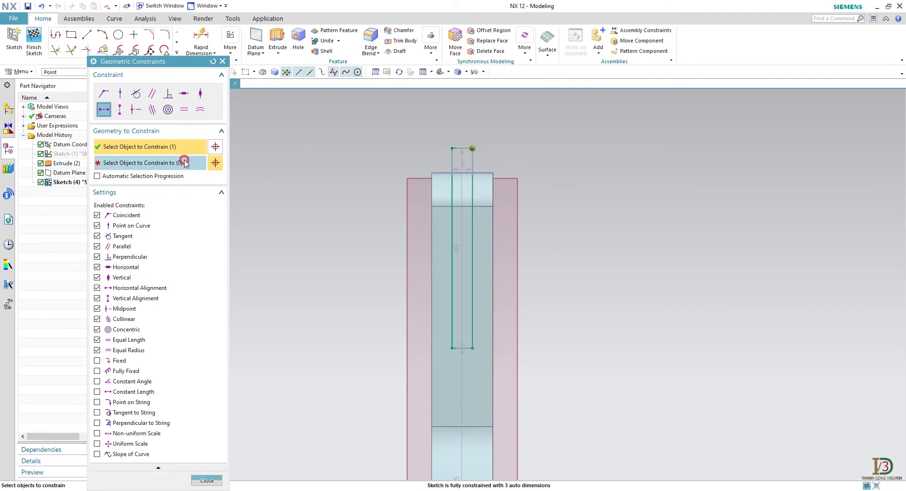
pyautogui.click(494, 172)
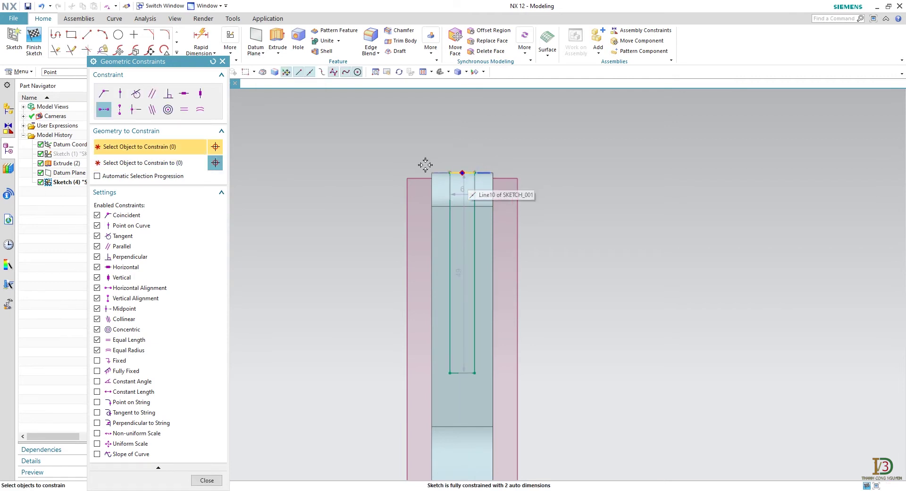
pyautogui.click(222, 61)
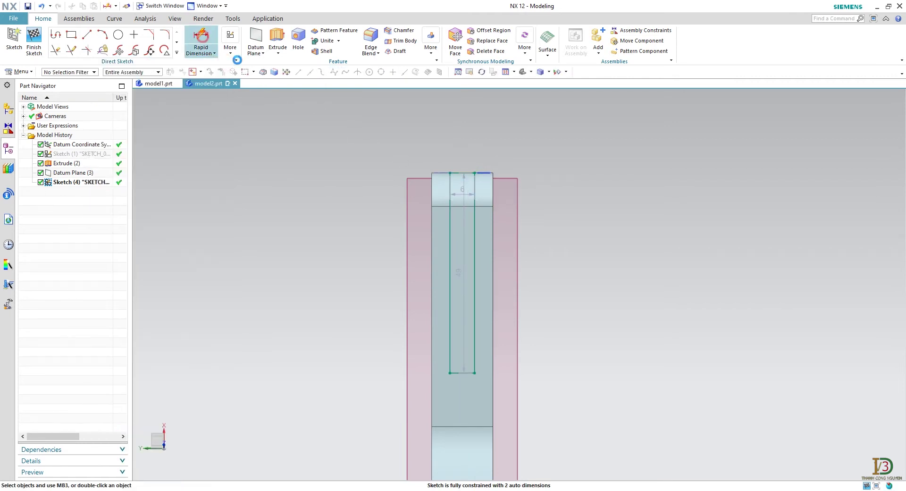
# - Dimension the slot rectangle 5 mm wide and 56 mm long, and finish the sketch
pyautogui.click(451, 260)
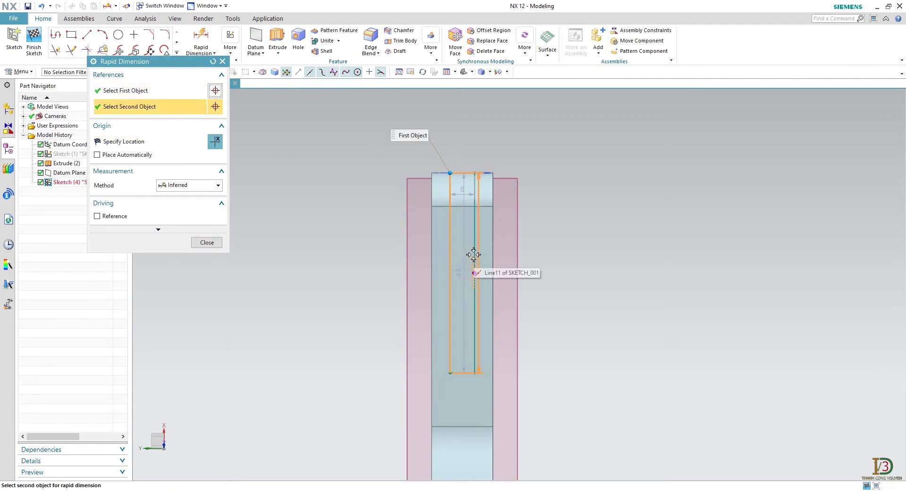
pyautogui.click(474, 255)
pyautogui.click(464, 151)
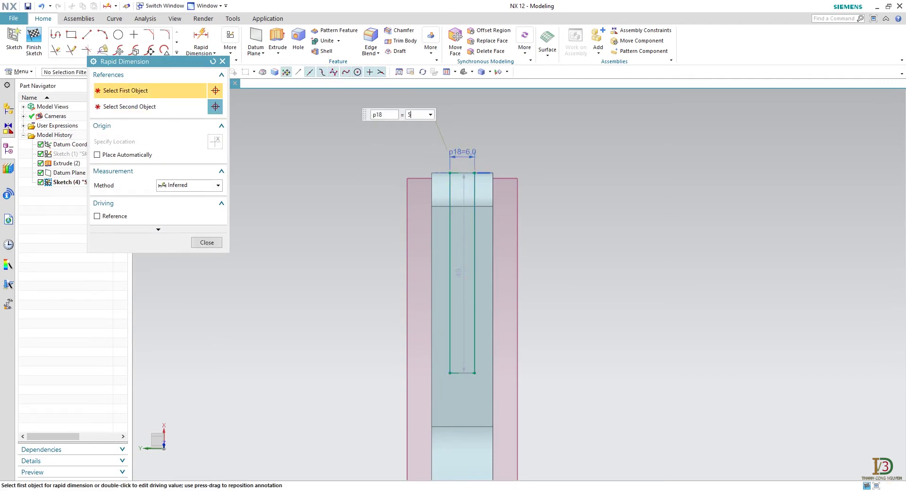
pyautogui.press('Return')
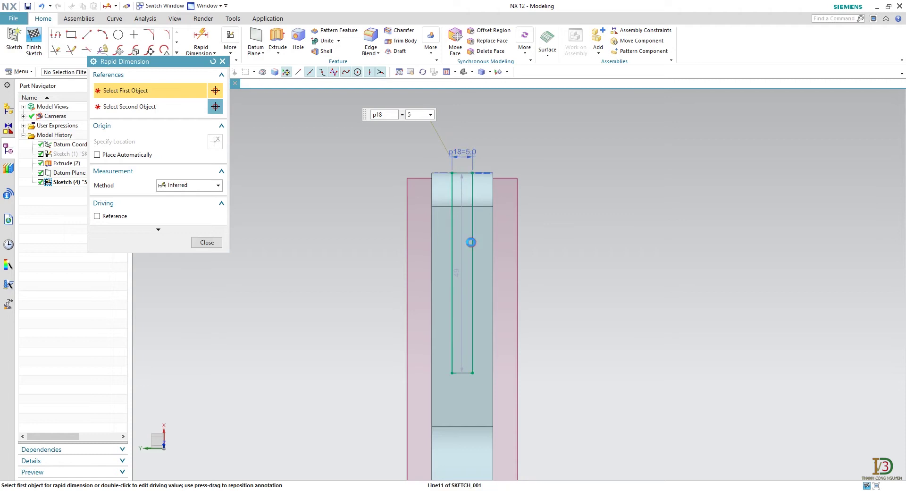
pyautogui.click(472, 241)
pyautogui.click(547, 240)
pyautogui.write('5')
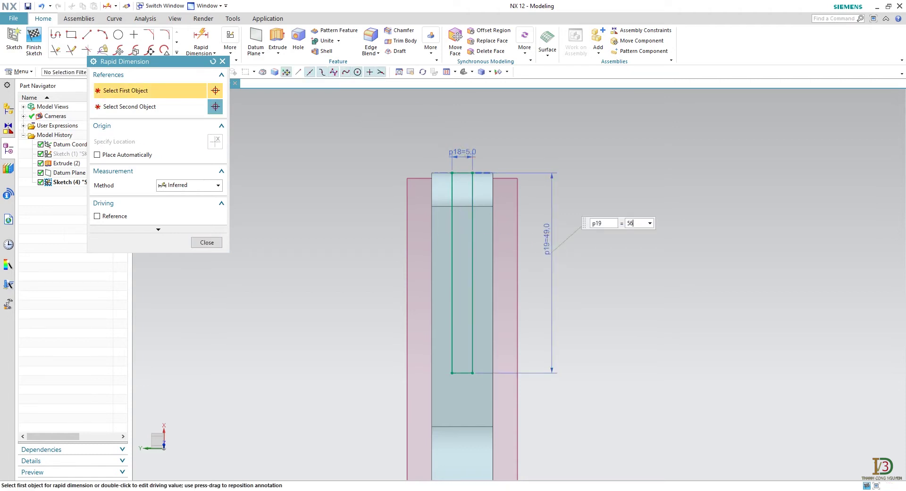
pyautogui.write('6')
pyautogui.press('Return')
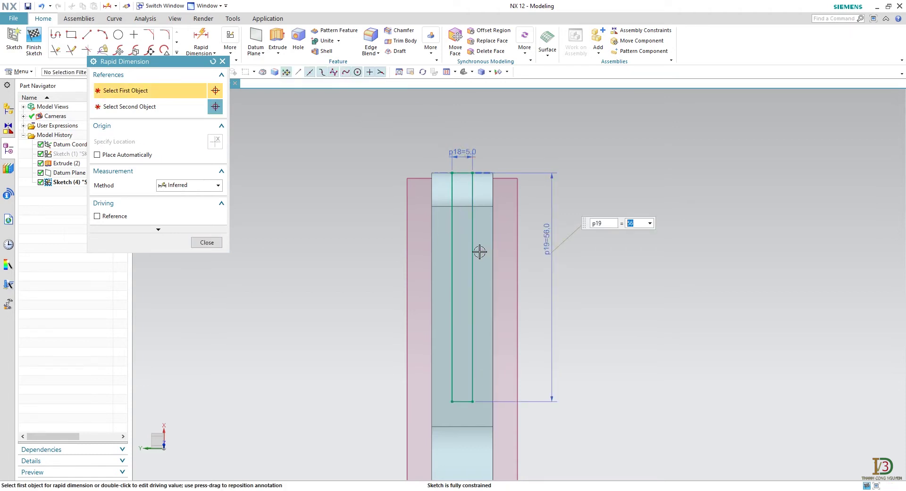
pyautogui.click(207, 243)
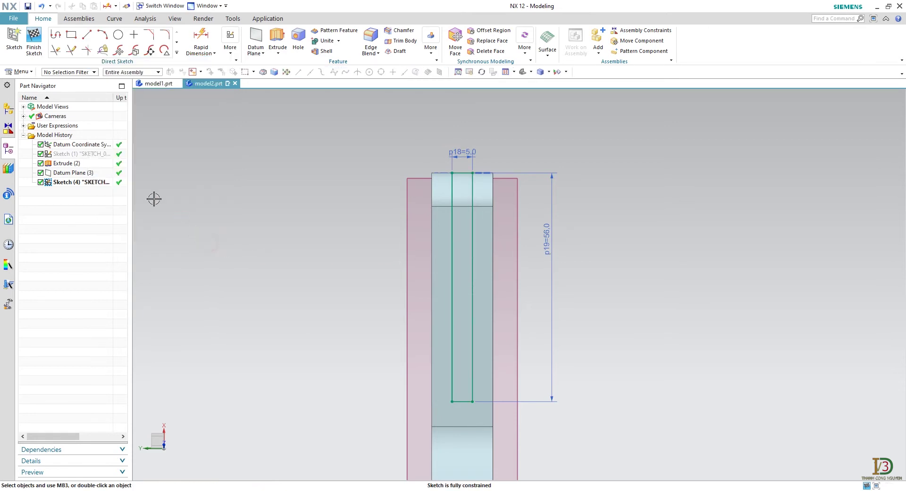
pyautogui.click(33, 40)
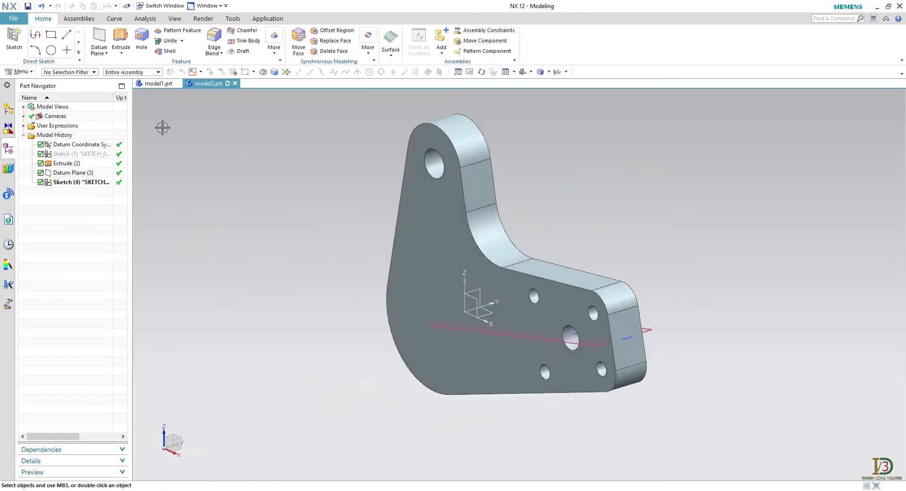
# - Extrude the slot sketch Through All in both directions as a Subtract from the bracket, and hide the sketch
pyautogui.click(121, 39)
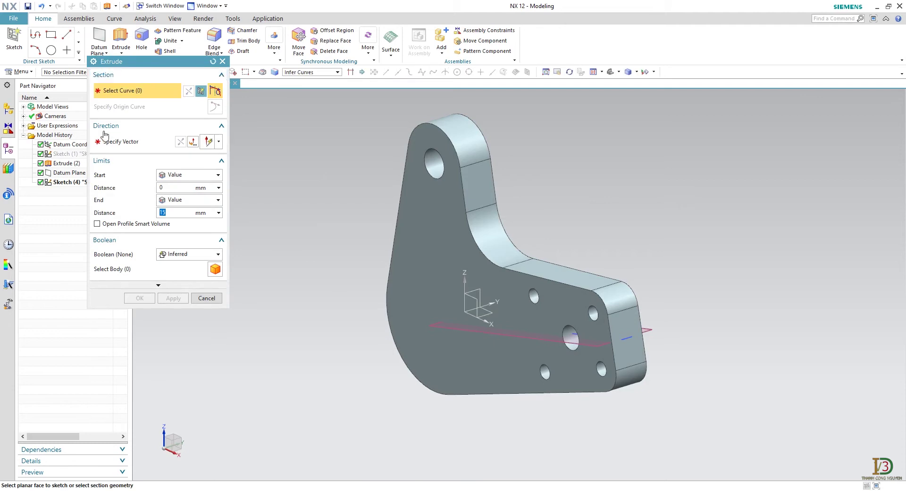
pyautogui.click(71, 182)
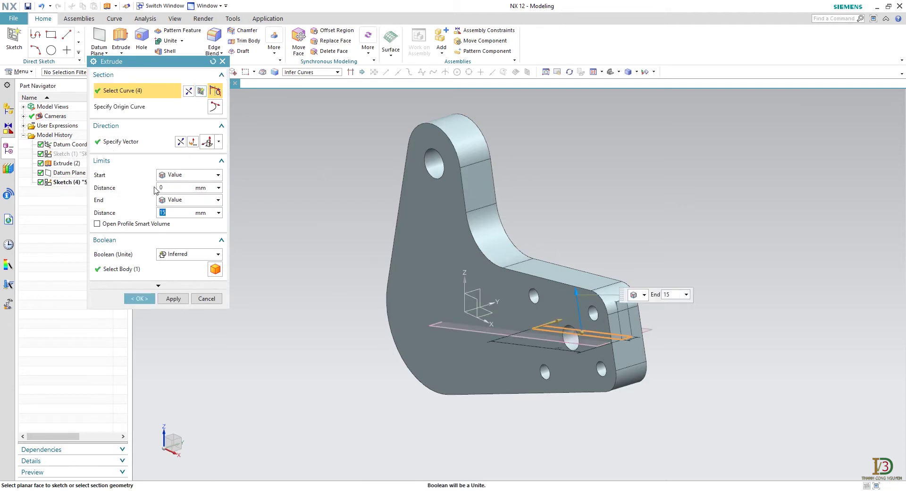
pyautogui.click(182, 177)
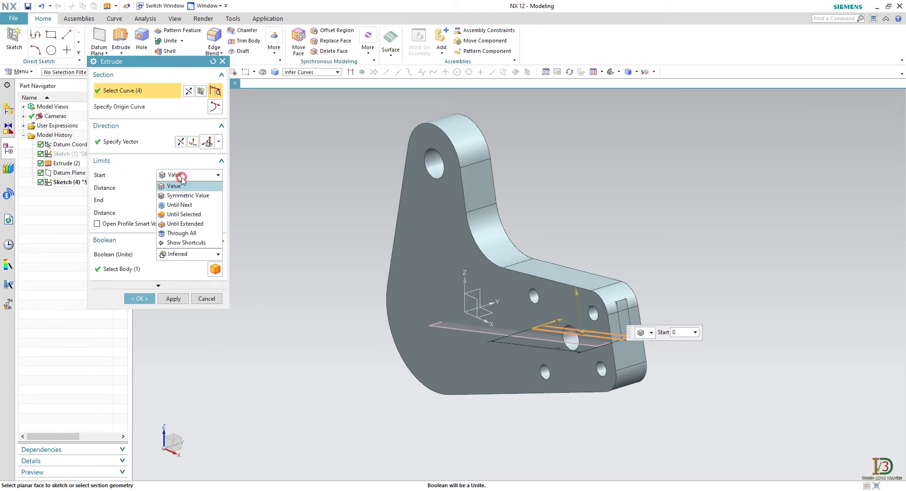
pyautogui.click(193, 233)
pyautogui.click(194, 198)
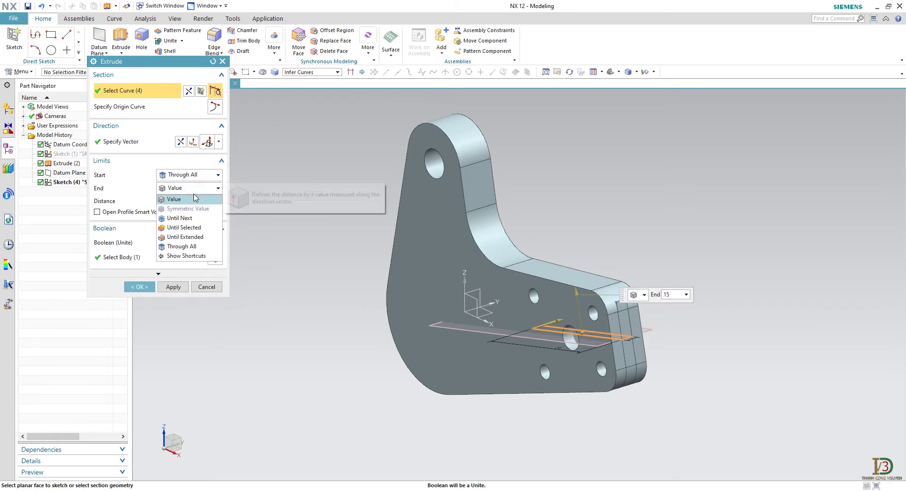
pyautogui.click(197, 247)
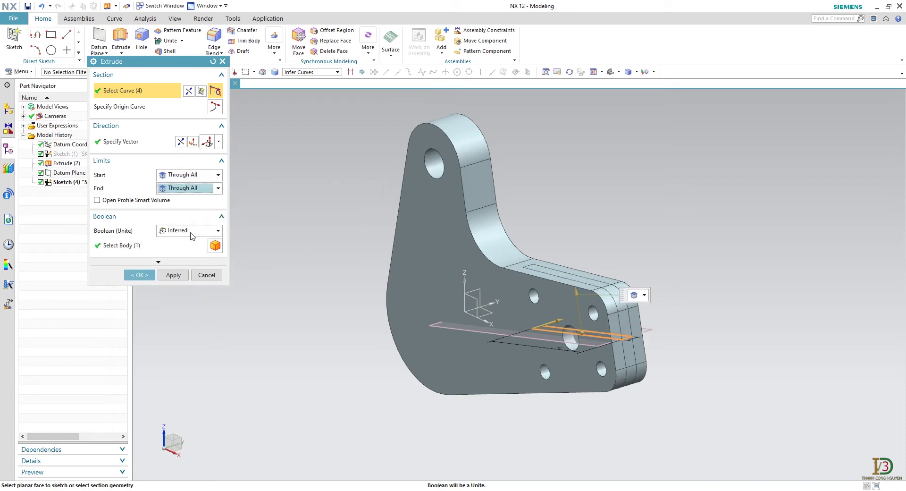
pyautogui.click(191, 233)
pyautogui.click(188, 261)
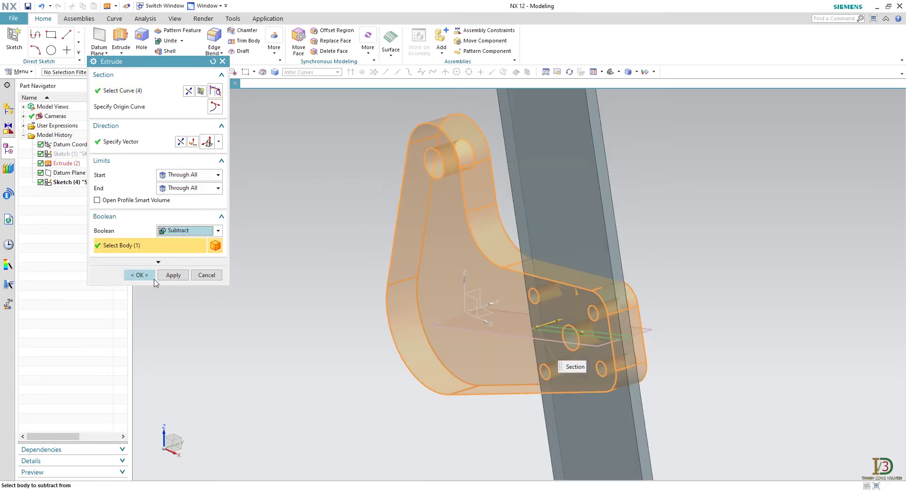
pyautogui.click(140, 275)
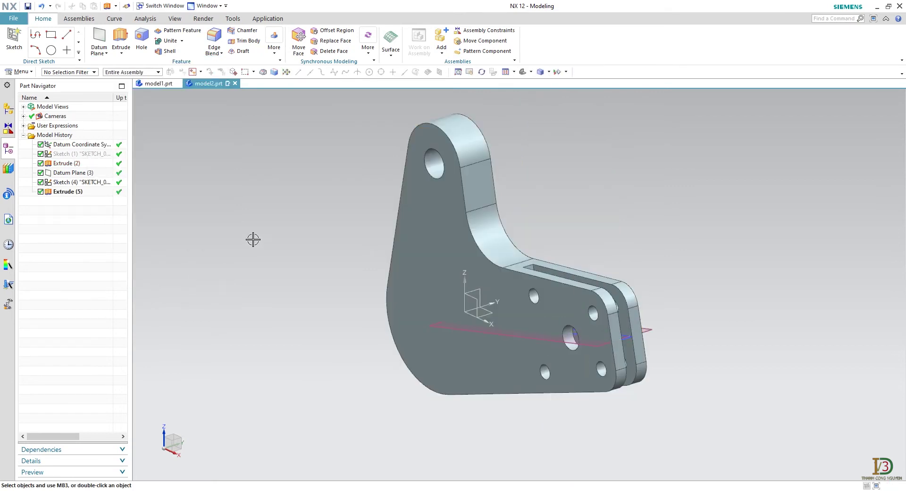
pyautogui.rightClick(89, 184)
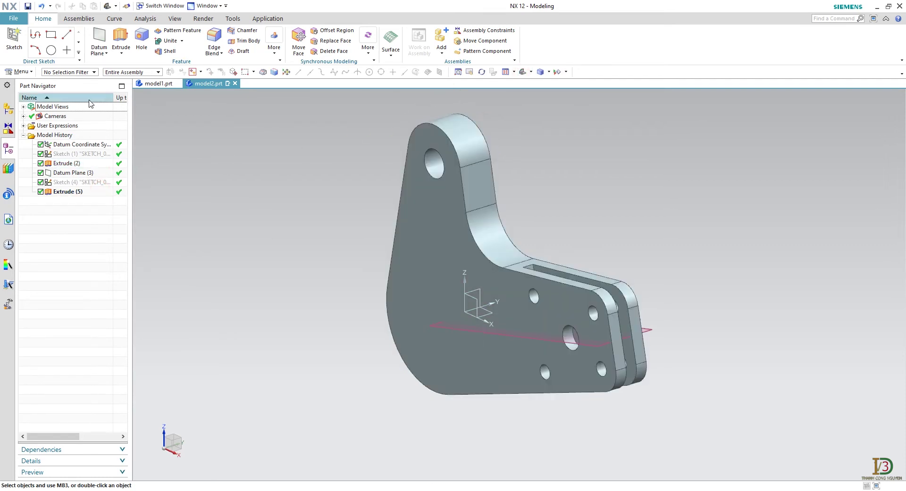
# - Start a sketch on the XZ plane of the datum coordinate system
pyautogui.click(13, 35)
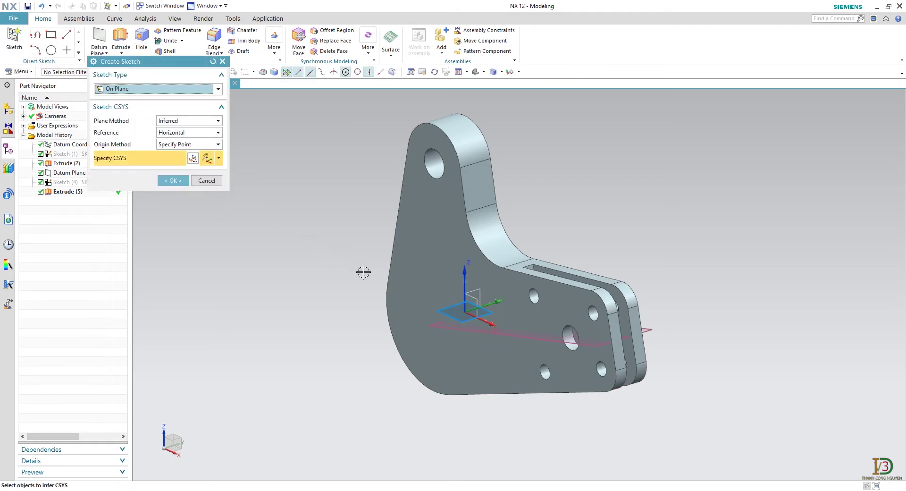
pyautogui.click(478, 302)
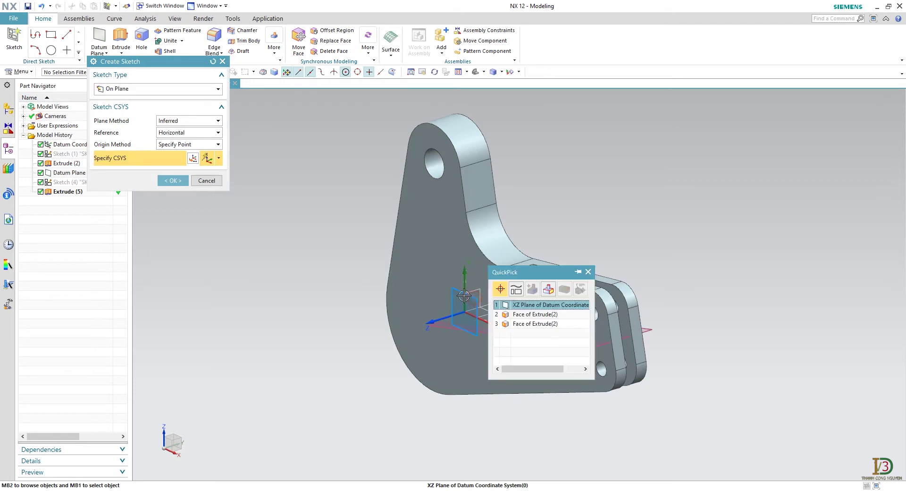
pyautogui.click(527, 306)
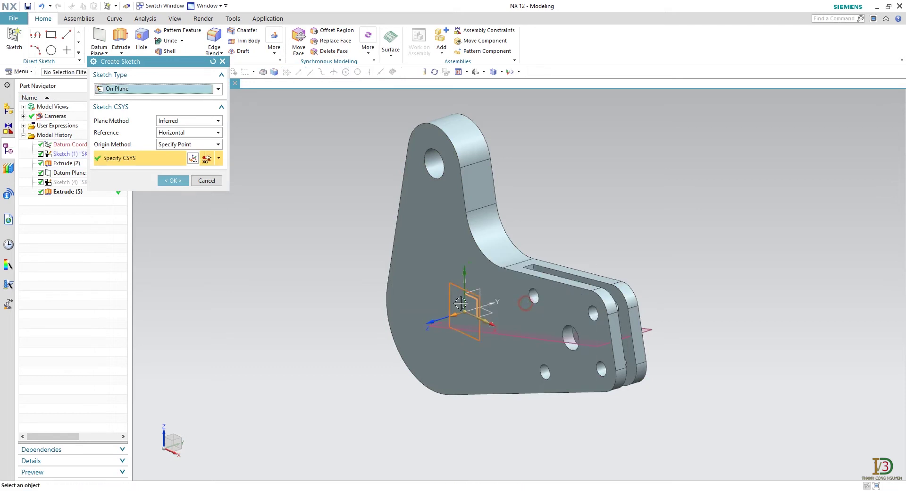
pyautogui.click(172, 180)
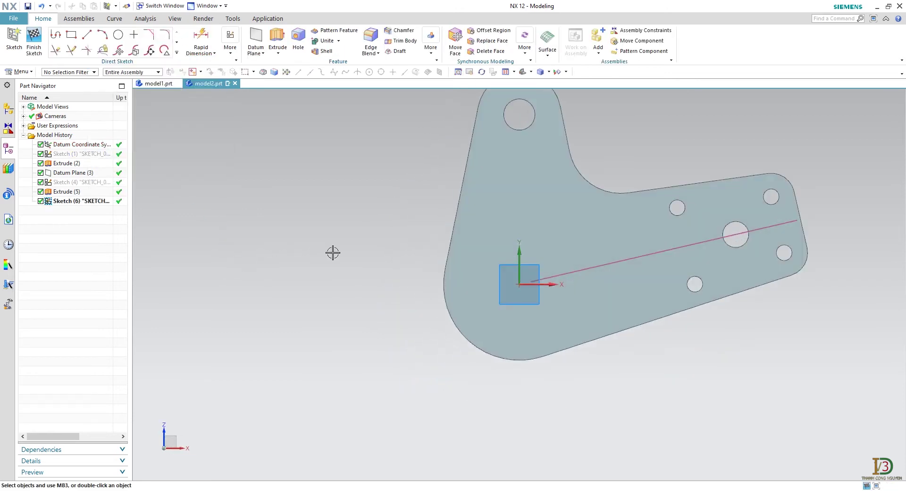
pyautogui.keyDown('shift'); pyautogui.moveTo(333, 253); pyautogui.dragTo(315, 295, button='middle'); pyautogui.keyUp('shift')
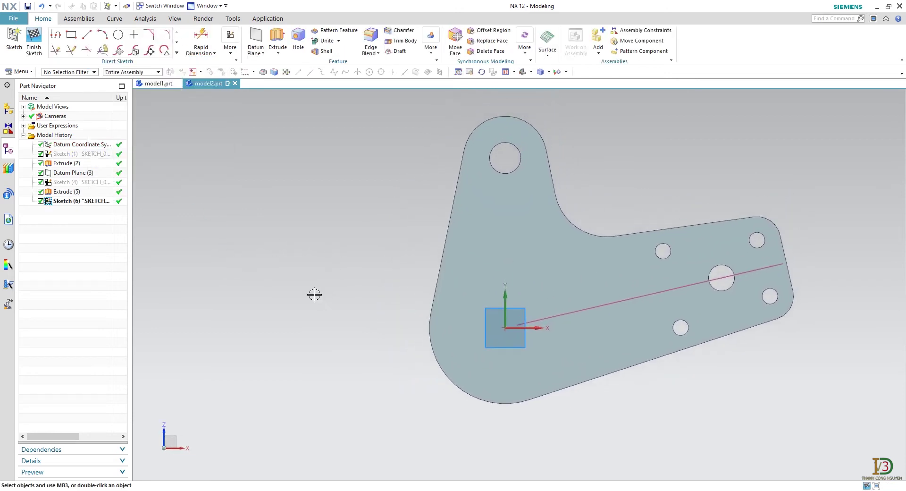
# - Sketch a circle centred on the origin that matches the bracket's large rounded outer edge, and finish the sketch
pyautogui.click(114, 37)
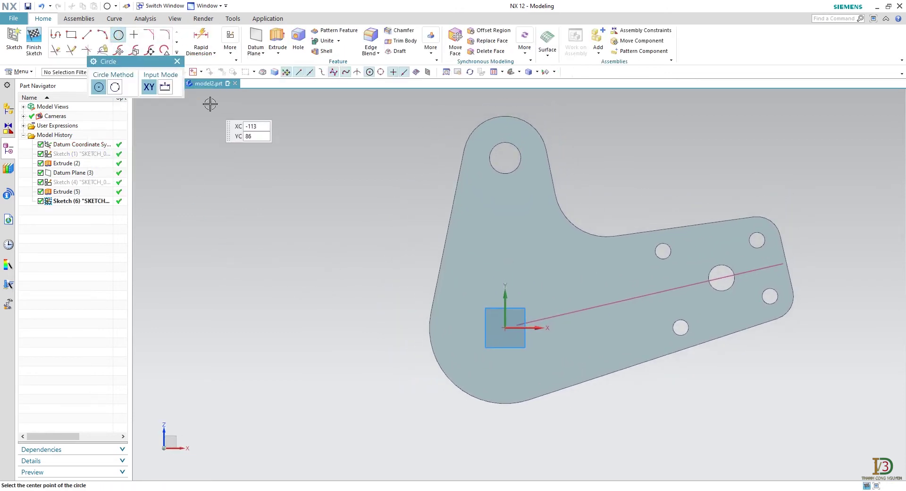
pyautogui.click(505, 327)
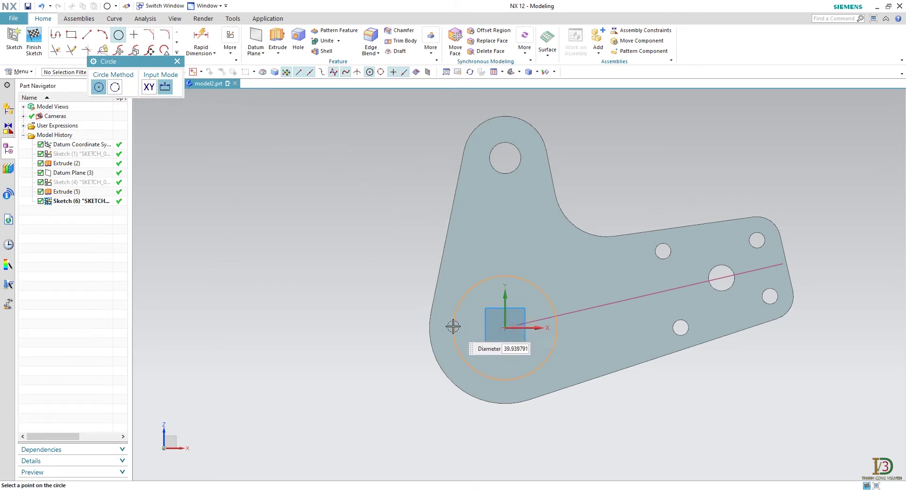
pyautogui.click(432, 343)
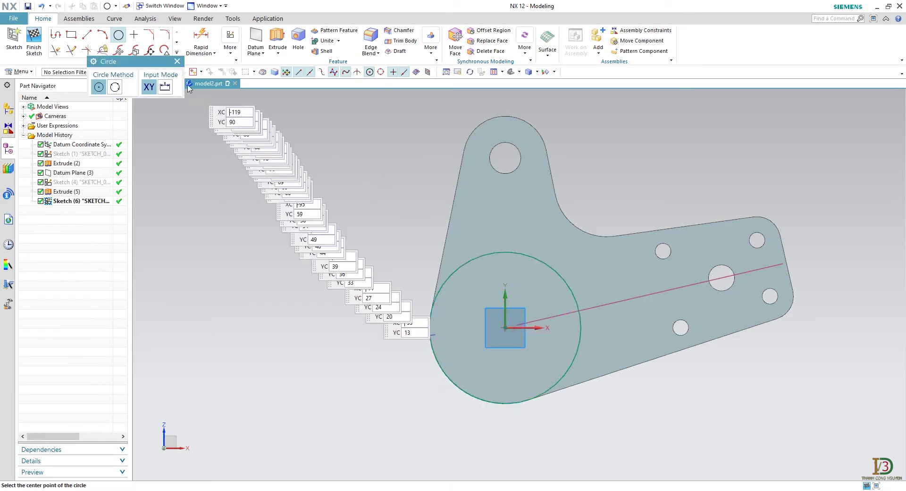
pyautogui.click(178, 62)
pyautogui.click(33, 39)
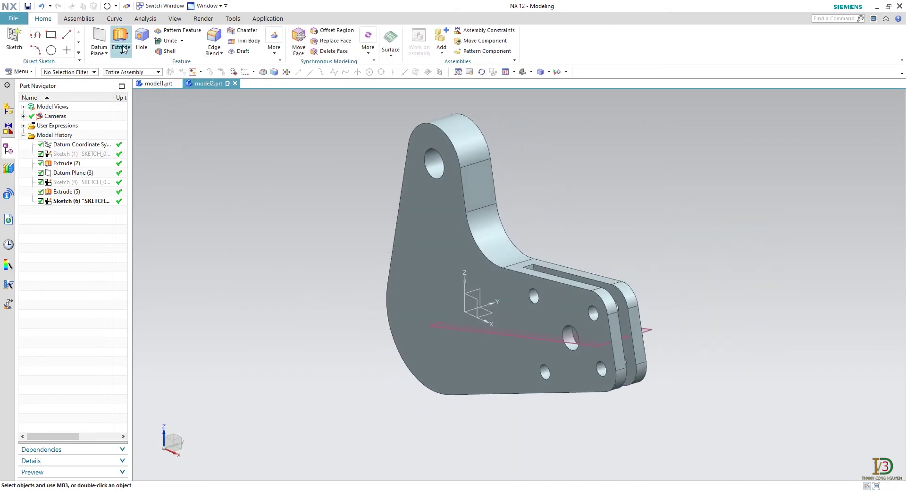
# - Extrude the circle sketch 96 mm outward from the bracket's face and unite it with the bracket body
pyautogui.click(120, 40)
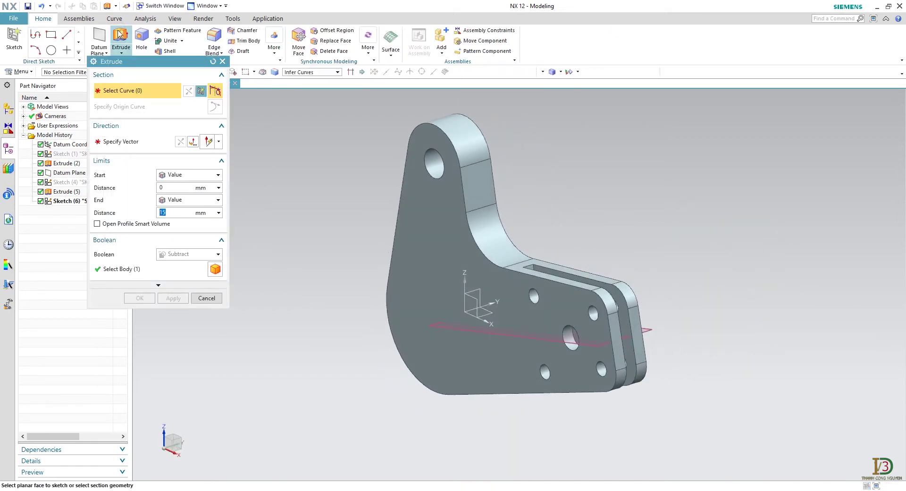
pyautogui.click(77, 202)
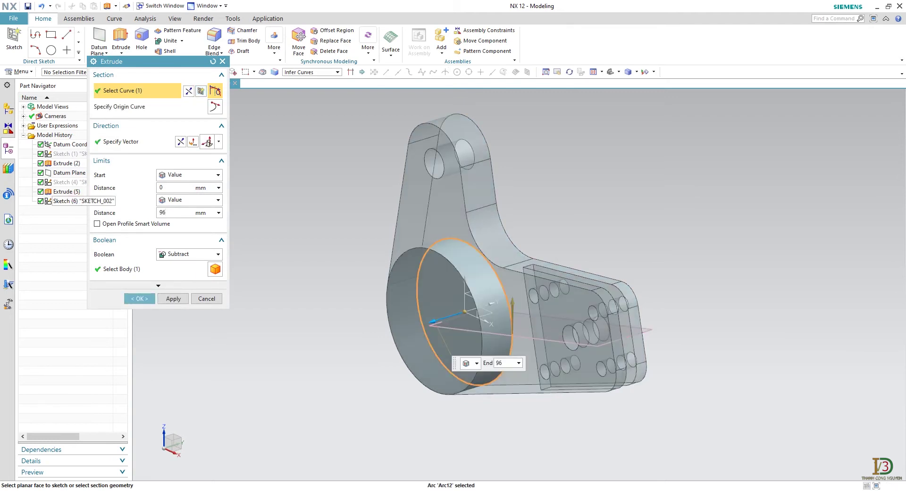
pyautogui.click(185, 257)
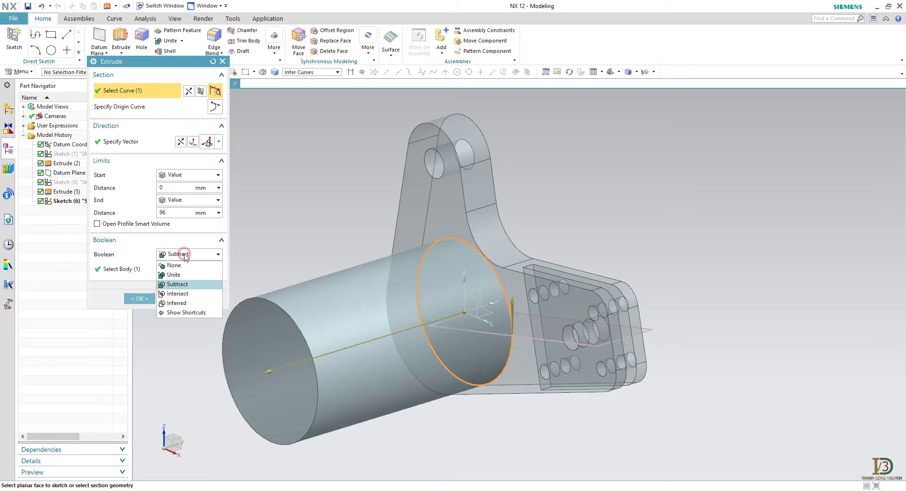
pyautogui.click(185, 275)
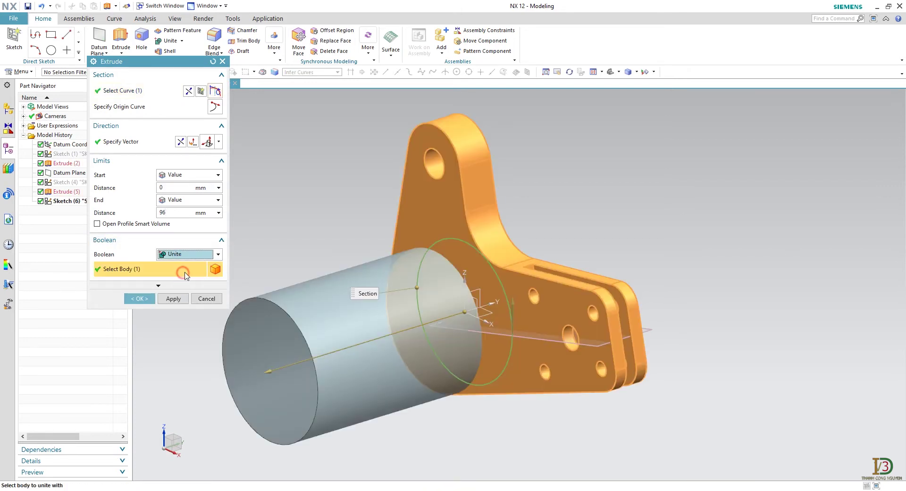
pyautogui.click(133, 303)
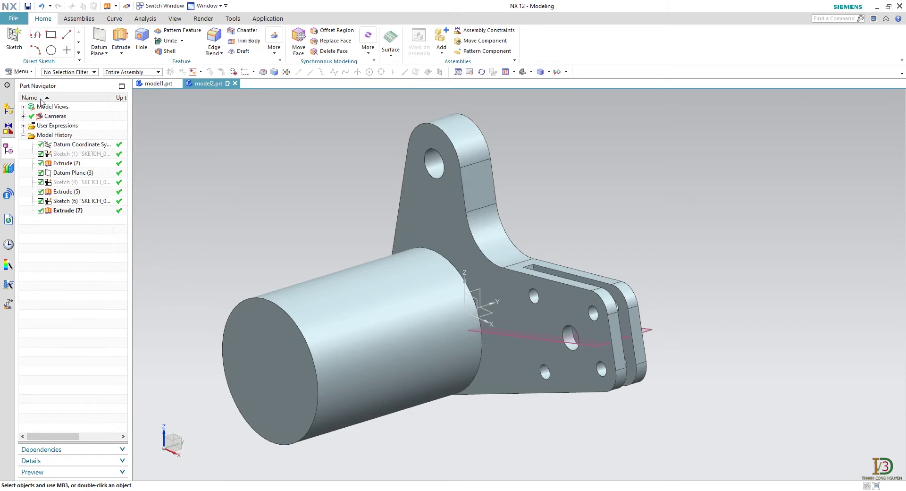
# - Start a sketch using a new plane at a distance of -28.5 mm from the datum's XZ plane
pyautogui.click(14, 38)
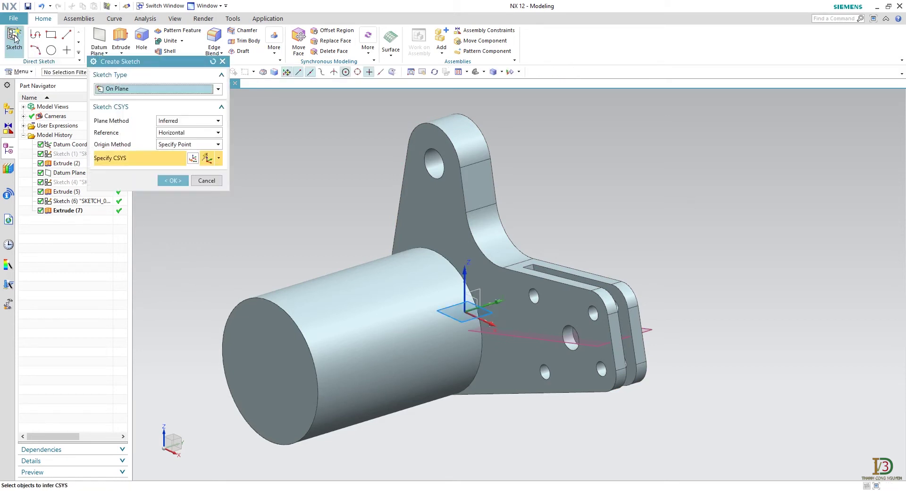
pyautogui.click(187, 121)
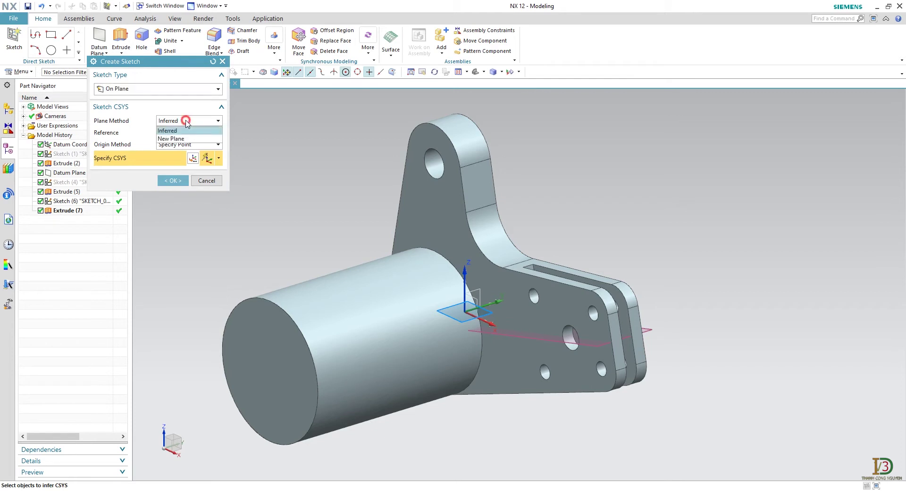
pyautogui.click(187, 138)
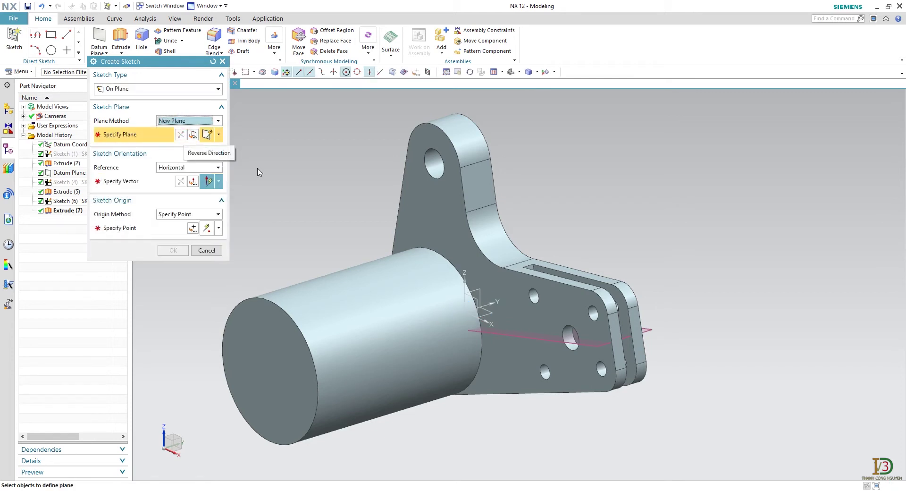
pyautogui.click(475, 299)
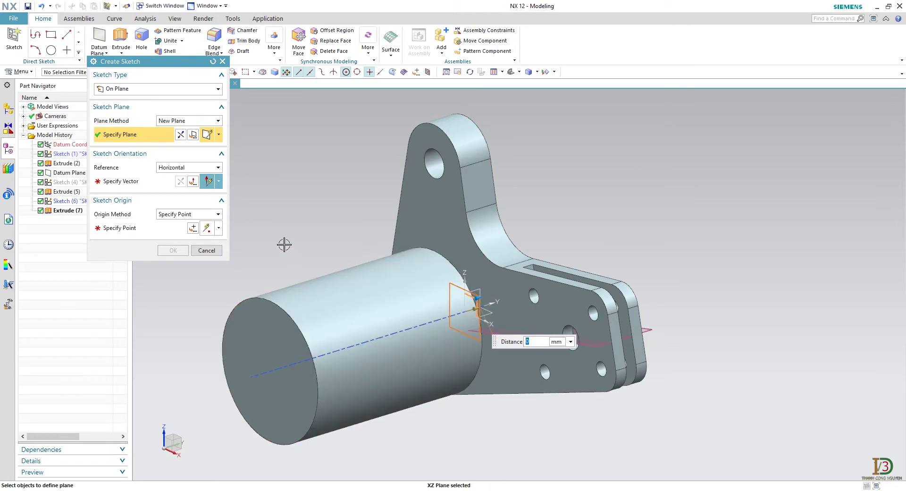
pyautogui.click(180, 136)
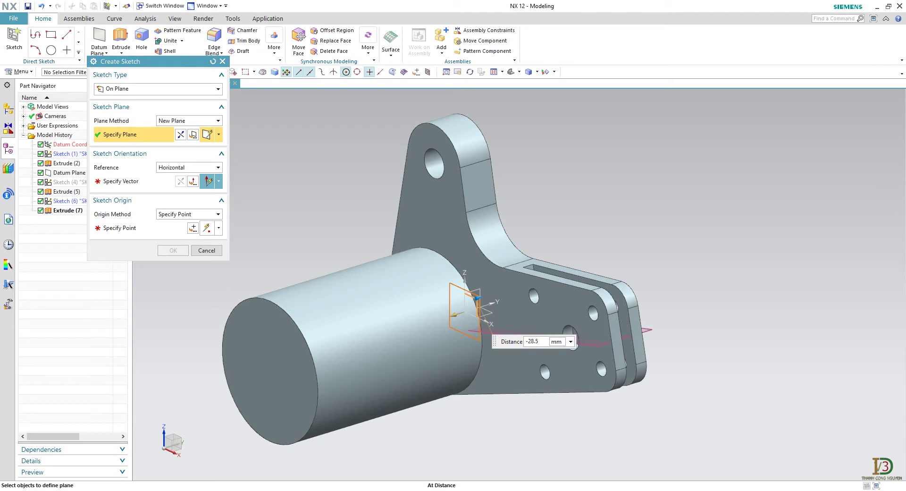
# - Orient the sketch horizontally along the X-axis, set its origin at the centre of the cylinder's end circle, and enter the sketch
pyautogui.click(134, 187)
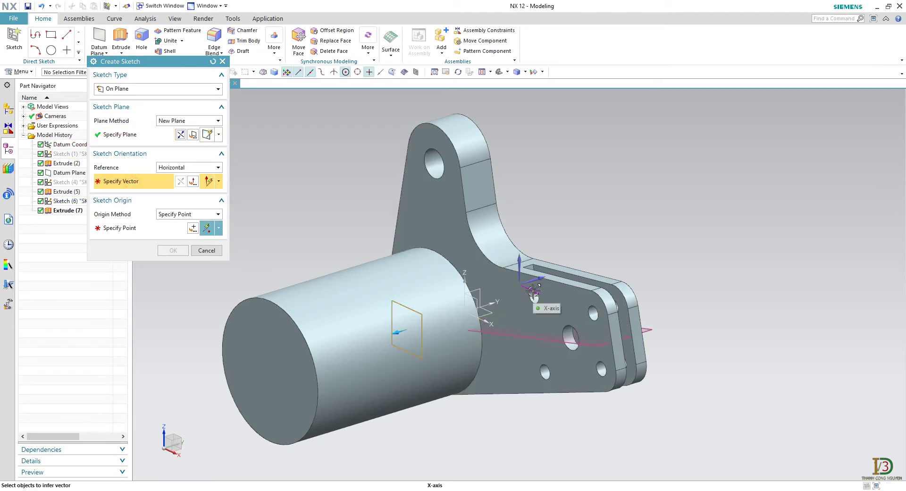
pyautogui.click(534, 292)
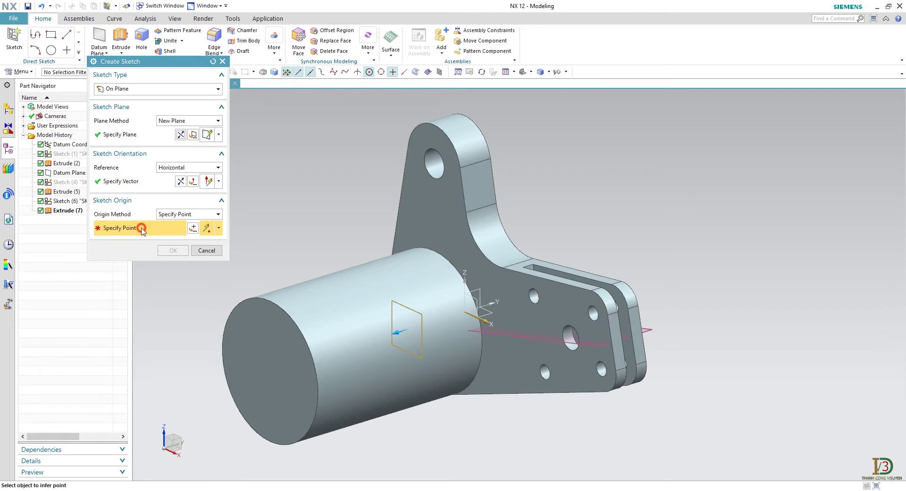
pyautogui.click(252, 290)
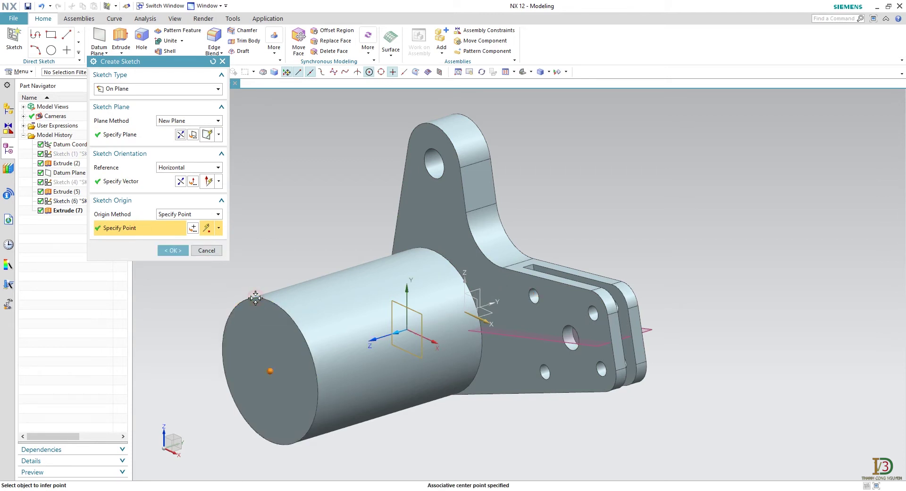
pyautogui.click(173, 251)
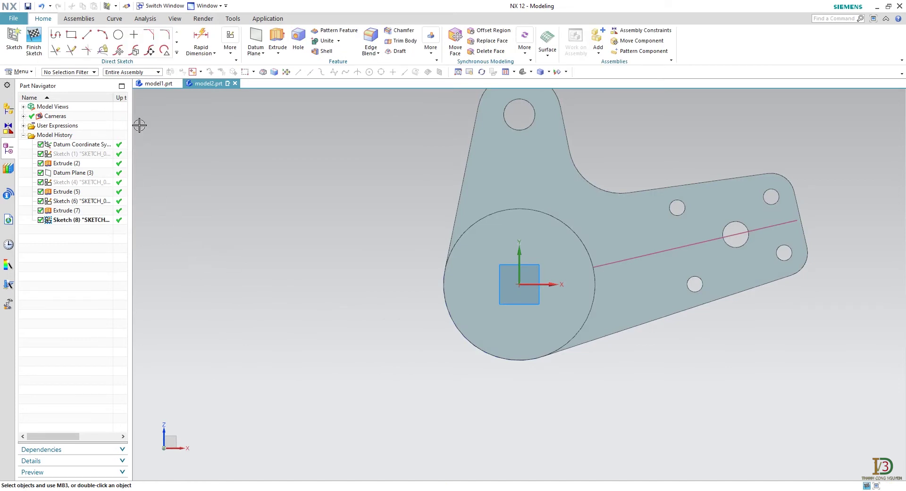
# - Sketch two small circles below the cylinder, about 8.4 mm and 10 mm in diameter, the larger one up and to the left
pyautogui.click(120, 38)
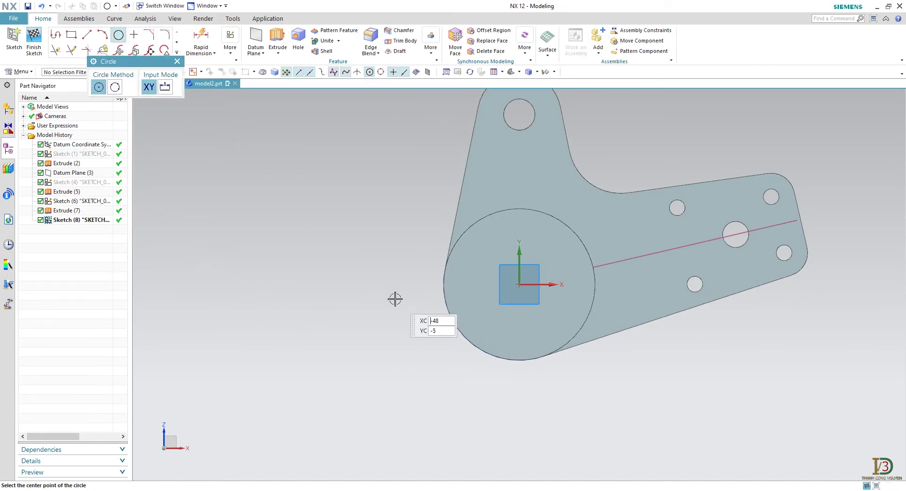
pyautogui.click(525, 431)
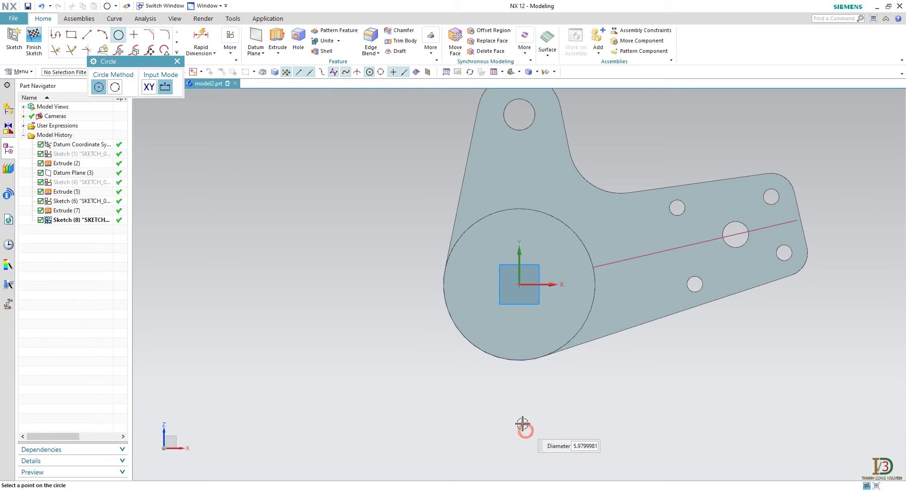
pyautogui.click(521, 421)
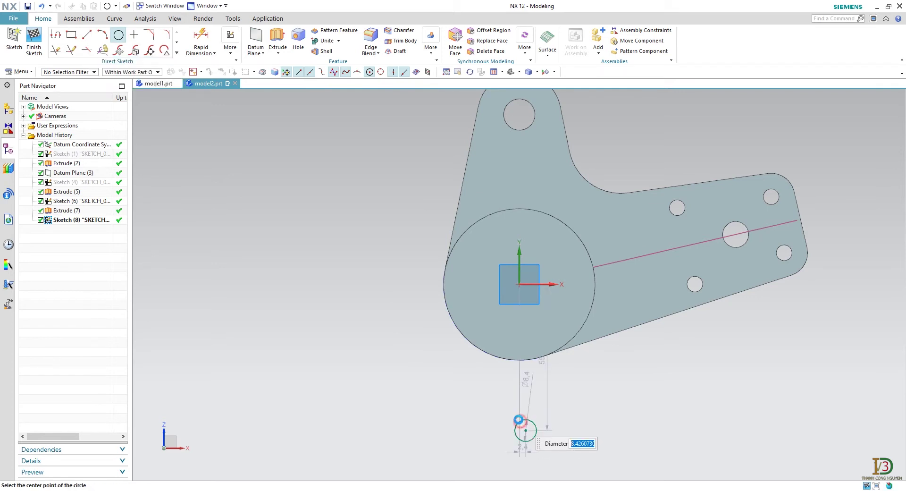
pyautogui.click(473, 406)
pyautogui.click(464, 394)
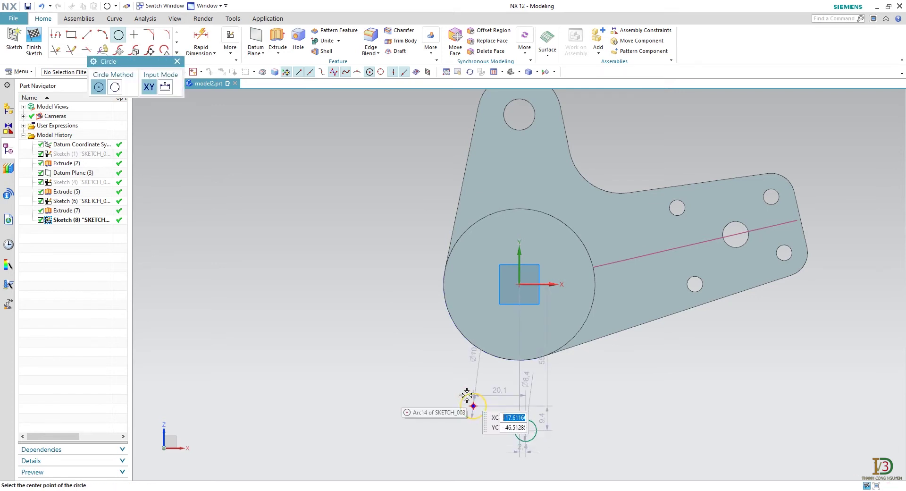
pyautogui.click(177, 62)
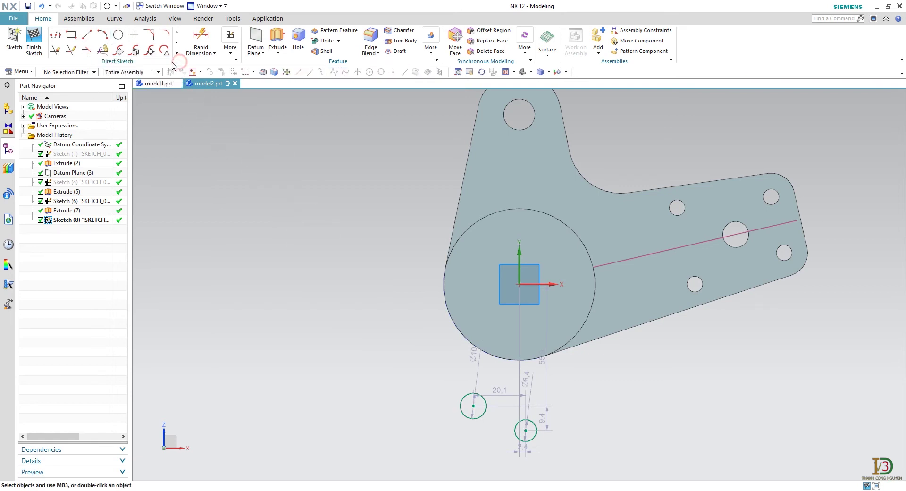
# - Connect the centres of the two small circles with a straight line
pyautogui.click(87, 41)
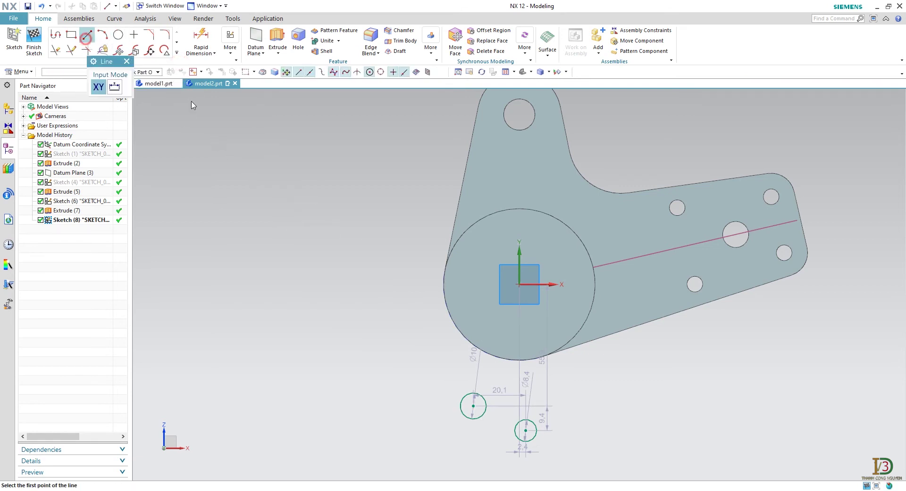
pyautogui.click(473, 406)
pyautogui.click(524, 430)
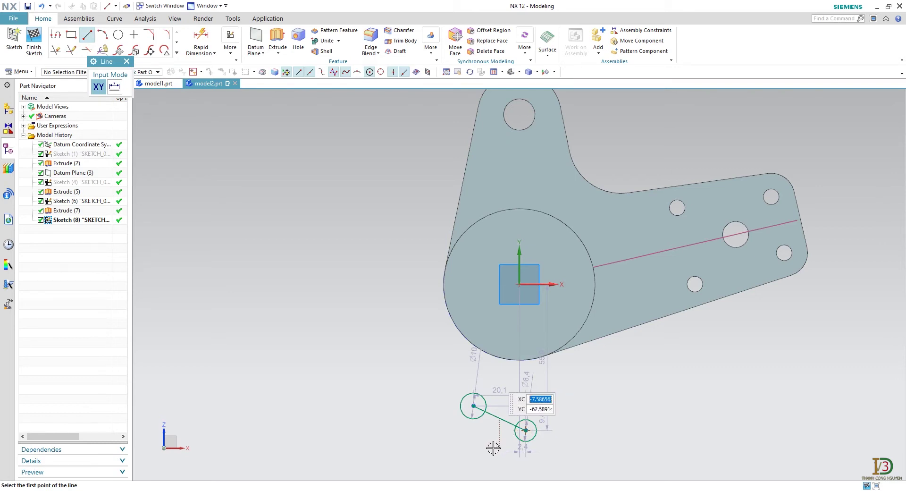
pyautogui.press('Escape')
# - Sketch a circle centred on the sketch origin that matches the cylinder's outer edge
pyautogui.keyDown('shift'); pyautogui.moveTo(495, 448); pyautogui.dragTo(439, 385, button='middle'); pyautogui.keyUp('shift')
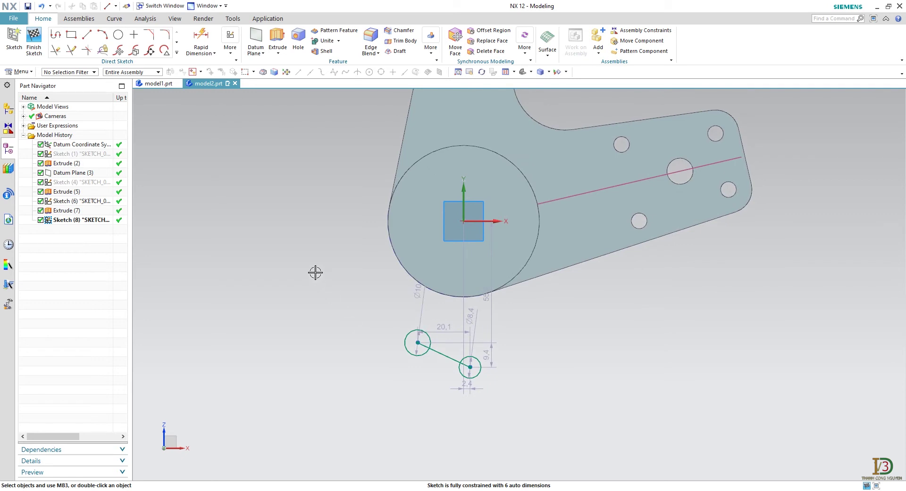
pyautogui.click(119, 34)
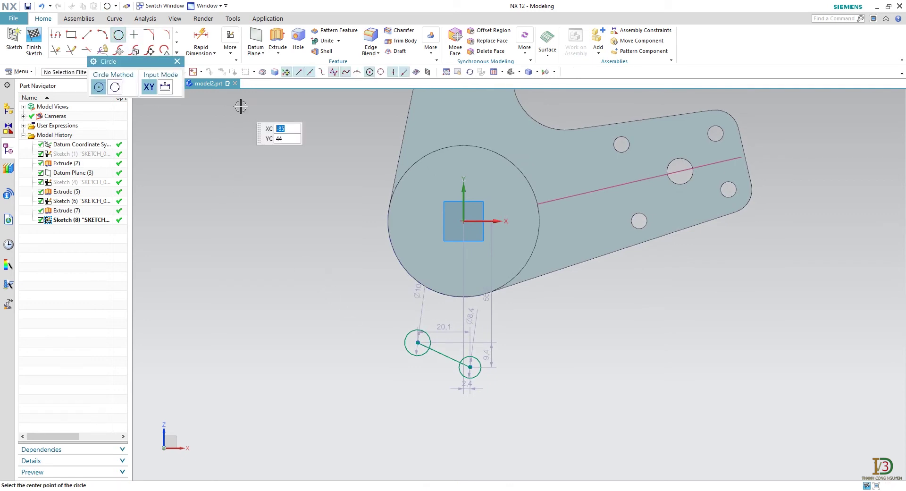
pyautogui.click(464, 221)
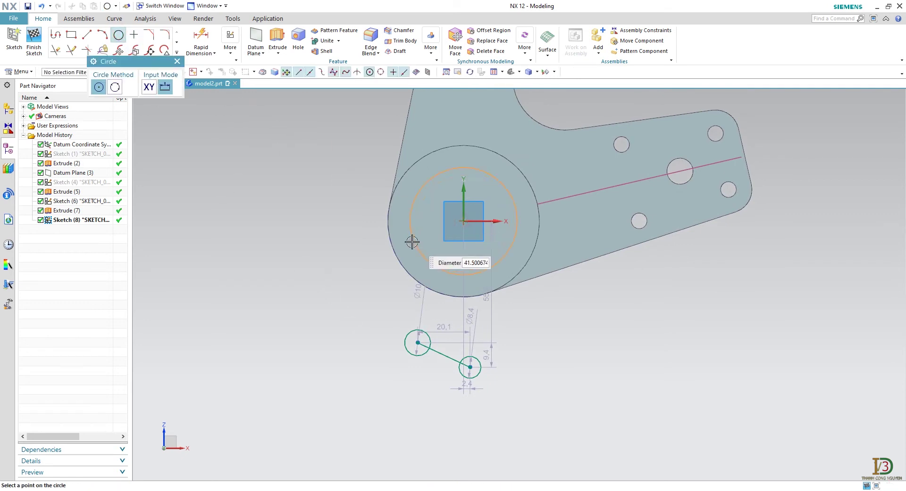
pyautogui.click(394, 250)
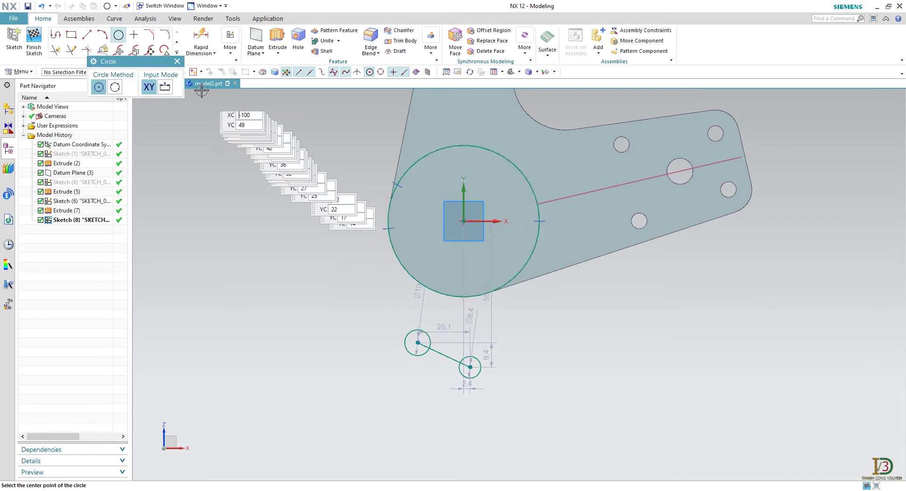
pyautogui.click(177, 61)
# - Draw a horizontal line about 63 mm long from the sketch origin toward the negative X direction
pyautogui.click(87, 34)
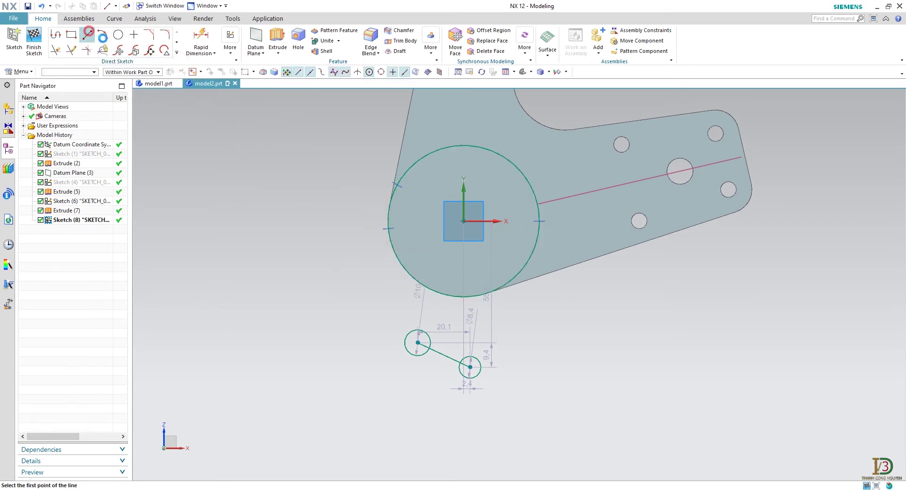
pyautogui.click(464, 221)
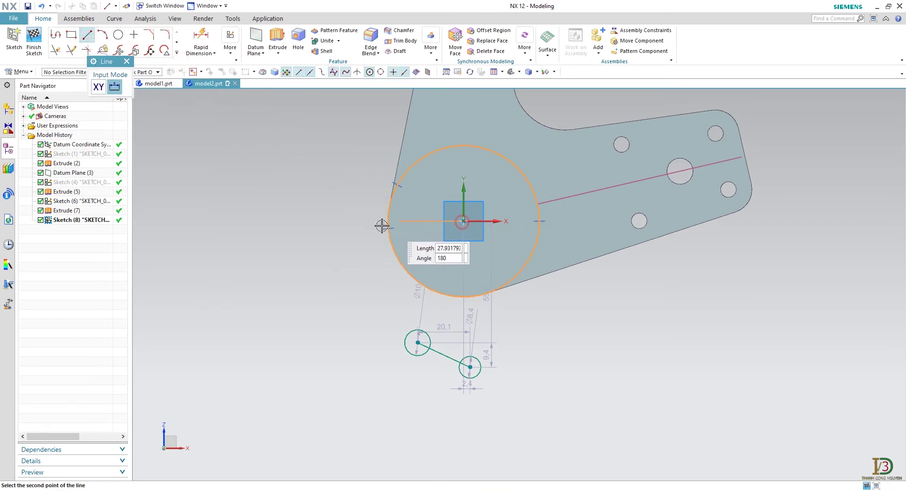
pyautogui.click(300, 221)
pyautogui.press('Escape')
# - Convert the horizontal line and the line joining the small circles' centres to reference lines
pyautogui.click(322, 221)
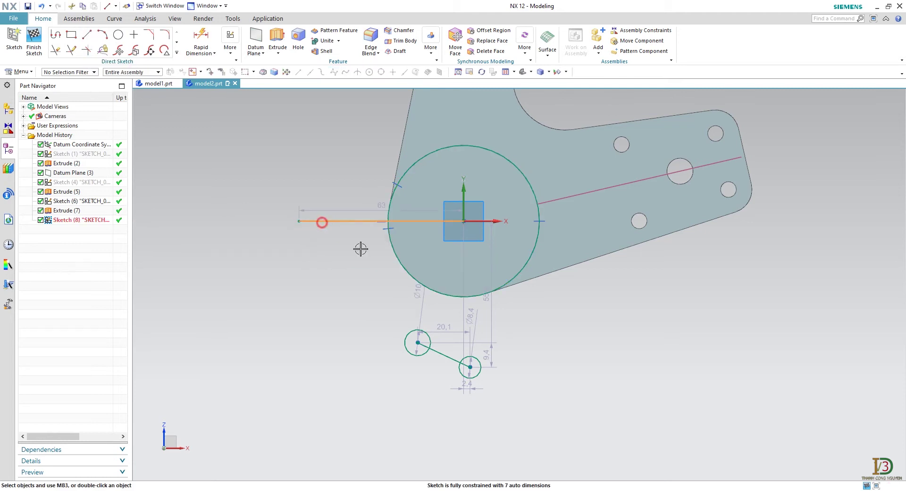
pyautogui.rightClick(444, 352)
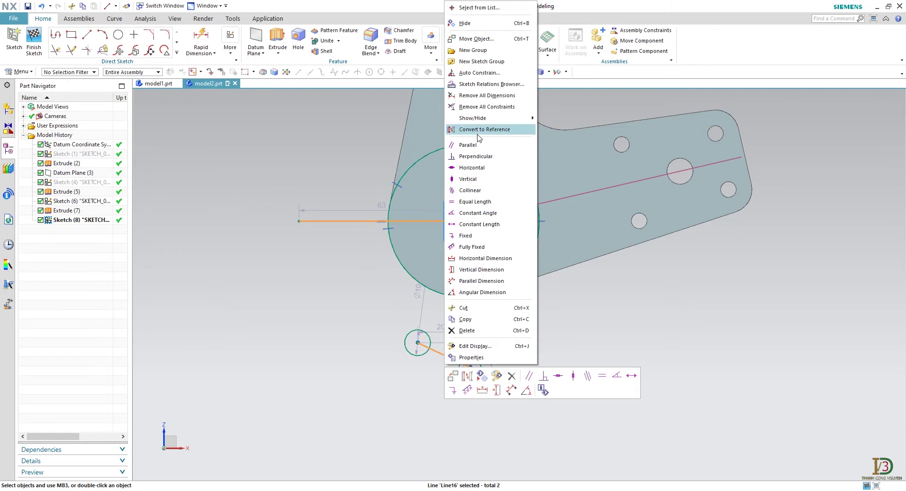
pyautogui.click(485, 129)
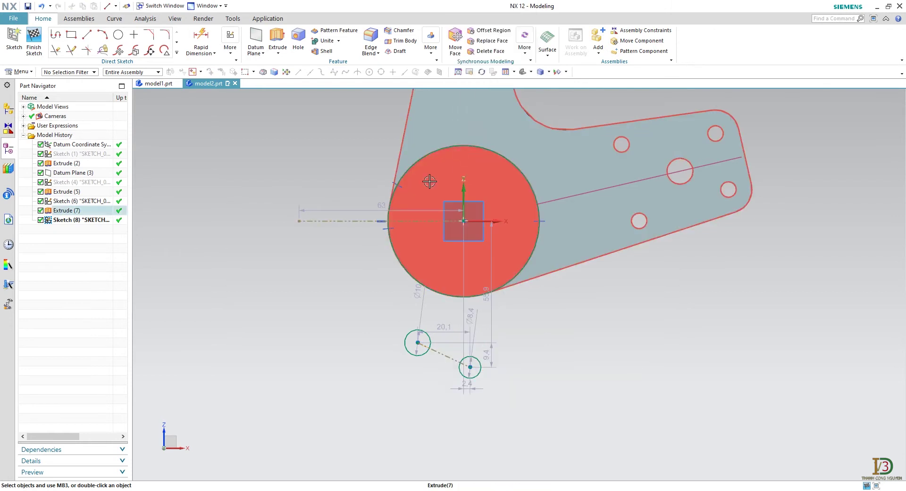
# - Apply a Vertical Alignment constraint between the centre of the smaller lower circle and the sketch origin
pyautogui.click(230, 43)
pyautogui.click(247, 84)
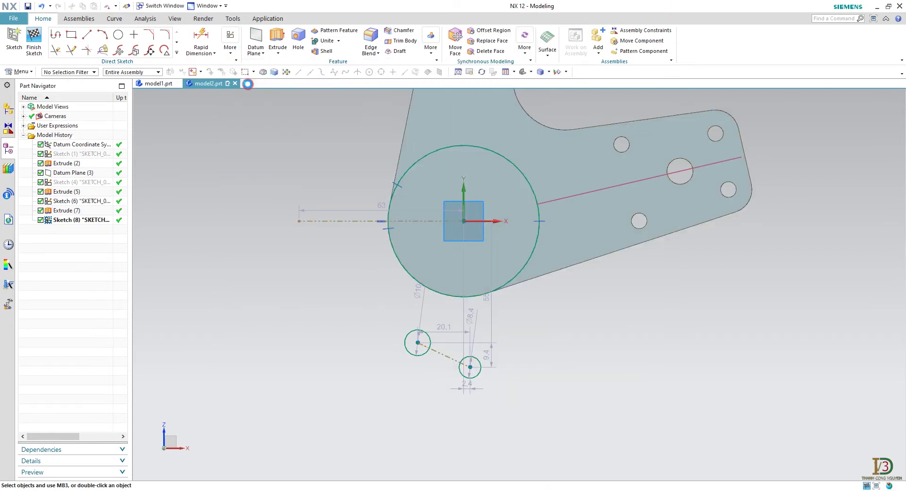
pyautogui.click(120, 109)
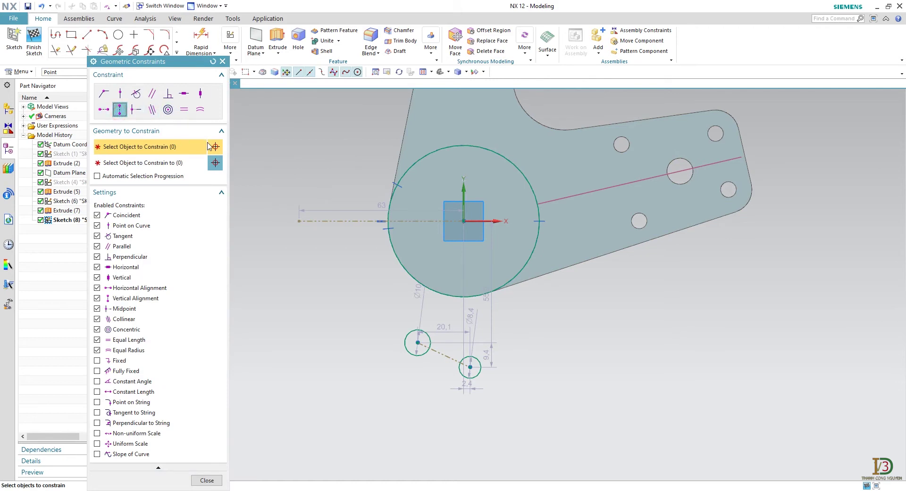
pyautogui.click(470, 367)
pyautogui.click(171, 163)
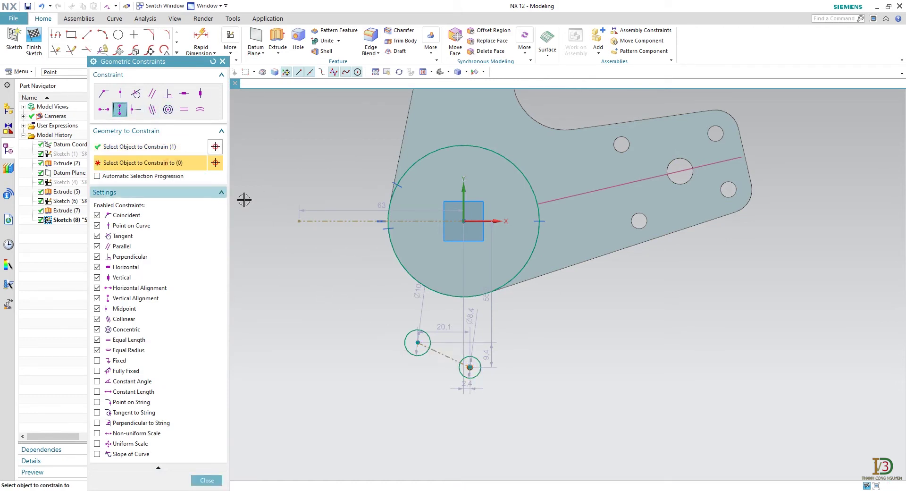
pyautogui.click(462, 221)
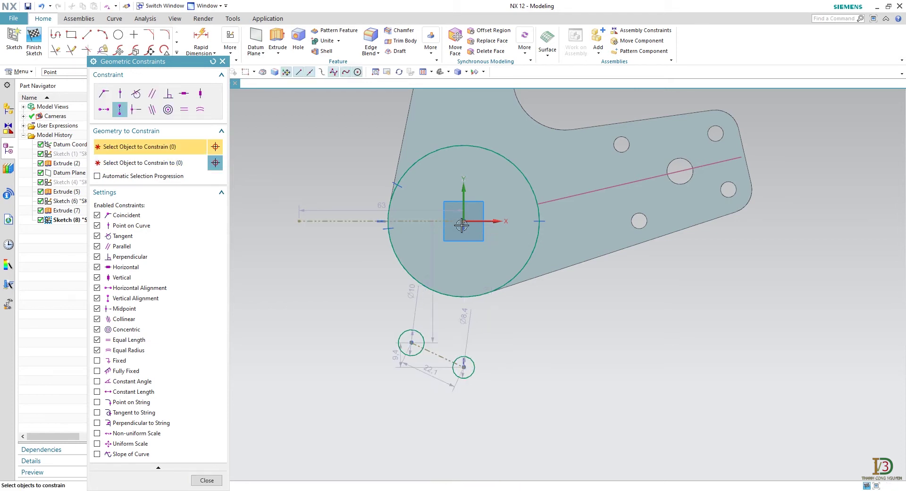
pyautogui.click(223, 60)
# - Dimension the vertical distance from the horizontal reference line to the smaller lower circle's centre as 40 mm
pyautogui.click(200, 41)
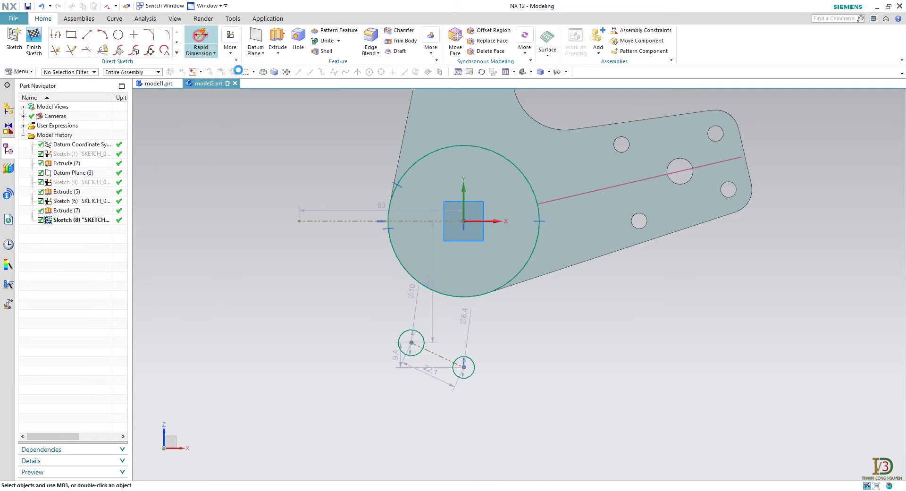
pyautogui.click(464, 367)
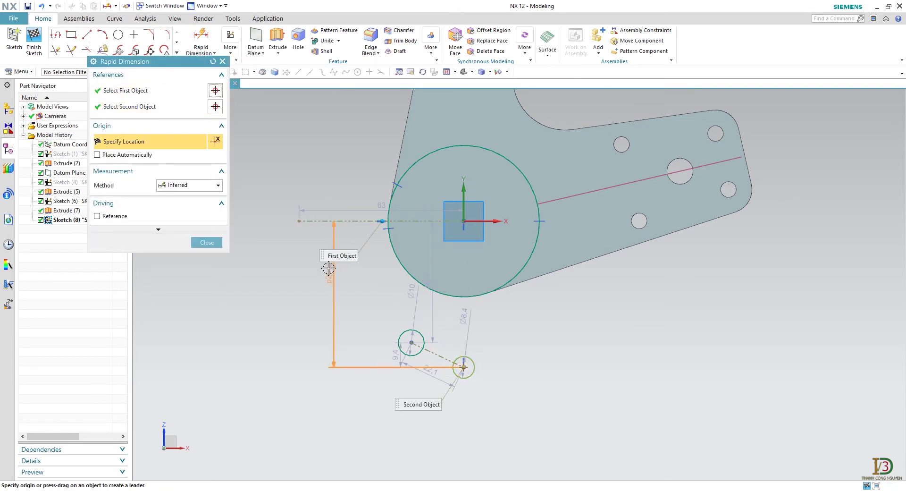
pyautogui.click(302, 267)
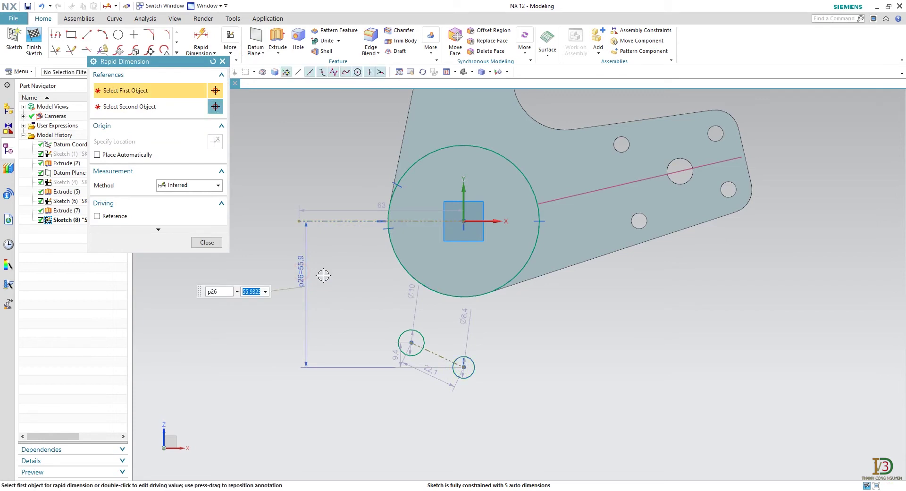
pyautogui.write('40')
pyautogui.press('Return')
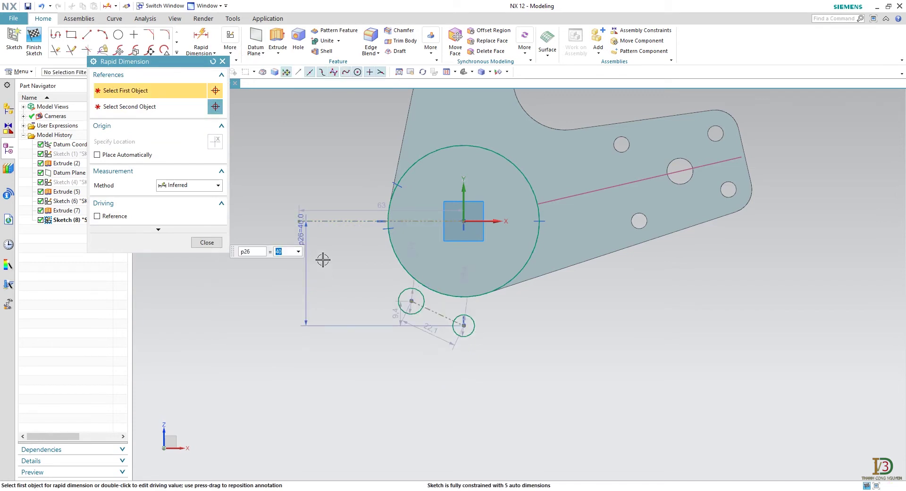
# - Dimension the angle between the horizontal reference line and the line joining the small circles' centres
pyautogui.click(431, 311)
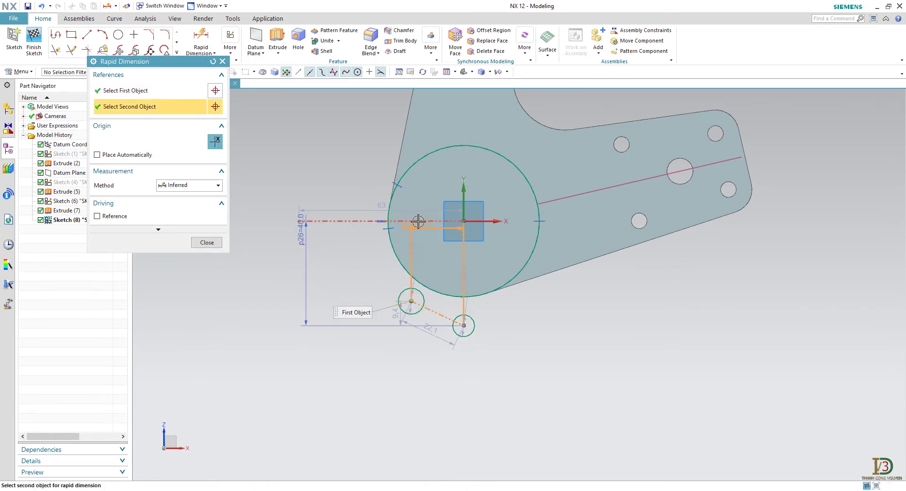
pyautogui.click(380, 221)
pyautogui.click(365, 250)
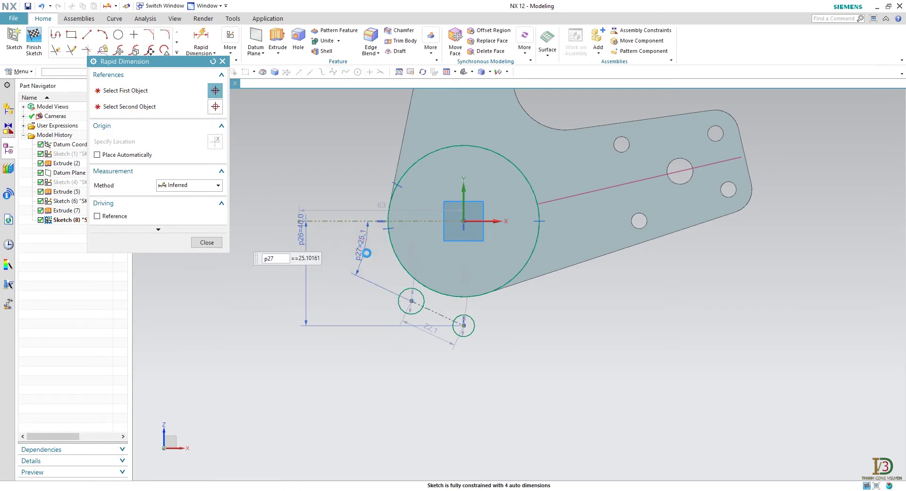
pyautogui.click(207, 242)
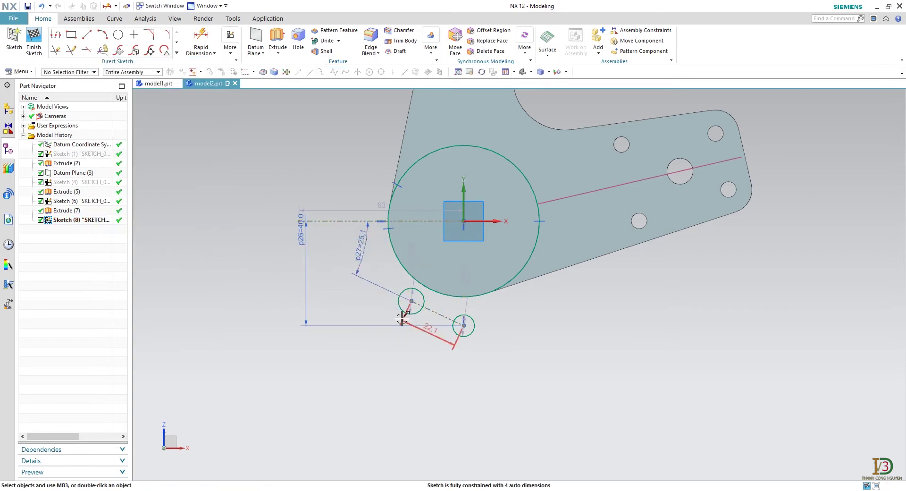
# - Dimension the horizontal distance between the two small circles' centres as 20 mm
pyautogui.click(411, 302)
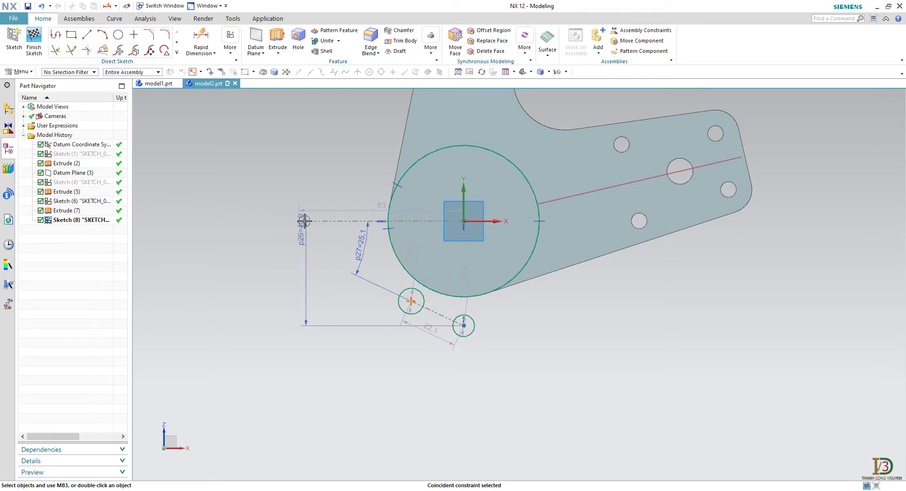
pyautogui.click(202, 42)
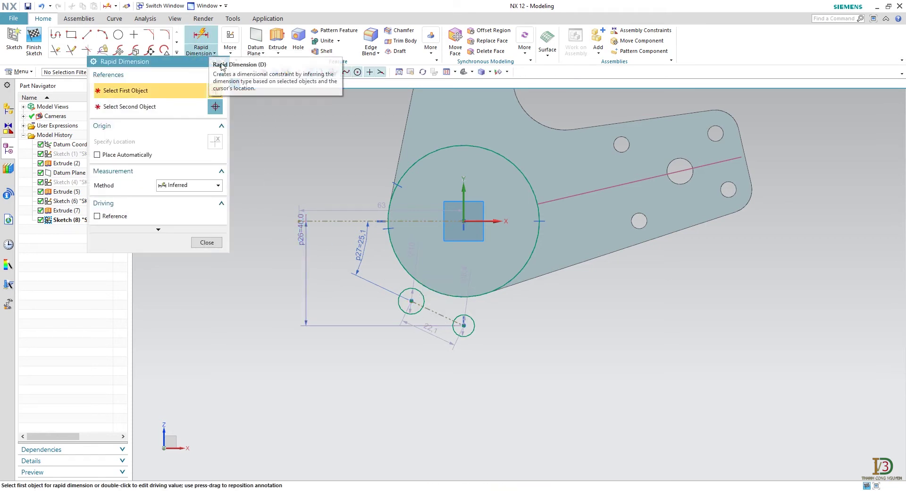
pyautogui.click(411, 301)
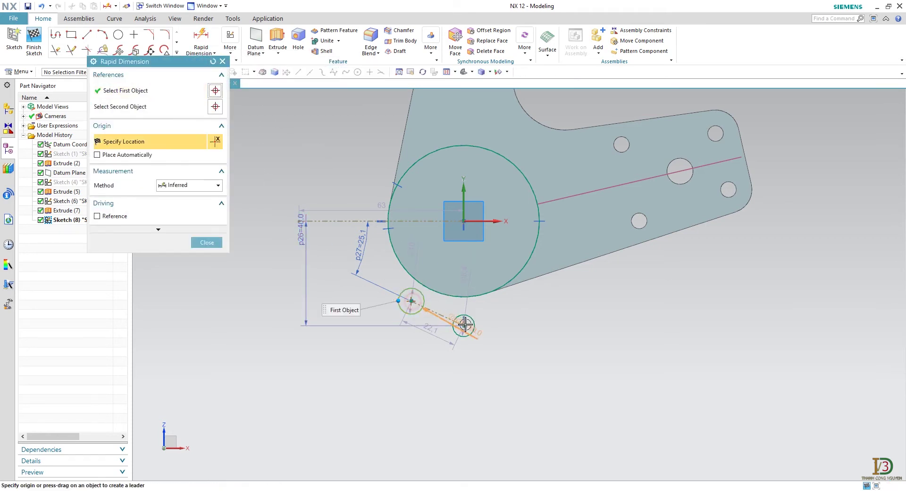
pyautogui.click(464, 325)
pyautogui.click(460, 374)
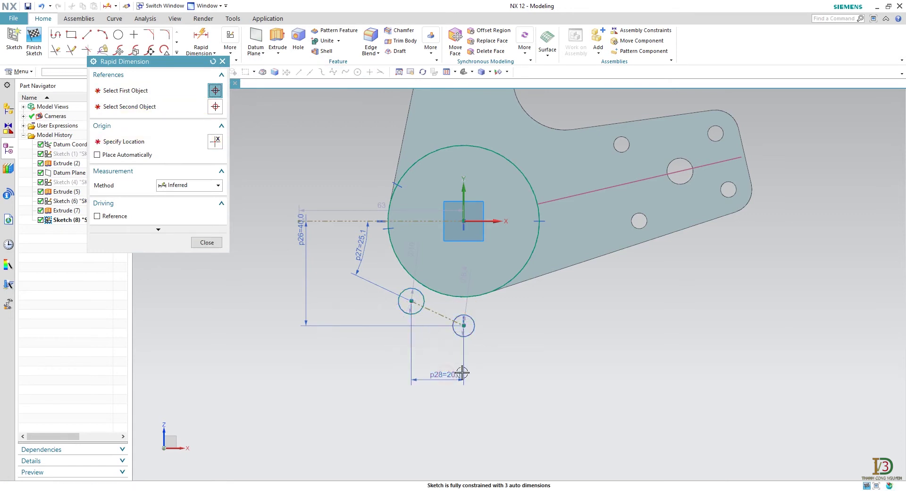
pyautogui.write('20')
pyautogui.press('Return')
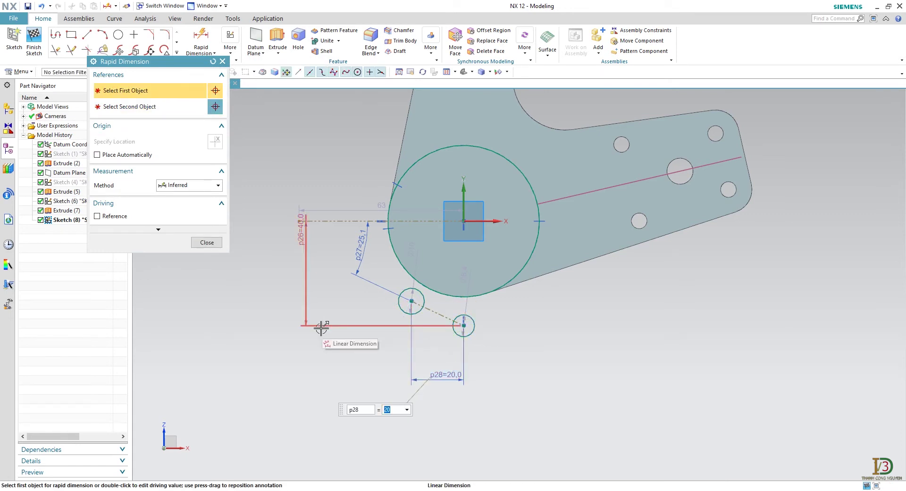
pyautogui.click(208, 242)
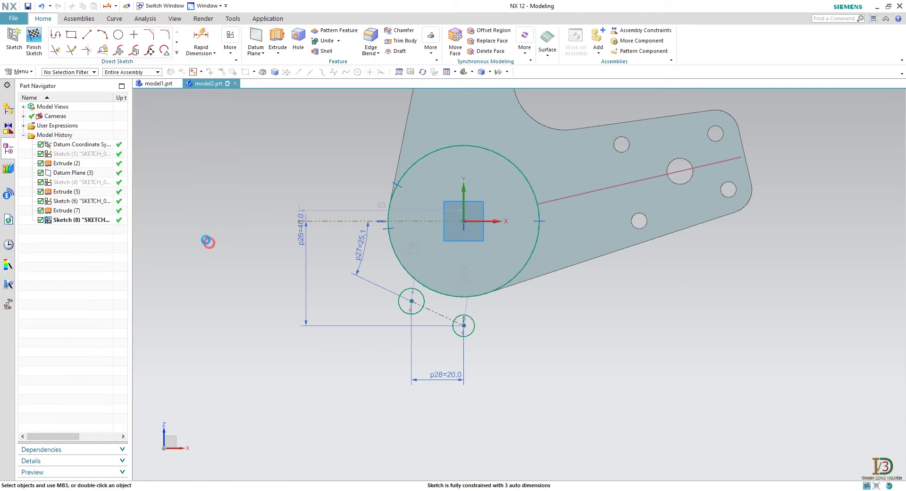
# - Draw a tangent line from the large circle's left side to the left small circle, and another tangent along the underside of both small circles
pyautogui.click(87, 35)
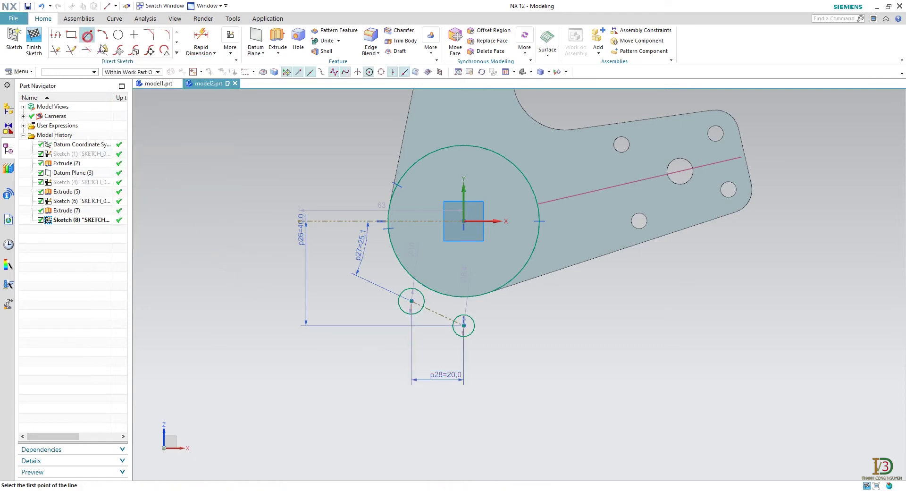
pyautogui.click(388, 236)
pyautogui.click(397, 308)
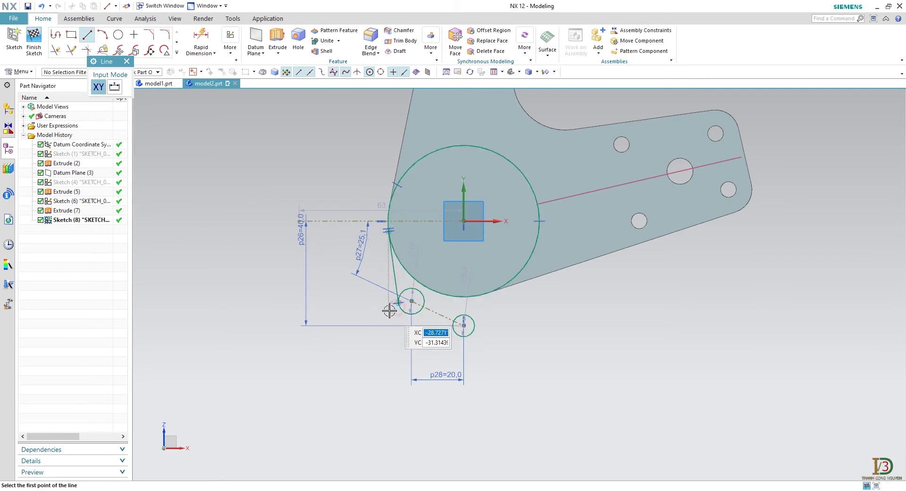
pyautogui.click(407, 313)
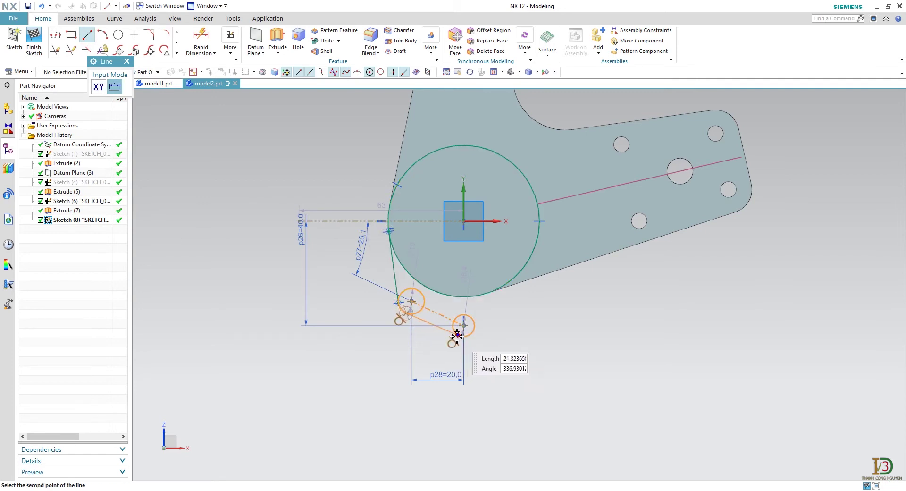
pyautogui.click(457, 336)
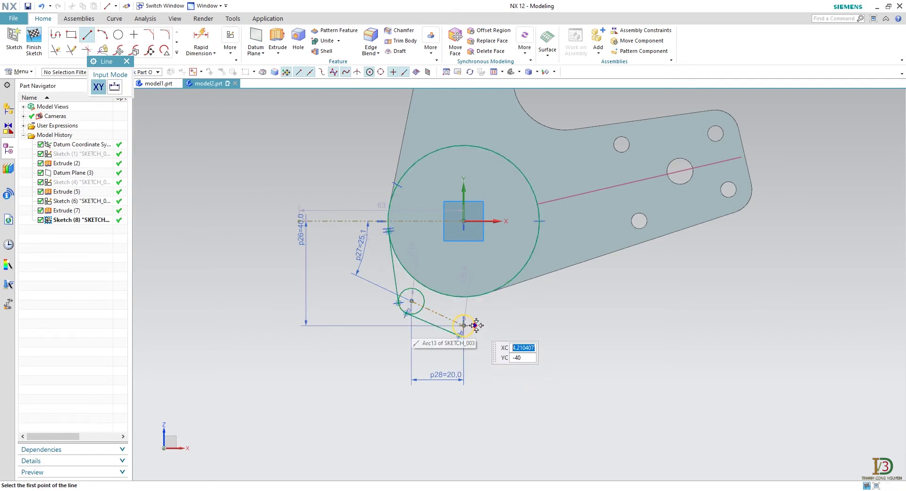
# - Draw a vertical line about 25 mm long from the right side of the smaller lower circle up into the large circle
pyautogui.click(476, 325)
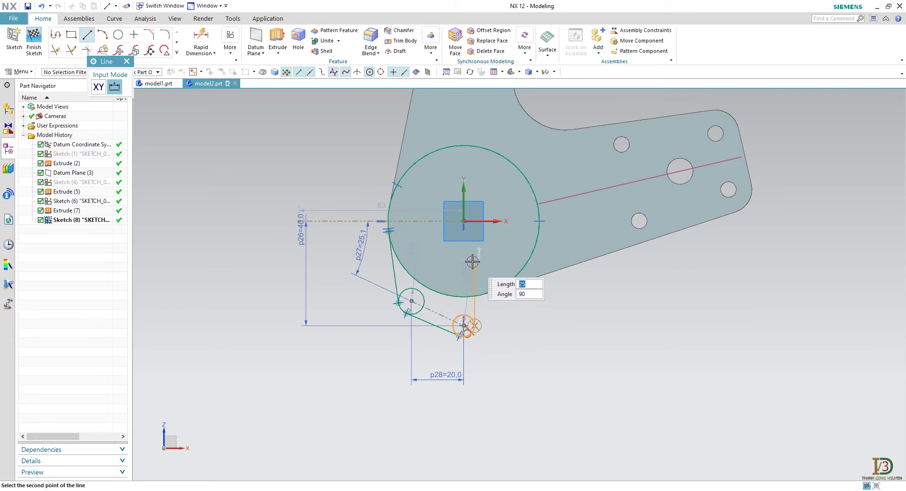
pyautogui.click(474, 262)
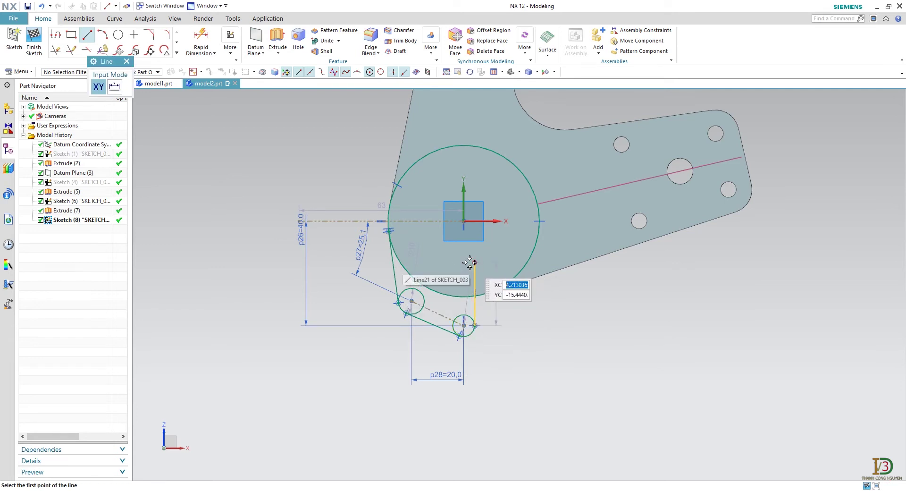
pyautogui.press('Escape')
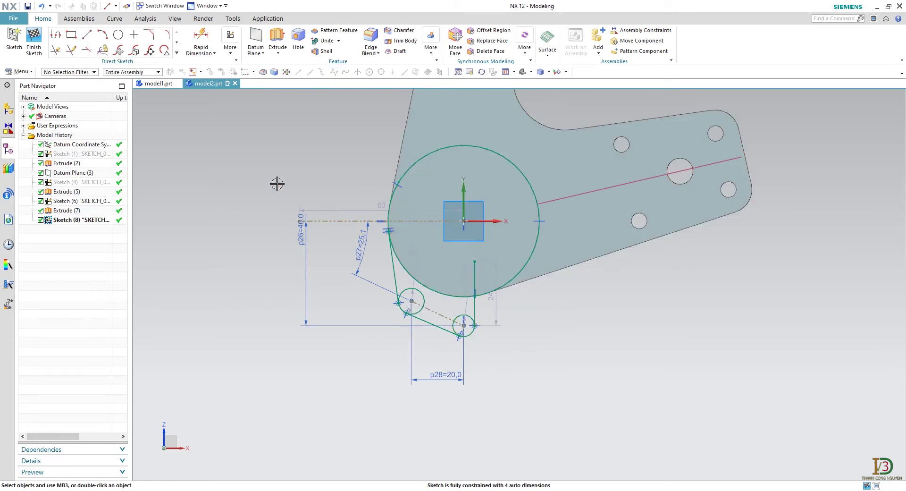
# - Trim the vertical line's part inside the large circle and the inner arcs of both small circles, leaving the rounded outer corners
pyautogui.click(60, 54)
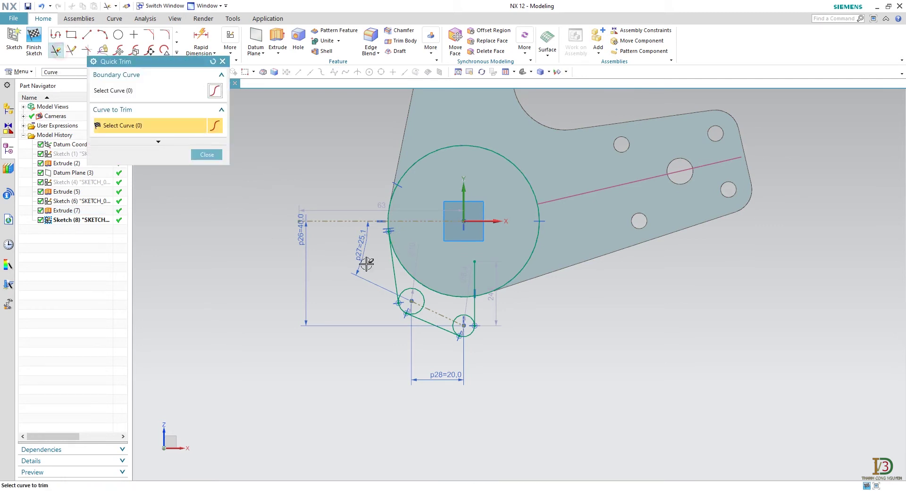
pyautogui.click(474, 278)
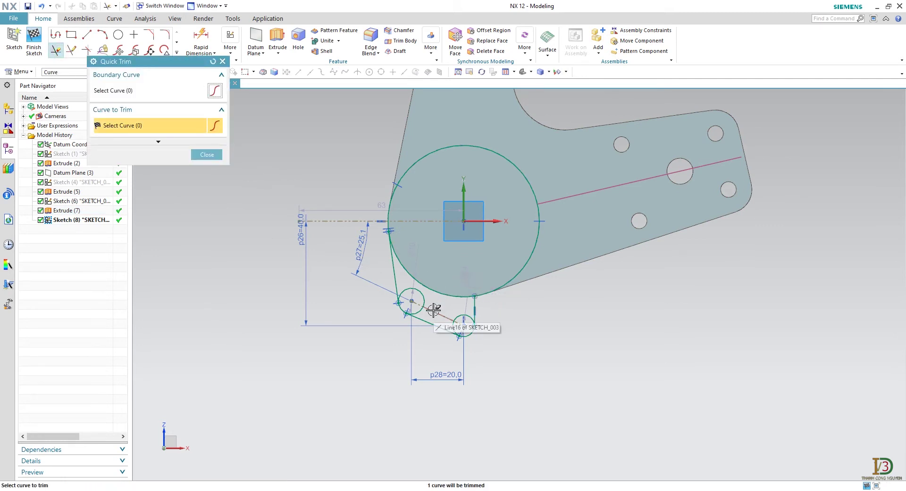
pyautogui.scroll(6, 425, 305)
pyautogui.click(406, 274)
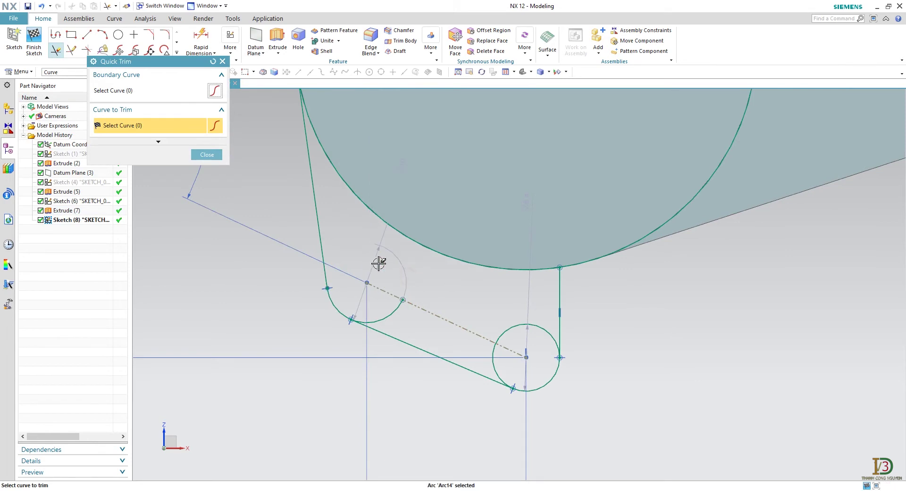
pyautogui.click(395, 316)
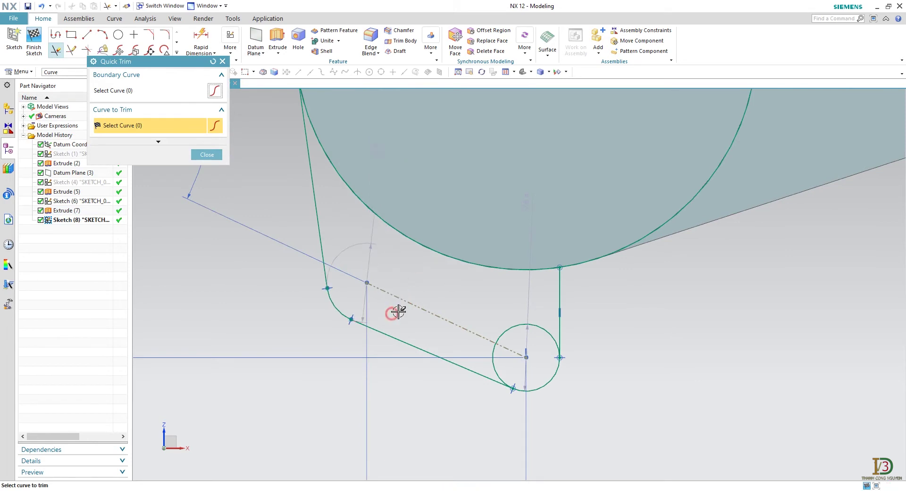
pyautogui.click(508, 328)
pyautogui.click(494, 351)
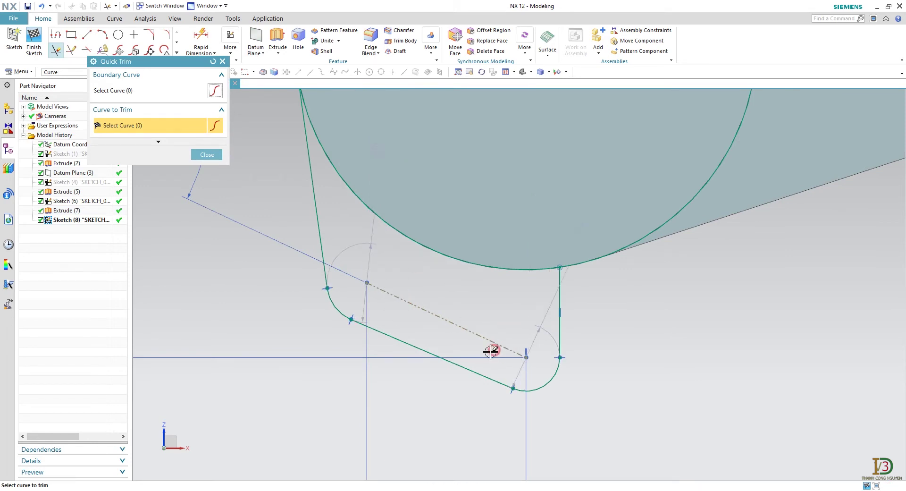
pyautogui.click(207, 155)
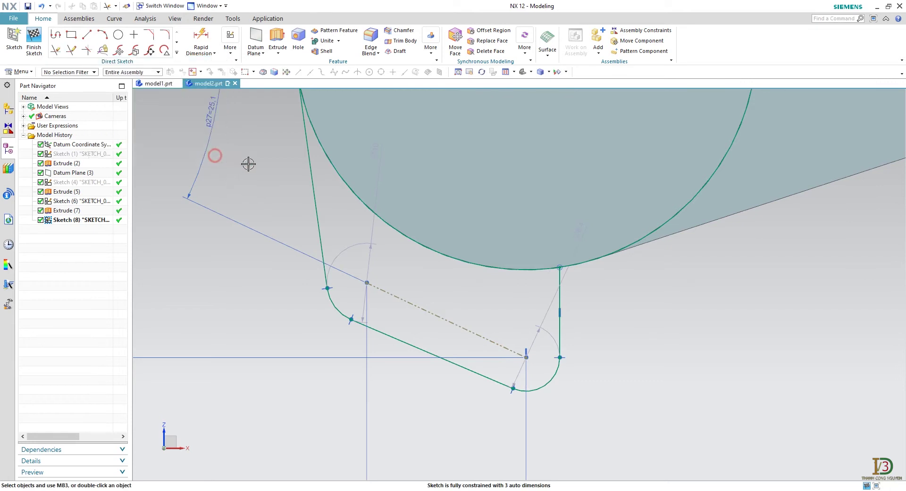
# - Add a radial dimension of 7 mm to the left rounded corner of the lower profile
pyautogui.click(202, 39)
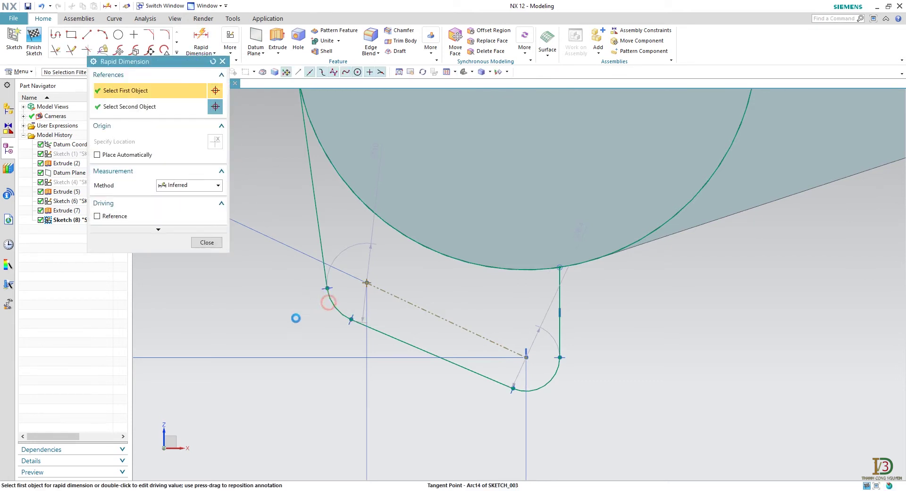
pyautogui.click(326, 302)
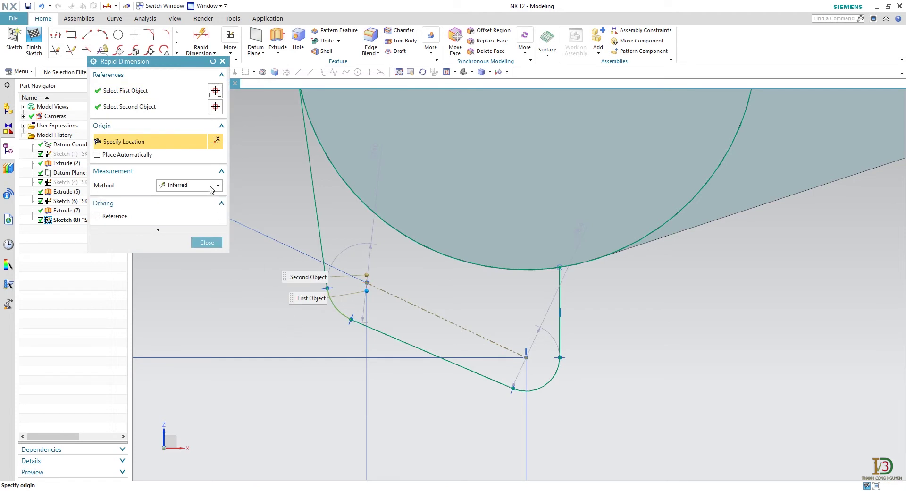
pyautogui.click(195, 188)
pyautogui.click(195, 263)
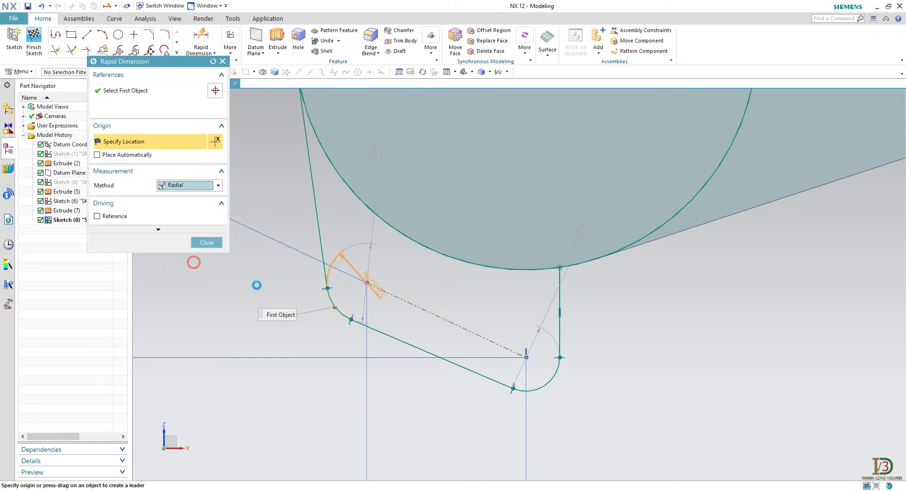
pyautogui.click(267, 315)
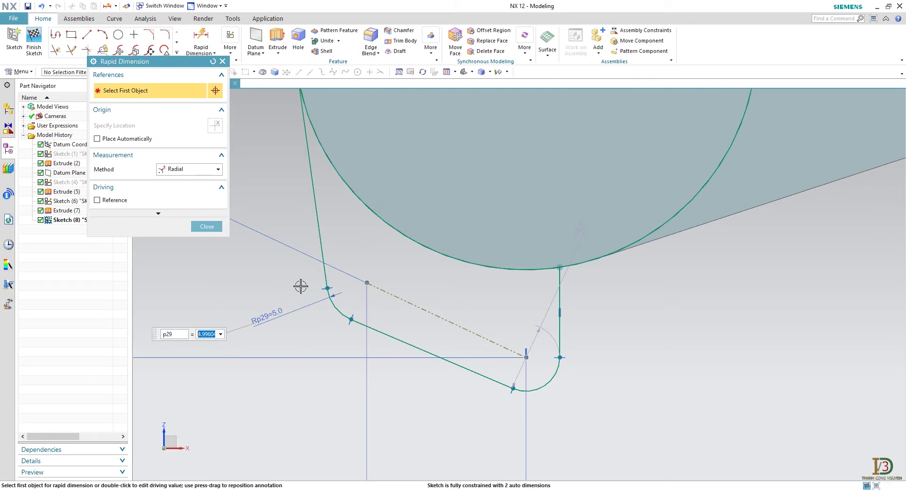
pyautogui.write('7')
pyautogui.press('Return')
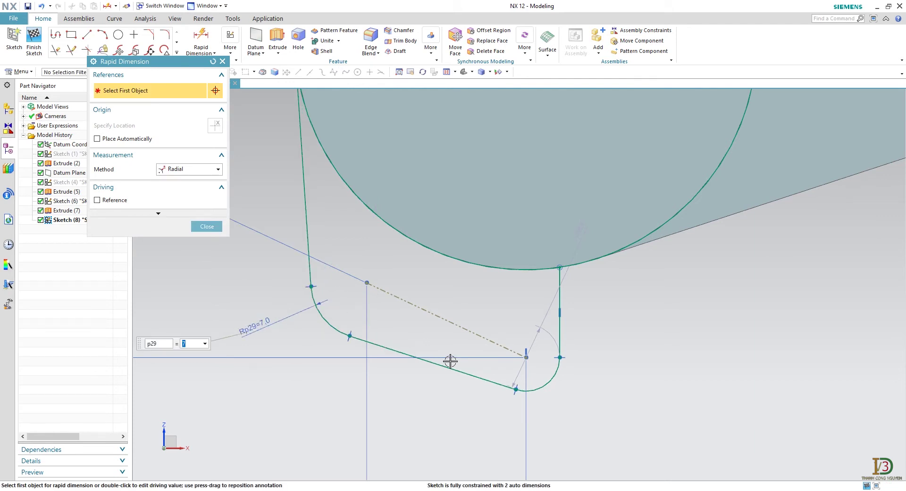
# - Add a radial dimension of 7 mm to the right rounded corner of the lower profile
pyautogui.click(547, 387)
pyautogui.click(614, 398)
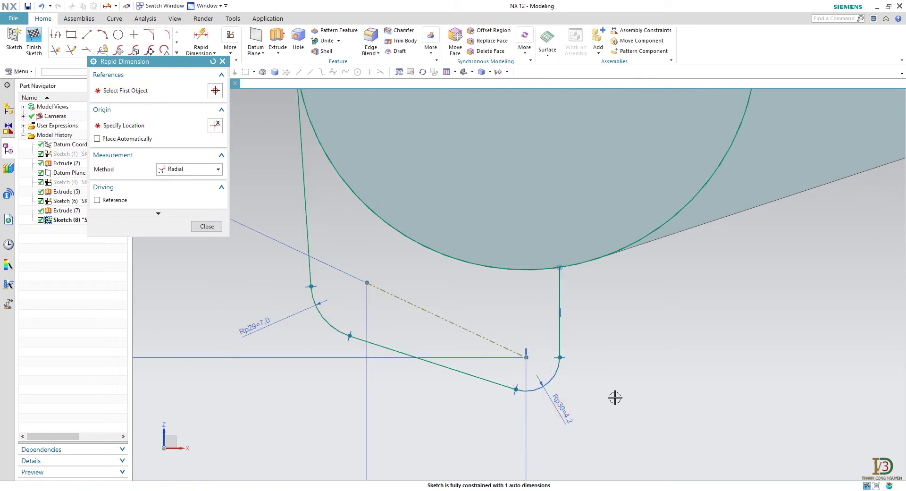
pyautogui.write('7')
pyautogui.press('Return')
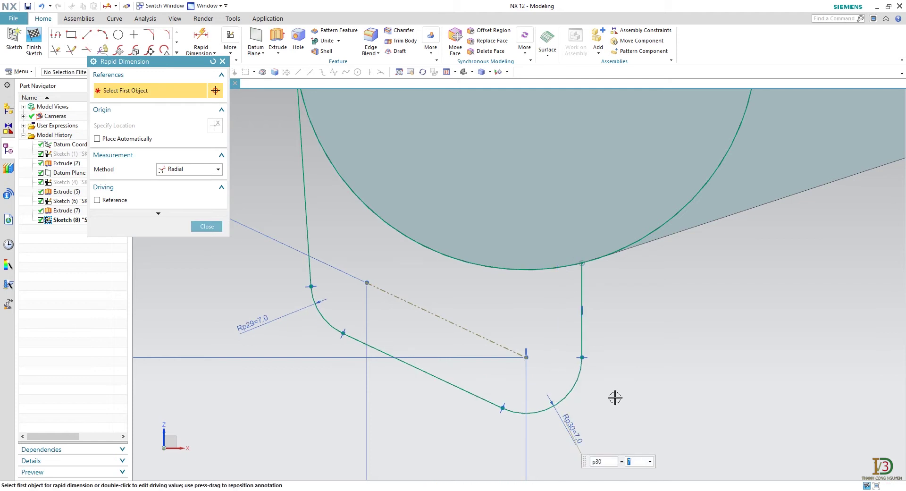
pyautogui.click(206, 227)
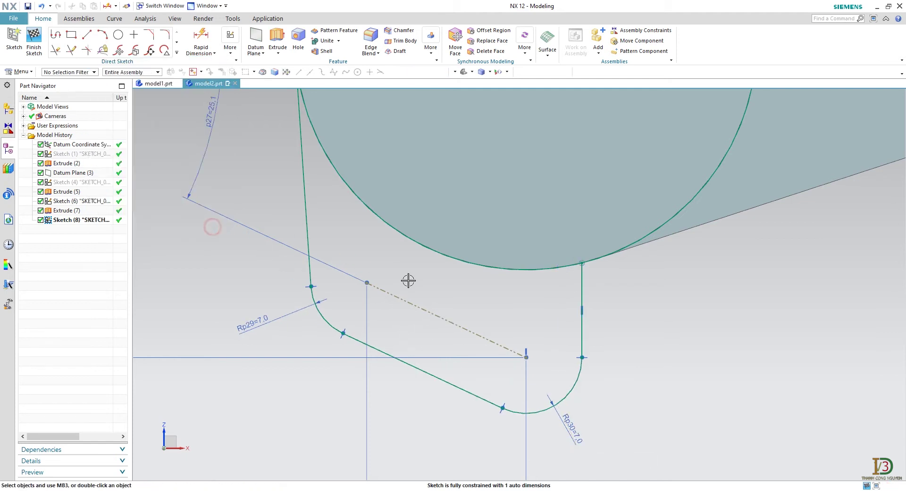
pyautogui.keyDown('shift'); pyautogui.moveTo(332, 246); pyautogui.dragTo(340, 271, button='middle'); pyautogui.keyUp('shift')
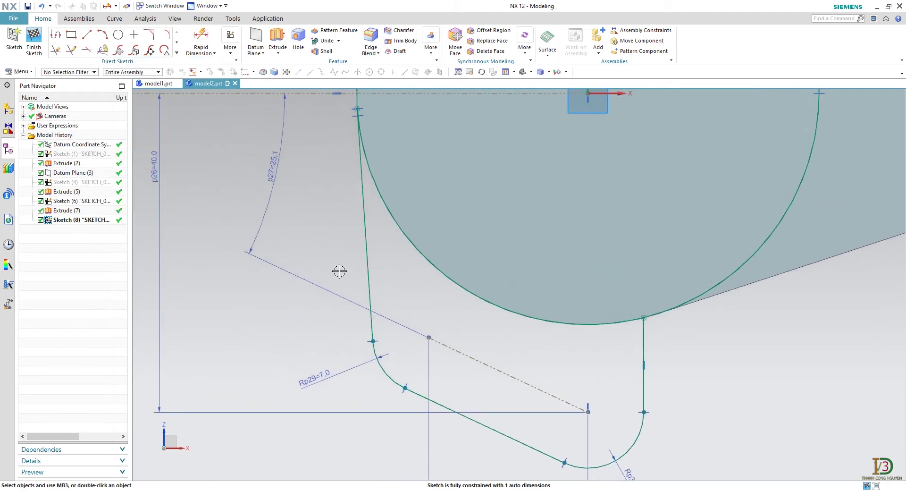
# - Set the angle between the slanted reference line and the horizontal reference line to 15°
pyautogui.doubleClick(274, 179)
pyautogui.write('15')
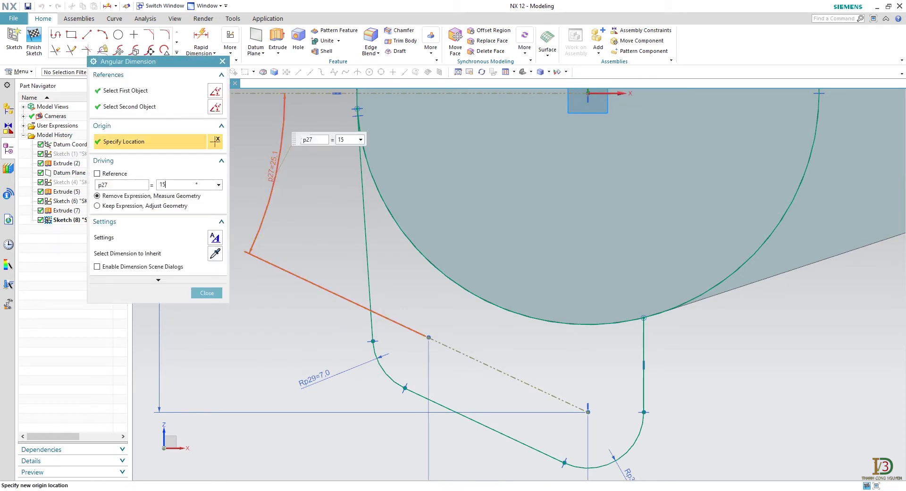
pyautogui.press('Return')
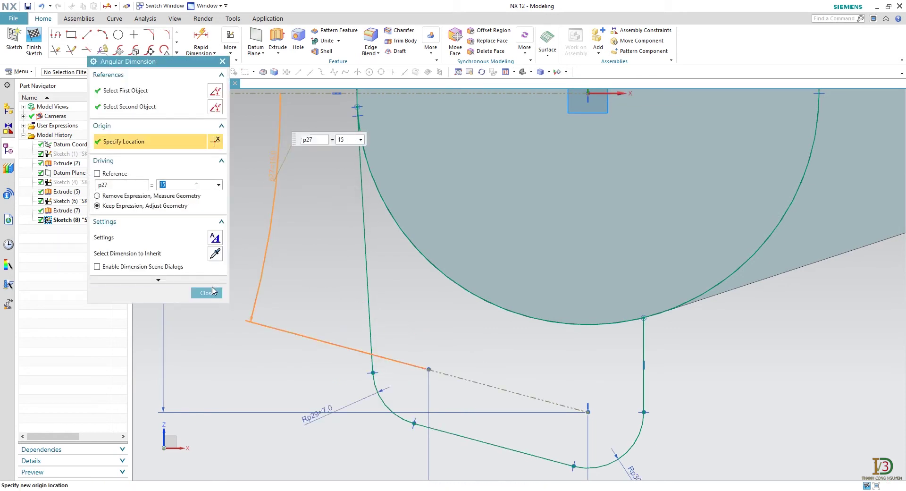
pyautogui.click(207, 292)
pyautogui.scroll(2, 326, 282)
pyautogui.scroll(2, 325, 282)
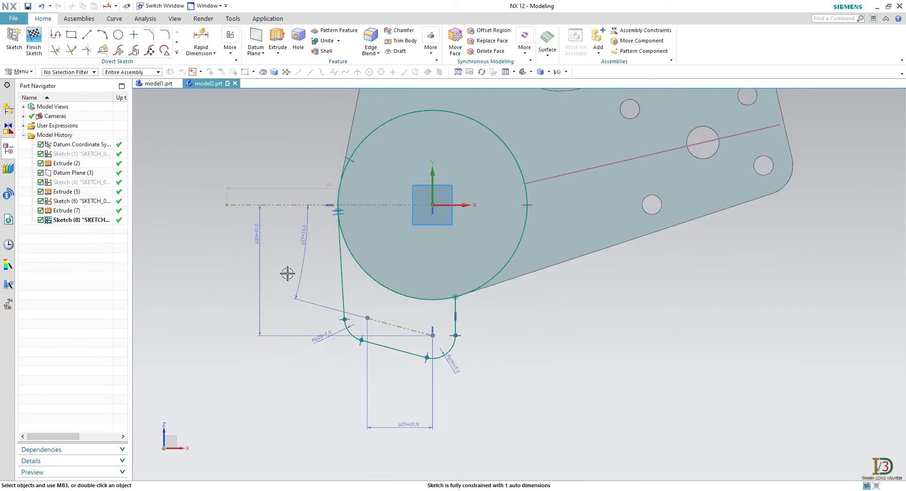
# - Draw two circles centred on the ends of the slanted reference line, about 6.5 mm diameter on the left and 7.2 mm on the right
pyautogui.click(117, 38)
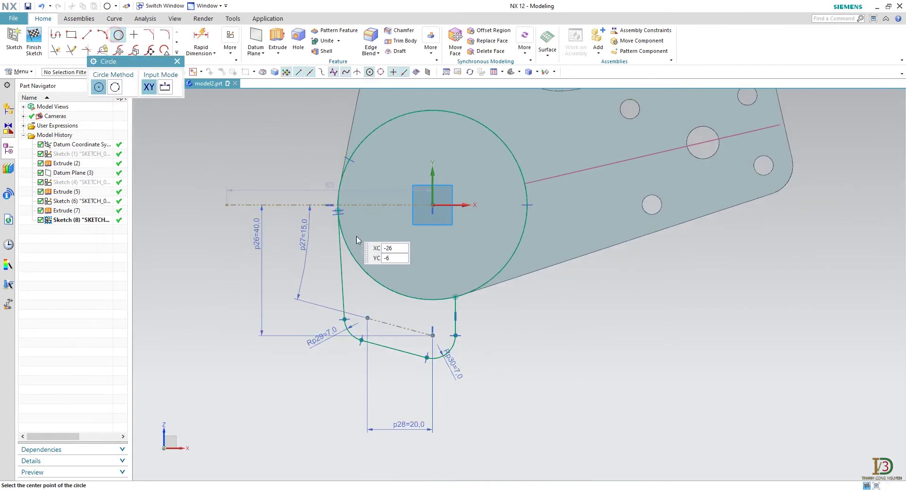
pyautogui.scroll(-2, 365, 306)
pyautogui.click(368, 318)
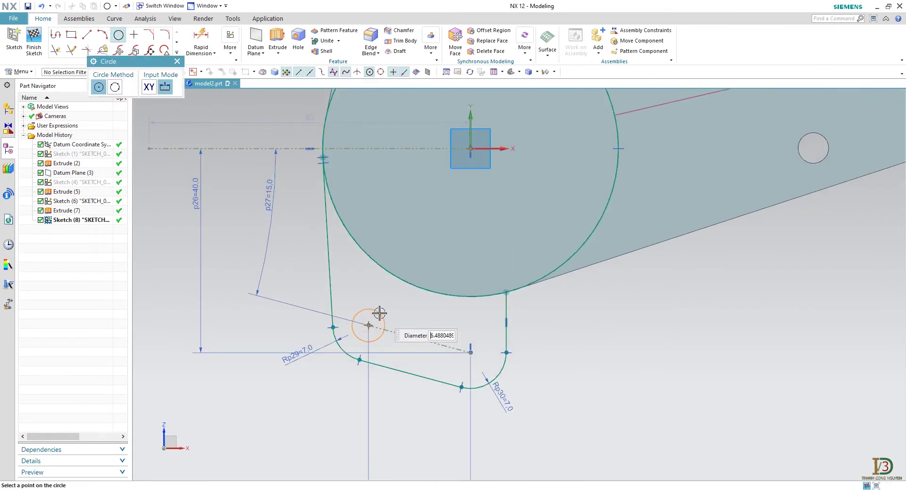
pyautogui.click(379, 312)
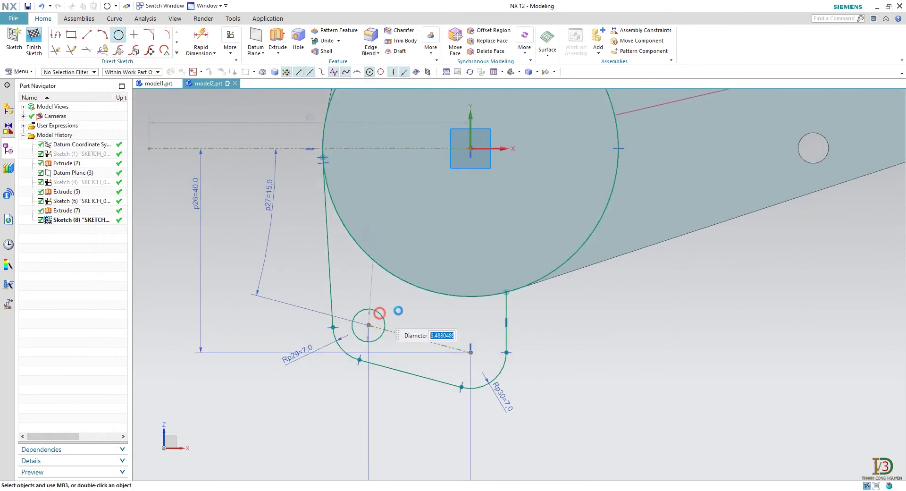
pyautogui.click(471, 353)
pyautogui.click(482, 339)
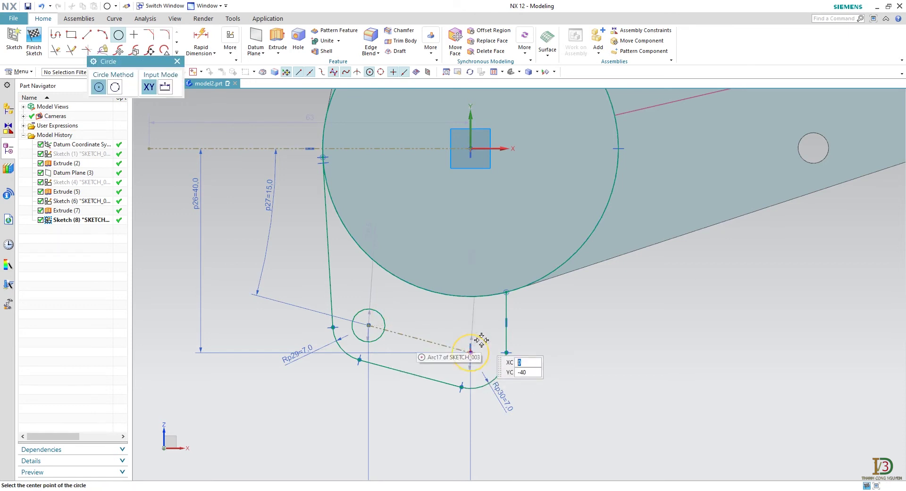
pyautogui.press('Escape')
# - Add a 5 mm diameter dimension to the left hole circle, using the Inferred measurement method
pyautogui.click(201, 38)
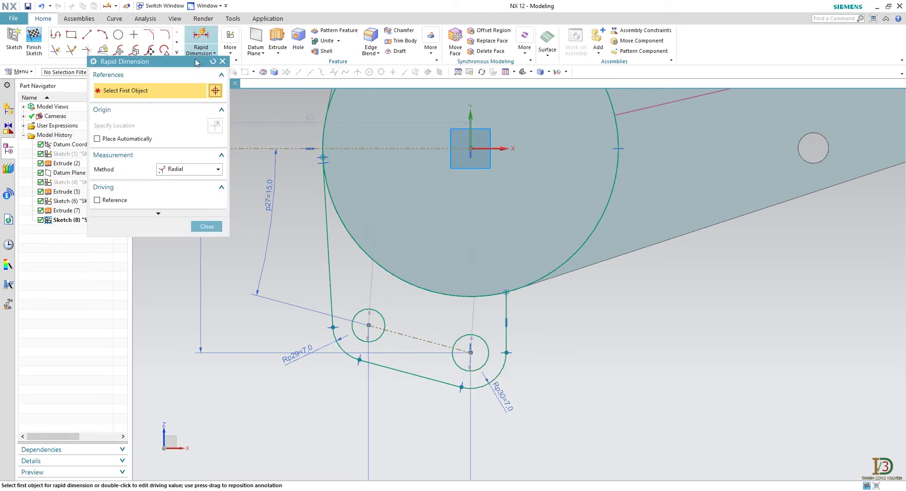
pyautogui.click(186, 185)
pyautogui.click(191, 176)
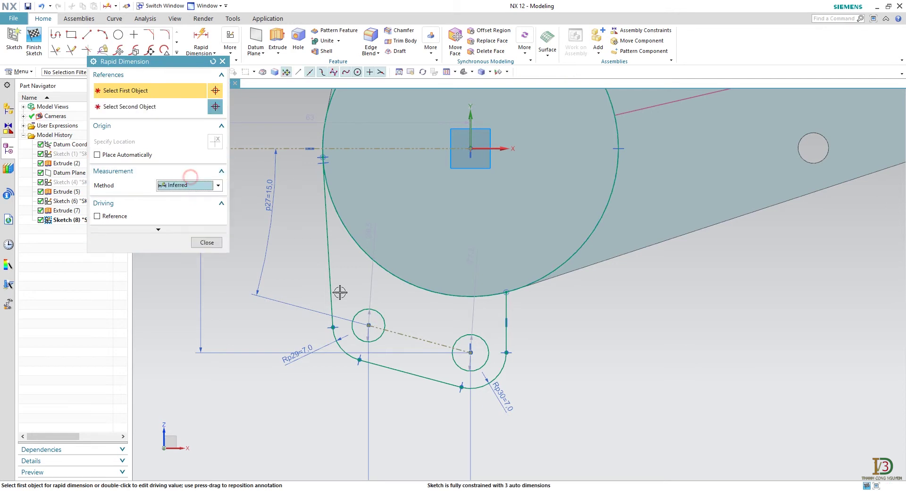
pyautogui.click(354, 314)
pyautogui.click(383, 282)
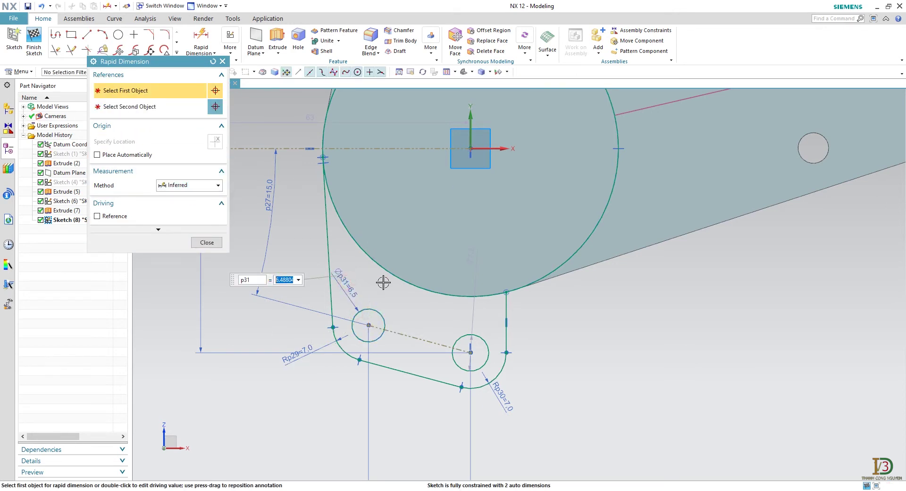
pyautogui.write('5')
pyautogui.press('Return')
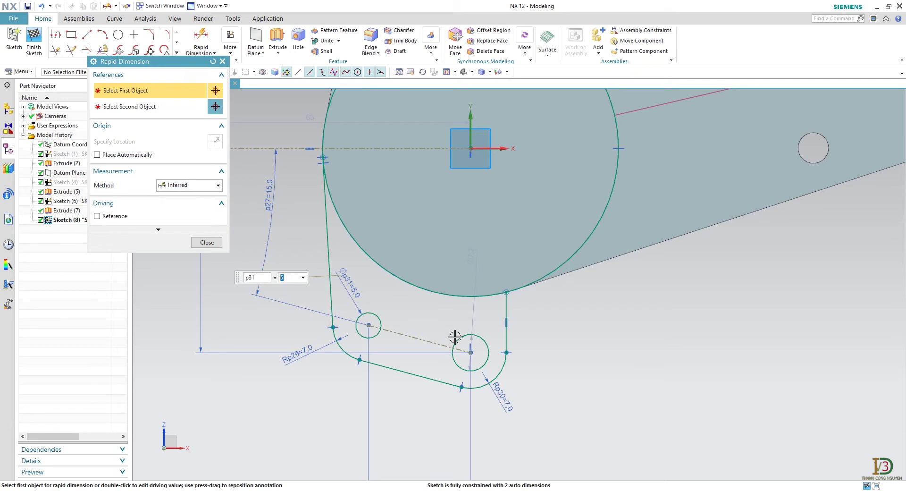
# - Add a 5 mm diameter dimension to the right hole circle of the lug
pyautogui.click(456, 337)
pyautogui.click(454, 319)
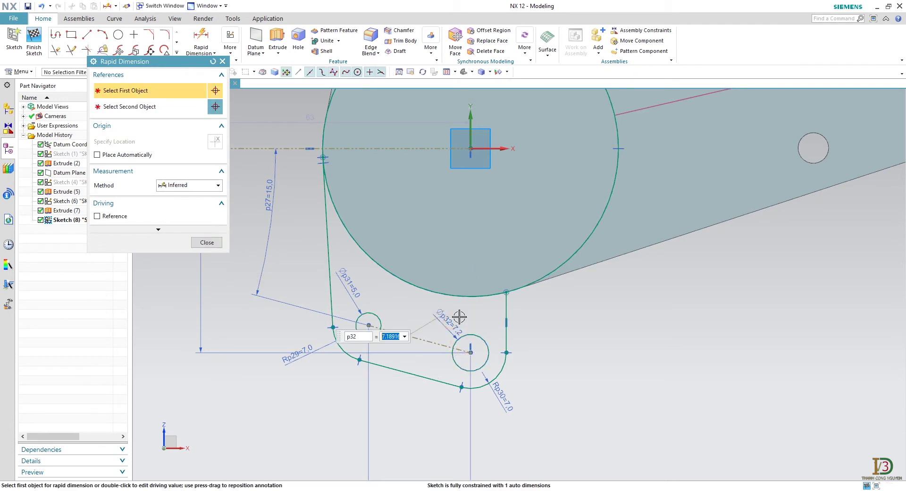
pyautogui.write('5')
pyautogui.press('Return')
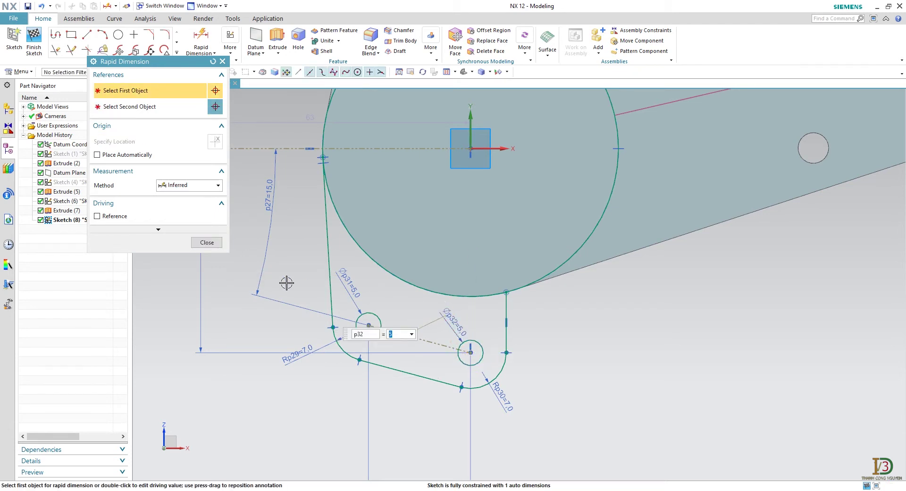
pyautogui.click(204, 243)
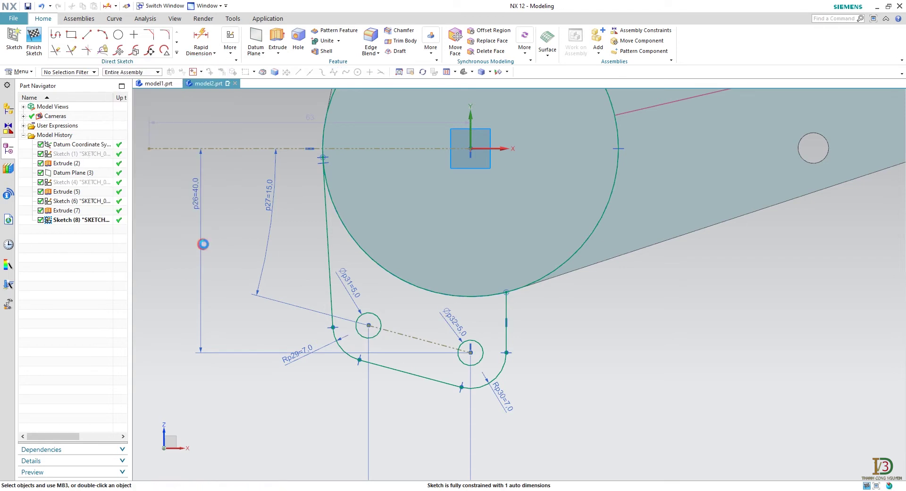
# - Trim the large circle's upper portion outside the lug profile and finish the sketch
pyautogui.click(55, 50)
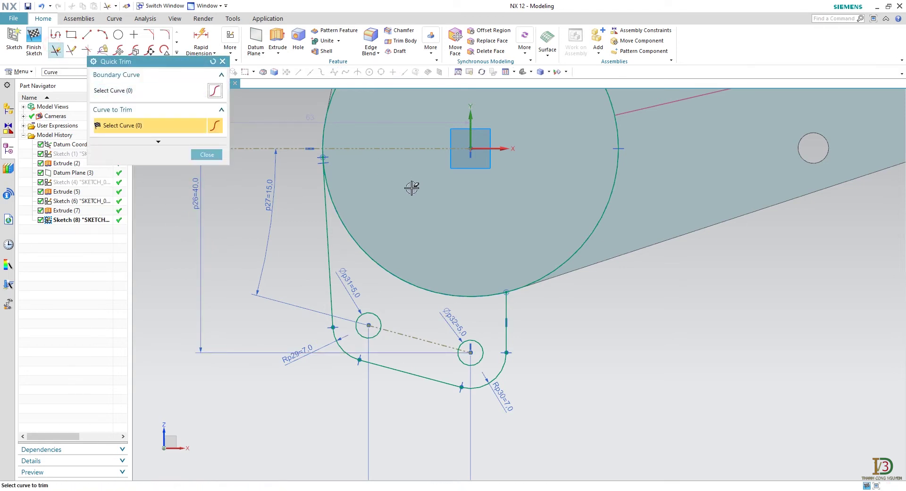
pyautogui.keyDown('shift'); pyautogui.moveTo(412, 188); pyautogui.dragTo(409, 268, button='middle'); pyautogui.keyUp('shift')
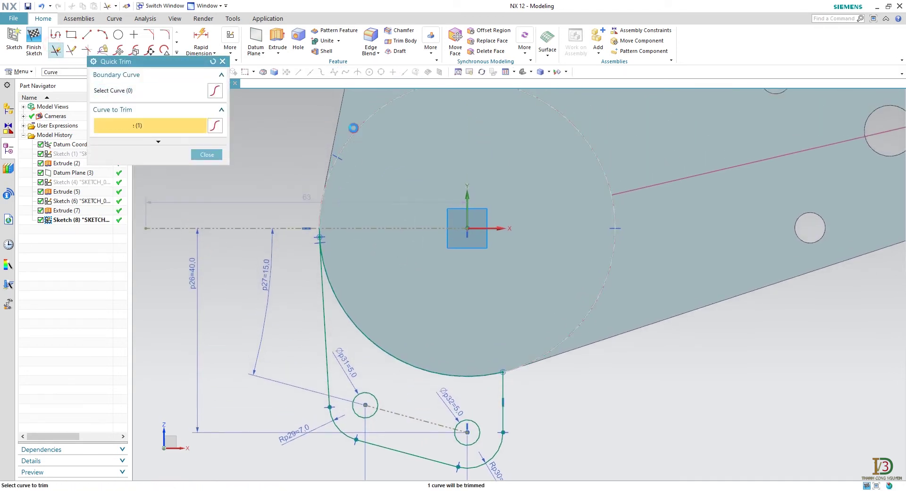
pyautogui.scroll(6, 313, 231)
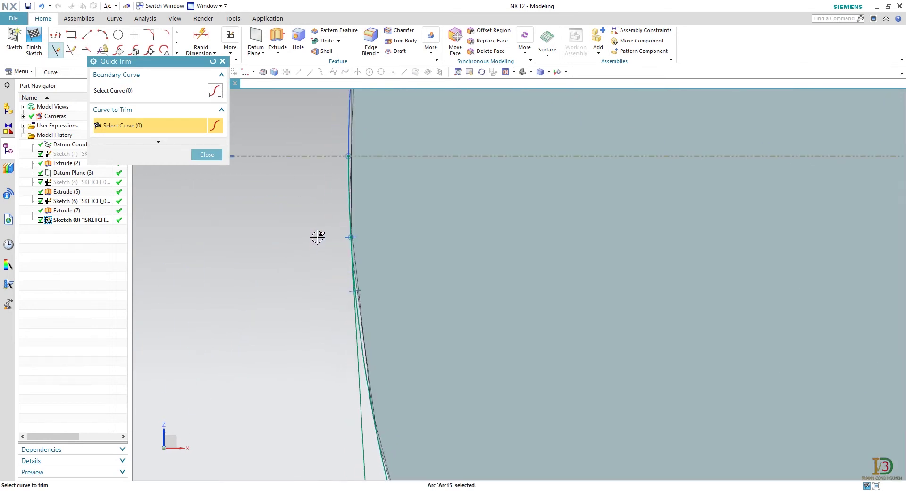
pyautogui.scroll(-2, 324, 193)
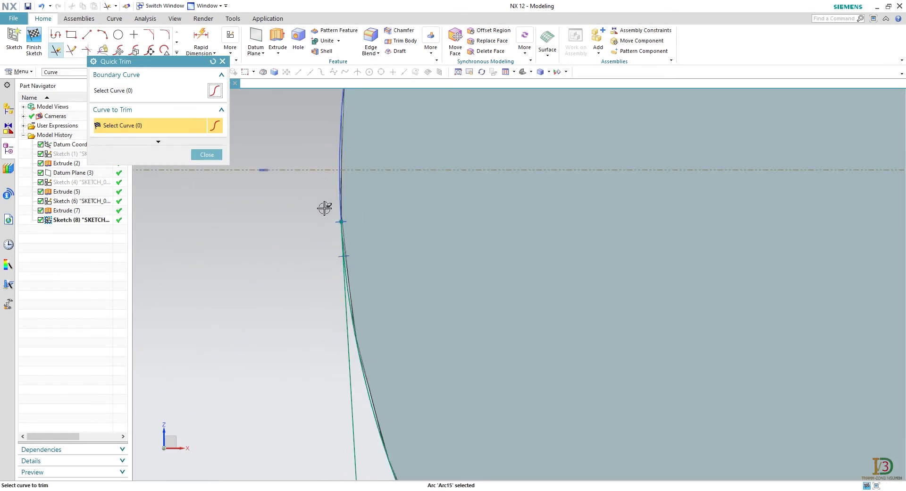
pyautogui.scroll(-5, 324, 208)
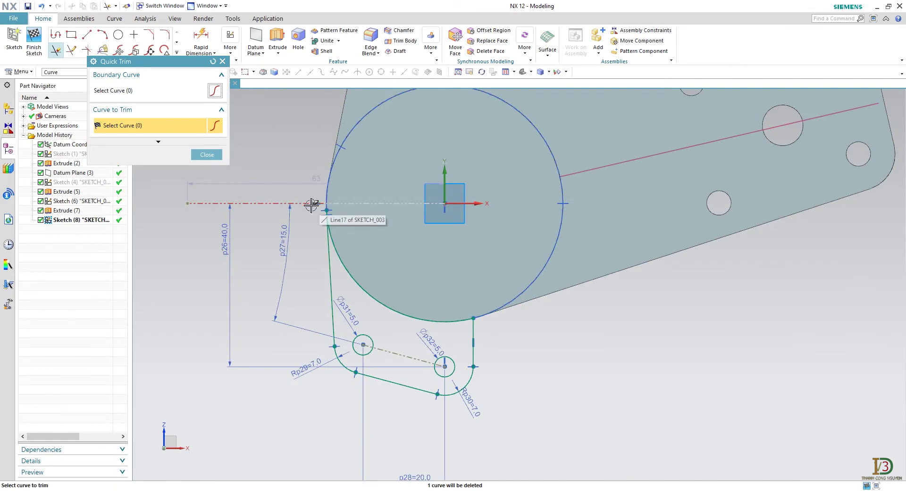
pyautogui.click(201, 158)
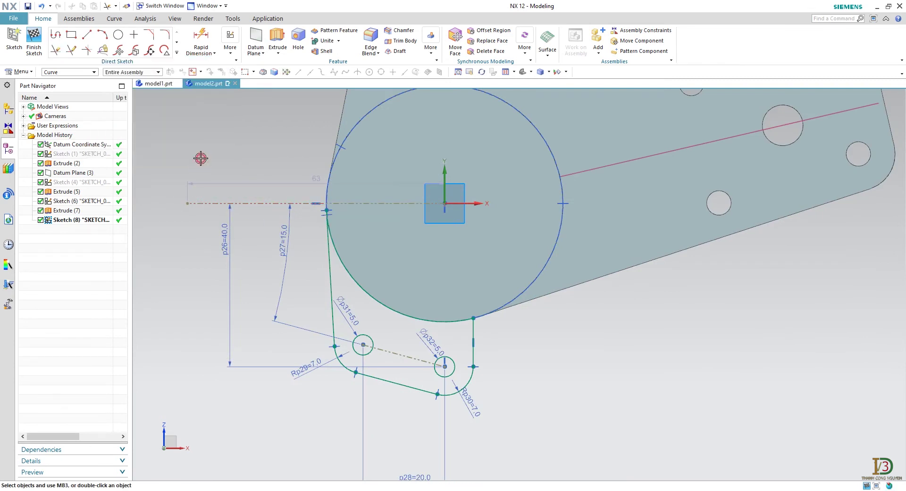
pyautogui.click(43, 53)
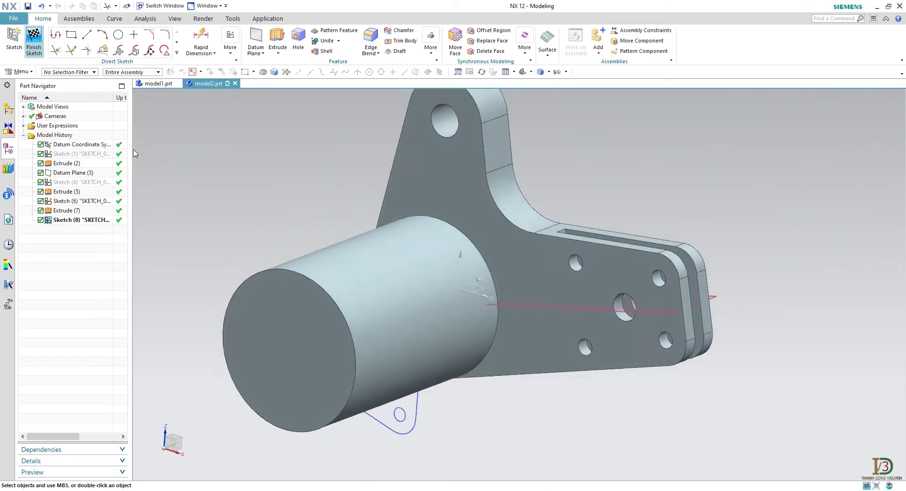
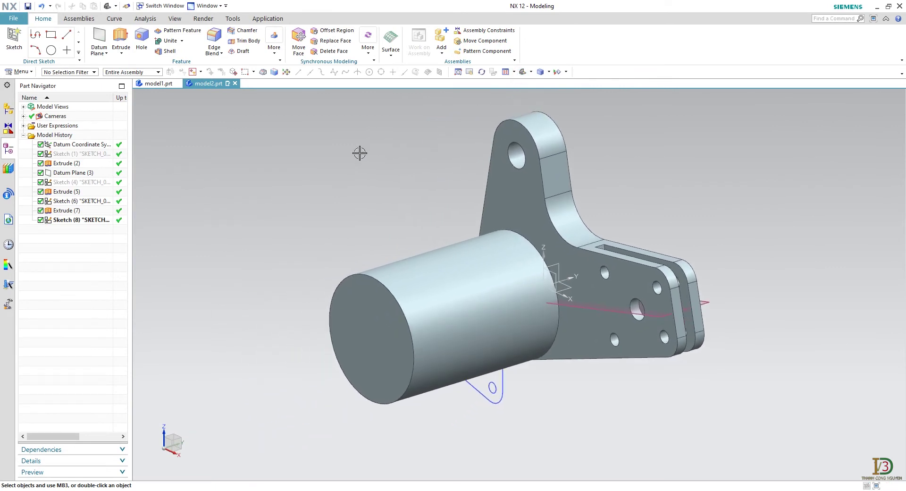
# - Extrude the lug sketch from 0 to 11 mm, united with the body, and hide that sketch
pyautogui.click(121, 40)
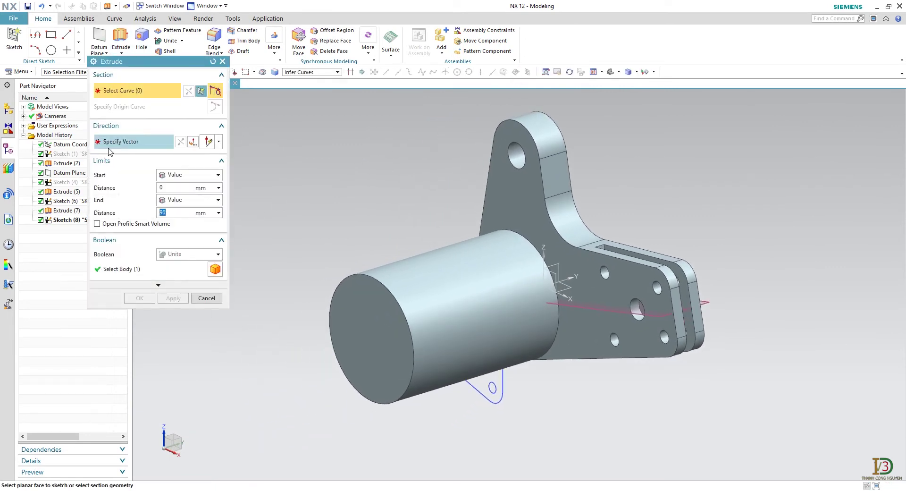
pyautogui.click(81, 223)
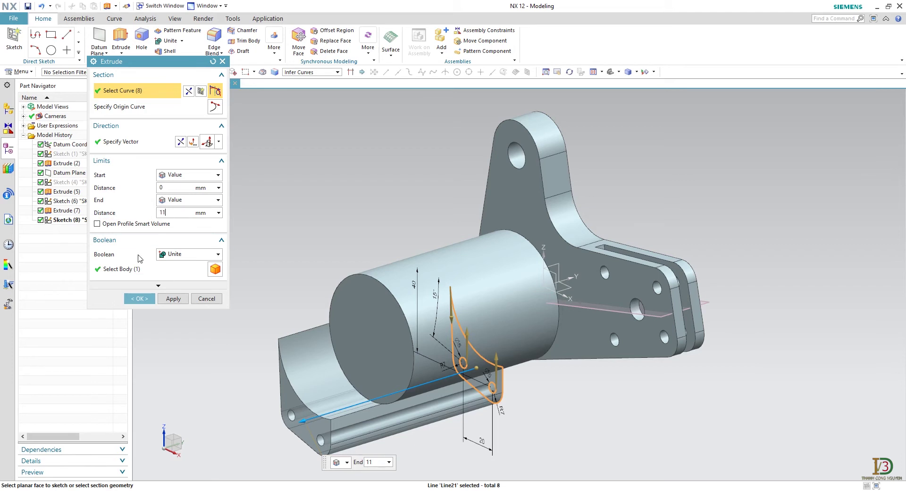
pyautogui.click(138, 298)
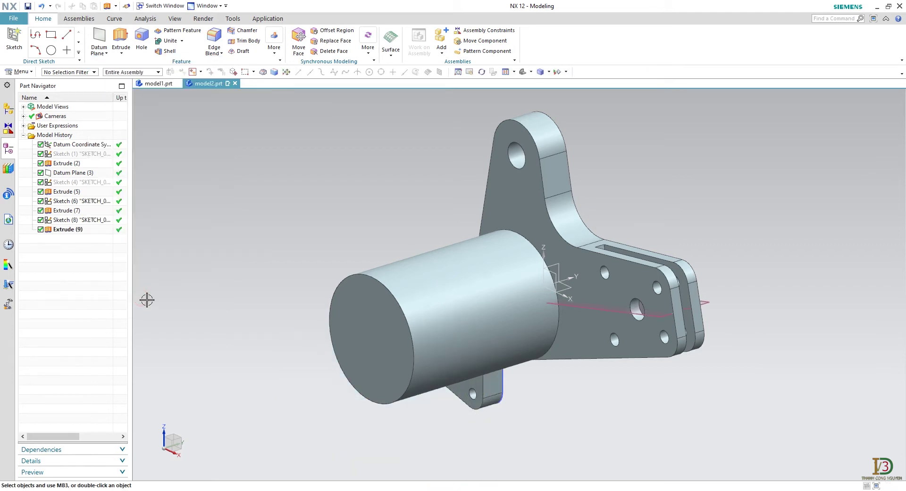
pyautogui.rightClick(88, 223)
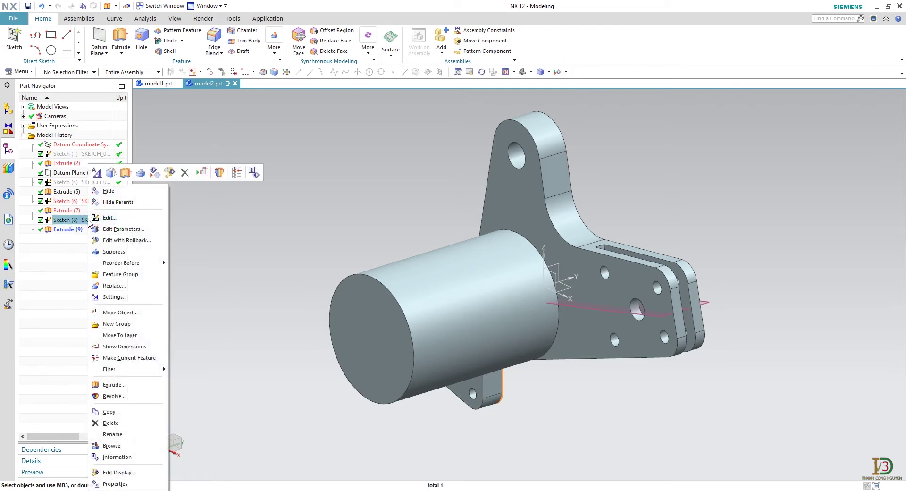
pyautogui.click(99, 191)
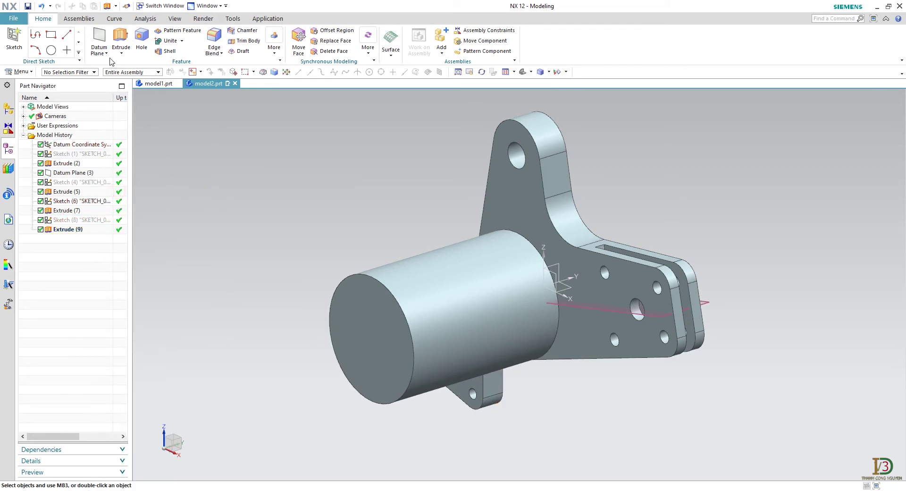
# - Create a Bisector datum plane midway between the lug's front and back faces
pyautogui.click(99, 38)
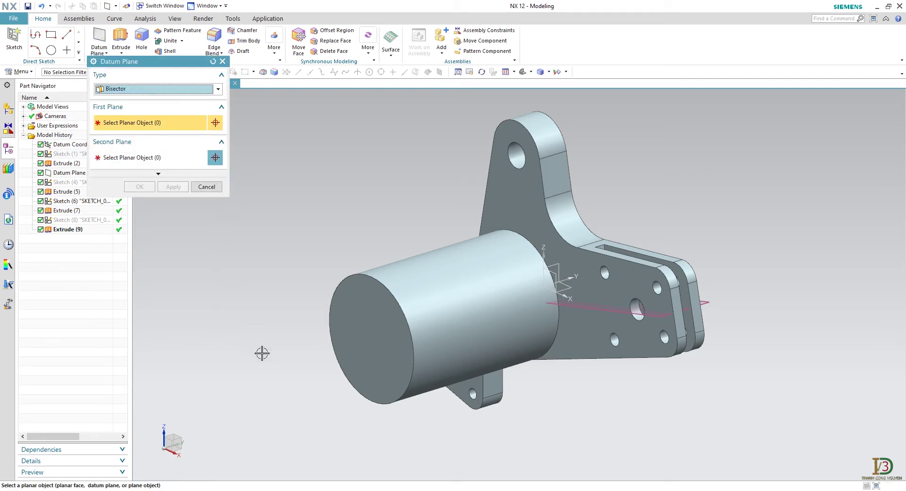
pyautogui.click(460, 394)
pyautogui.moveTo(528, 433); pyautogui.dragTo(477, 416, button='middle')
pyautogui.click(627, 415)
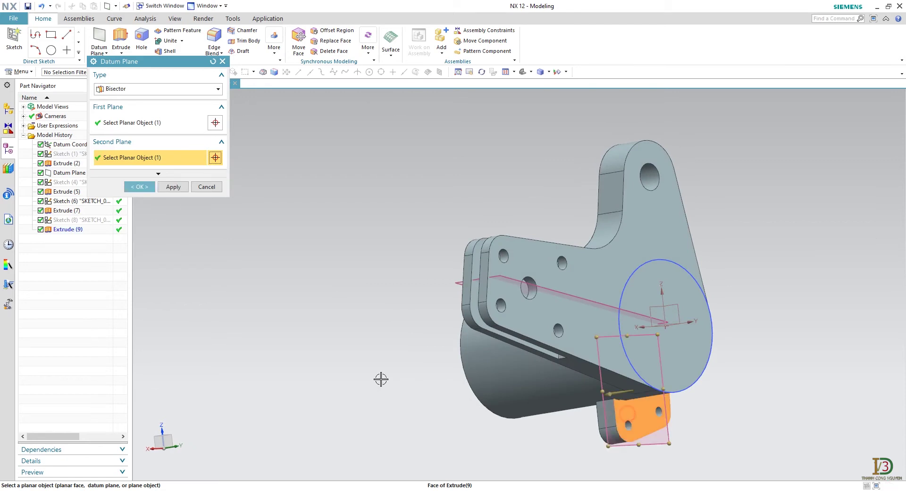
pyautogui.click(145, 186)
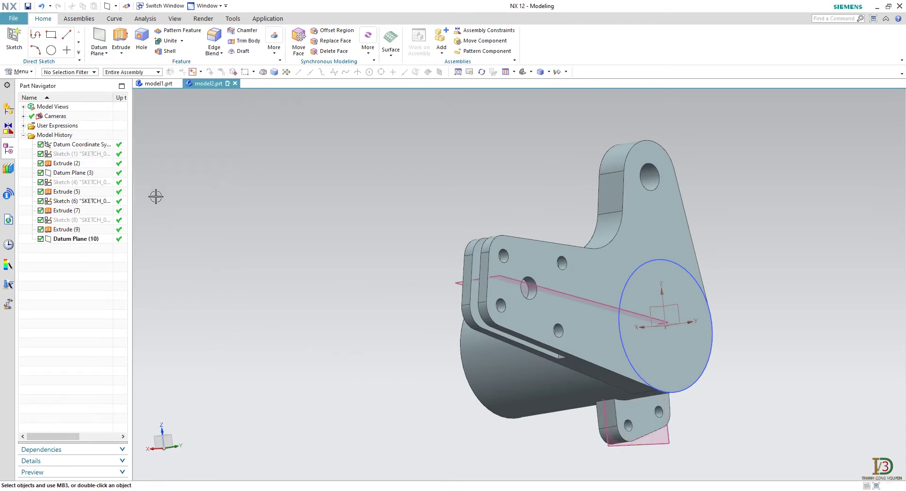
# - Hide Sketch (6), which holds the cylinder's circle
pyautogui.click(524, 74)
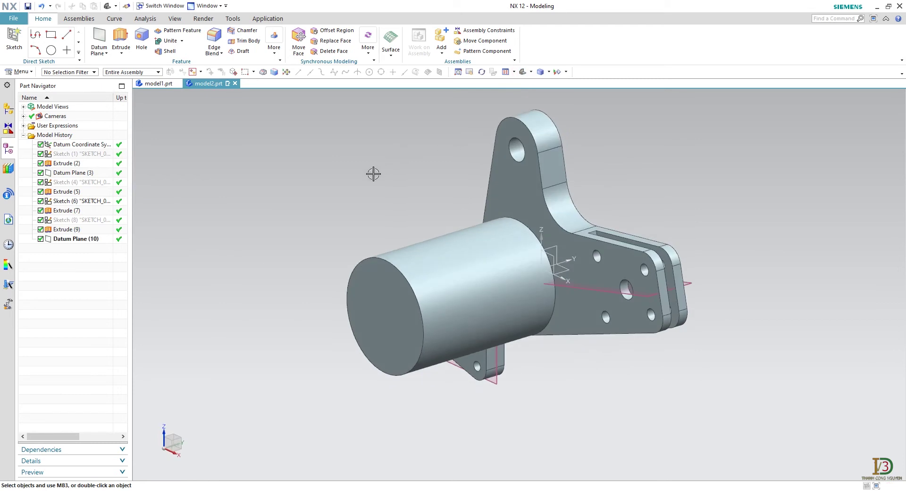
pyautogui.rightClick(94, 201)
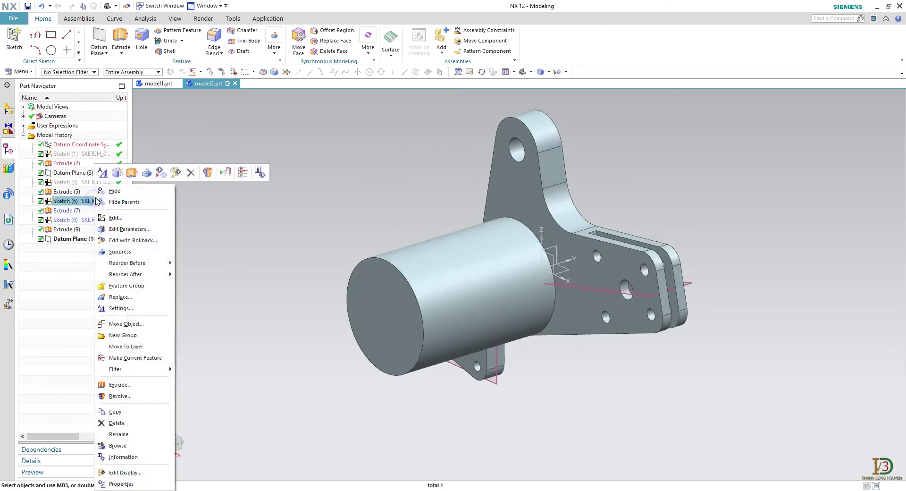
pyautogui.click(114, 191)
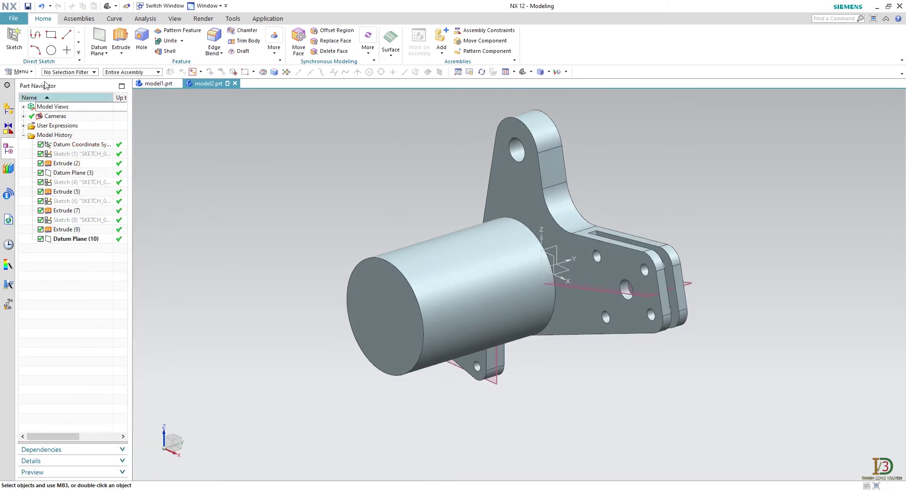
# - Create a sketch on the bisector datum plane midway through the lug, using the Inferred plane method
pyautogui.click(14, 35)
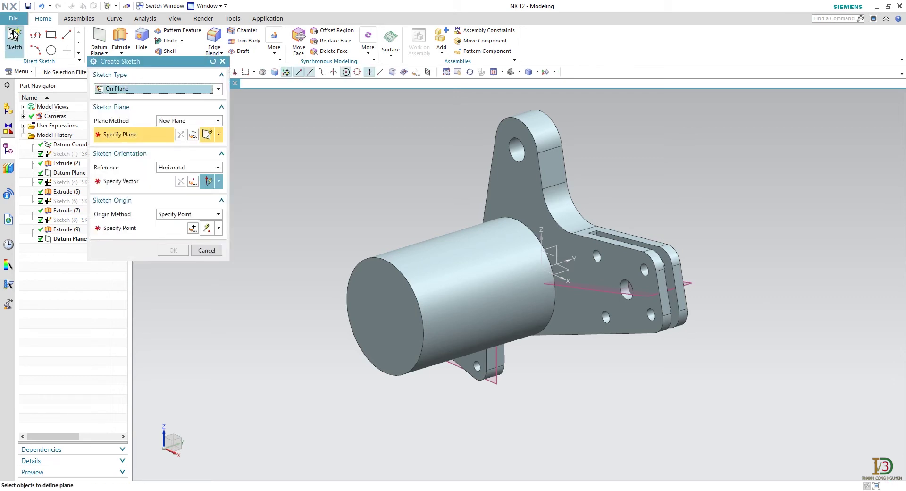
pyautogui.click(160, 121)
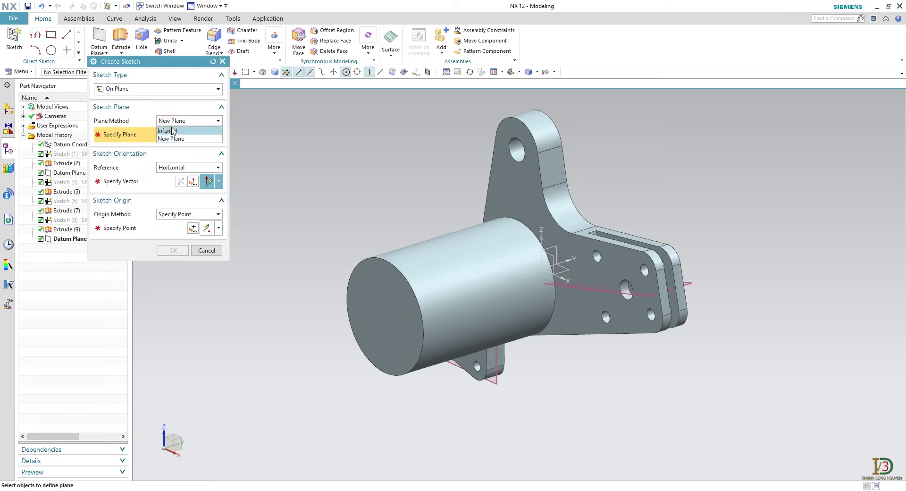
pyautogui.click(173, 131)
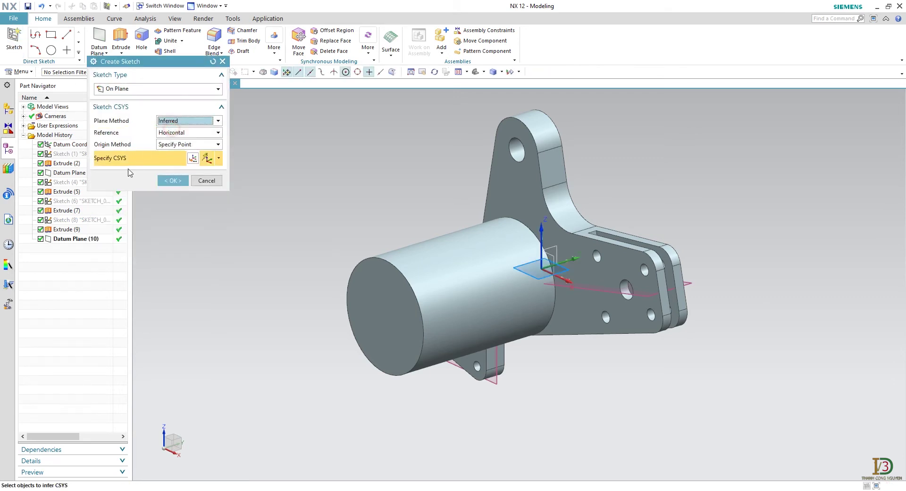
pyautogui.click(81, 241)
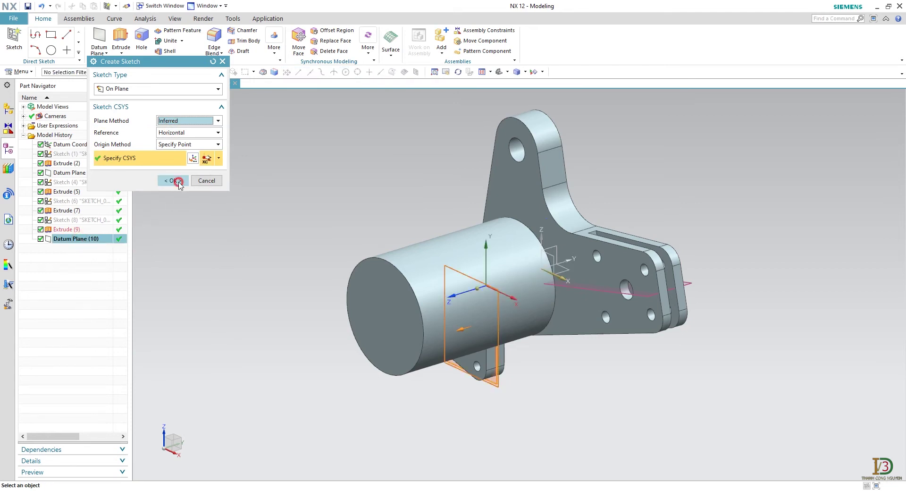
pyautogui.click(173, 180)
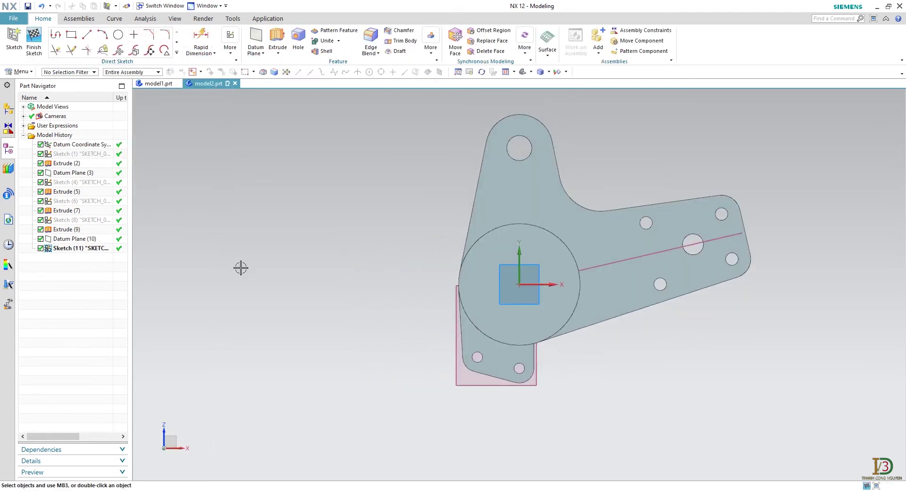
# - Project all curves of the lug sketch, Sketch (8), into the new sketch and finish it
pyautogui.click(34, 73)
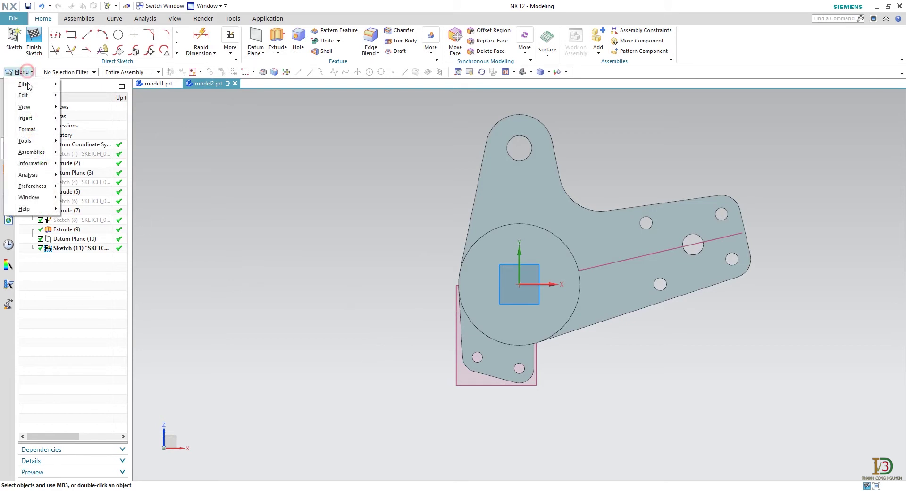
pyautogui.moveTo(33, 119)
pyautogui.moveTo(100, 145)
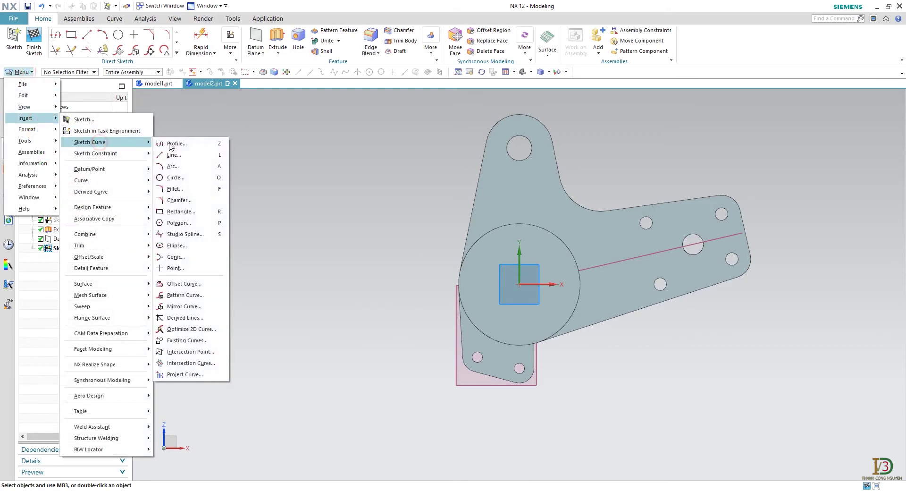
pyautogui.click(210, 370)
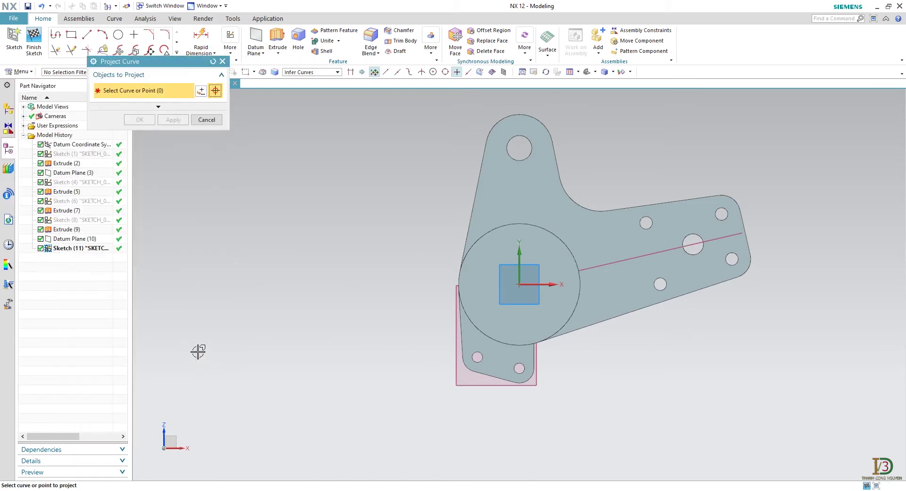
pyautogui.click(74, 220)
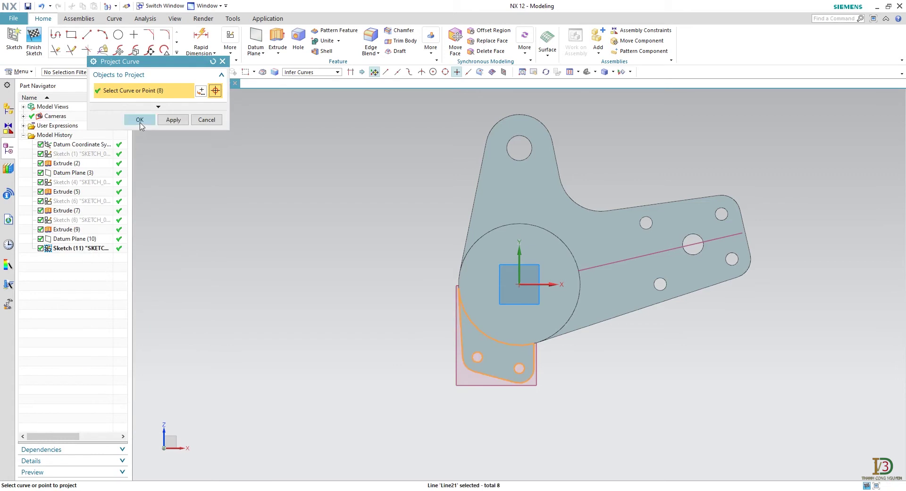
pyautogui.click(140, 121)
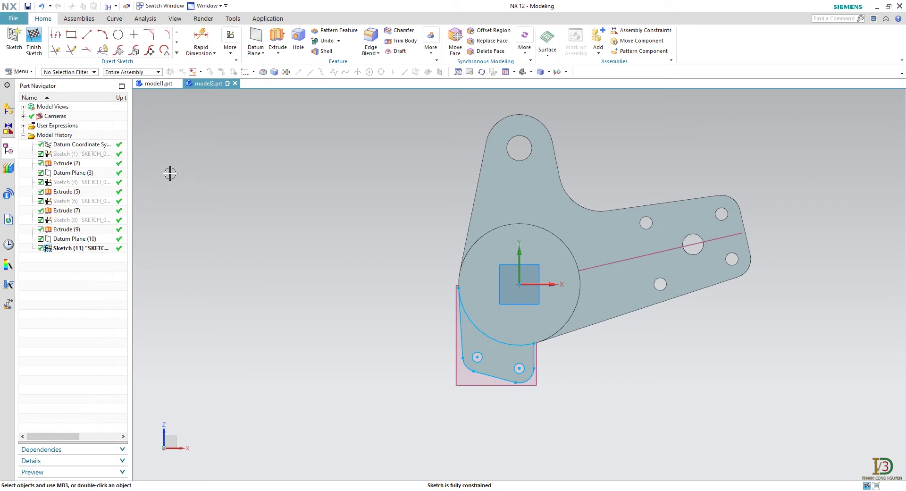
pyautogui.click(34, 41)
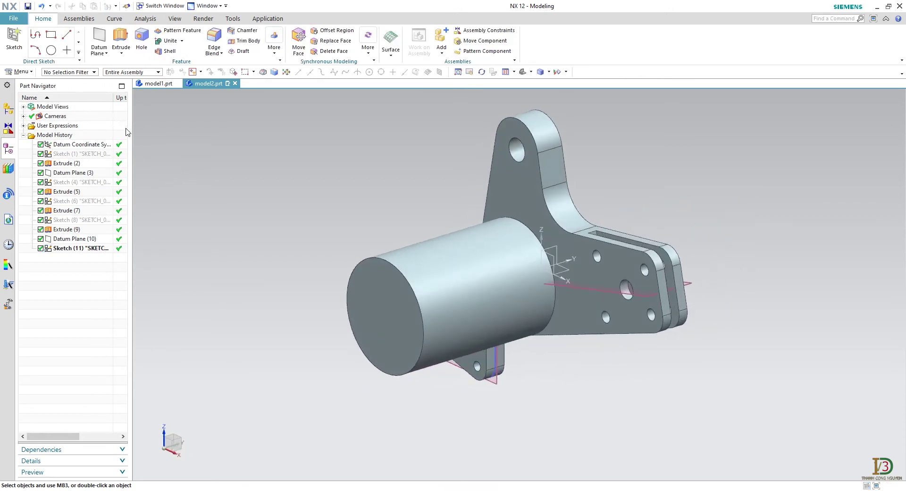
# - Extrude the projected lug sketch symmetrically by 3/2 mm and subtract it from the body to cut the lug's middle slot
pyautogui.click(121, 41)
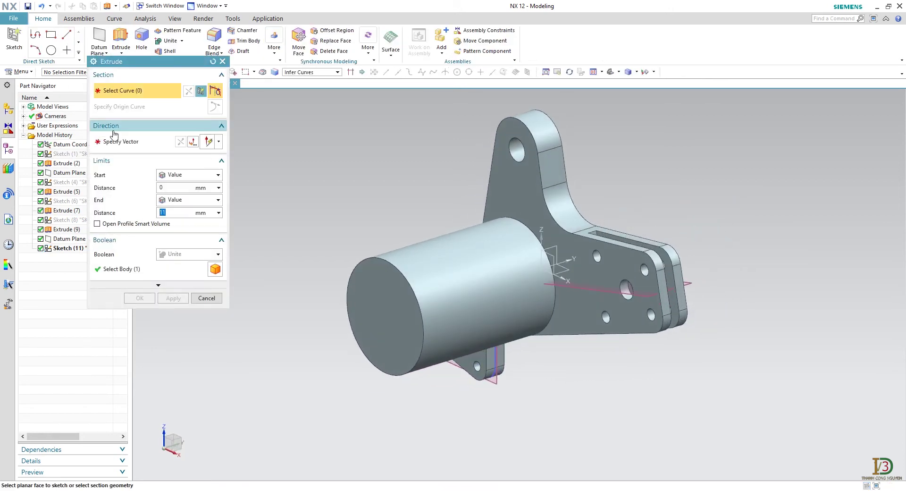
pyautogui.click(68, 248)
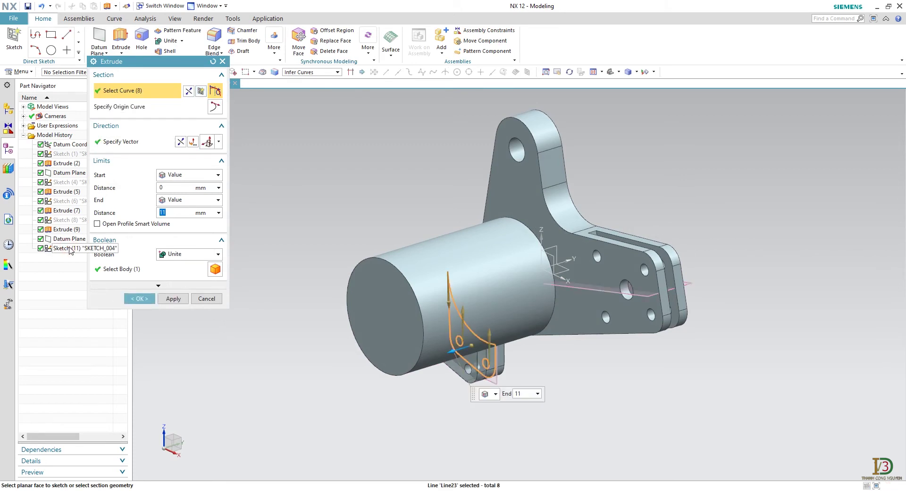
pyautogui.click(174, 179)
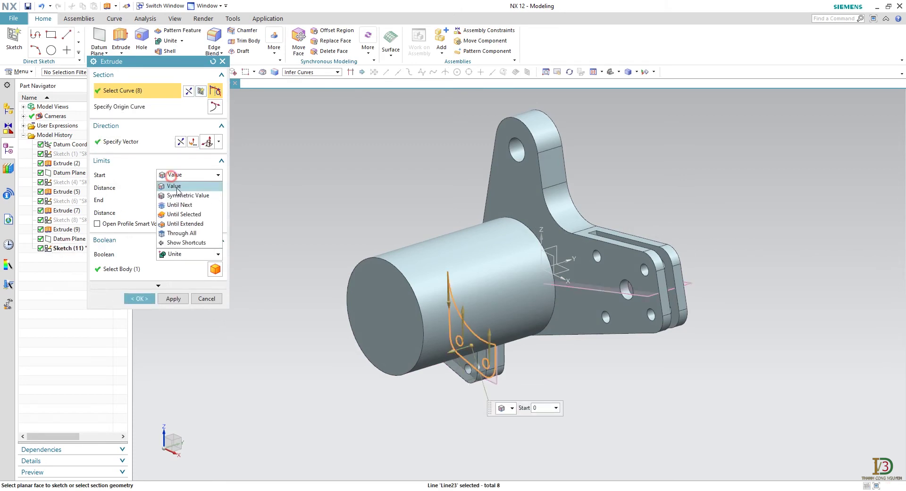
pyautogui.click(175, 195)
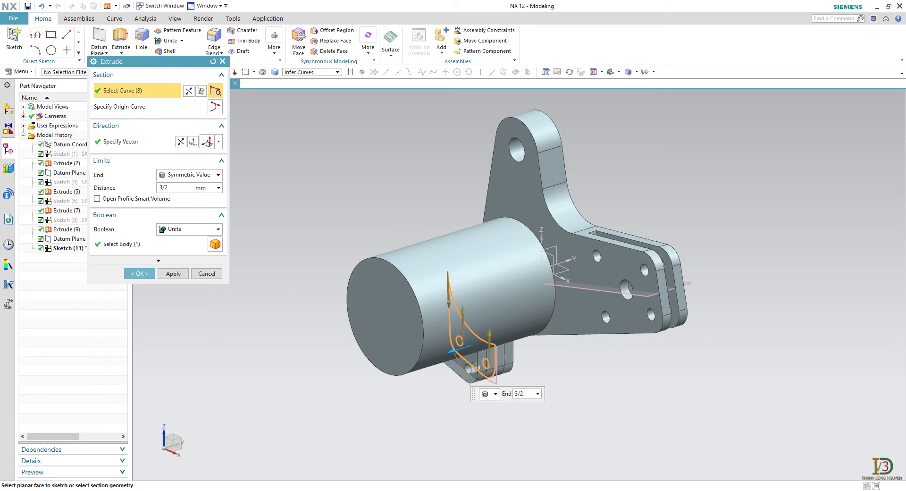
pyautogui.click(174, 230)
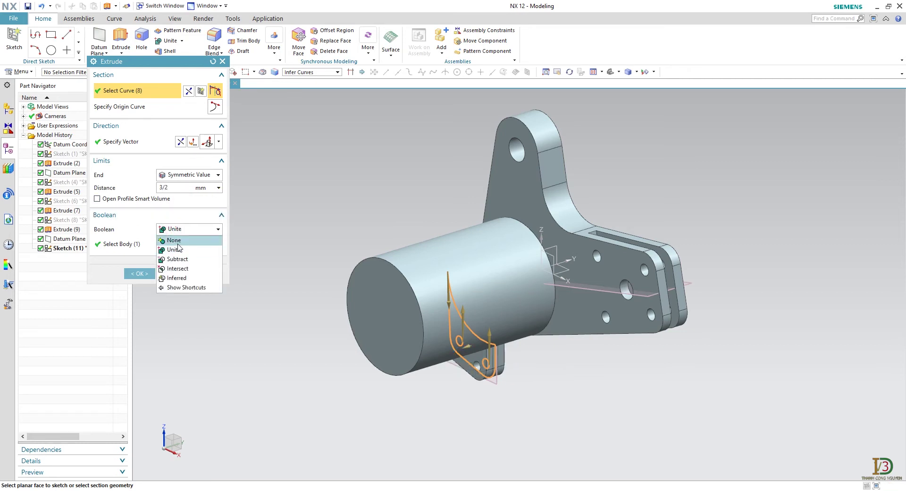
pyautogui.click(178, 259)
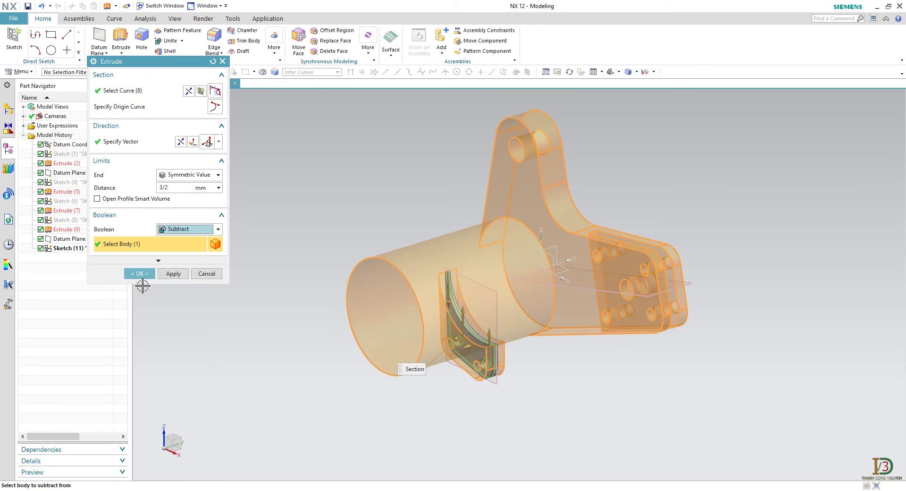
pyautogui.click(142, 273)
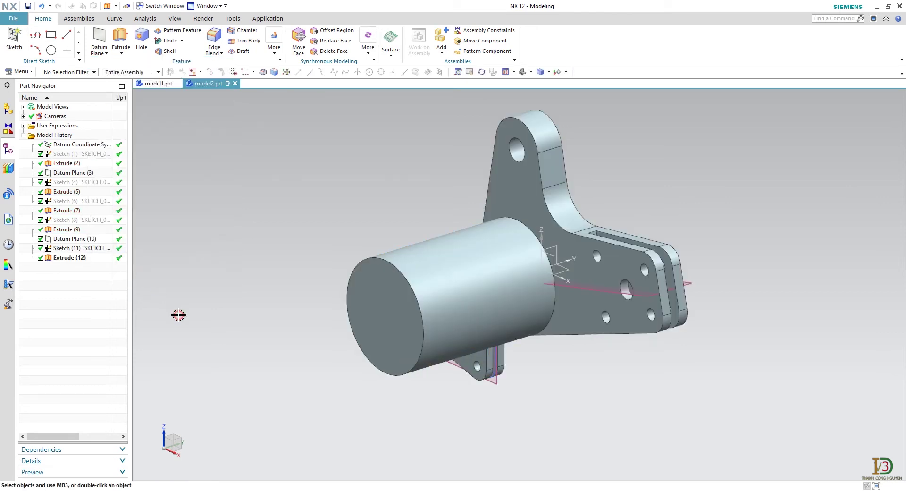
# - Hide the lug's bisector datum plane and the projected slot sketch, Sketch (11)
pyautogui.rightClick(82, 239)
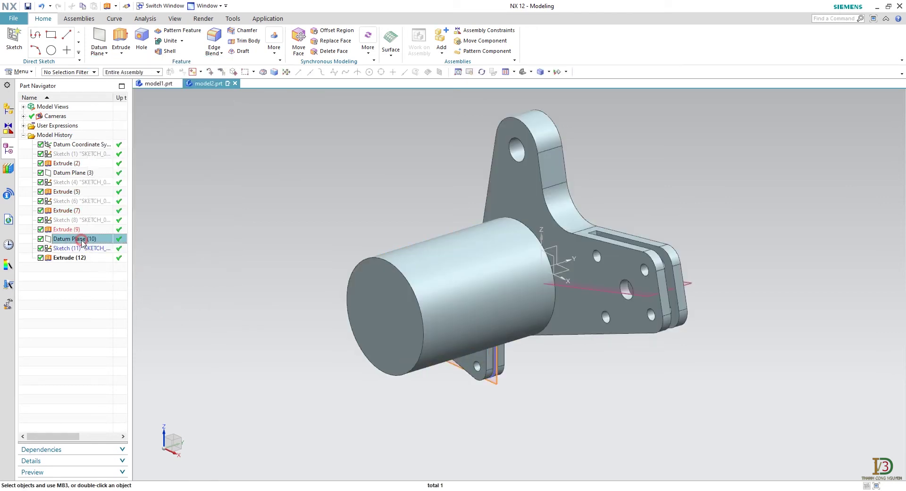
pyautogui.click(103, 191)
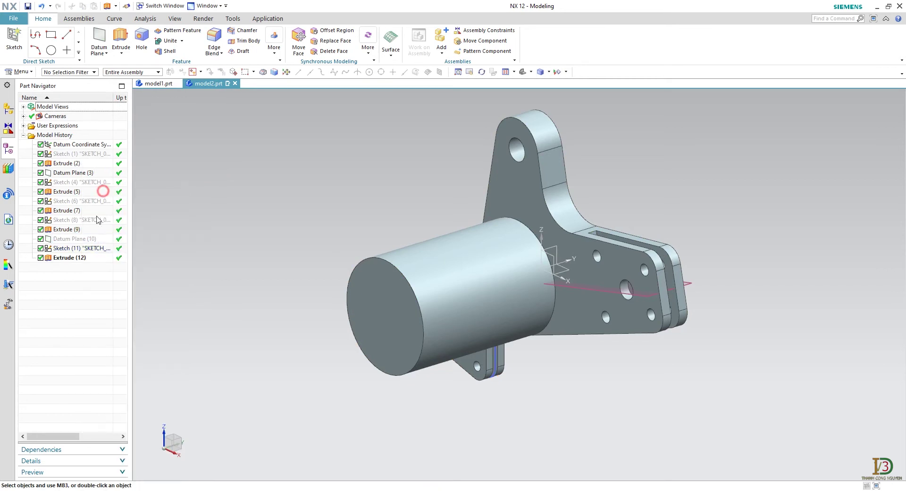
pyautogui.rightClick(86, 248)
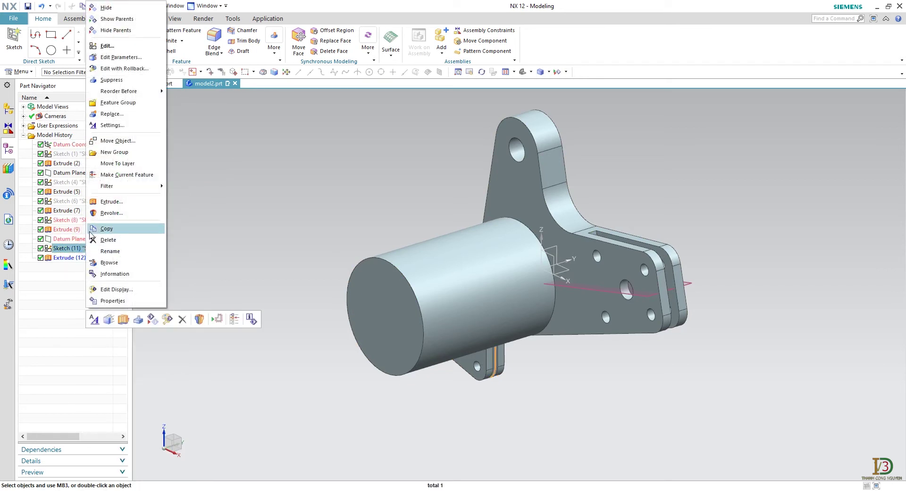
pyautogui.click(118, 8)
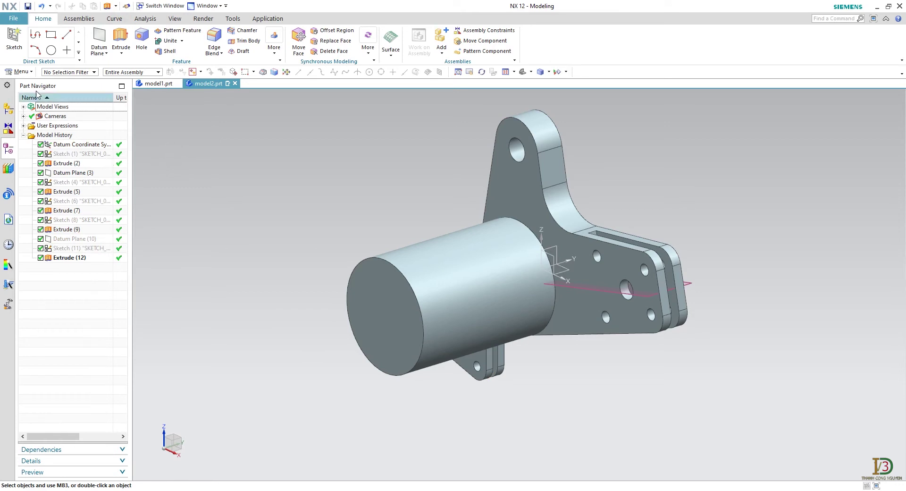
# - Define a new sketch plane offset -51 mm from the XZ plane, with its normal direction reversed
pyautogui.click(14, 38)
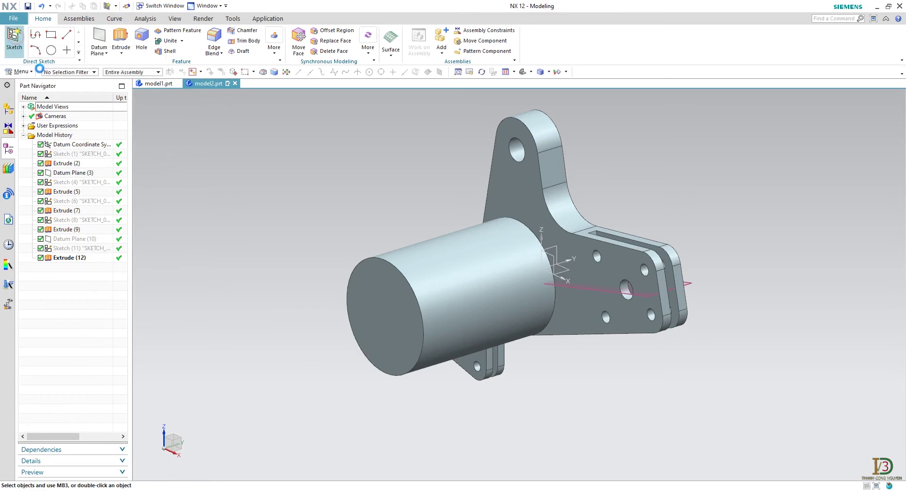
pyautogui.click(179, 121)
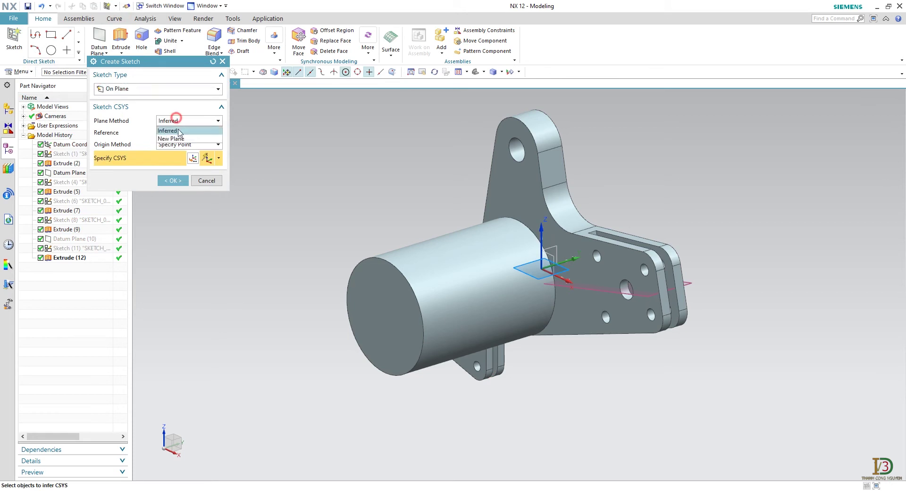
pyautogui.click(178, 136)
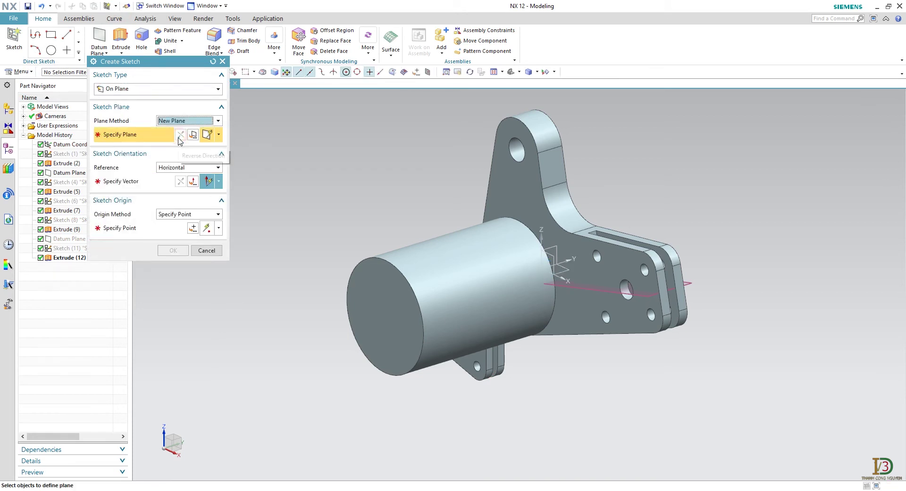
pyautogui.click(550, 265)
pyautogui.moveTo(550, 264); pyautogui.dragTo(490, 260)
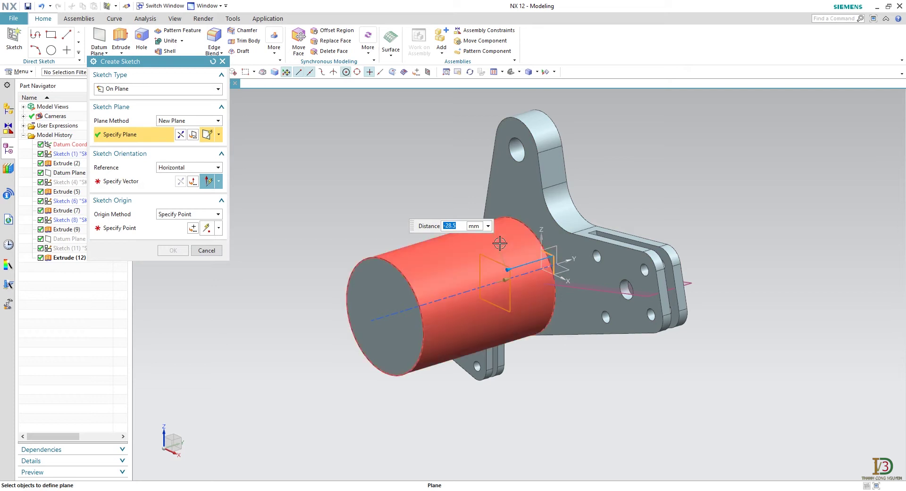
pyautogui.write('-51')
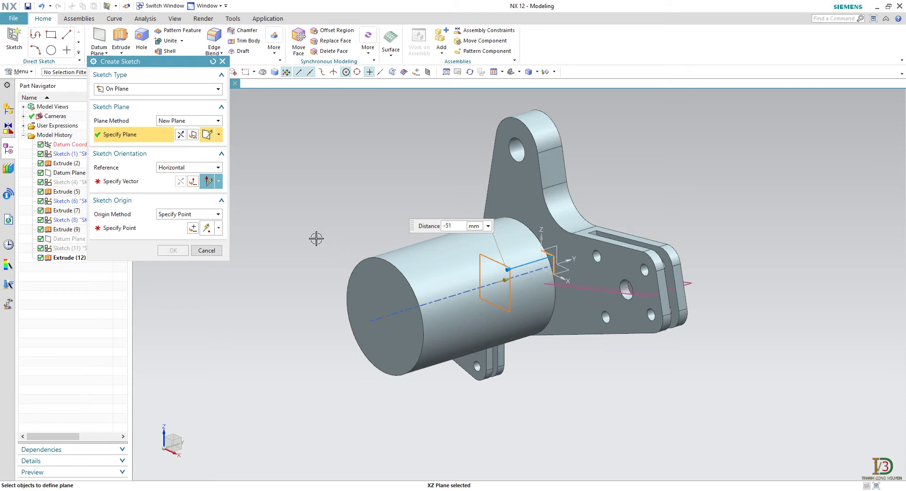
pyautogui.click(181, 137)
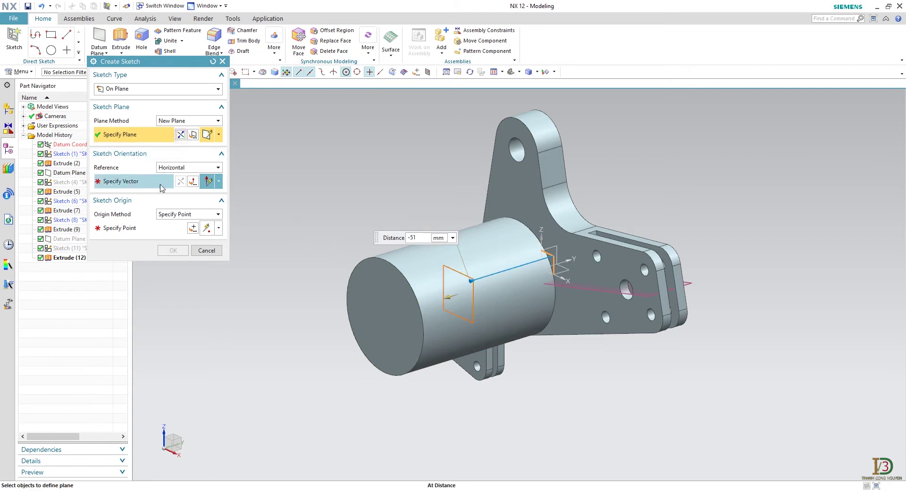
# - Align the sketch's horizontal reference with the X axis, set its origin at the cylinder's end-circle centre, and create the sketch
pyautogui.click(152, 184)
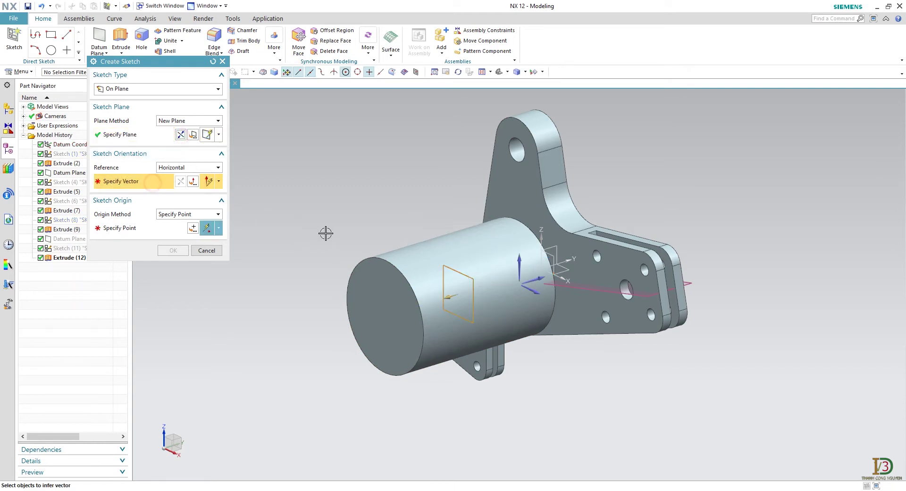
pyautogui.click(541, 295)
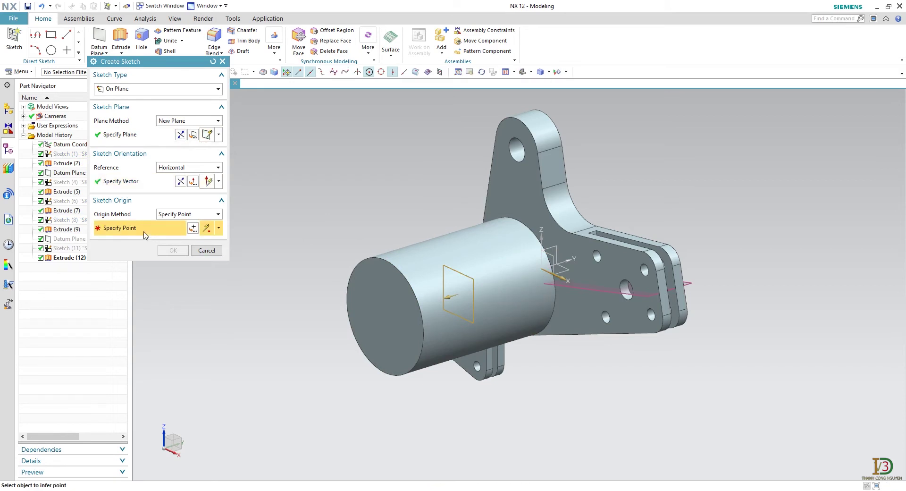
pyautogui.click(356, 271)
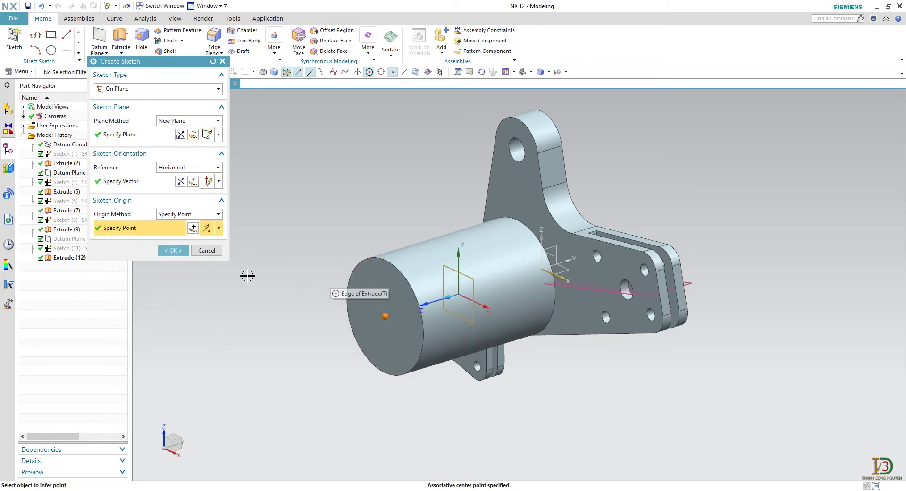
pyautogui.click(173, 251)
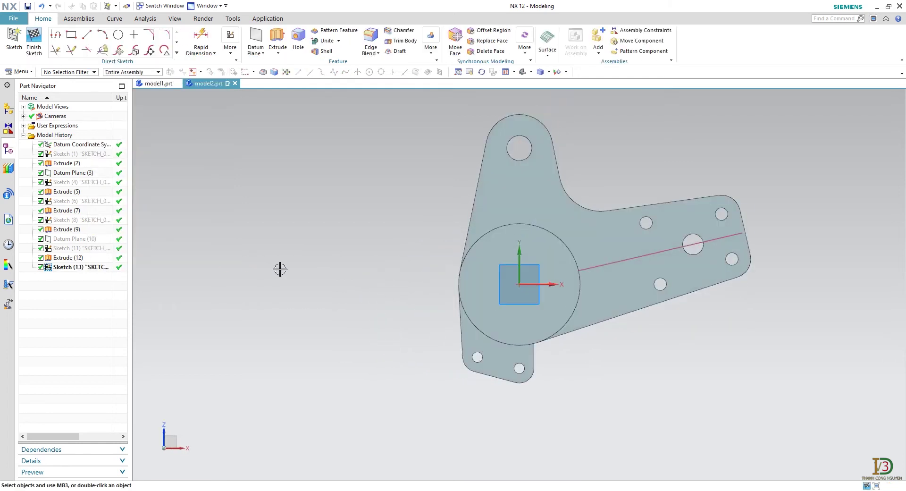
# - Sketch two concentric circles at the right arm's large hole centre, one matching the hole edge and an outer one about 21 mm in diameter
pyautogui.keyDown('shift'); pyautogui.moveTo(361, 251); pyautogui.dragTo(284, 283, button='middle'); pyautogui.keyUp('shift')
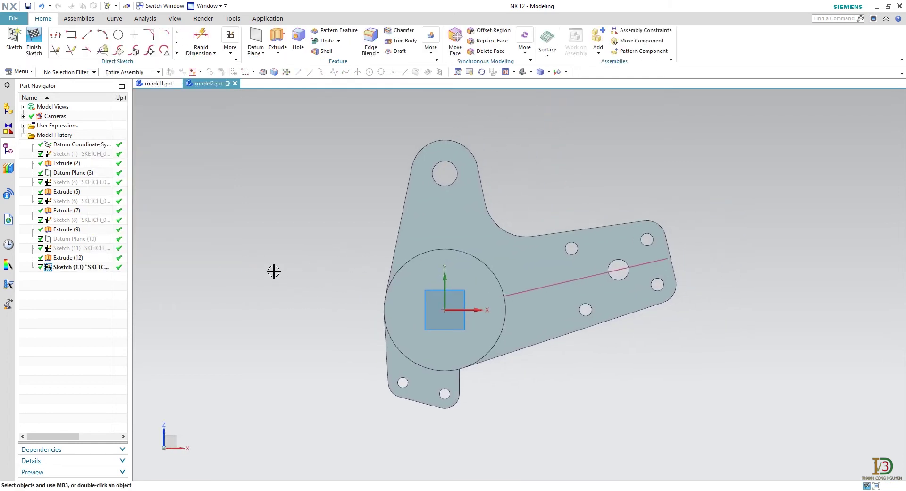
pyautogui.click(119, 35)
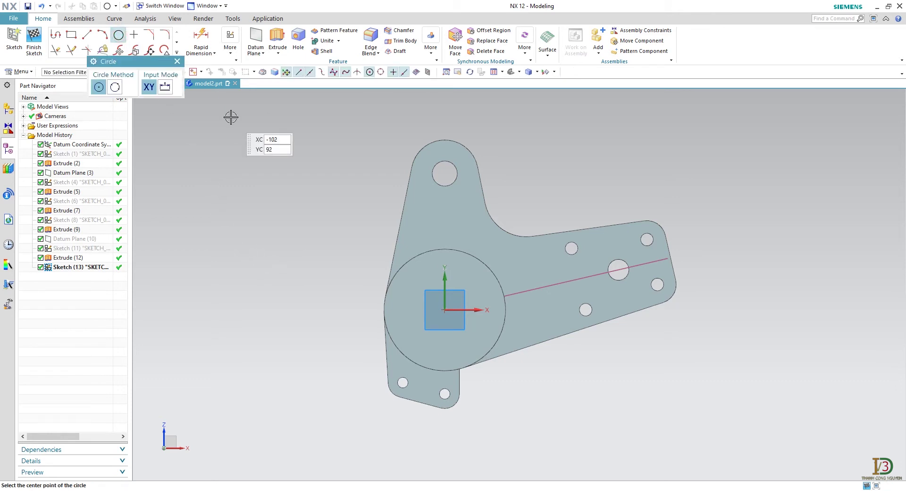
pyautogui.scroll(4, 617, 266)
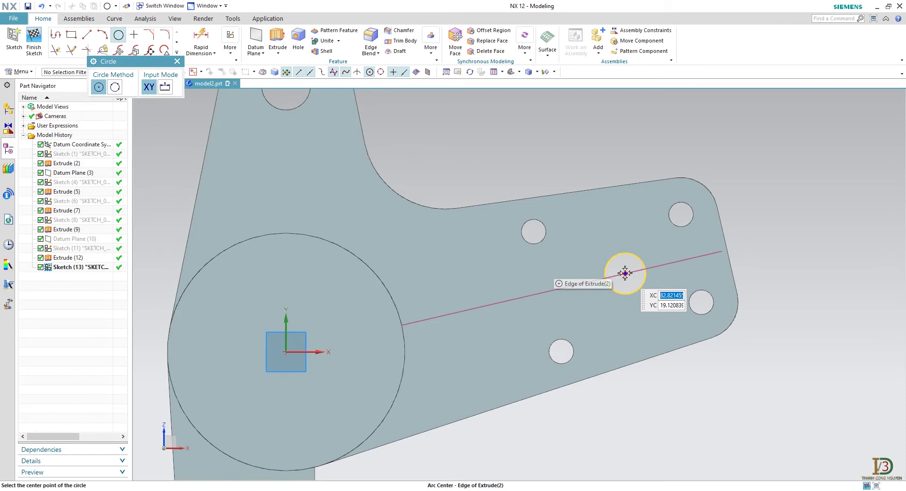
pyautogui.click(625, 273)
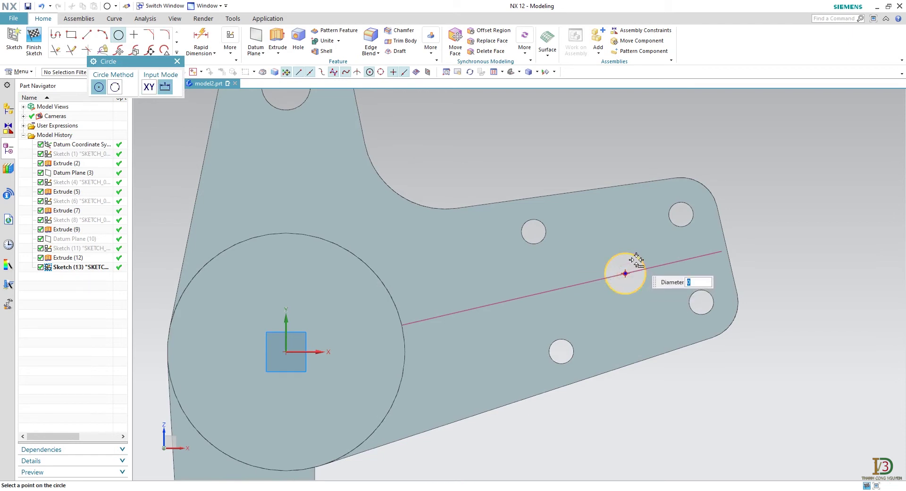
pyautogui.click(638, 259)
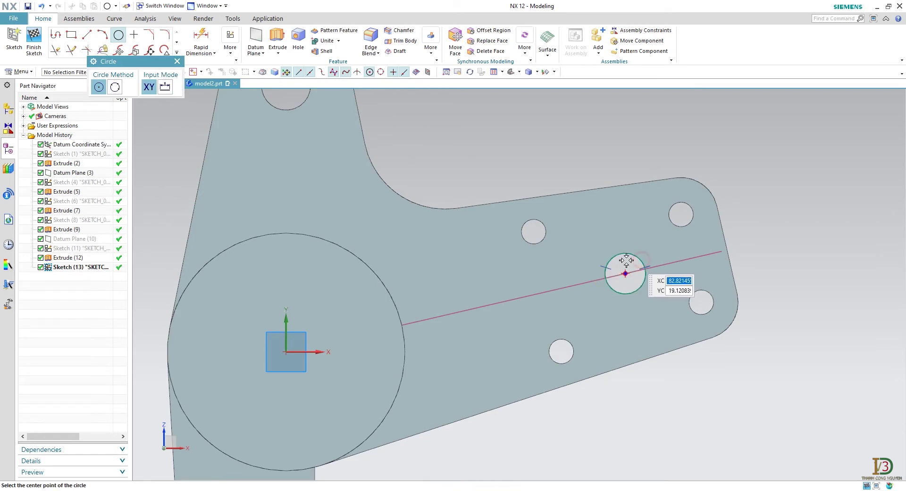
pyautogui.click(626, 274)
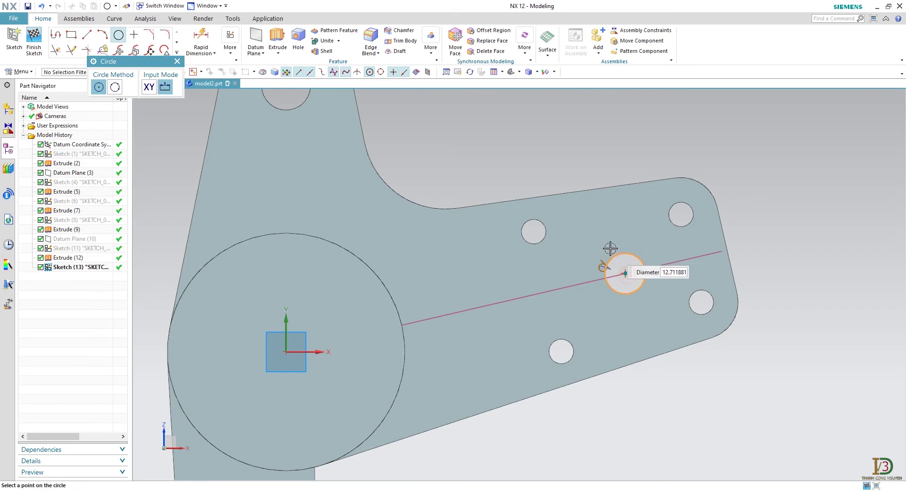
pyautogui.click(600, 238)
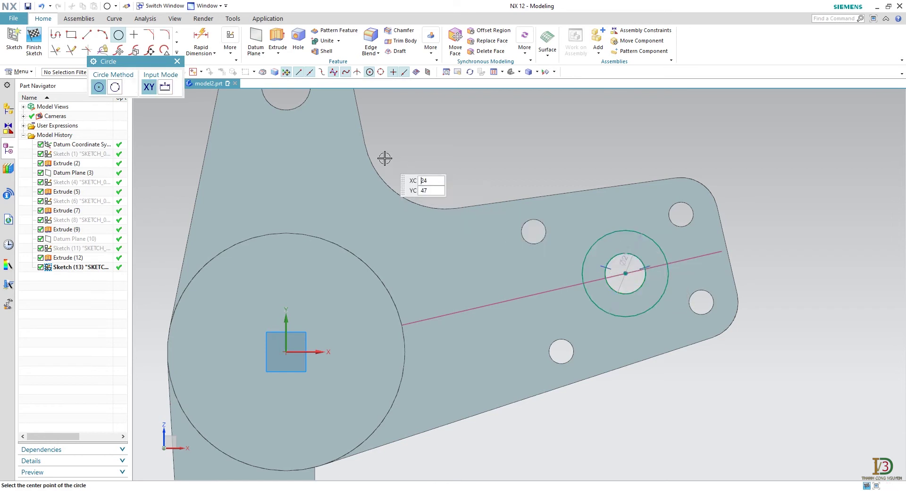
pyautogui.click(178, 62)
# - Dimension the outer circle around the arm's large hole with a diameter of 26 mm
pyautogui.click(200, 38)
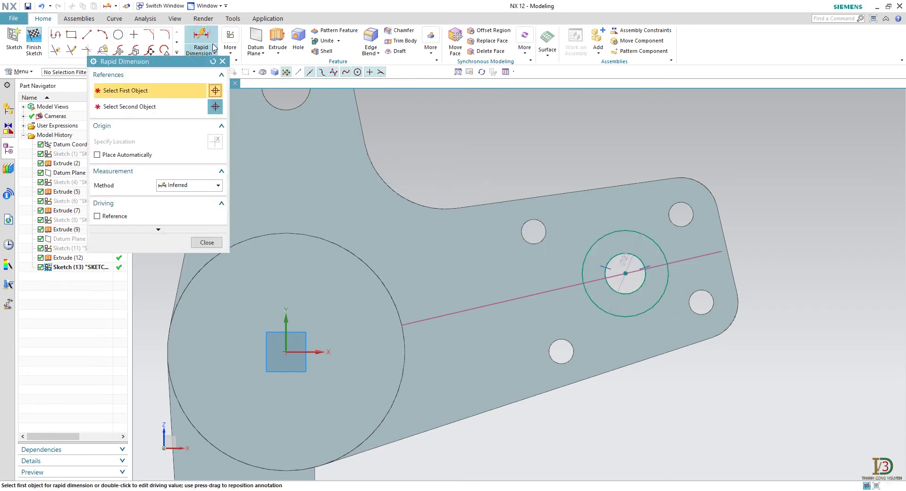
pyautogui.click(606, 230)
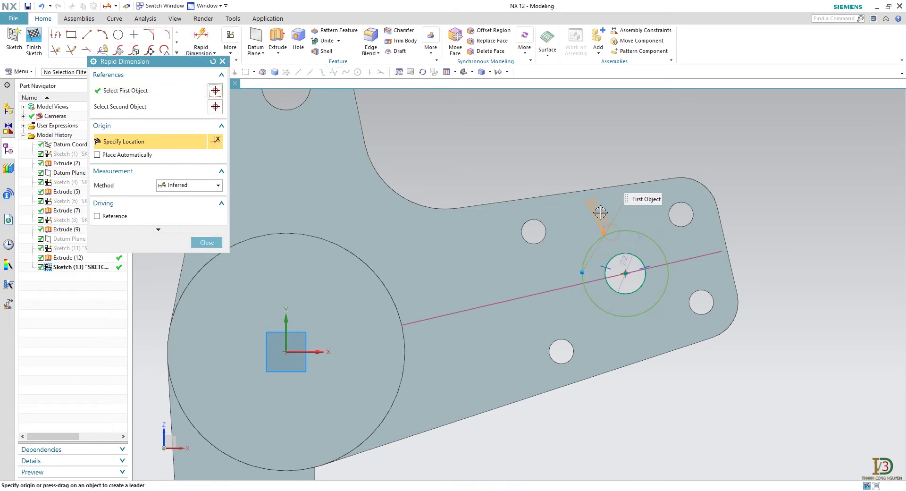
pyautogui.click(602, 213)
pyautogui.write('2')
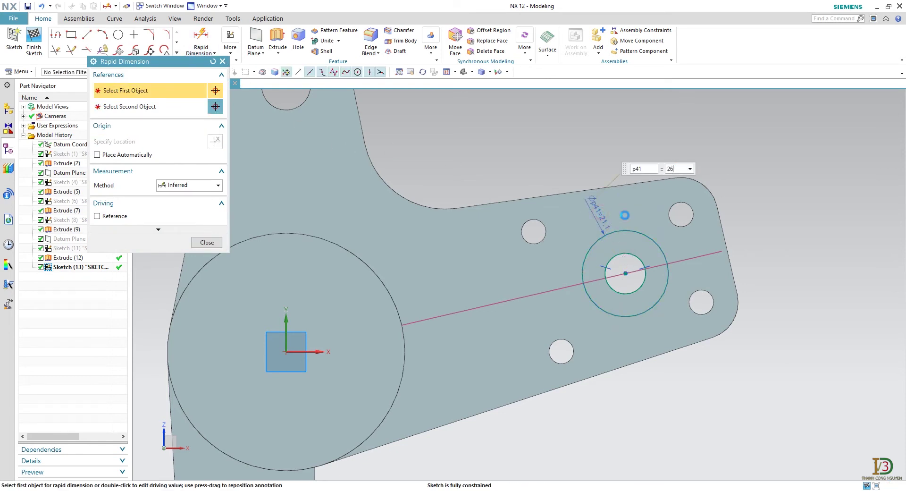
pyautogui.write('6')
pyautogui.press('Return')
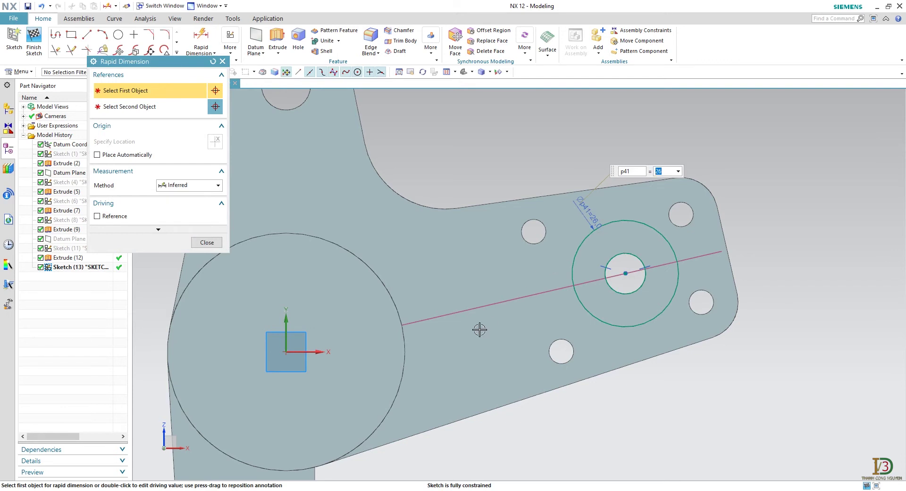
pyautogui.scroll(-2, 473, 335)
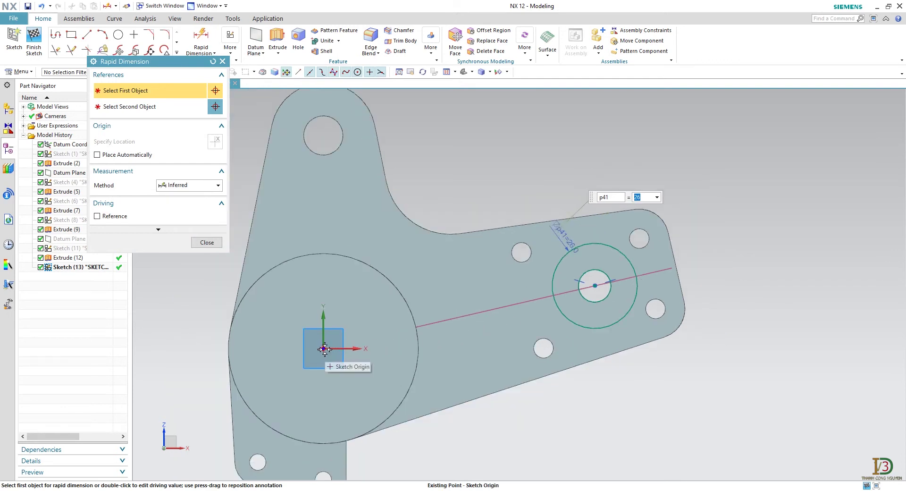
pyautogui.click(207, 242)
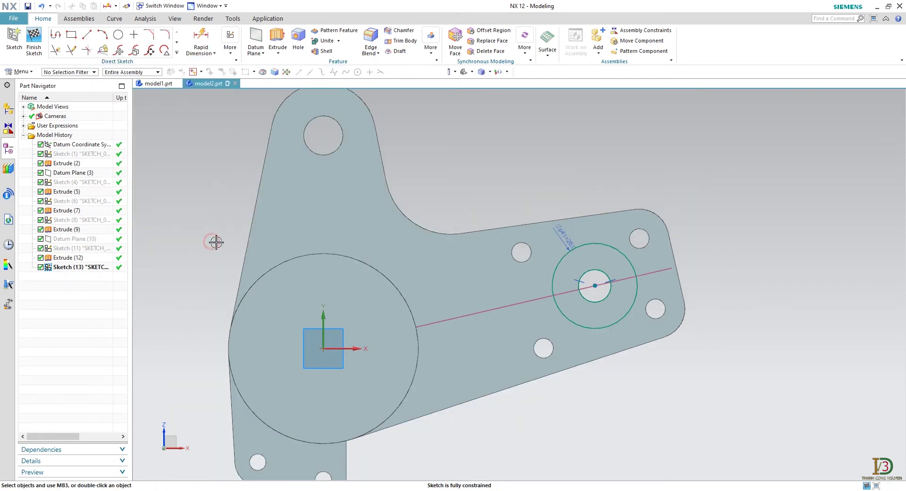
# - Sketch a circle centred on the cylinder's end-edge arc centre and passing through that edge
pyautogui.press('o')
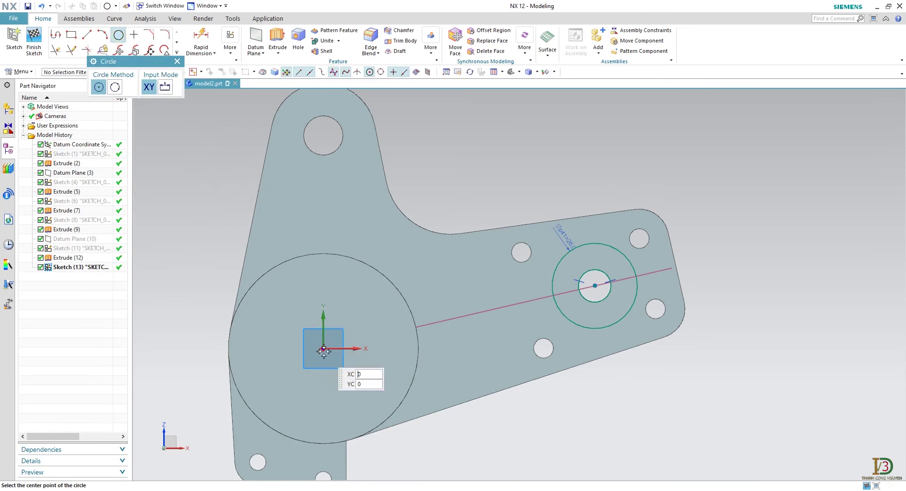
pyautogui.click(323, 349)
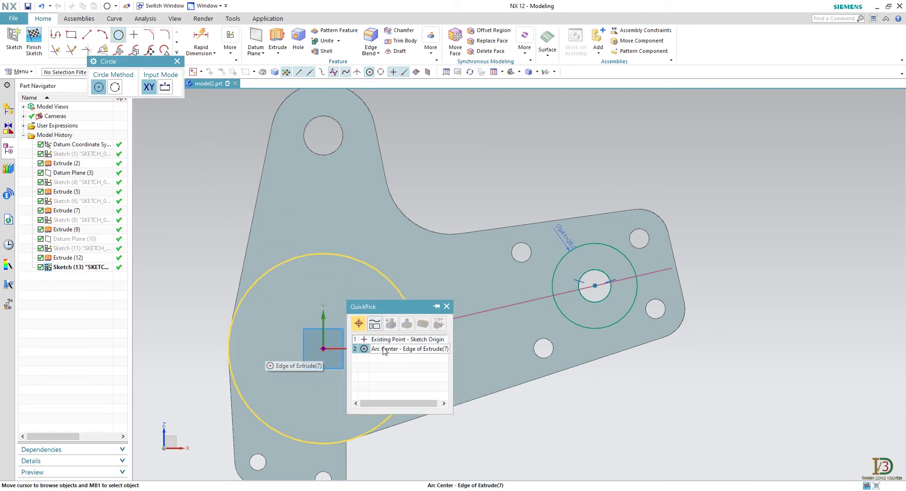
pyautogui.click(385, 349)
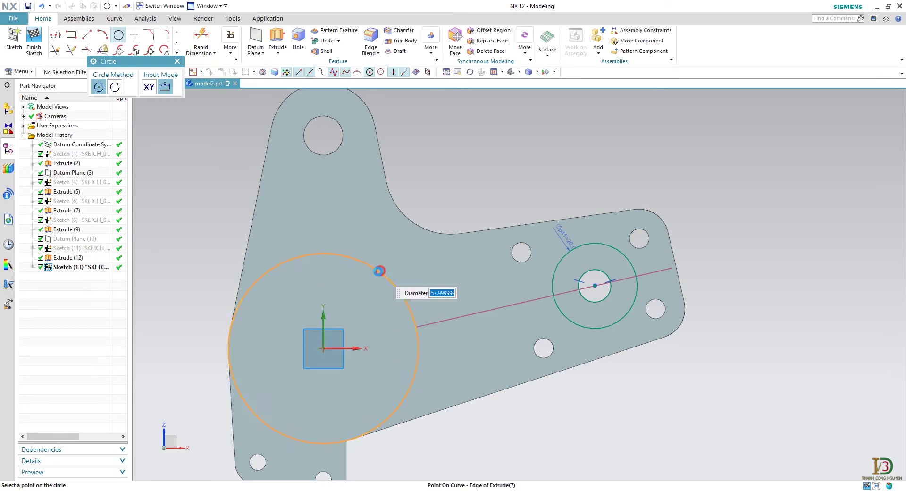
pyautogui.click(380, 271)
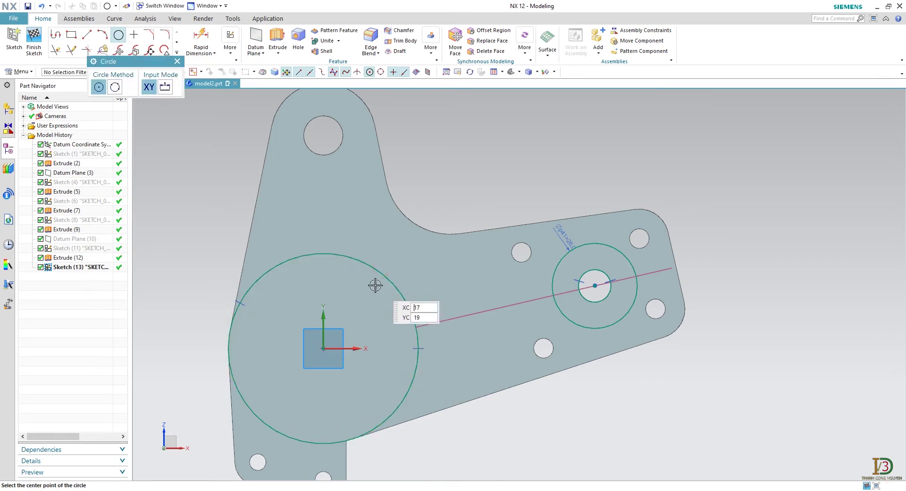
pyautogui.click(178, 63)
# - Draw upper and lower tangent lines connecting the 26 mm circle to the large cylinder circle
pyautogui.click(88, 42)
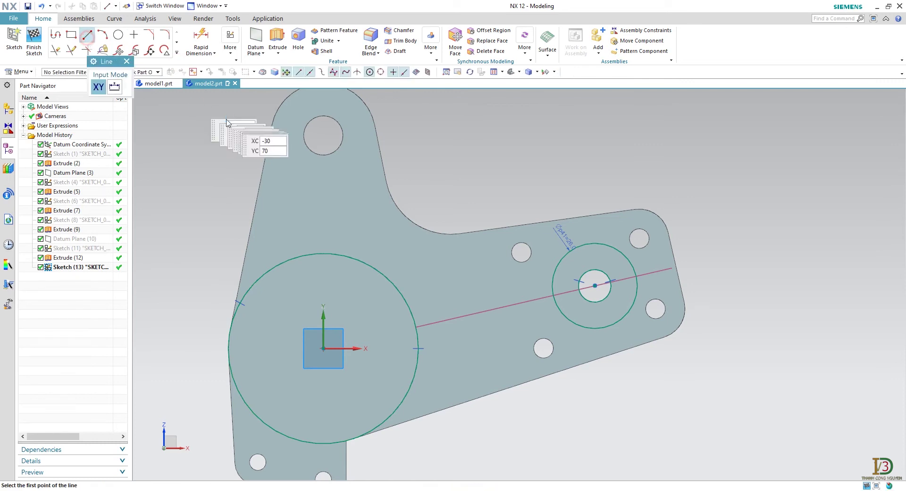
pyautogui.click(591, 243)
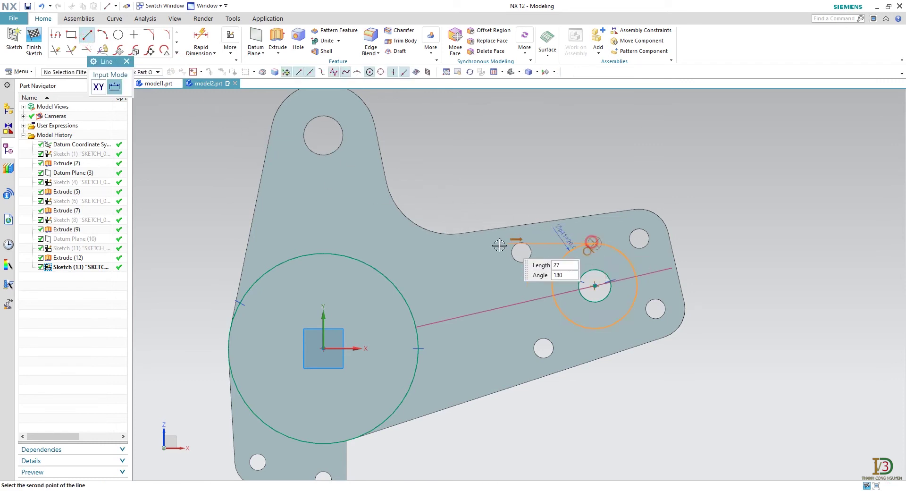
pyautogui.scroll(2, 321, 252)
pyautogui.click(305, 255)
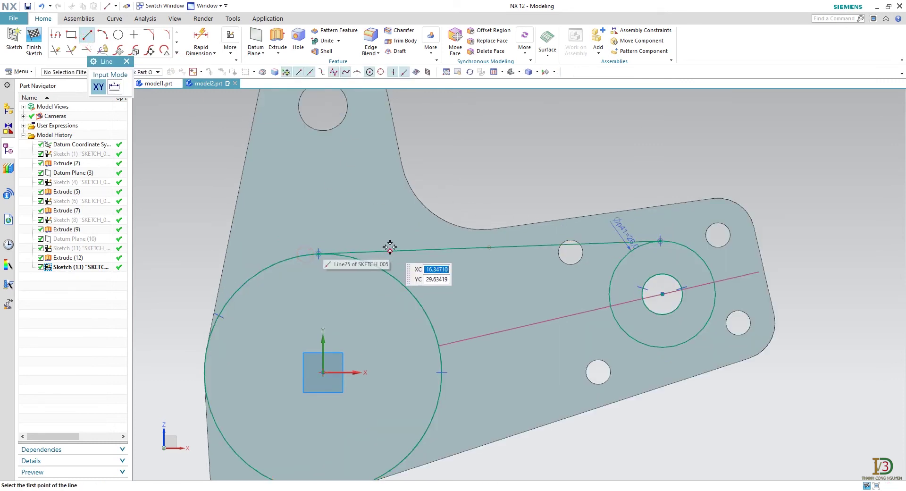
pyautogui.scroll(-1, 406, 247)
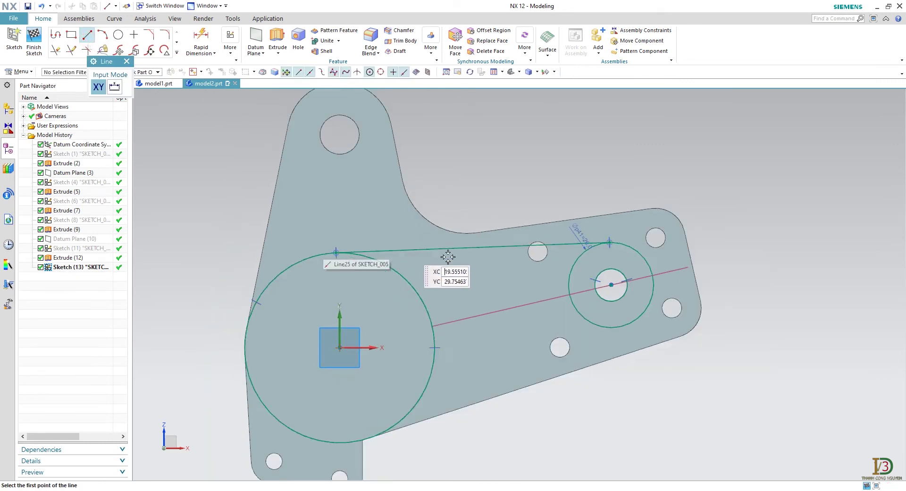
pyautogui.click(628, 325)
pyautogui.scroll(2, 394, 445)
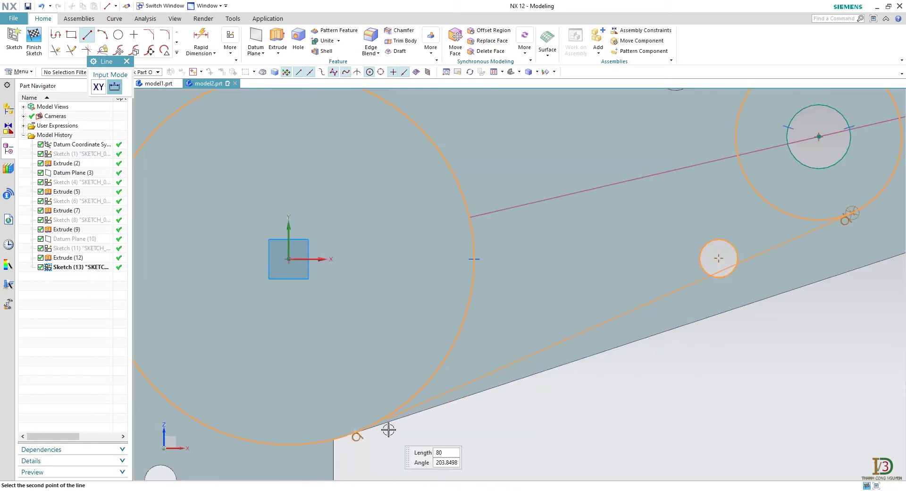
pyautogui.click(353, 435)
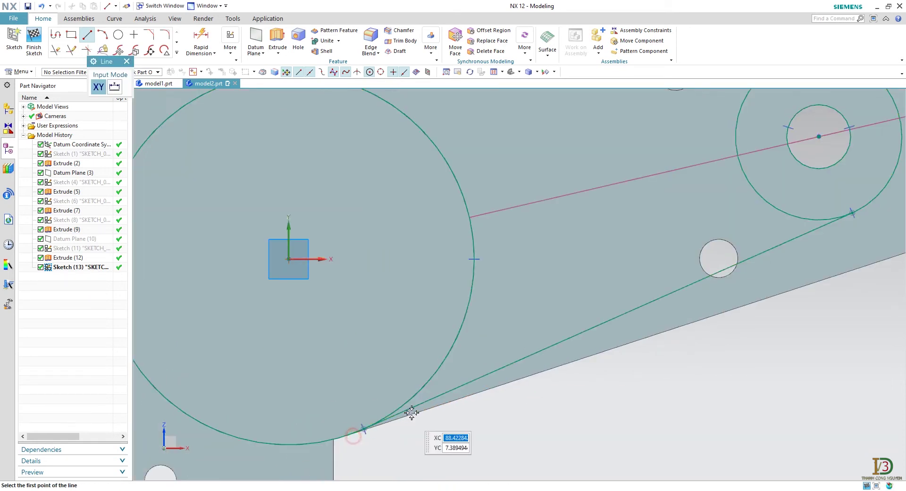
pyautogui.scroll(-2, 418, 401)
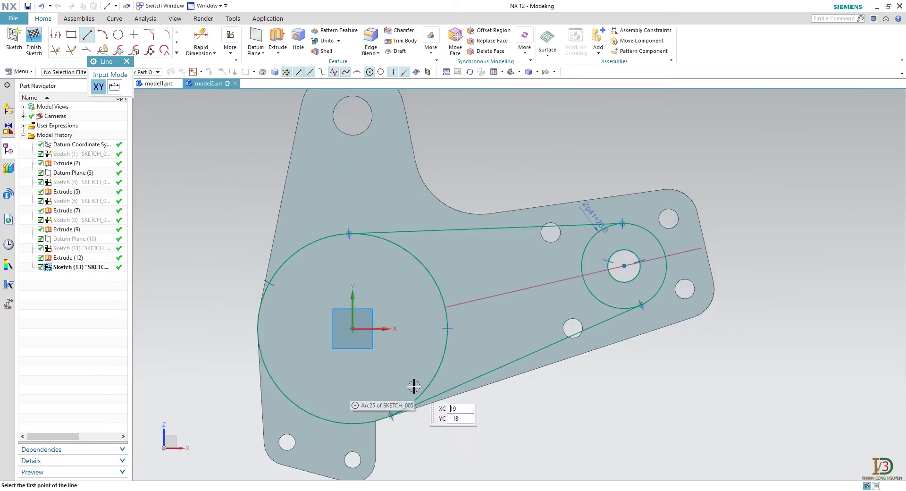
pyautogui.keyDown('shift'); pyautogui.moveTo(413, 386); pyautogui.dragTo(411, 340, button='middle'); pyautogui.keyUp('shift')
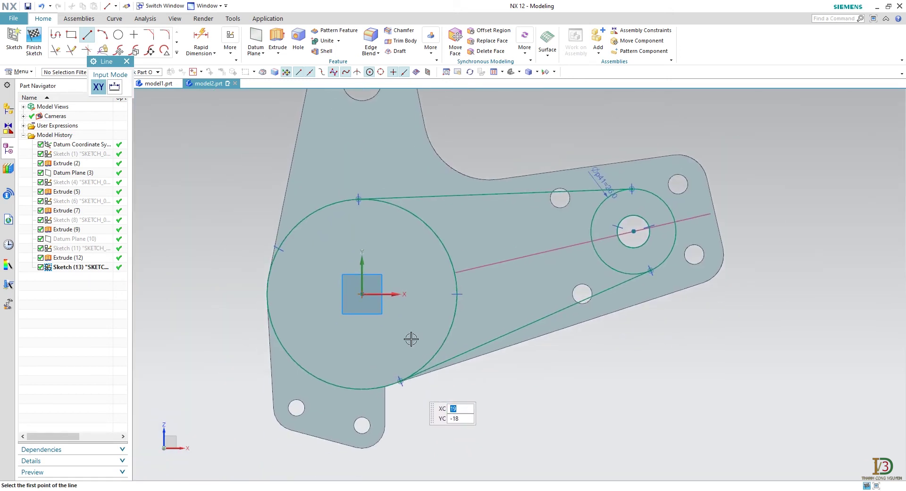
pyautogui.click(127, 61)
# - Trim the inner arcs of the large circle and the 26 mm circle between the tangent lines, and finish the sketch
pyautogui.click(55, 50)
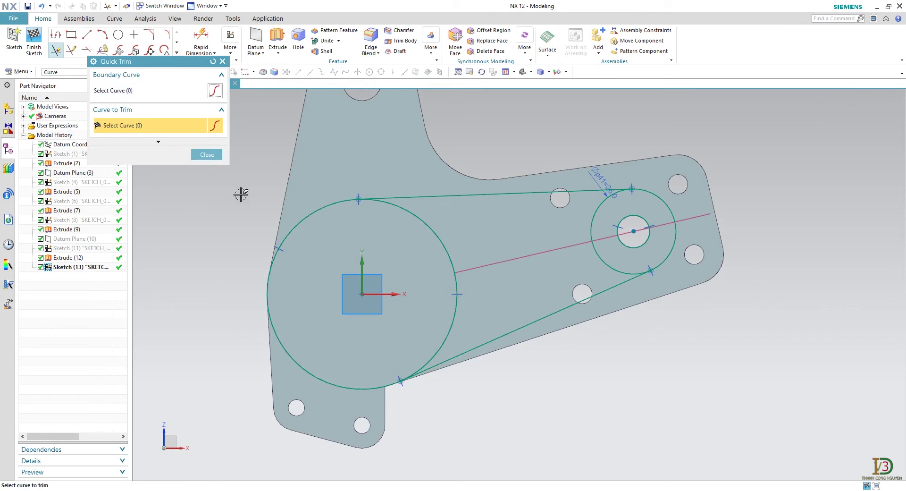
pyautogui.click(418, 228)
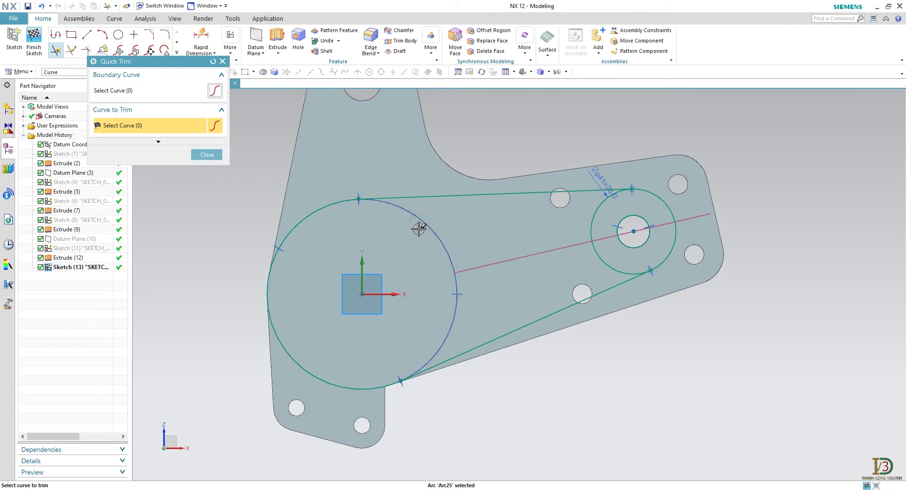
pyautogui.click(596, 223)
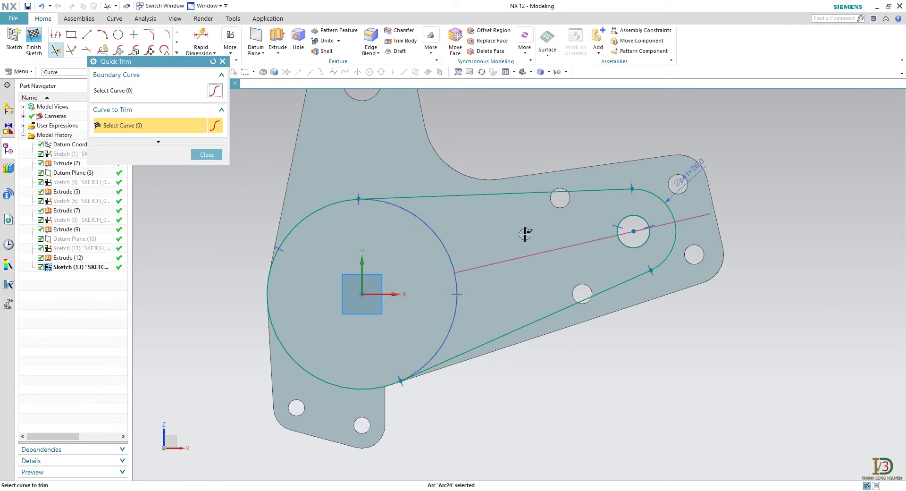
pyautogui.click(212, 156)
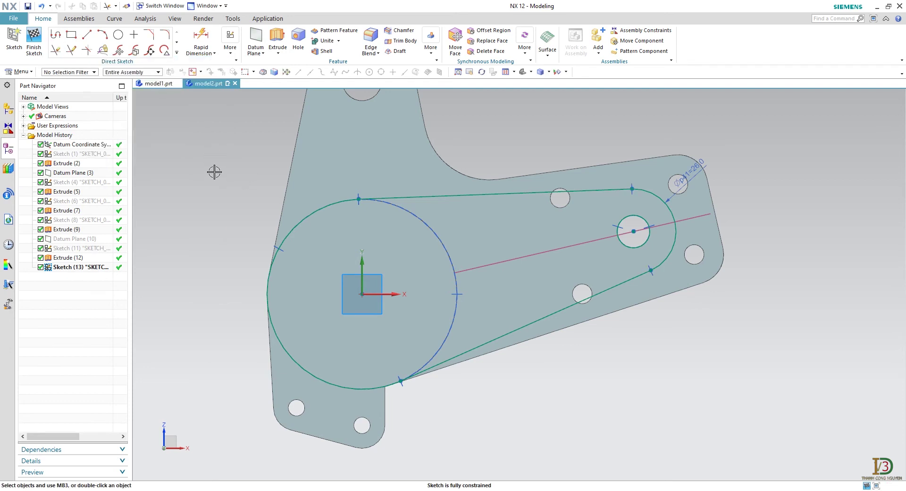
pyautogui.click(33, 41)
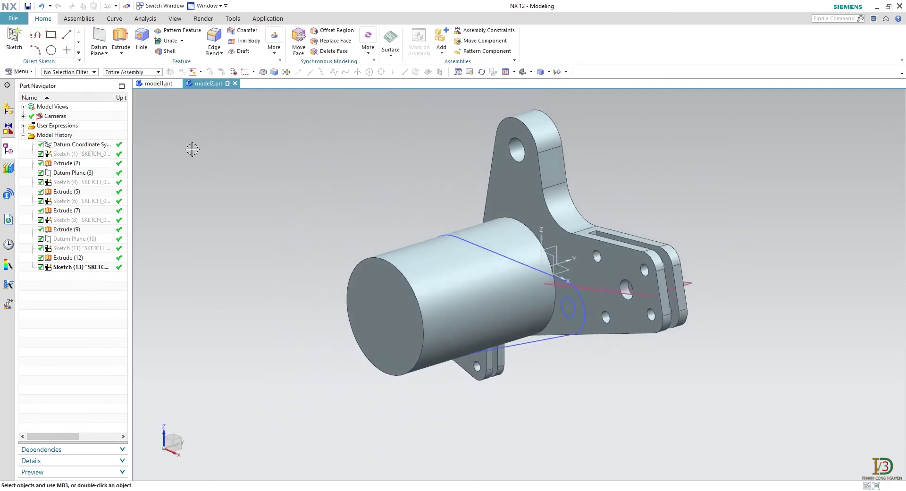
# - Extrude the tangent arm profile, Sketch (13), from 0 to 15 mm and unite it with the body
pyautogui.click(121, 38)
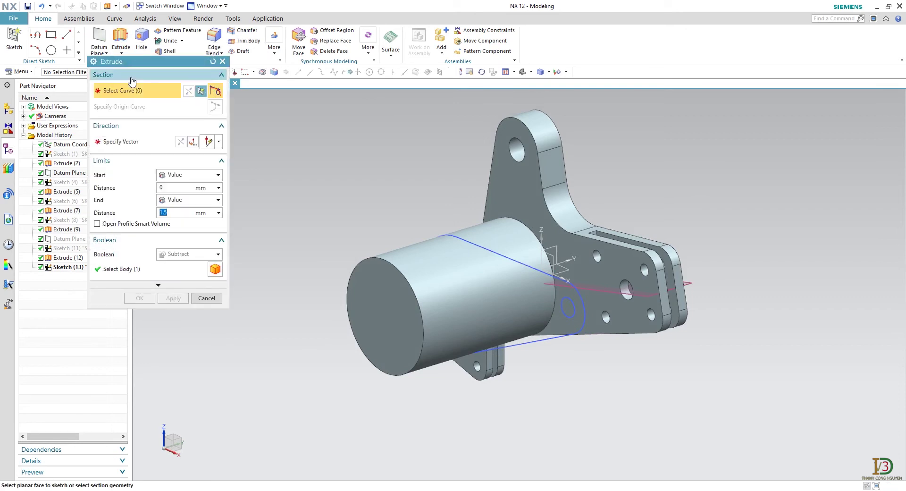
pyautogui.click(78, 268)
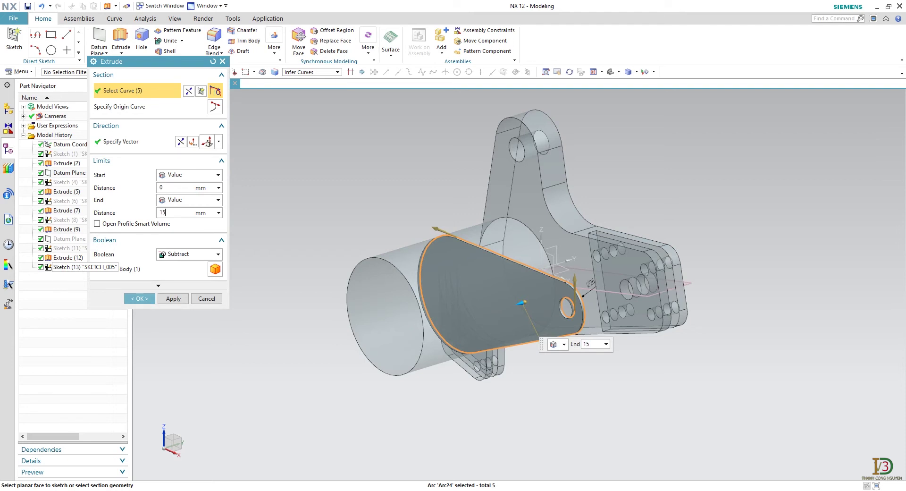
pyautogui.click(182, 257)
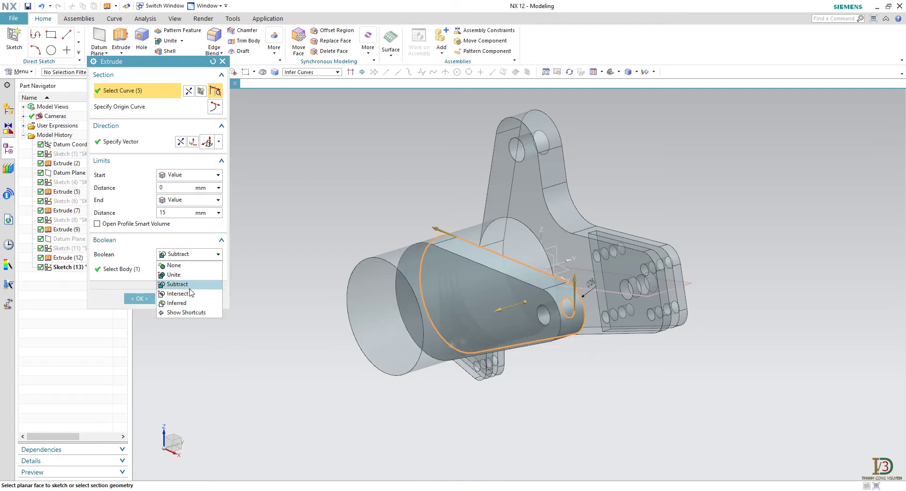
pyautogui.click(175, 274)
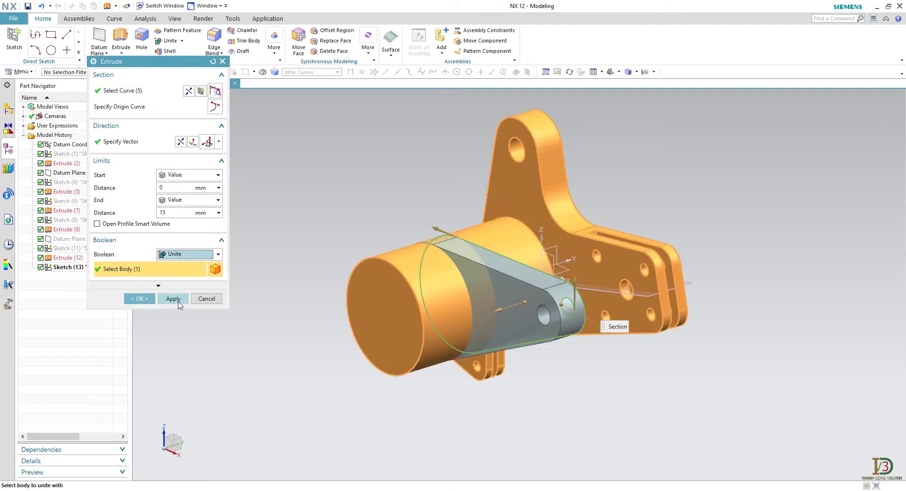
pyautogui.click(140, 298)
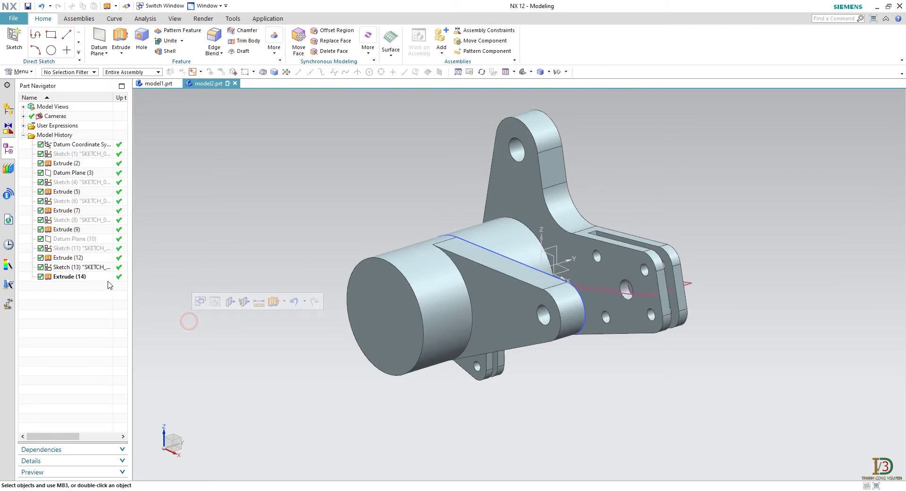
# - Hide the arm profile sketch, Sketch (13)
pyautogui.rightClick(92, 267)
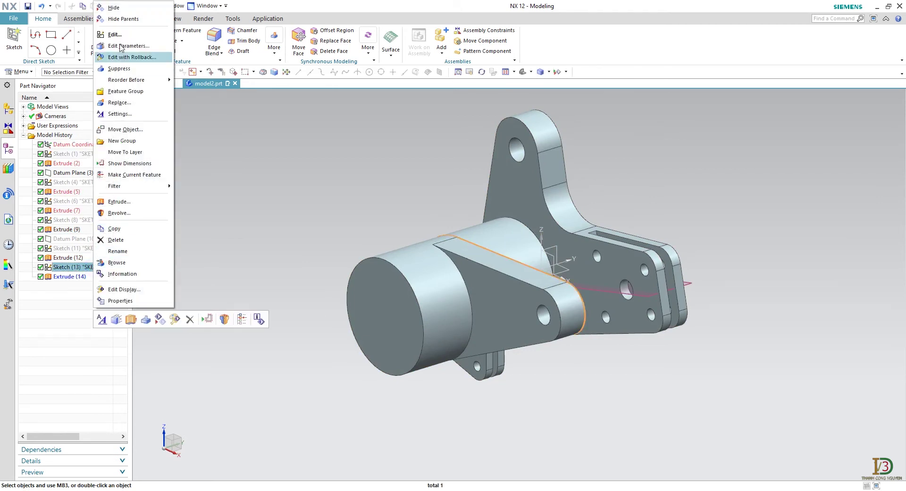
# - Hide Sketch (13) and create a sketch on Datum Plane (3) using the Inferred plane method, with the horizontal reference direction reversed
pyautogui.click(116, 8)
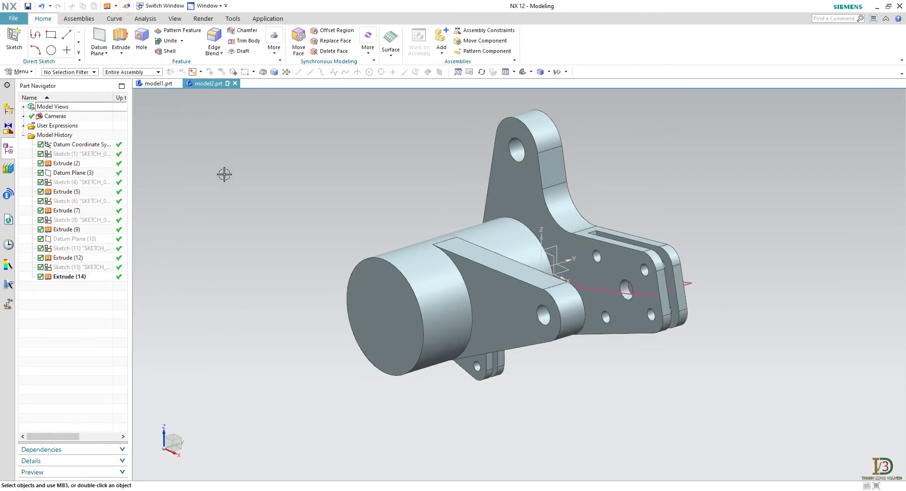
pyautogui.click(14, 39)
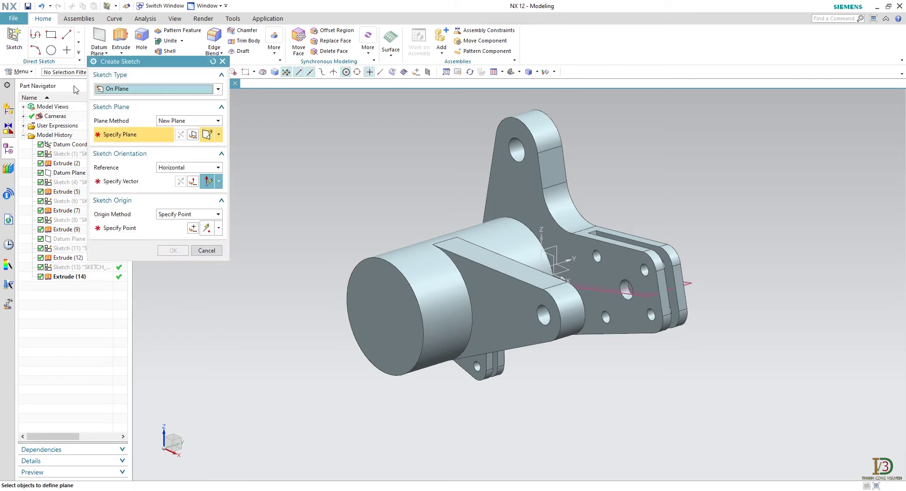
pyautogui.click(175, 121)
pyautogui.click(173, 126)
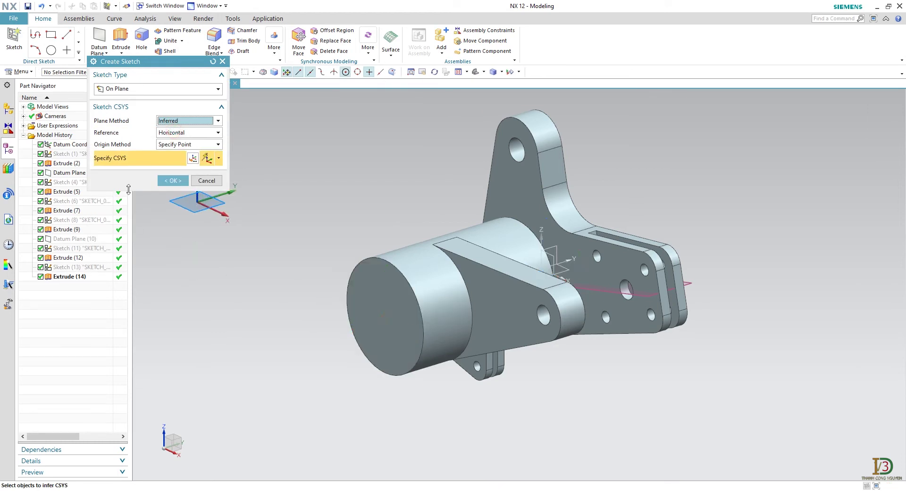
pyautogui.click(71, 173)
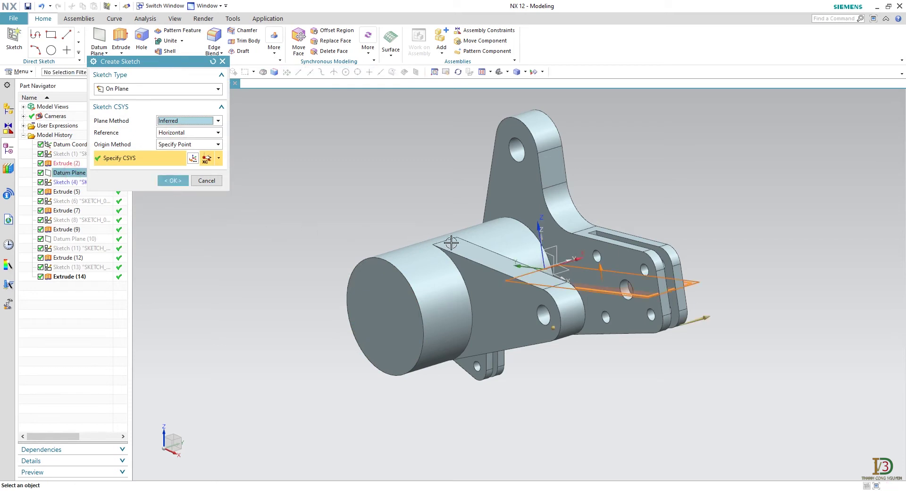
pyautogui.click(701, 320)
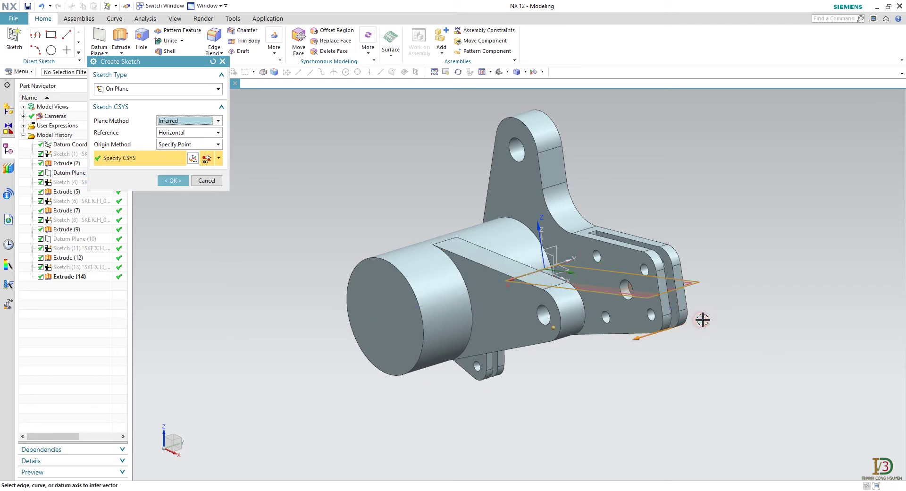
pyautogui.click(179, 181)
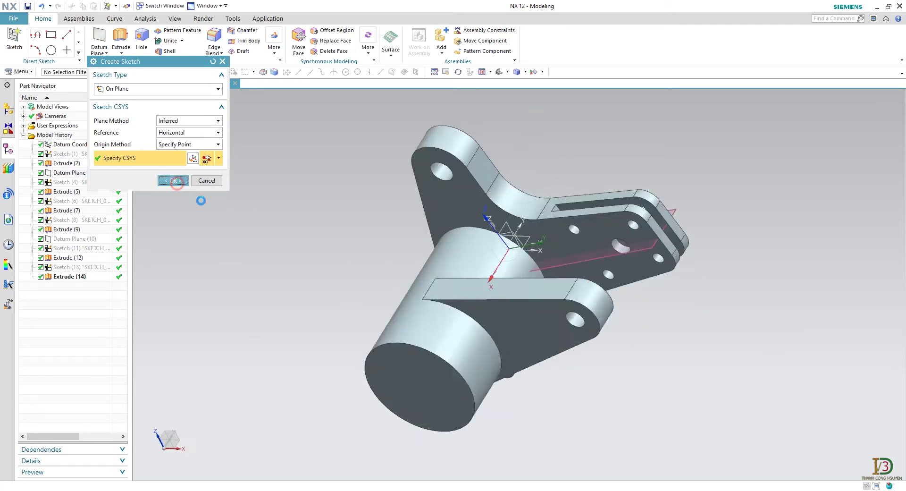
pyautogui.keyDown('shift'); pyautogui.moveTo(432, 204); pyautogui.dragTo(340, 283, button='middle'); pyautogui.keyUp('shift')
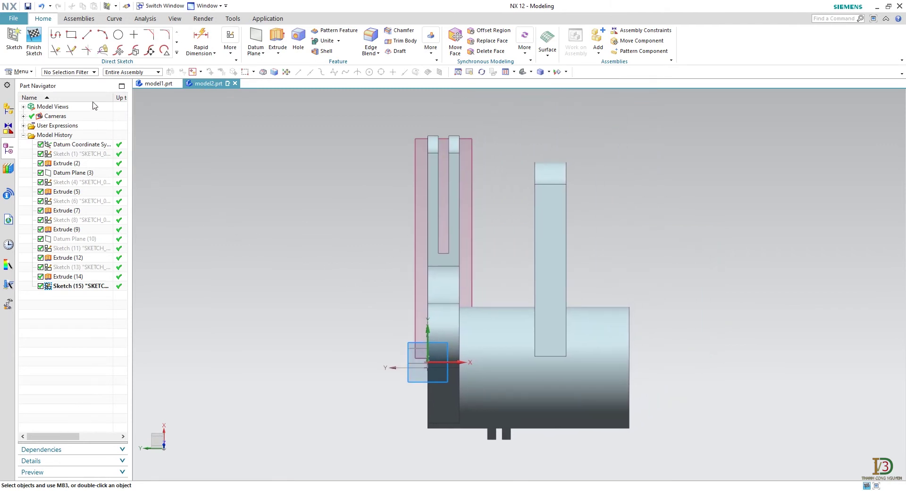
# - Draw a closed four-sided profile about 14 mm wide and 47 mm high beside the model, with a slanted lower edge
pyautogui.click(56, 35)
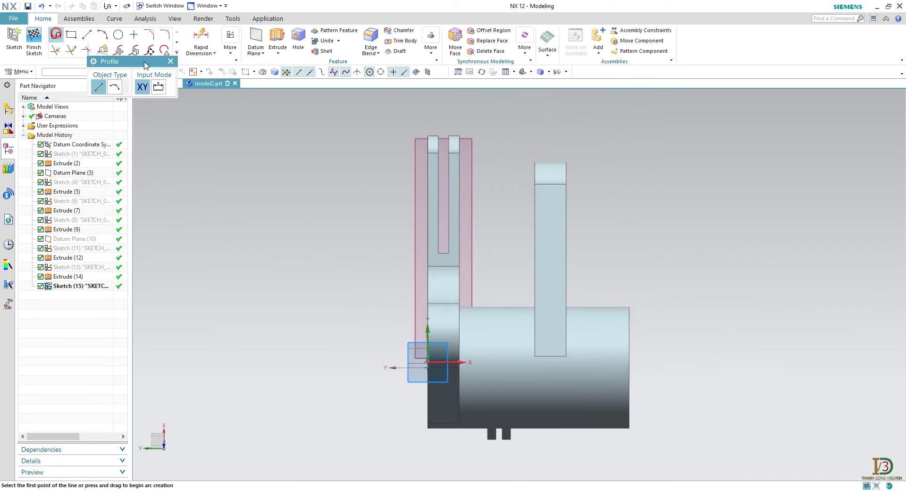
pyautogui.click(646, 167)
pyautogui.click(675, 167)
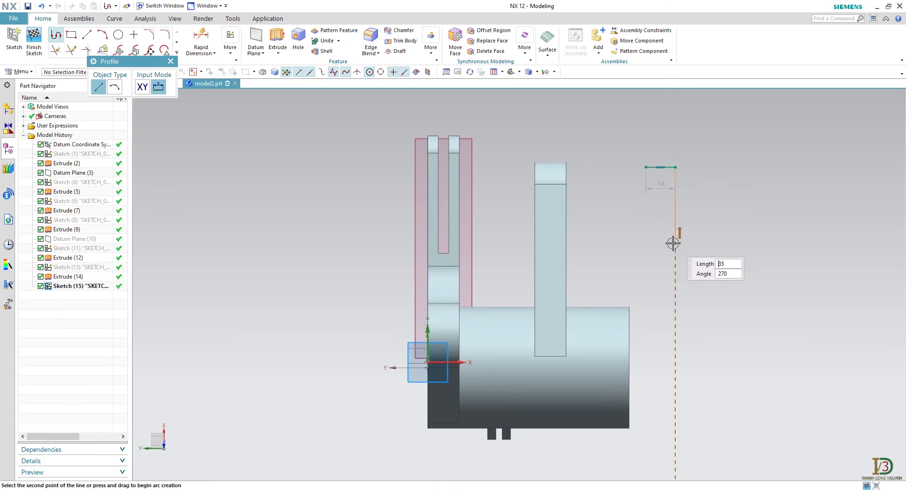
pyautogui.click(676, 263)
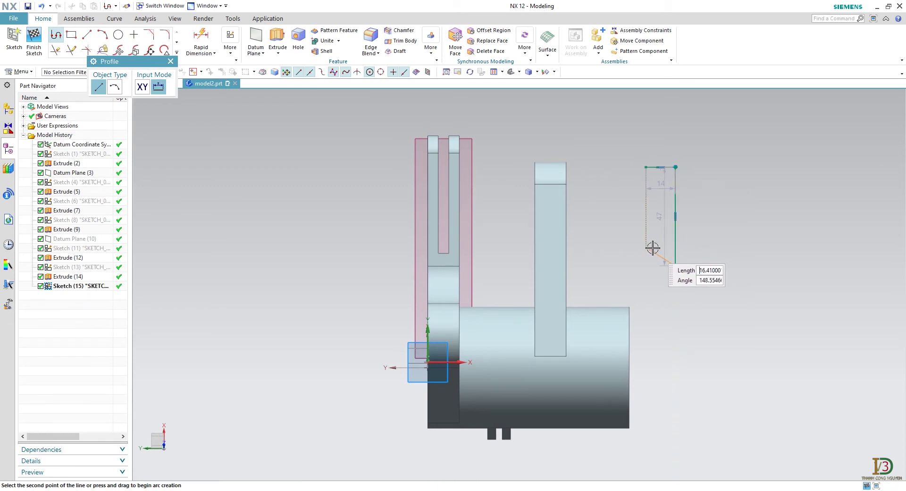
pyautogui.click(646, 246)
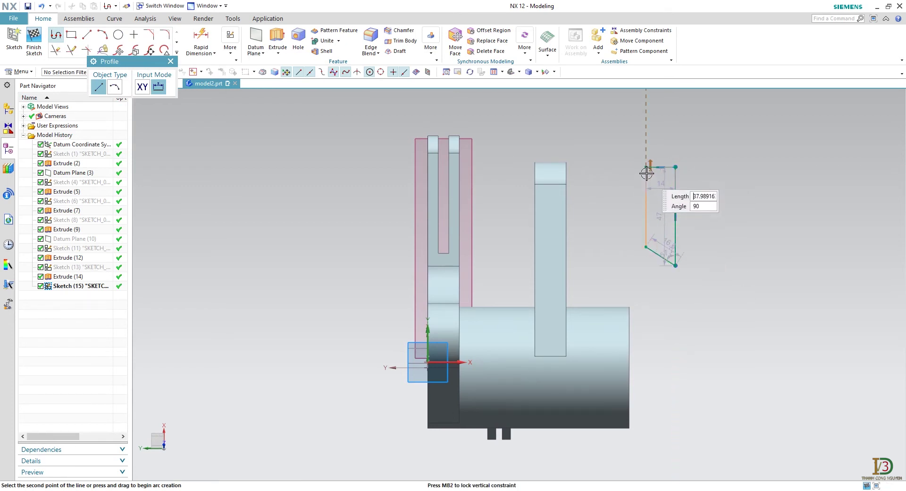
pyautogui.click(646, 168)
pyautogui.middleClick(624, 187)
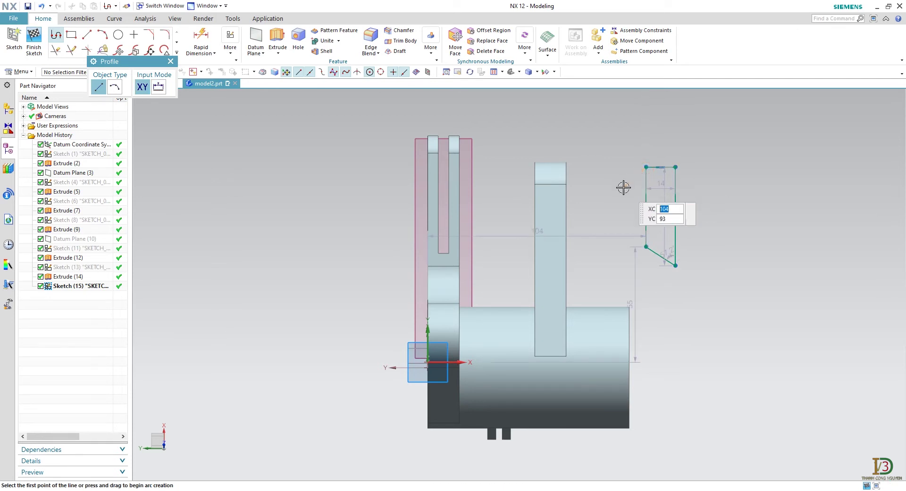
# - Project the face edges along the arm's side nearest the new profile into the sketch
pyautogui.click(19, 71)
pyautogui.moveTo(44, 118)
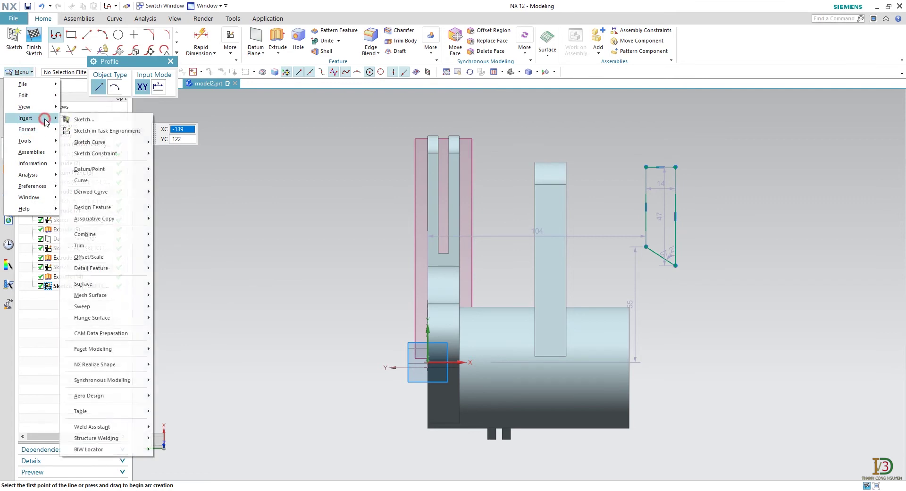
pyautogui.moveTo(113, 150)
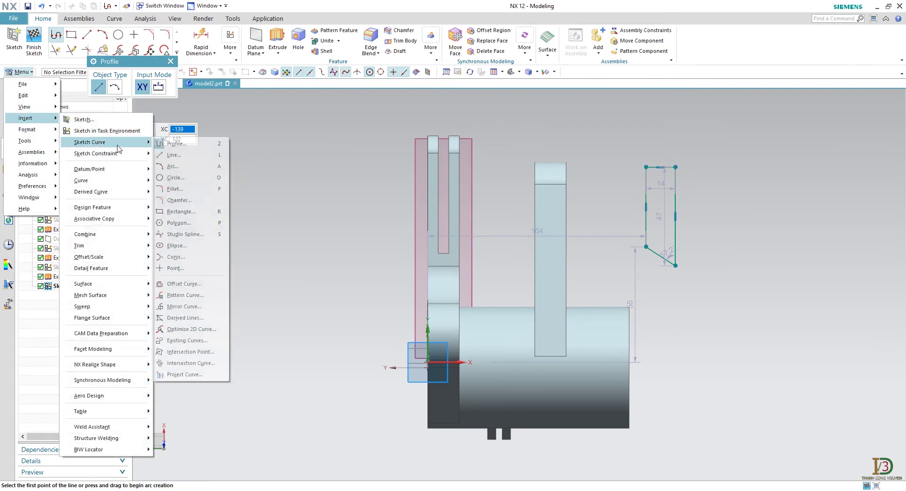
pyautogui.click(211, 375)
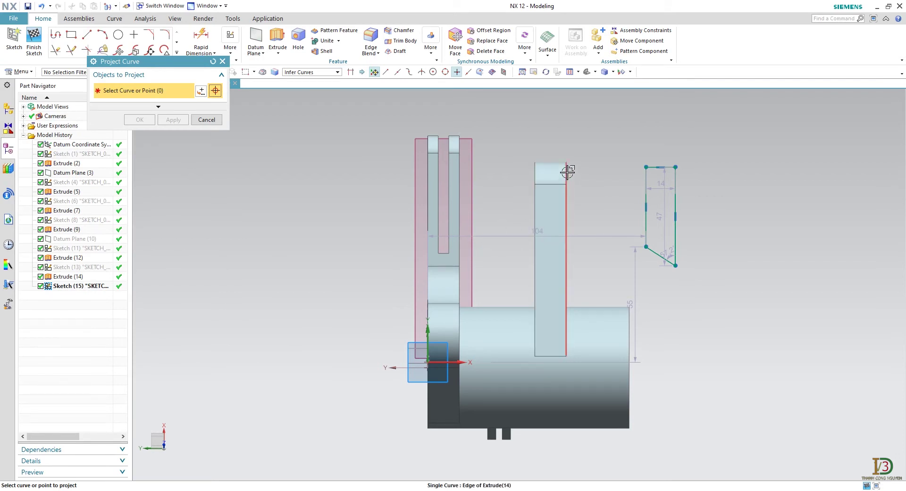
pyautogui.click(567, 173)
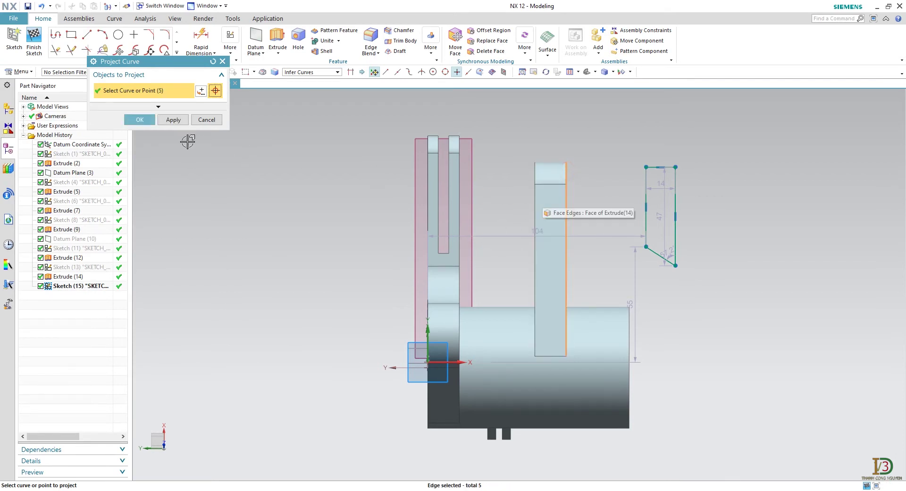
pyautogui.click(140, 120)
# - Select the projected arm edges with the Curve selection filter and convert them to reference curves
pyautogui.click(90, 73)
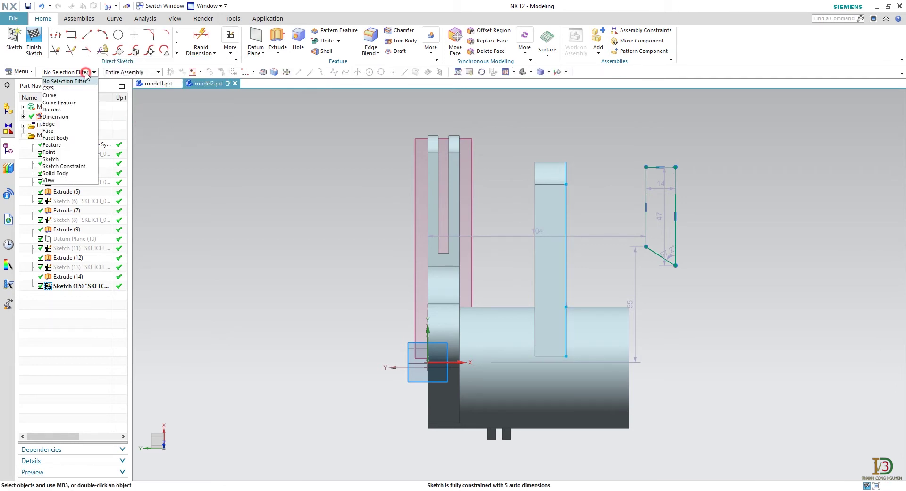
pyautogui.click(80, 95)
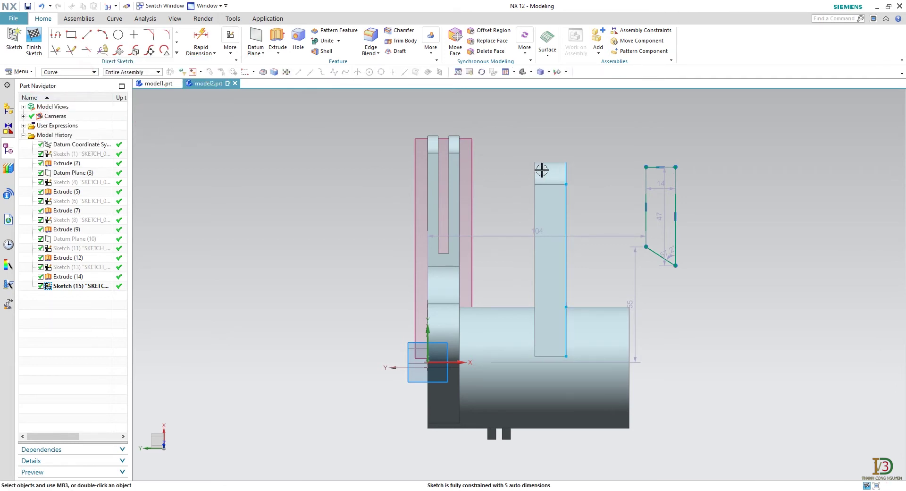
pyautogui.moveTo(559, 144); pyautogui.dragTo(581, 381)
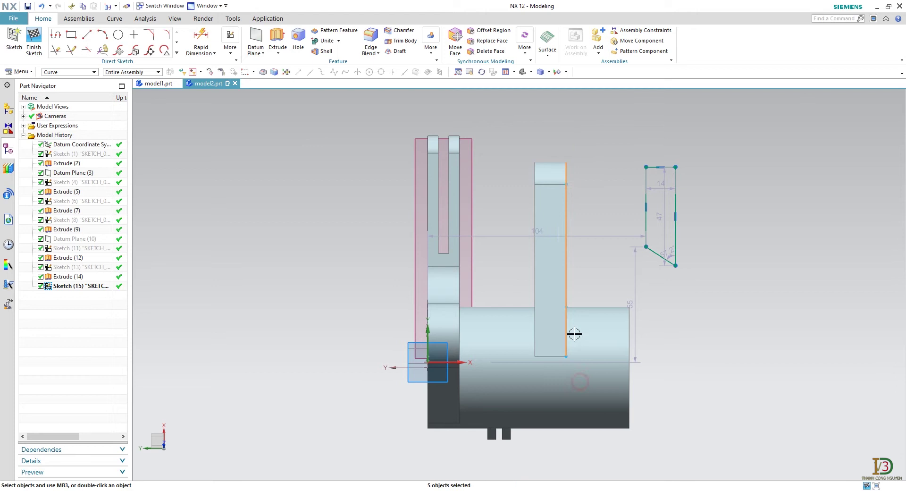
pyautogui.rightClick(566, 271)
pyautogui.click(616, 372)
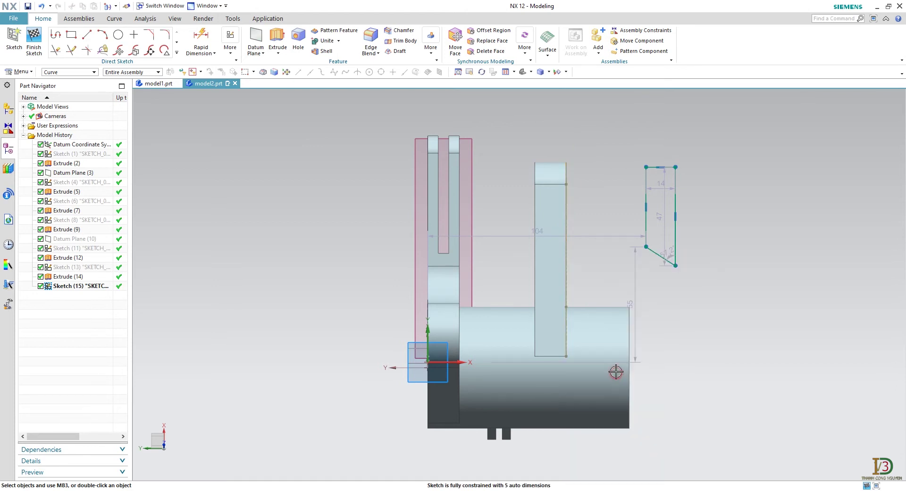
# - Make the profile's upper outer corner coincident with the upper endpoint of the projected arm edge
pyautogui.click(230, 47)
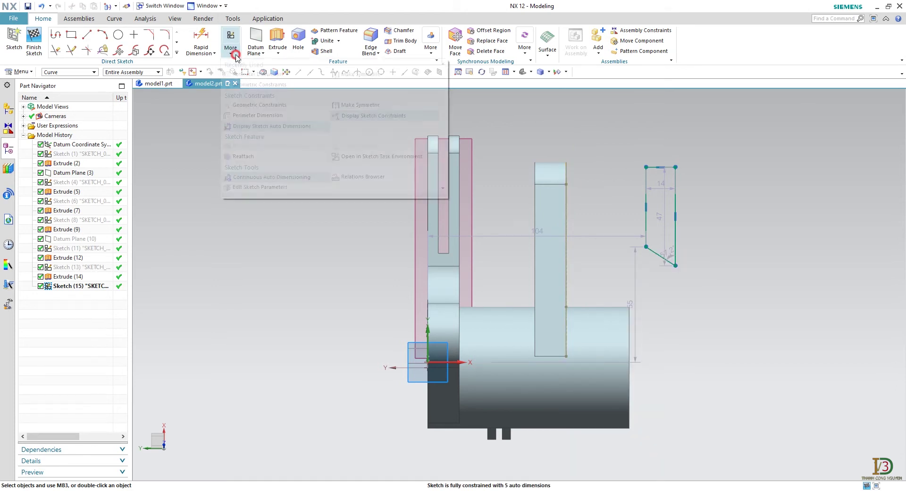
pyautogui.click(240, 83)
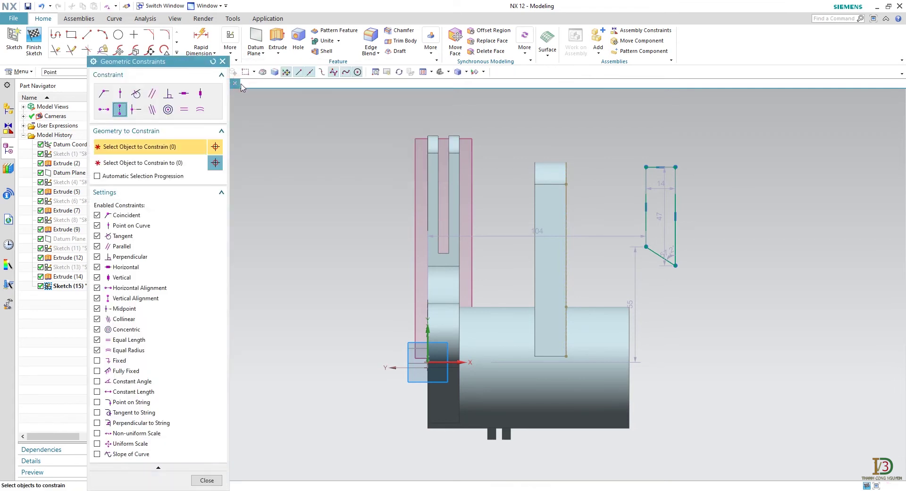
pyautogui.click(104, 93)
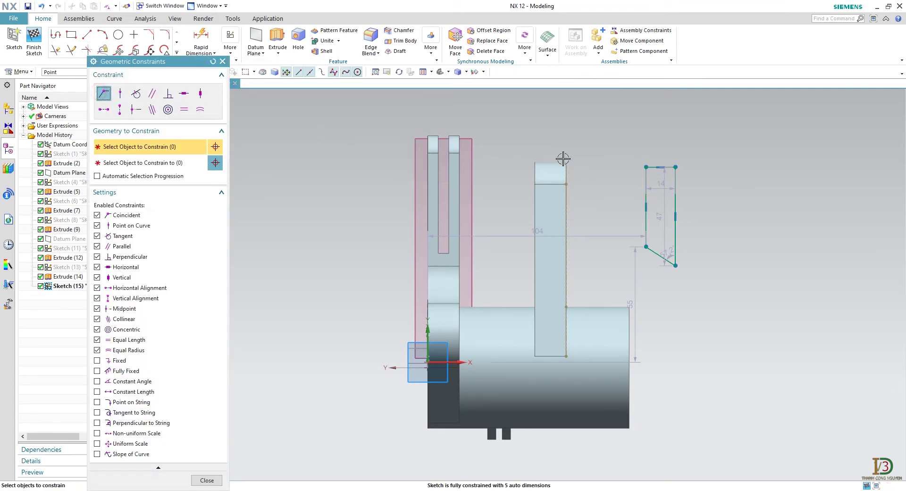
pyautogui.click(676, 167)
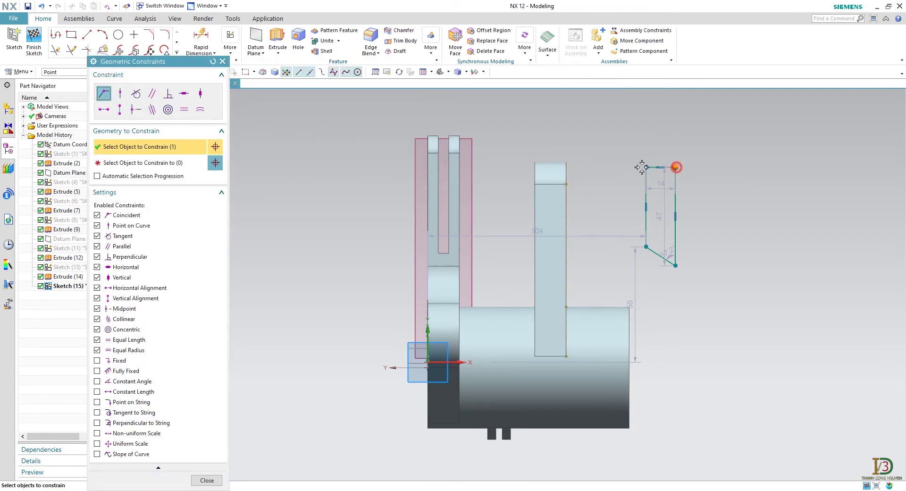
pyautogui.click(191, 162)
pyautogui.click(567, 163)
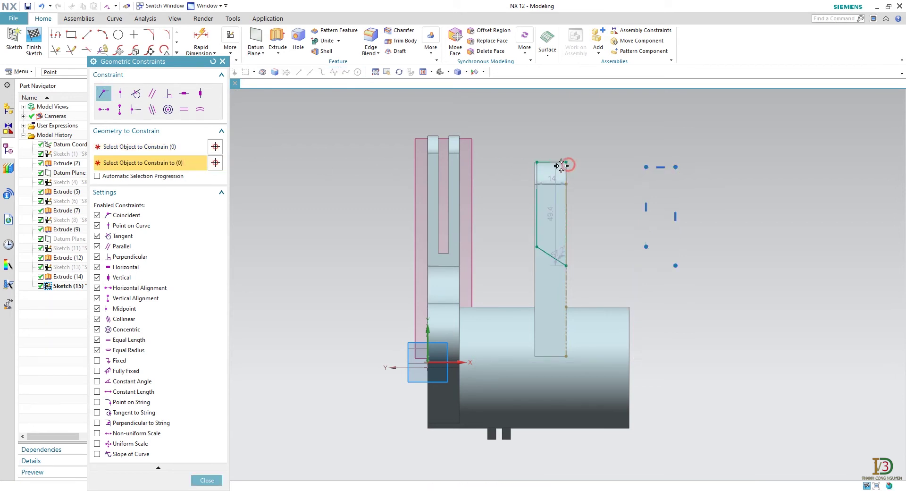
pyautogui.click(222, 62)
# - Dimension the distance between the profile's two vertical edges as 5 mm
pyautogui.click(201, 37)
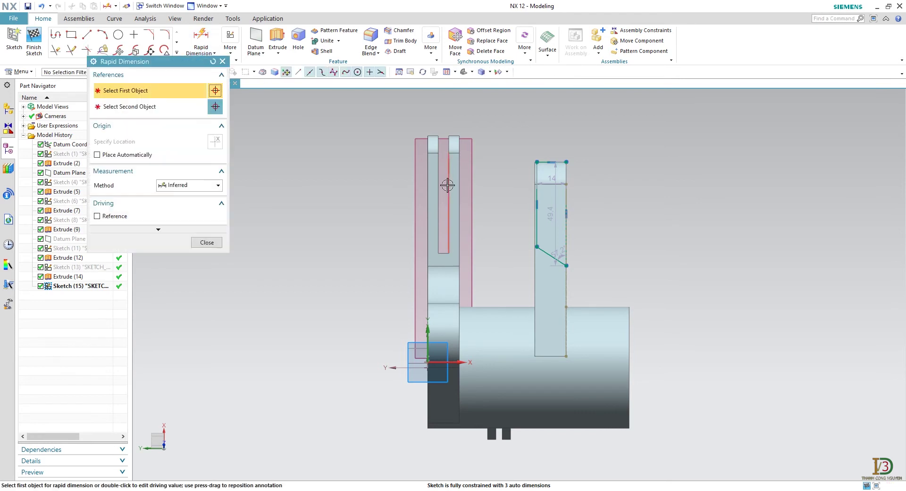
pyautogui.scroll(2, 546, 210)
pyautogui.click(531, 191)
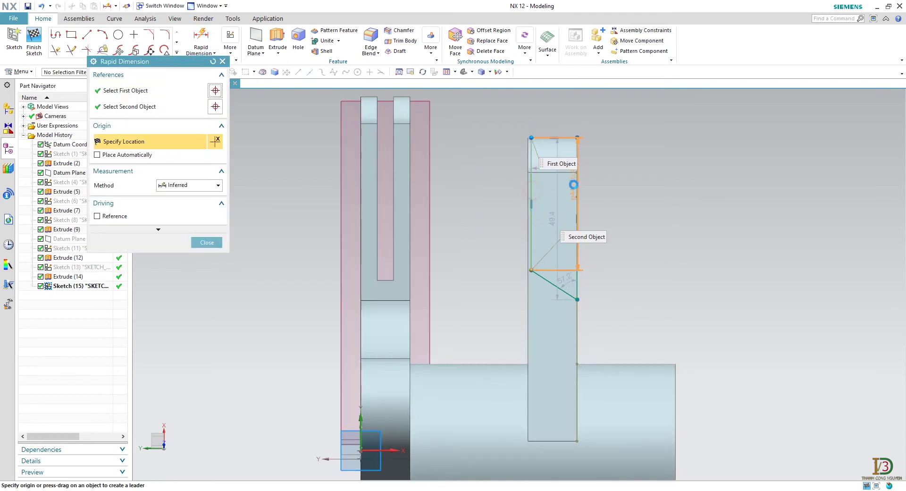
pyautogui.click(577, 184)
pyautogui.click(557, 118)
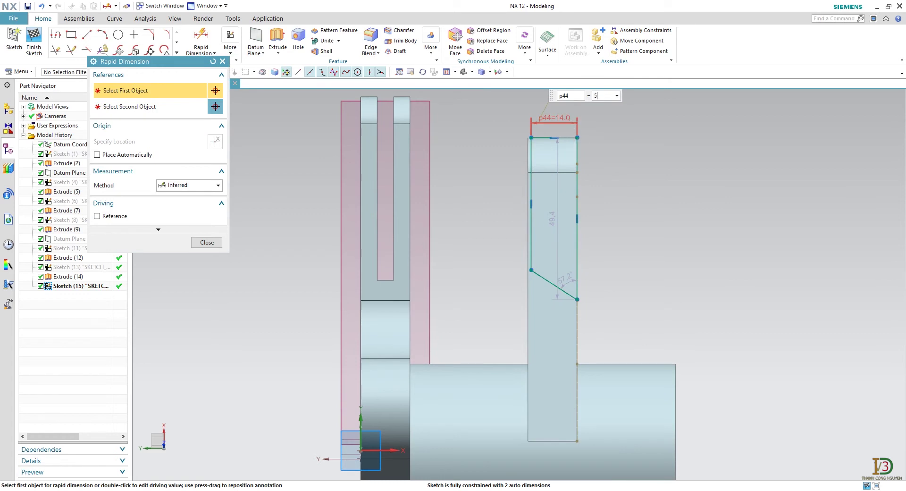
pyautogui.write('5')
pyautogui.press('Return')
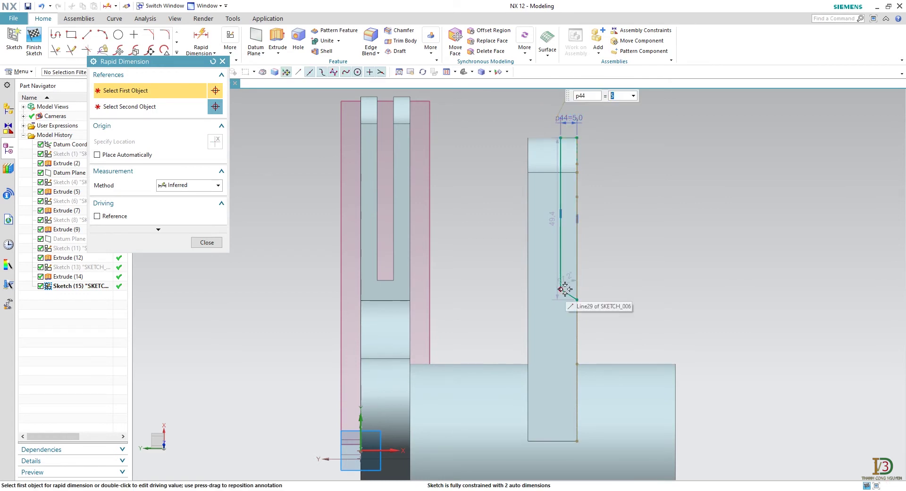
# - Dimension the vertical height of the profile's slanted edge as 15 mm
pyautogui.click(564, 289)
pyautogui.click(578, 300)
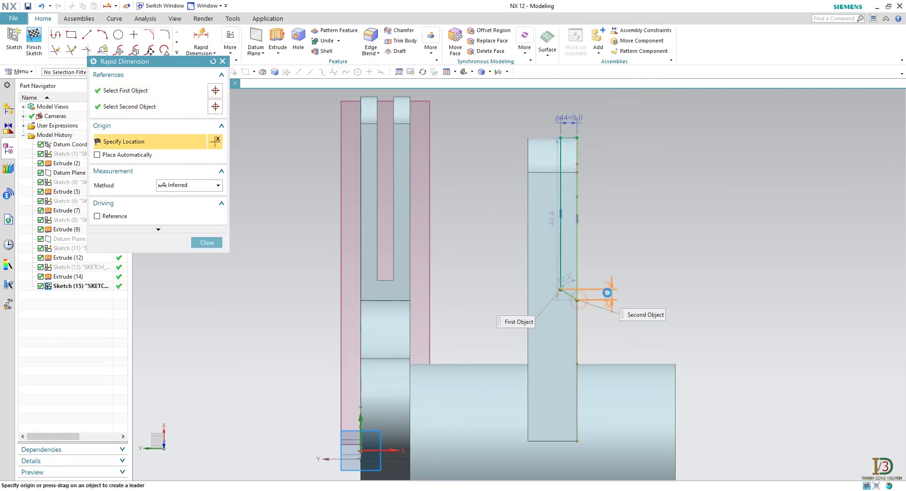
pyautogui.click(617, 293)
pyautogui.write('1')
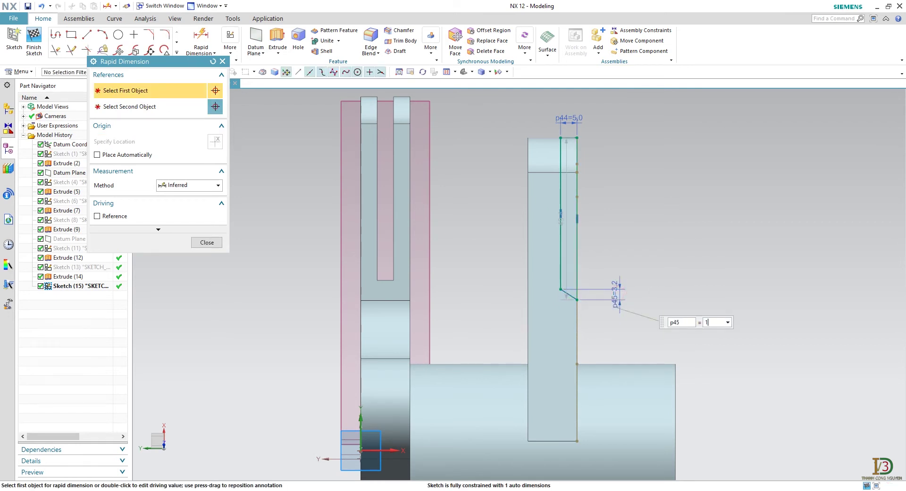
pyautogui.write('5')
pyautogui.press('Return')
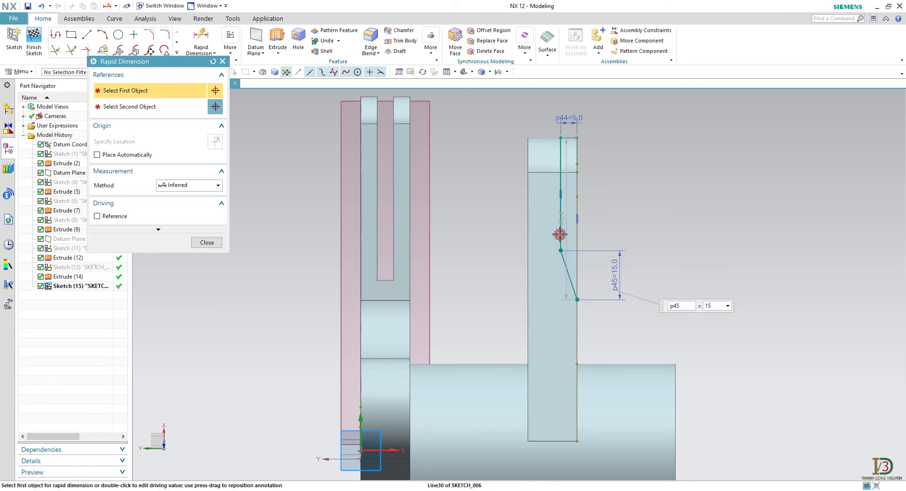
# - Dimension the profile's shorter vertical edge as 43 mm and finish dimensioning
pyautogui.click(560, 182)
pyautogui.click(507, 209)
pyautogui.write('5')
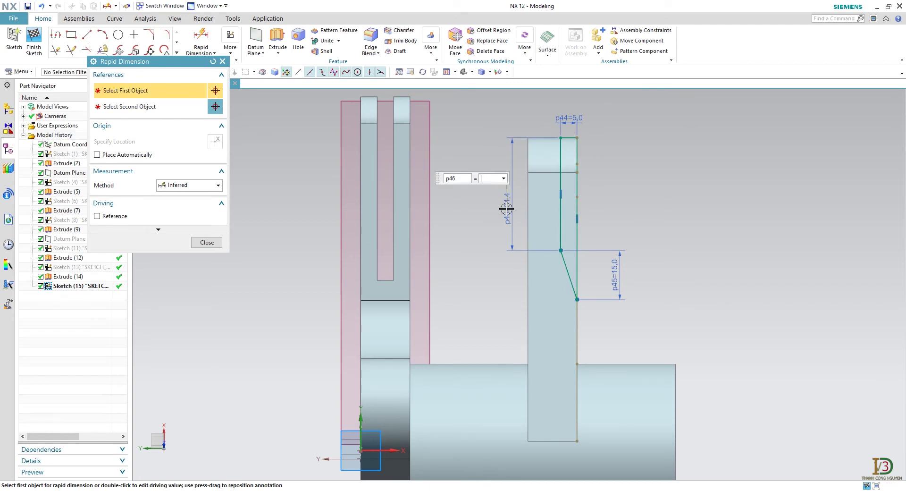
pyautogui.press('Return')
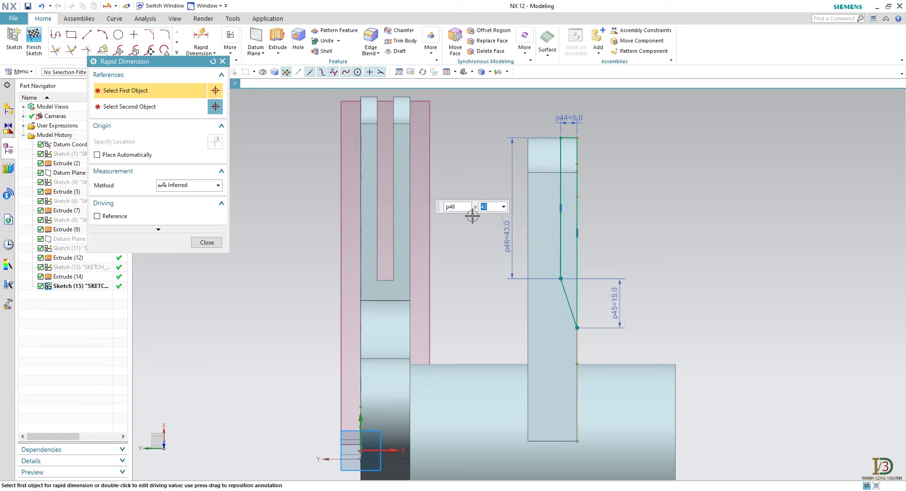
pyautogui.click(212, 243)
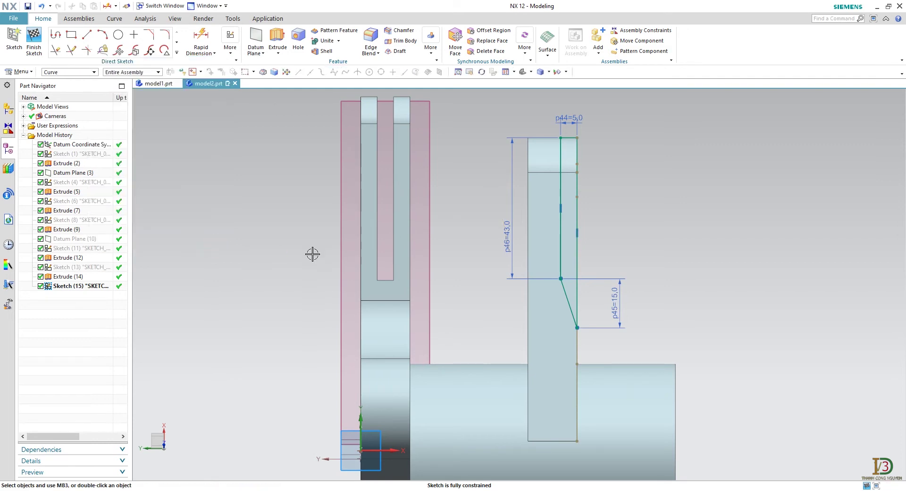
# - Finish the sketch and extrude the tapered profile Through All in both directions, subtracting it from the body
pyautogui.click(33, 40)
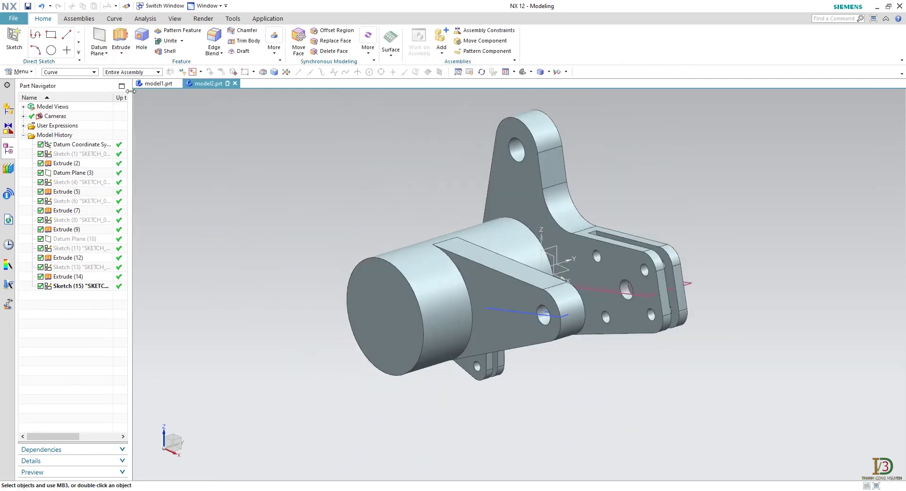
pyautogui.click(121, 39)
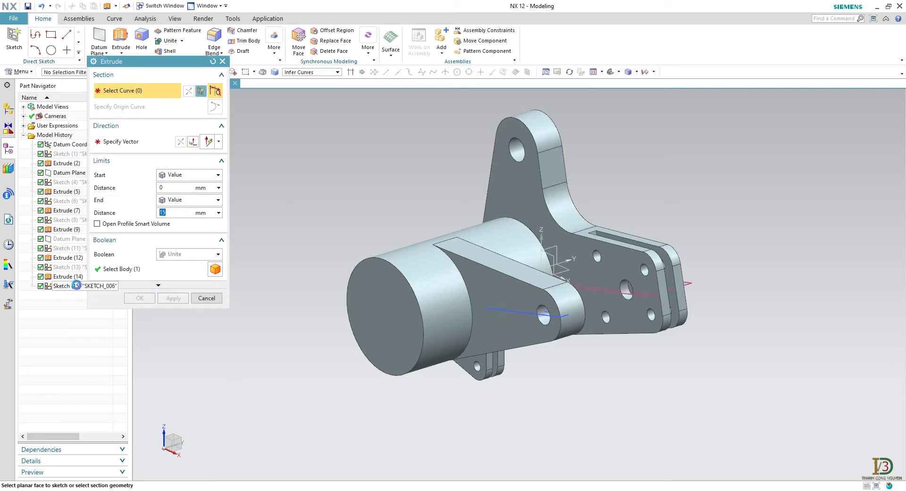
pyautogui.click(76, 286)
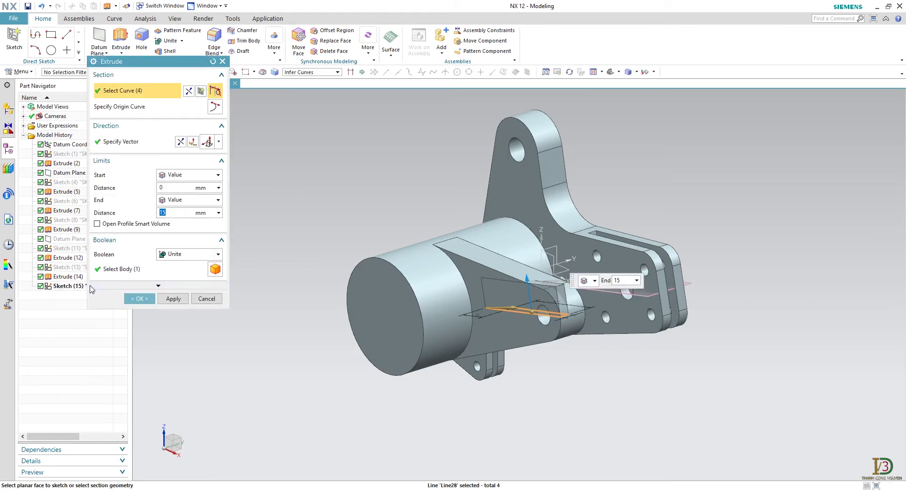
pyautogui.click(198, 176)
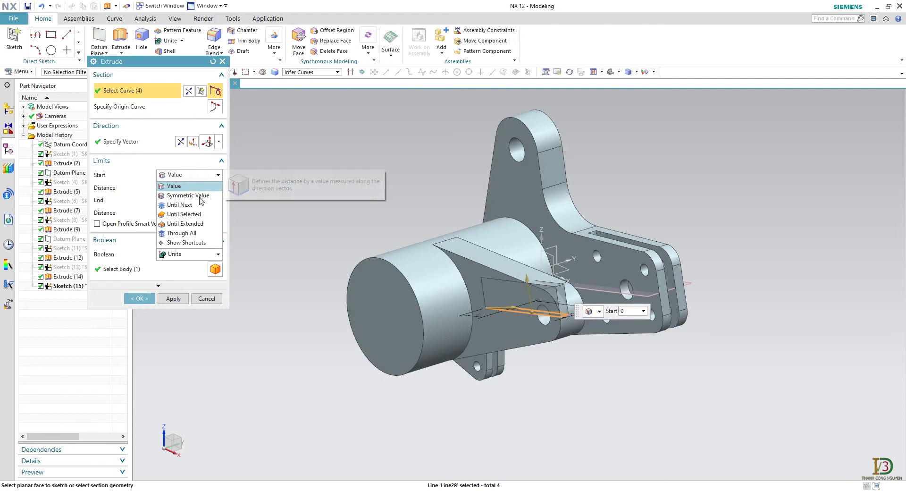
pyautogui.click(200, 234)
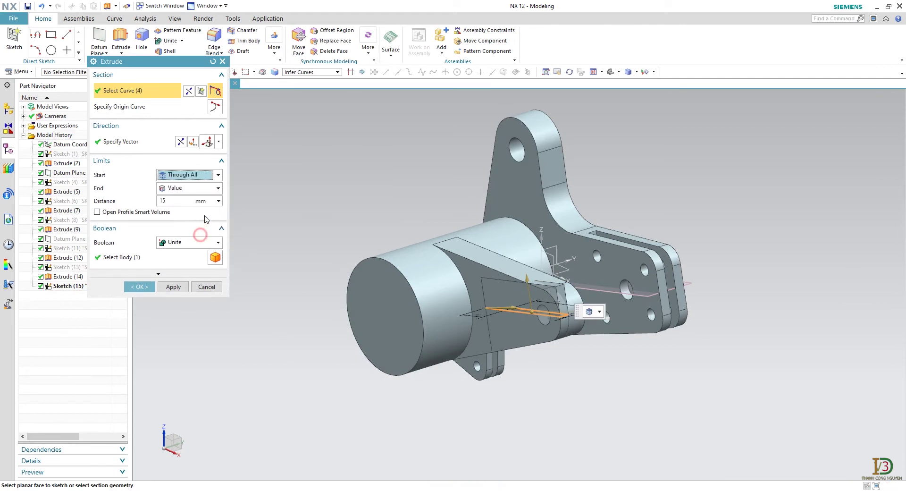
pyautogui.click(198, 188)
pyautogui.click(208, 246)
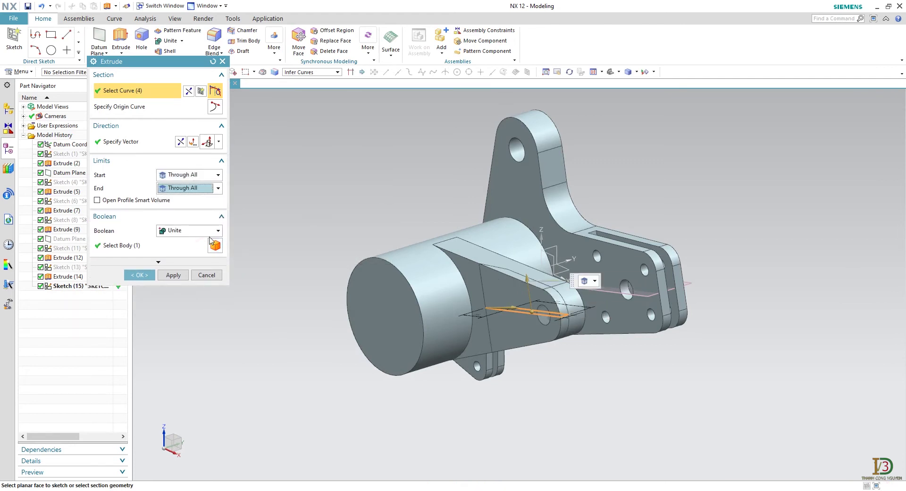
pyautogui.click(199, 232)
pyautogui.click(188, 260)
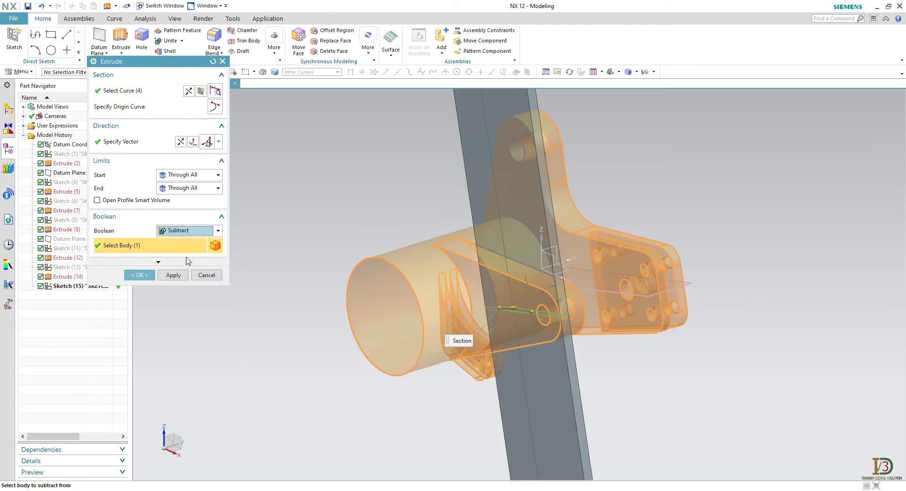
pyautogui.click(140, 275)
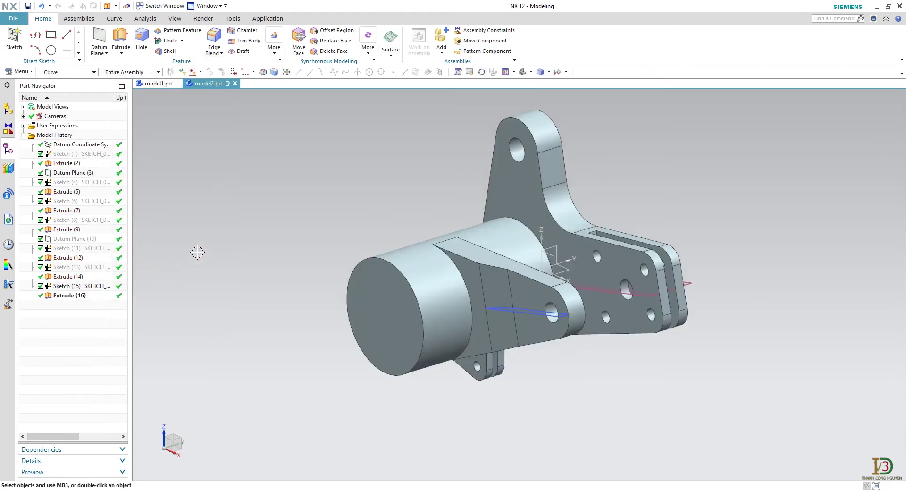
# - Hide the tapered profile sketch and the remaining visible datum plane
pyautogui.rightClick(97, 288)
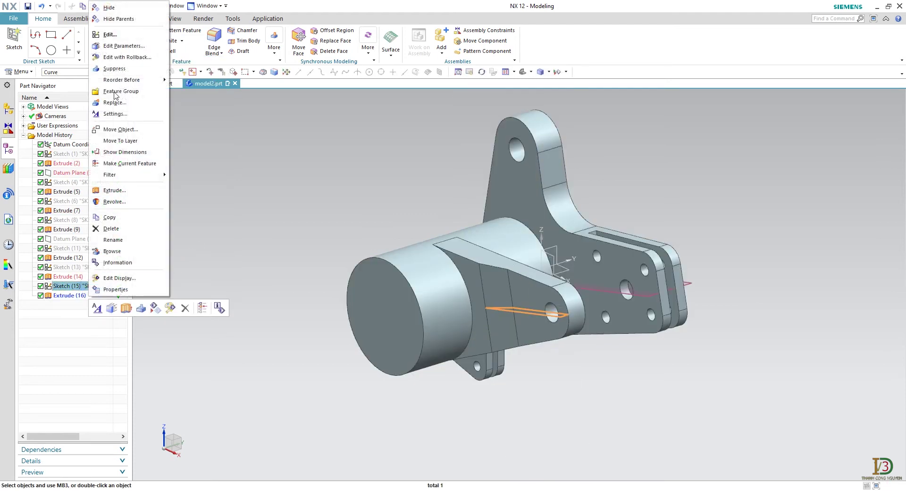
pyautogui.click(120, 19)
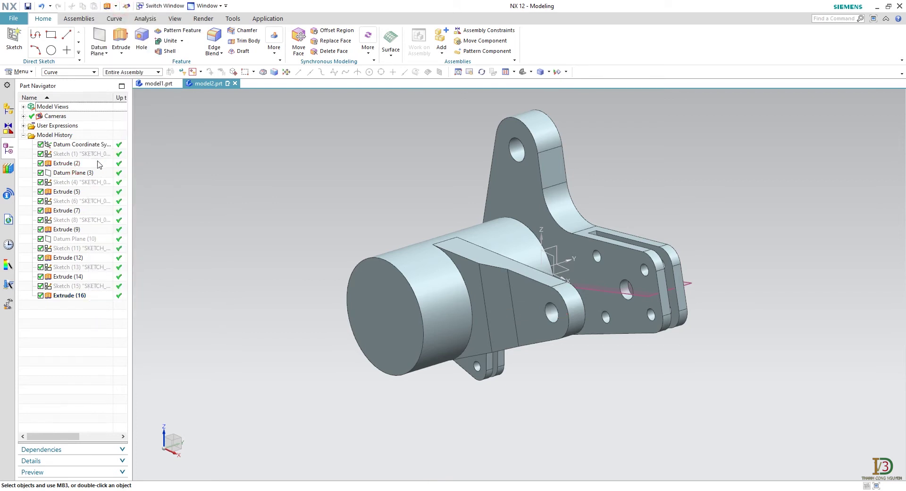
pyautogui.rightClick(71, 173)
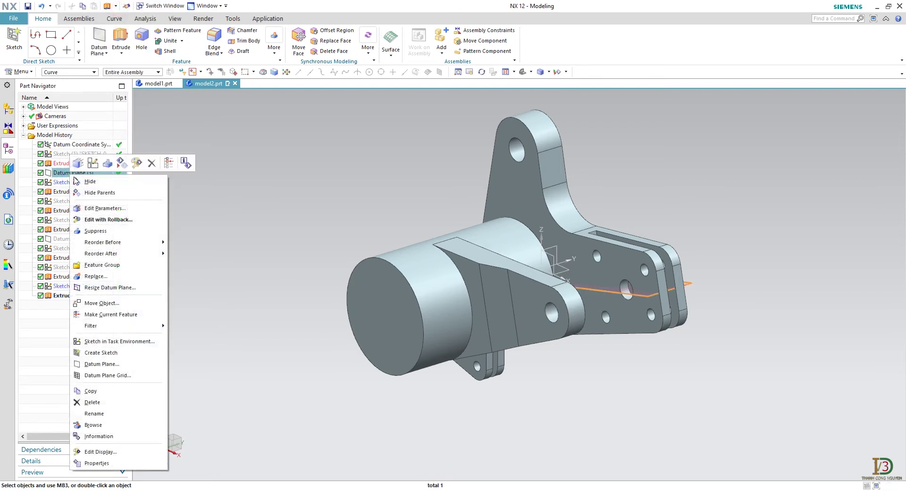
pyautogui.click(88, 181)
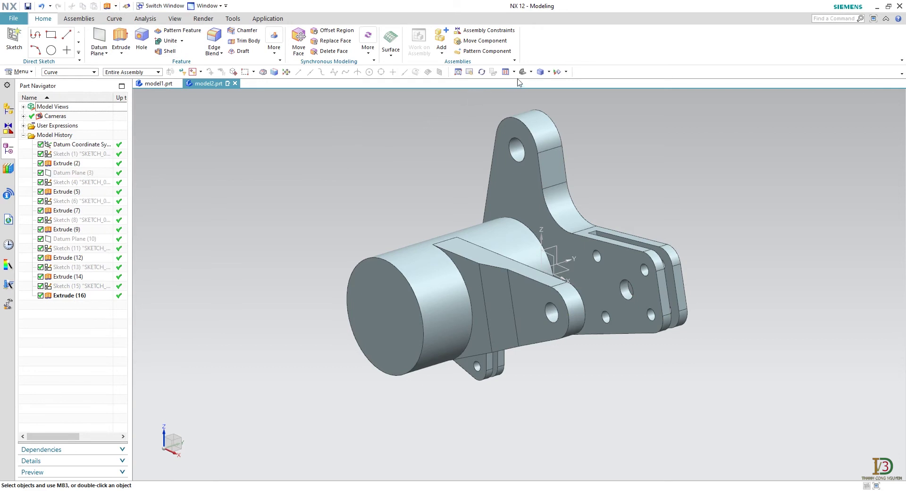
pyautogui.keyDown('shift'); pyautogui.moveTo(520, 83); pyautogui.dragTo(521, 84, button='middle'); pyautogui.keyUp('shift')
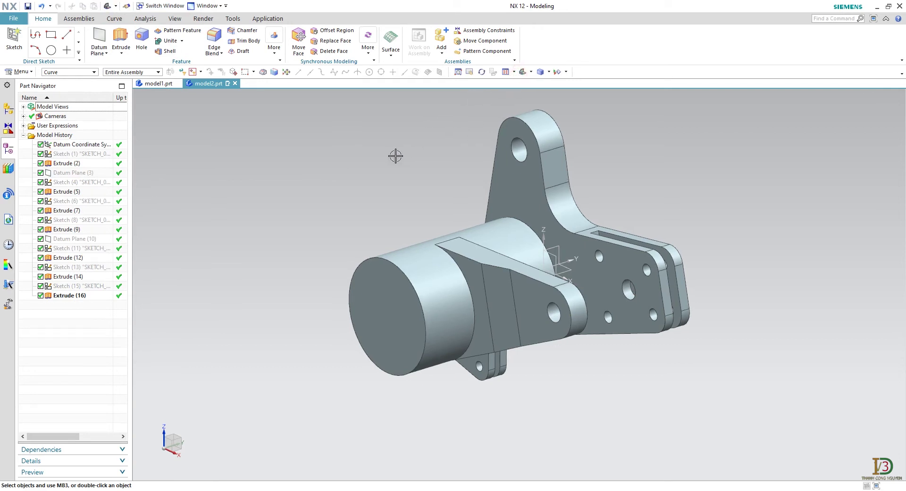
# - Start a sketch on a new plane offset 22 mm inward from the cylinder's flat end face
pyautogui.click(14, 38)
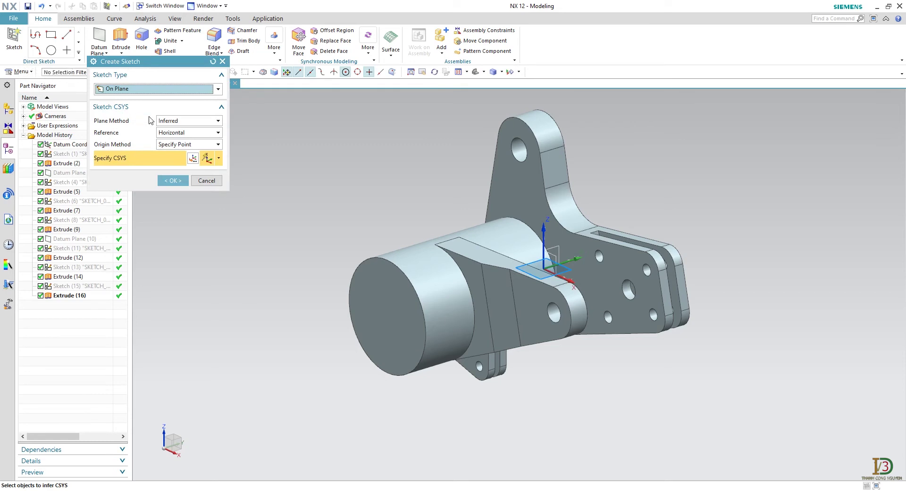
pyautogui.click(179, 124)
pyautogui.click(172, 137)
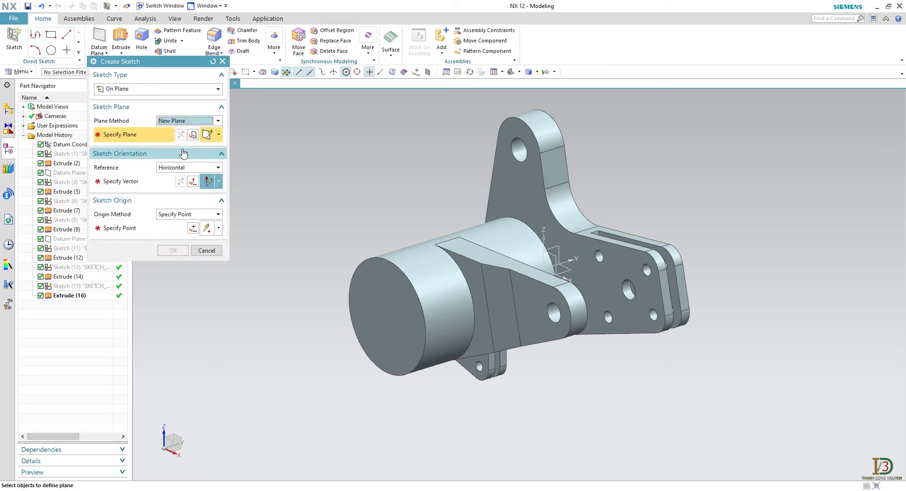
pyautogui.click(370, 281)
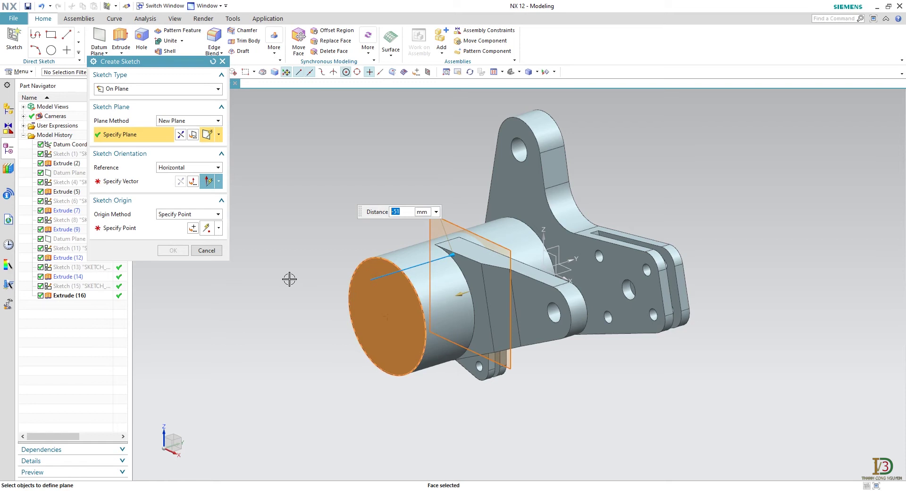
pyautogui.click(134, 182)
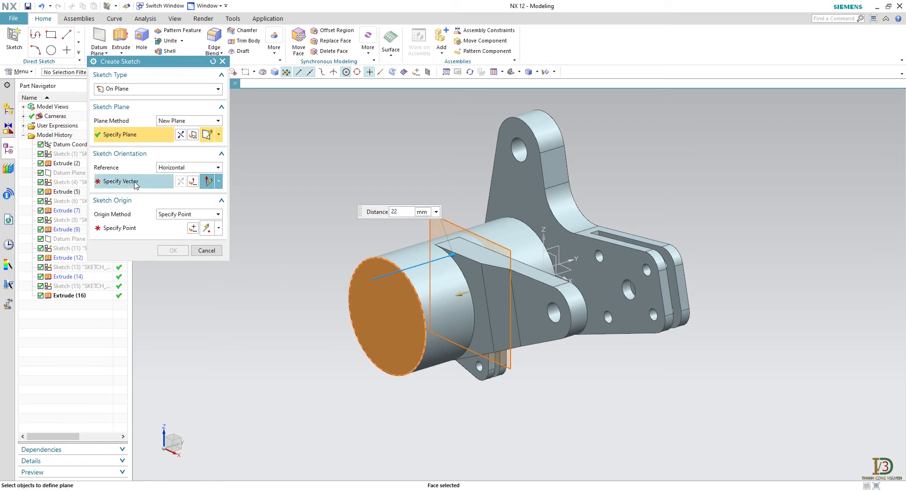
pyautogui.click(126, 136)
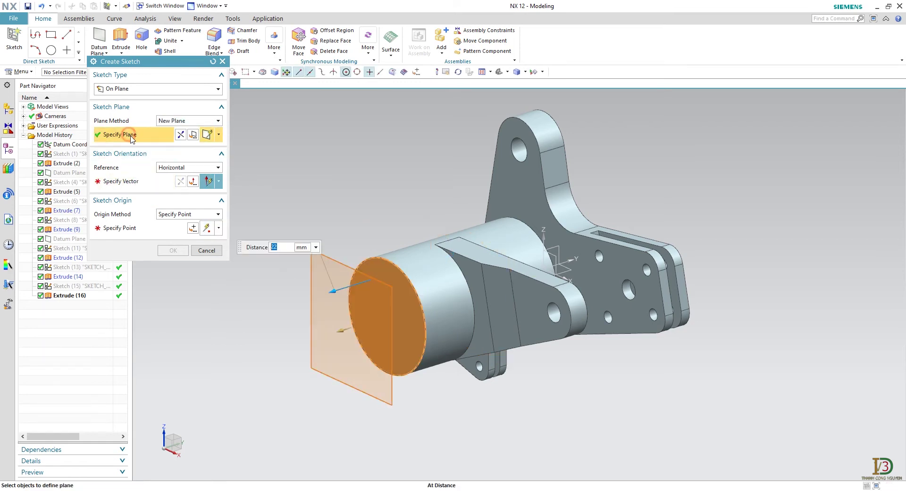
pyautogui.doubleClick(324, 296)
# - Orient the sketch horizontally along the X-axis, set its origin at the centre of the cylinder's end edge, and create it
pyautogui.click(139, 184)
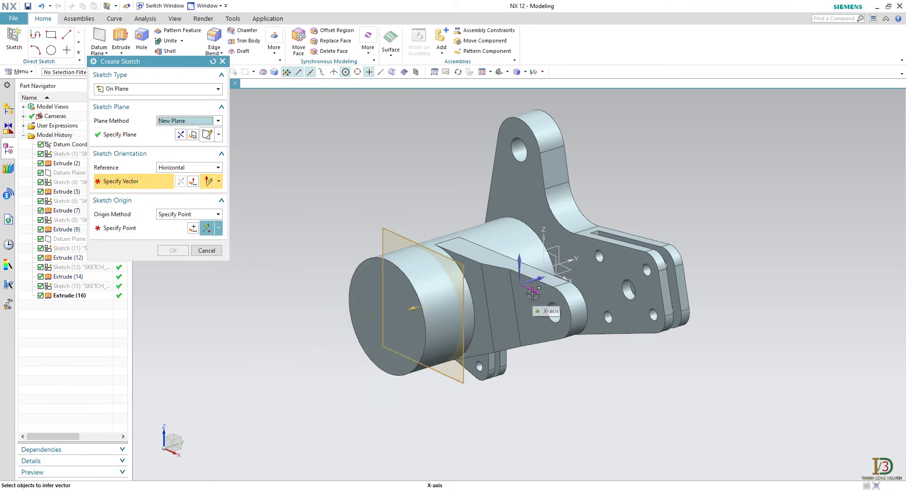
pyautogui.moveTo(533, 293)
pyautogui.click(578, 302)
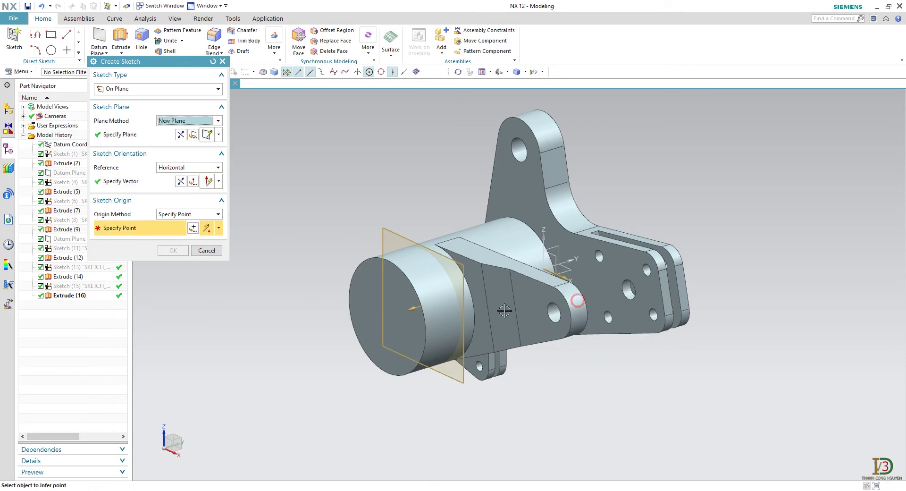
pyautogui.click(370, 261)
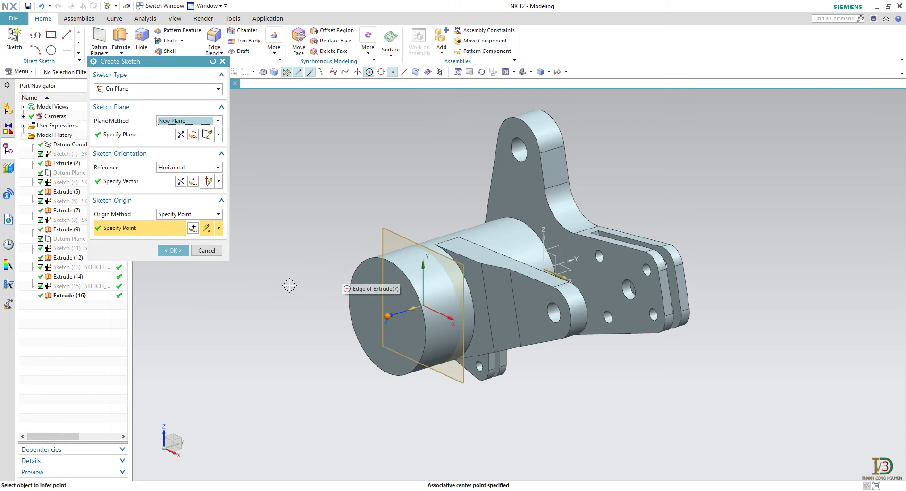
pyautogui.click(174, 250)
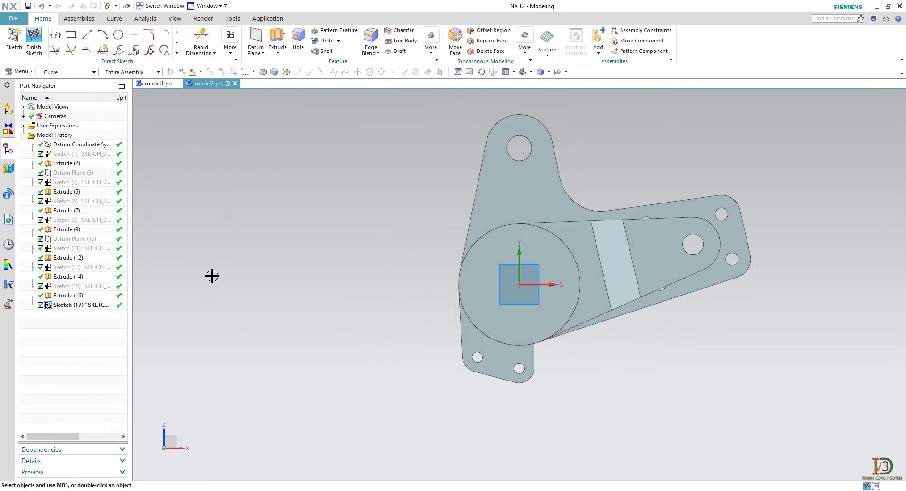
# - Draw a circle centred on the sketch origin that matches the cylinder's outer edge
pyautogui.scroll(-2, 288, 219)
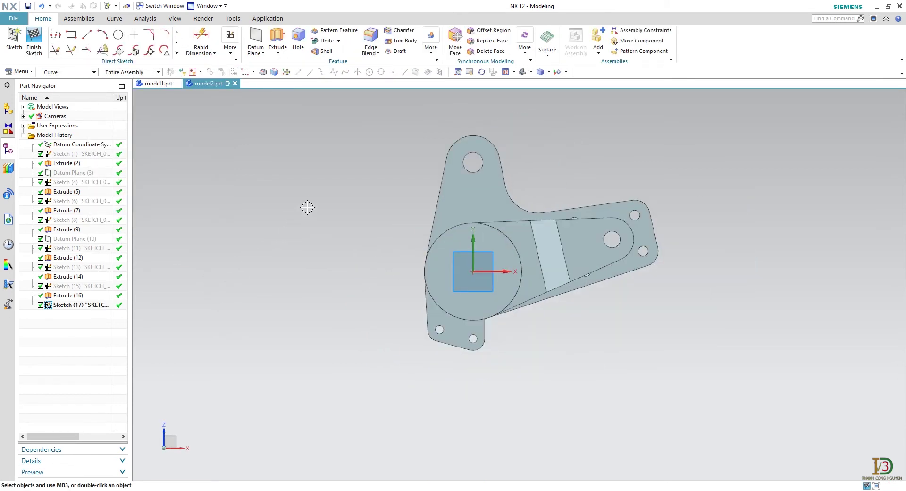
pyautogui.moveTo(310, 205)
pyautogui.keyDown('shift'); pyautogui.mouseDown(button='middle')
pyautogui.moveTo(302, 245)
pyautogui.moveTo(287, 254)
pyautogui.mouseUp(button='middle'); pyautogui.keyUp('shift')
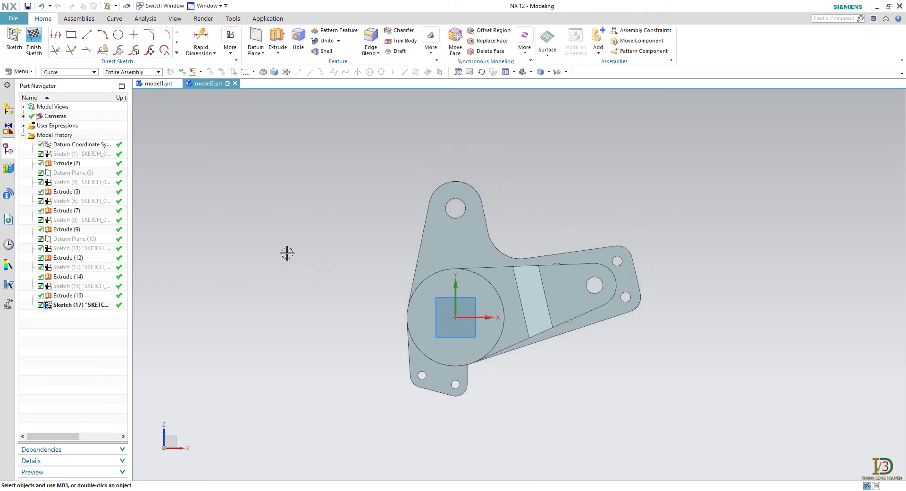
pyautogui.click(118, 35)
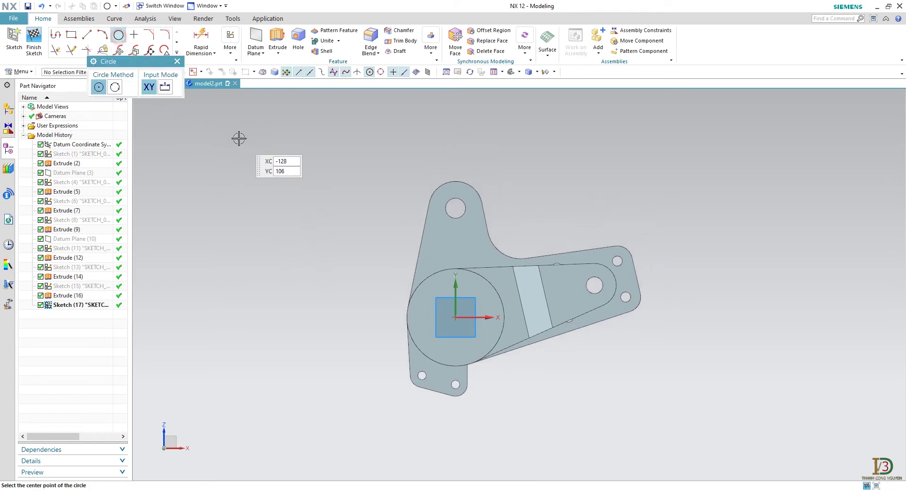
pyautogui.click(455, 316)
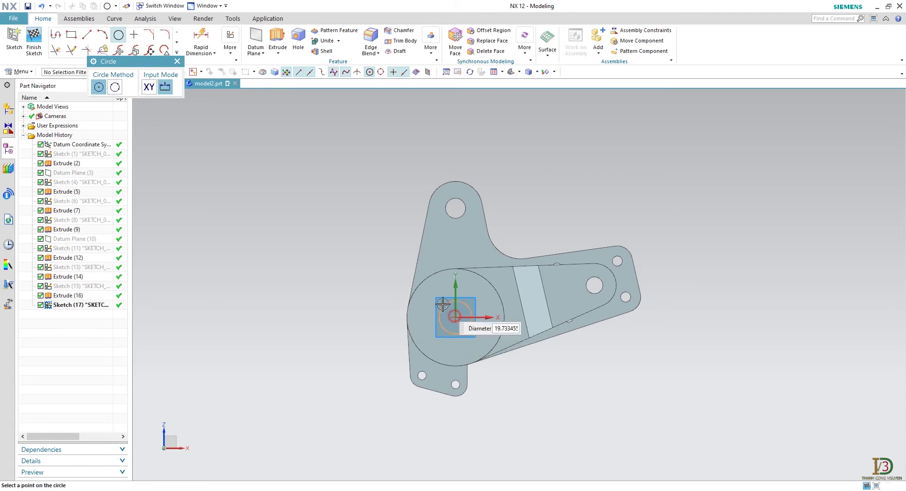
pyautogui.click(426, 278)
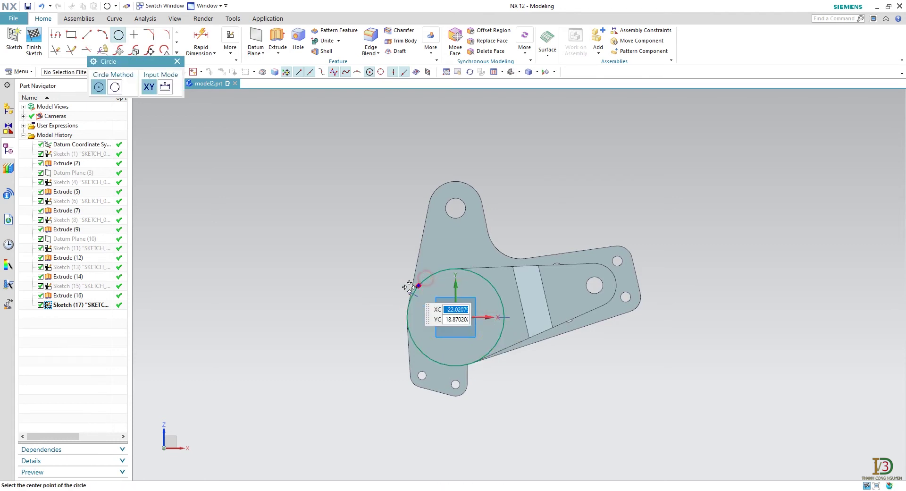
pyautogui.click(178, 62)
# - Draw a vertical line about 128 mm long upward from the sketch origin and convert it to a reference line
pyautogui.click(88, 39)
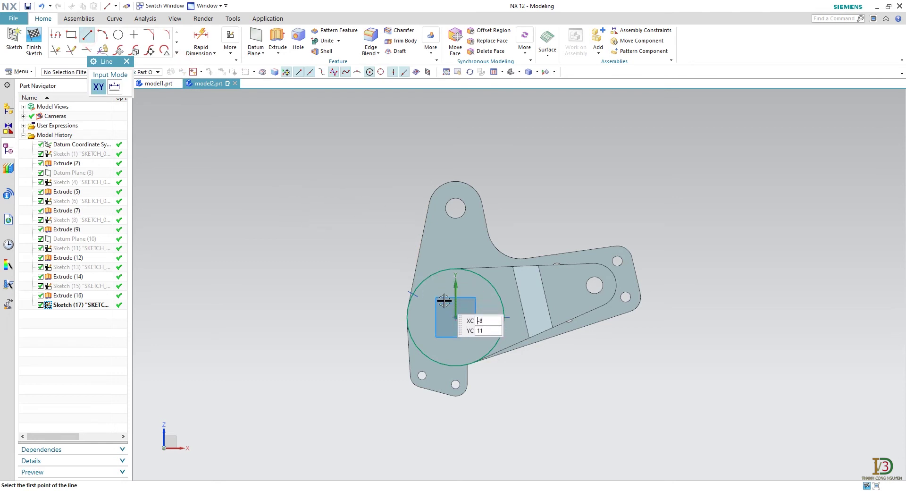
pyautogui.click(456, 318)
pyautogui.scroll(-1, 455, 143)
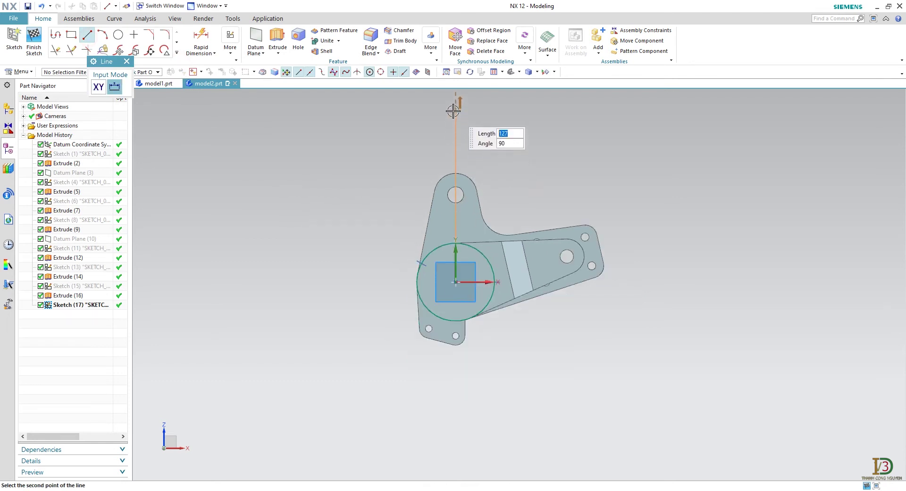
pyautogui.click(452, 112)
pyautogui.press('Escape')
pyautogui.click(455, 125)
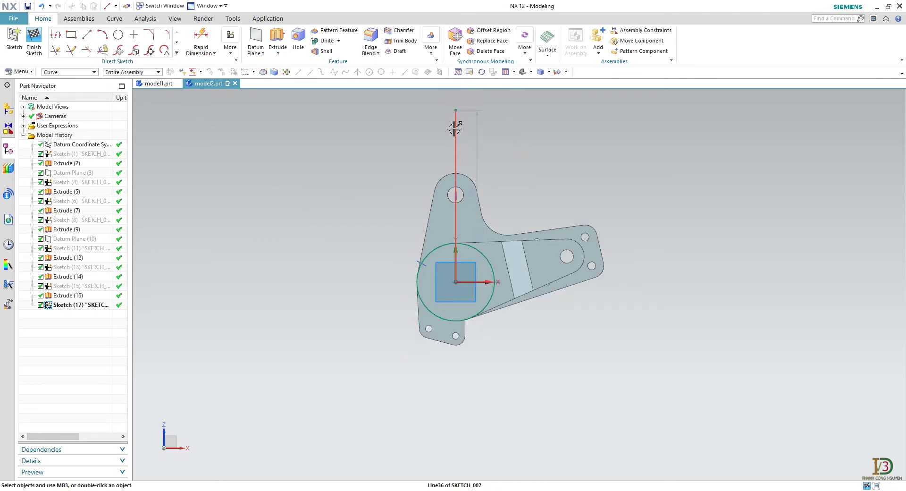
pyautogui.rightClick(455, 127)
pyautogui.click(494, 257)
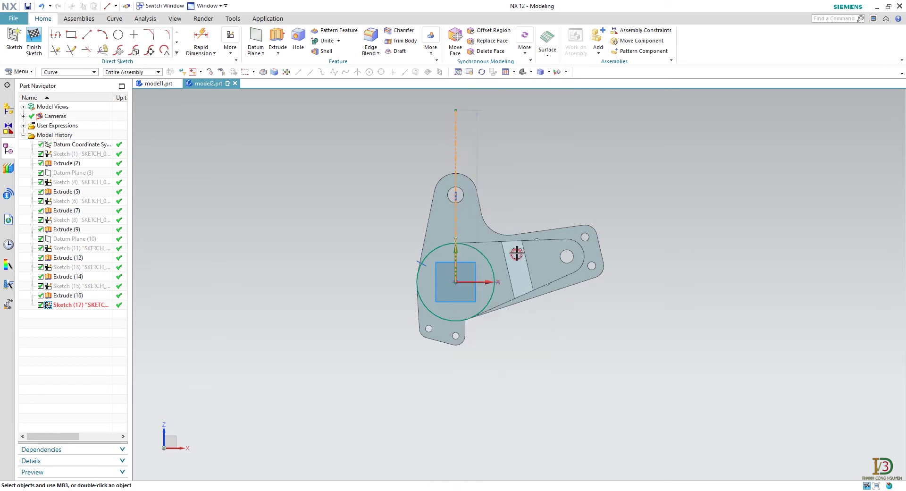
# - Dimension the vertical reference line's length as 200 mm
pyautogui.click(201, 39)
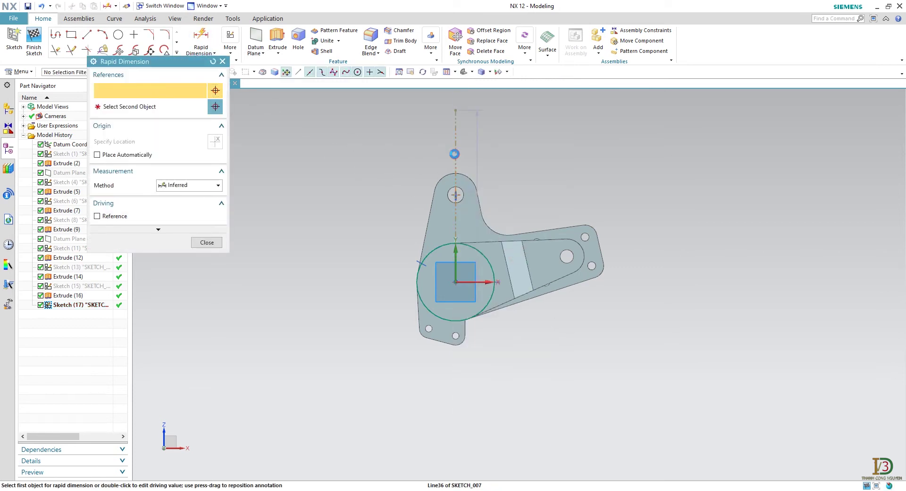
pyautogui.click(455, 152)
pyautogui.click(409, 158)
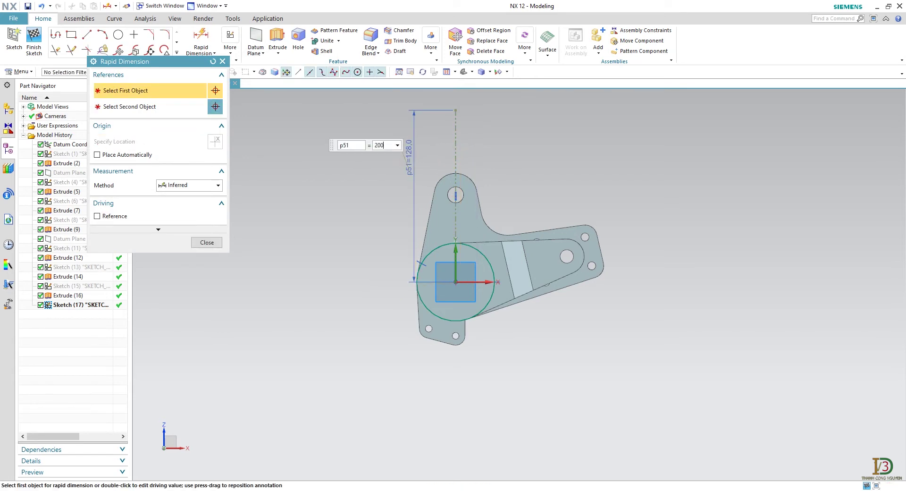
pyautogui.write('200')
pyautogui.press('Return')
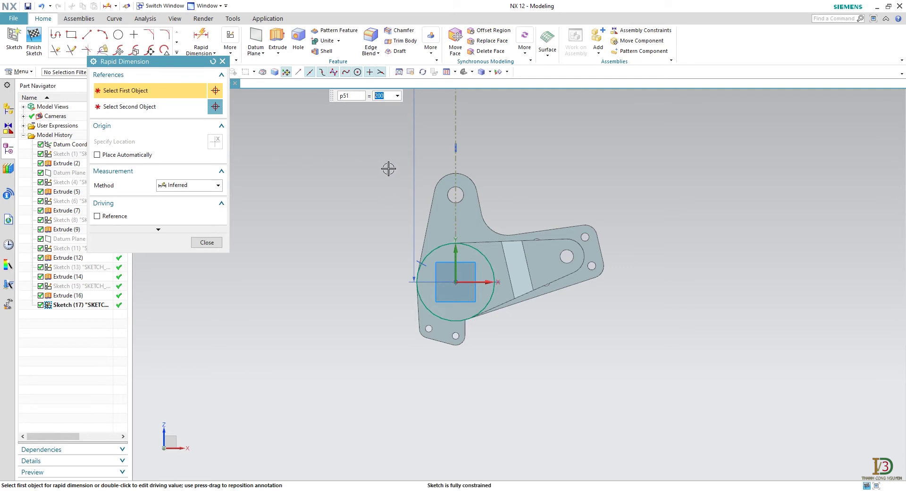
pyautogui.moveTo(388, 168)
pyautogui.keyDown('shift'); pyautogui.mouseDown(button='middle')
pyautogui.moveTo(383, 281)
pyautogui.moveTo(381, 272)
pyautogui.mouseUp(button='middle'); pyautogui.keyUp('shift')
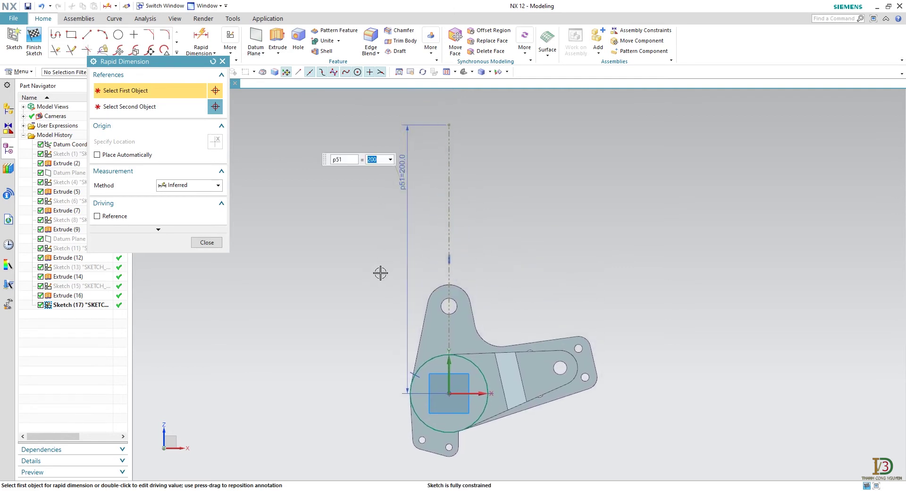
# - Draw two concentric circles, about 12 mm and 33 mm in diameter, centred on the upper end of the vertical reference line
pyautogui.click(213, 244)
pyautogui.click(118, 40)
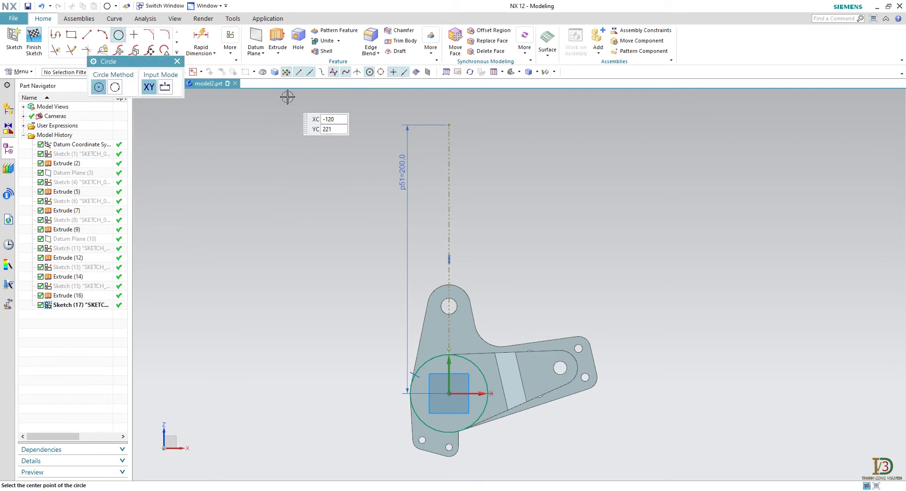
pyautogui.click(449, 125)
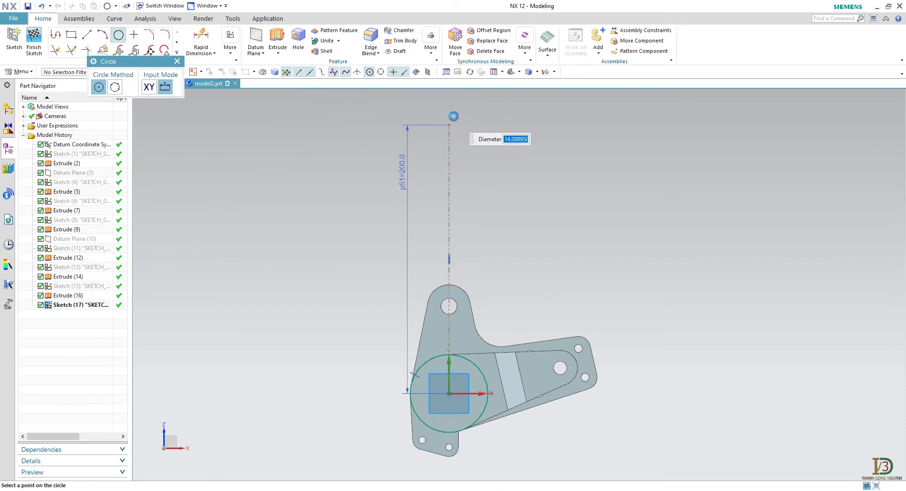
pyautogui.click(454, 116)
pyautogui.click(449, 124)
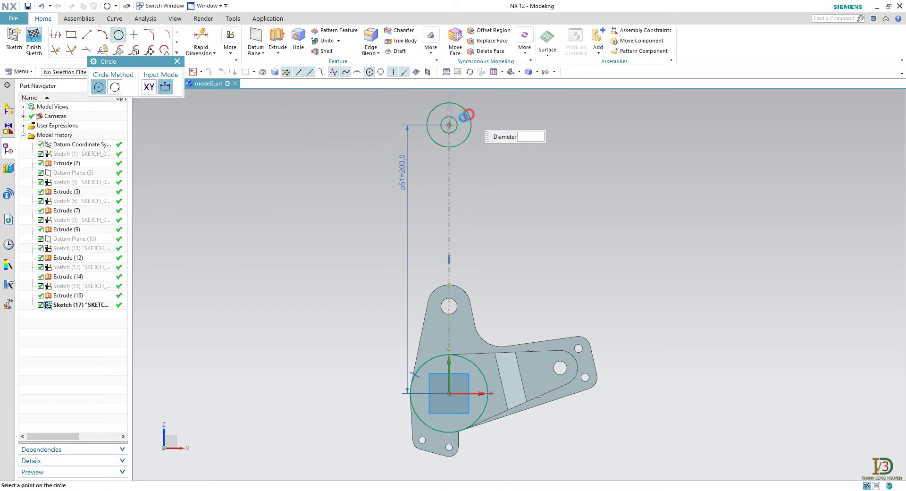
pyautogui.click(465, 115)
# - Dimension the two concentric circles at the reference line's upper end with diameters of 8 mm and 24 mm
pyautogui.click(201, 39)
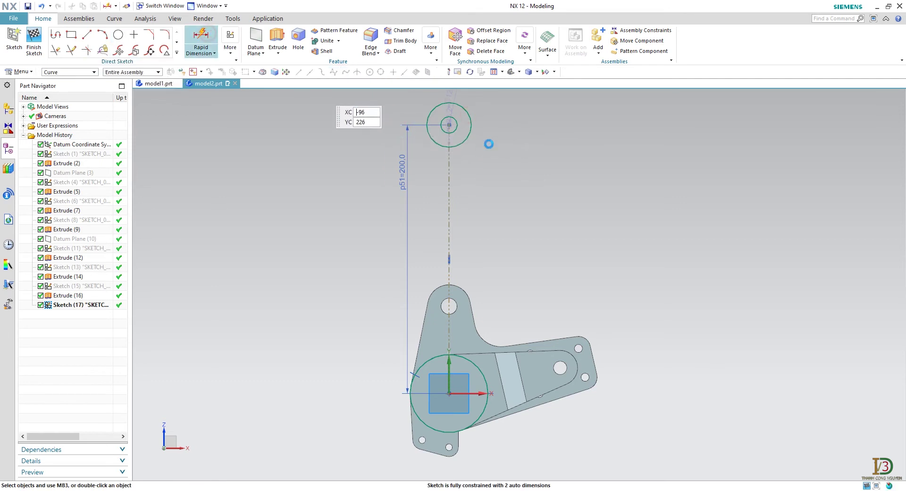
pyautogui.click(456, 130)
pyautogui.click(525, 154)
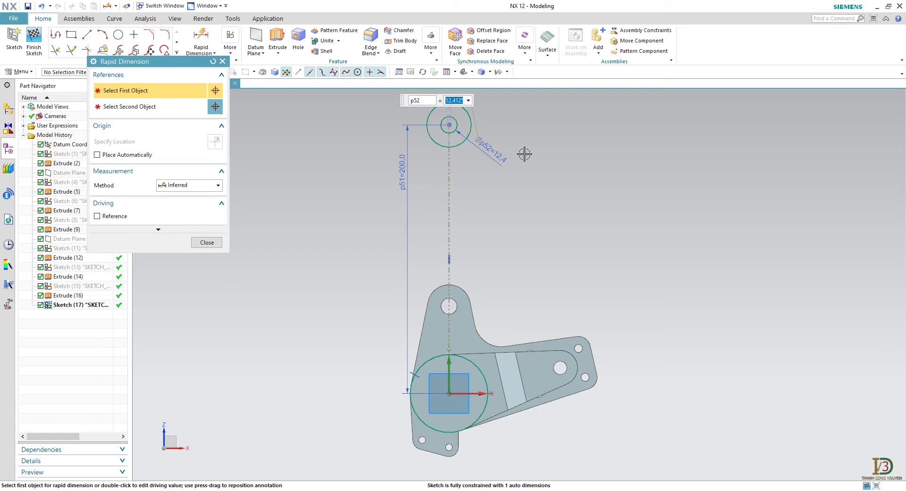
pyautogui.press('Return')
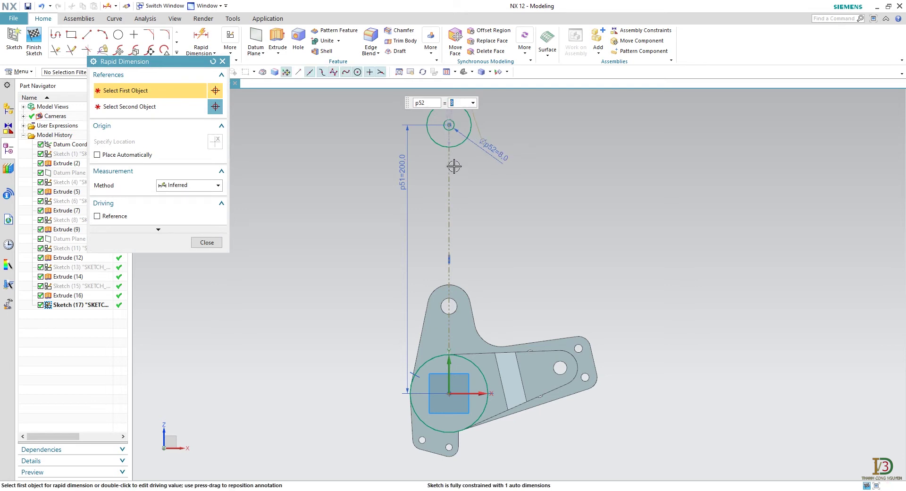
pyautogui.click(458, 147)
pyautogui.click(485, 172)
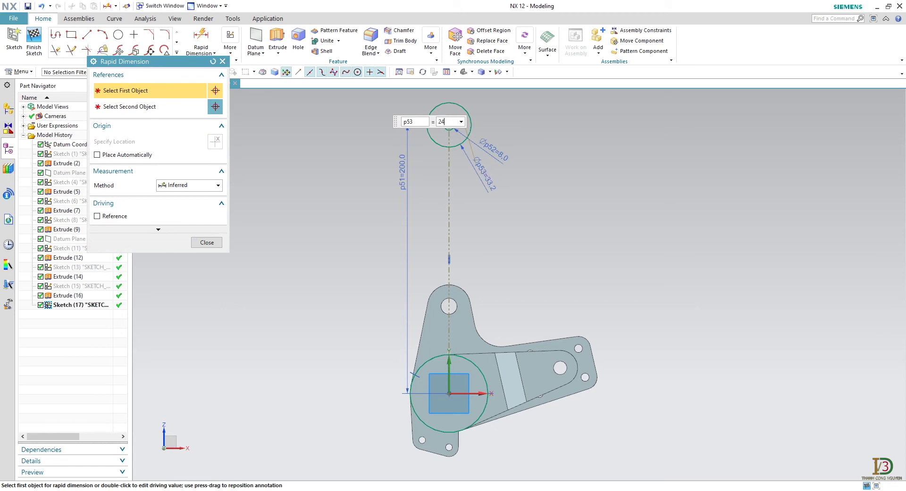
pyautogui.press('Return')
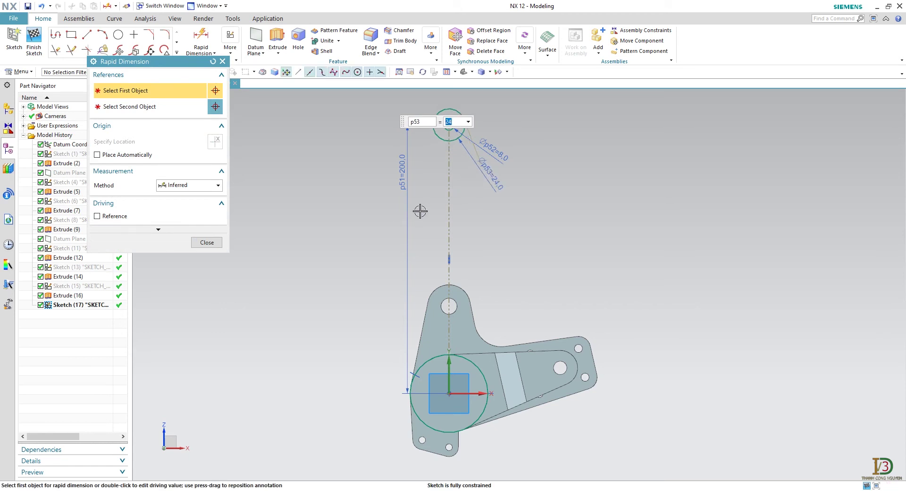
pyautogui.click(216, 244)
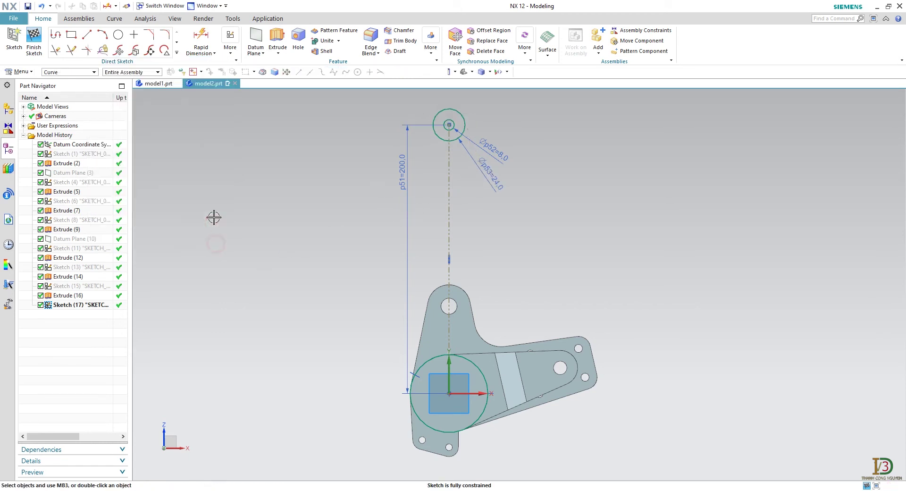
# - Draw two circles, about 12 mm and 14 mm in diameter, centred on the reference line below the concentric pair
pyautogui.click(119, 36)
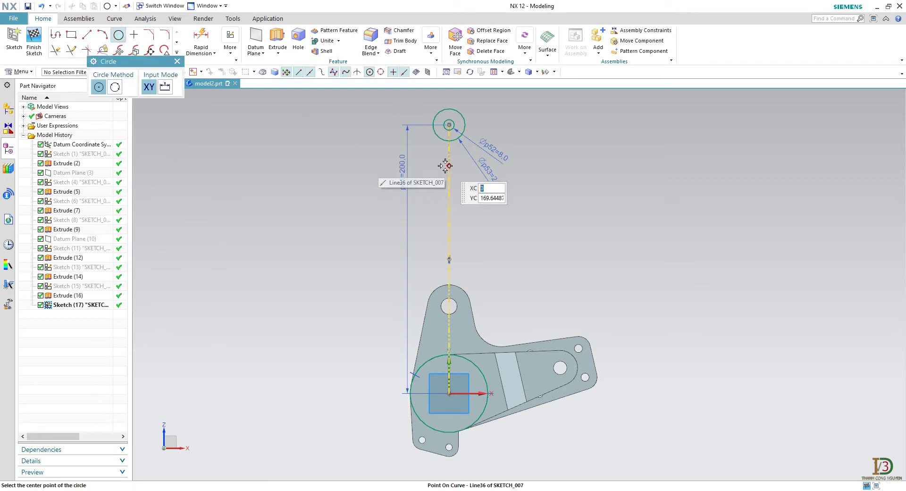
pyautogui.click(446, 166)
pyautogui.click(457, 166)
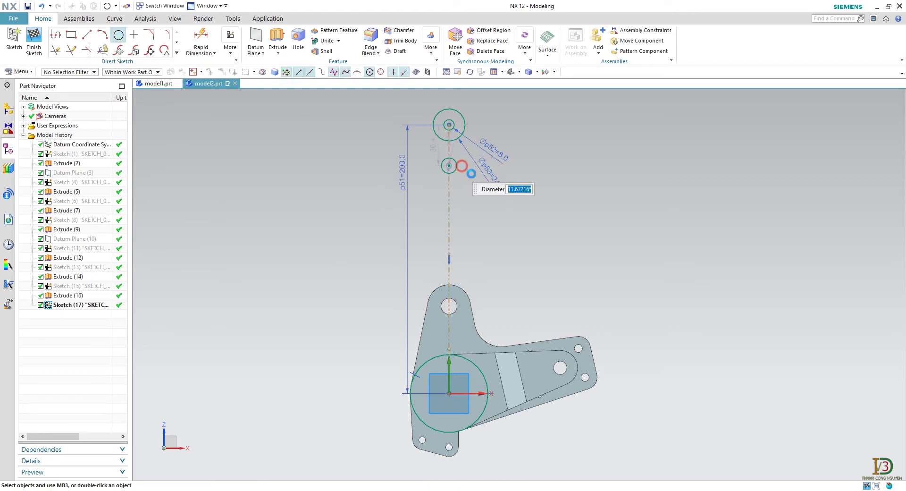
pyautogui.click(449, 204)
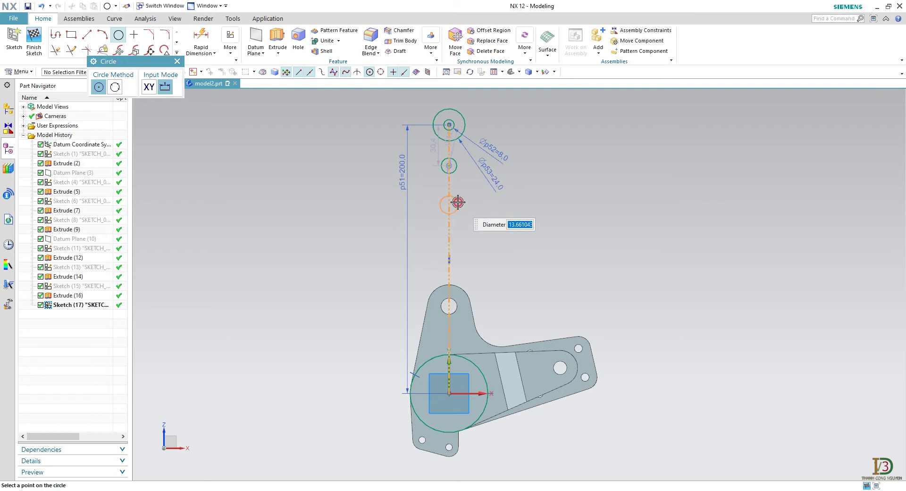
pyautogui.click(457, 202)
# - Draw another circle about 9 mm in diameter, centred on the reference line just above the bracket's rounded upper lobe
pyautogui.scroll(1, 472, 283)
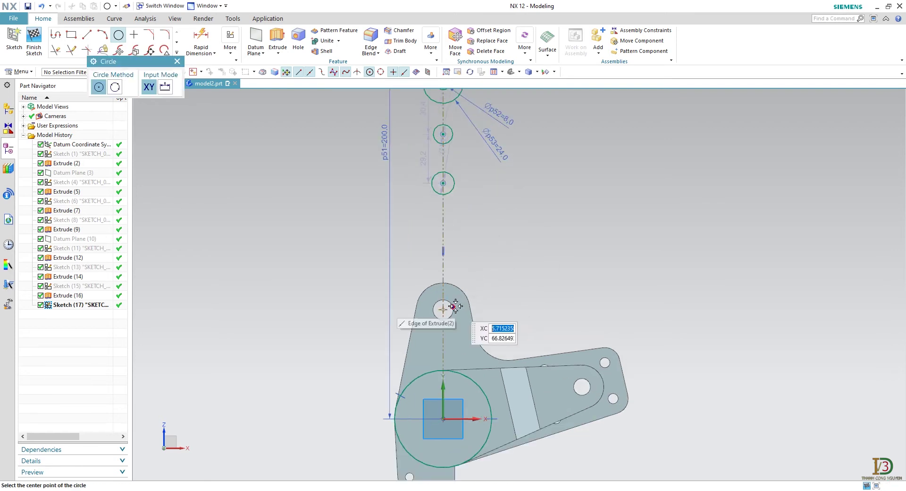
pyautogui.scroll(1, 456, 306)
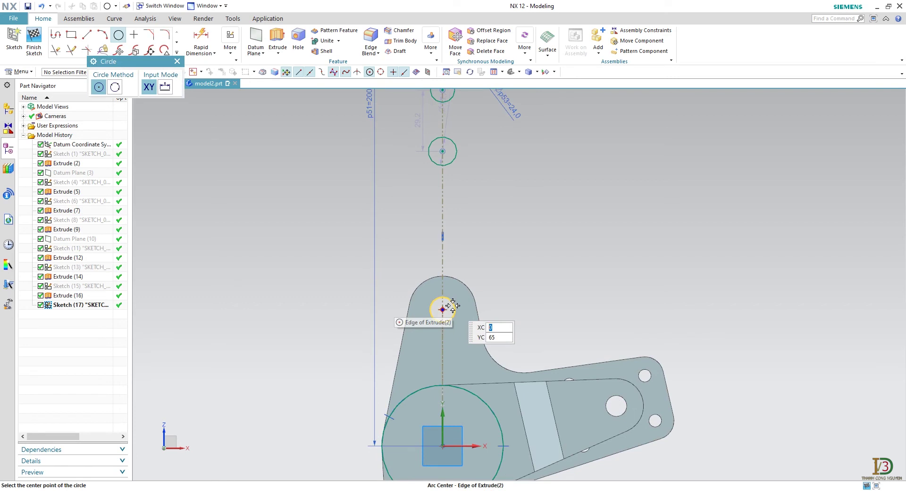
pyautogui.scroll(1, 452, 306)
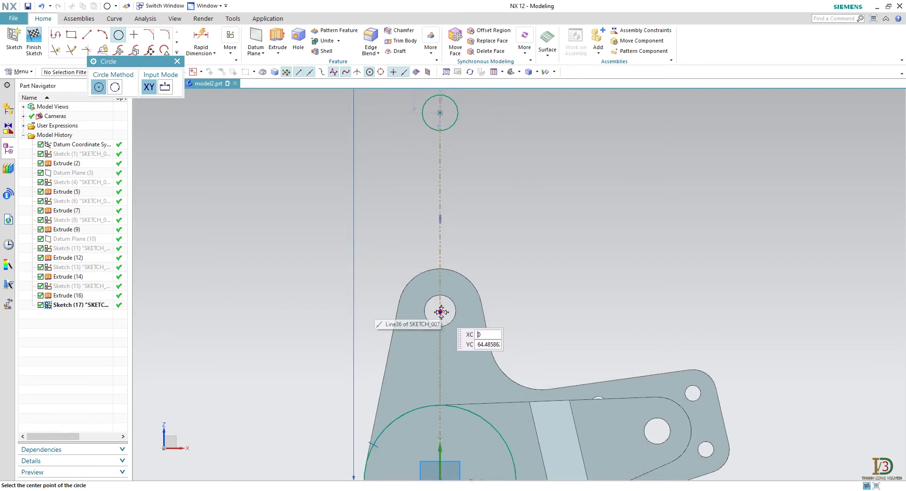
pyautogui.click(439, 257)
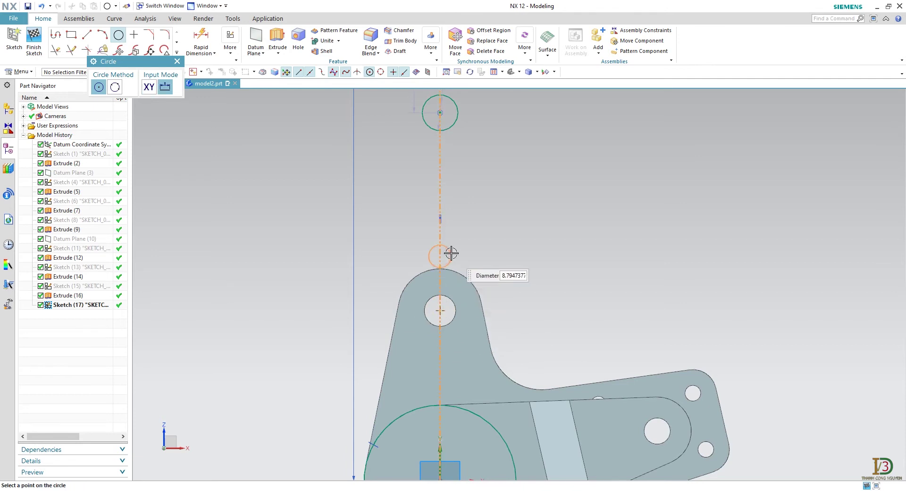
pyautogui.click(451, 253)
pyautogui.scroll(-3, 466, 248)
pyautogui.keyDown('shift'); pyautogui.moveTo(486, 201); pyautogui.dragTo(475, 245, button='middle'); pyautogui.keyUp('shift')
pyautogui.click(175, 60)
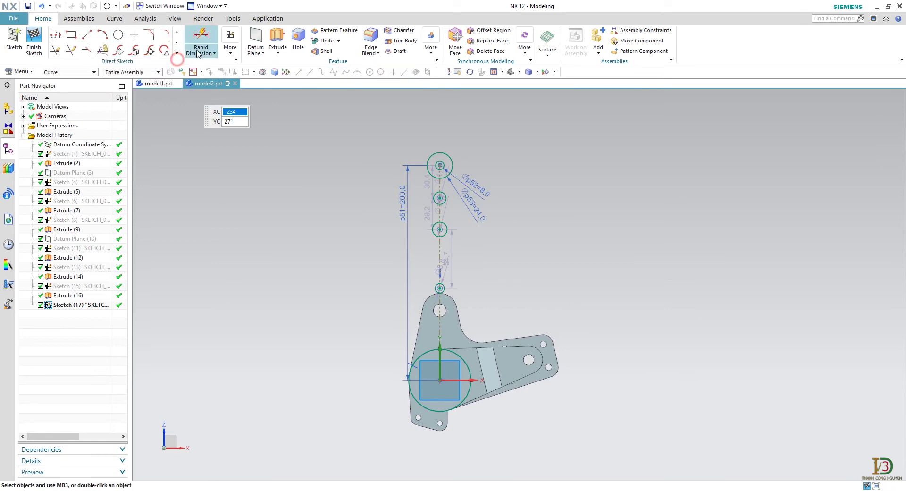
# - Dimension the vertical centre distances from the top circles to the second circle and from the second to the third
pyautogui.click(201, 37)
pyautogui.scroll(2, 448, 193)
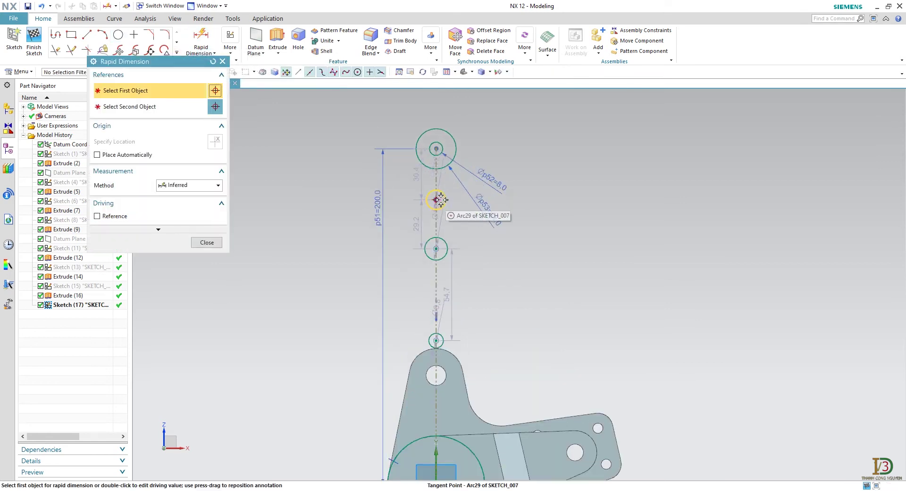
pyautogui.click(437, 200)
pyautogui.click(437, 148)
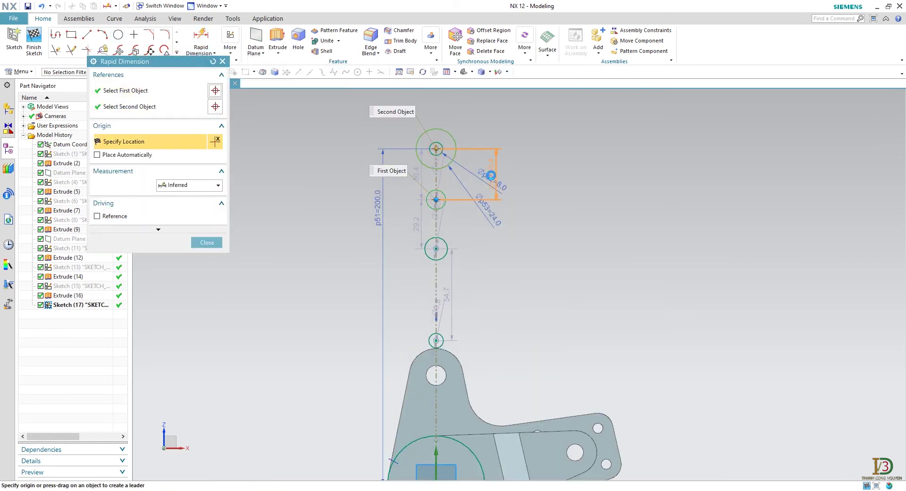
pyautogui.click(496, 189)
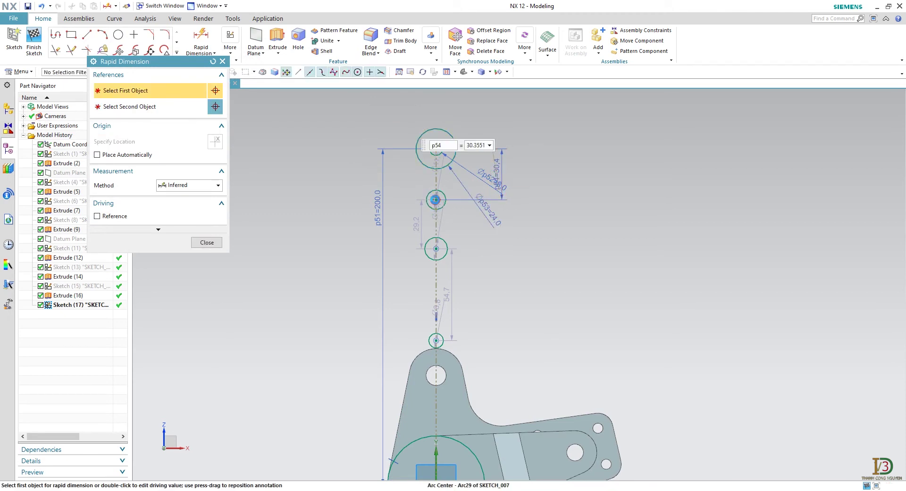
pyautogui.click(434, 200)
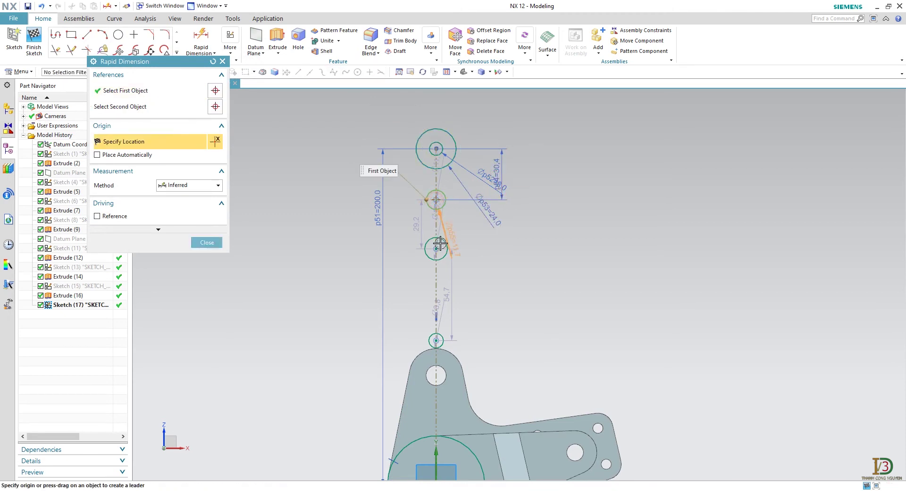
pyautogui.click(486, 239)
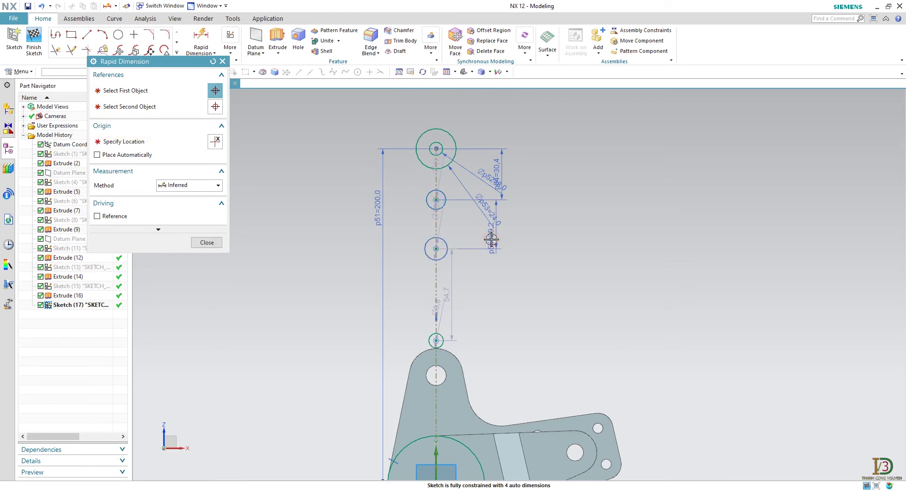
# - Dimension the vertical centre distance between the third circle and the small circle above the bracket lobe as 35 mm
pyautogui.click(435, 249)
pyautogui.click(436, 341)
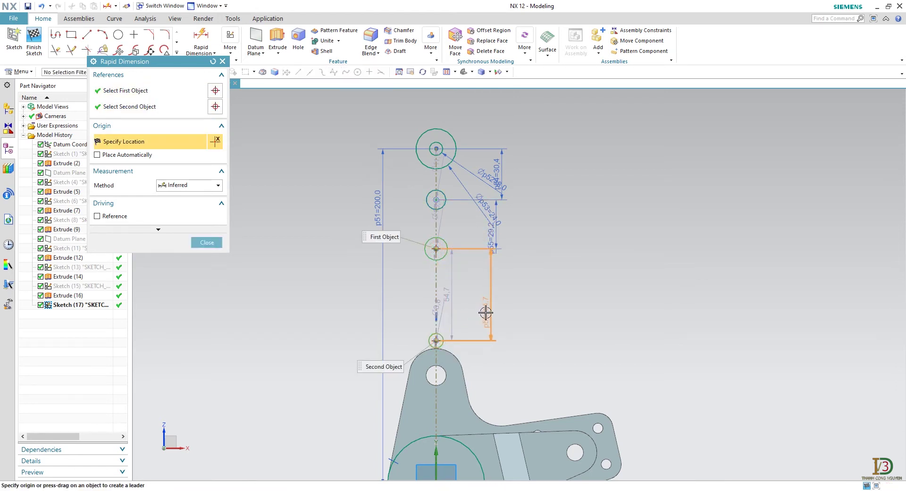
pyautogui.click(485, 312)
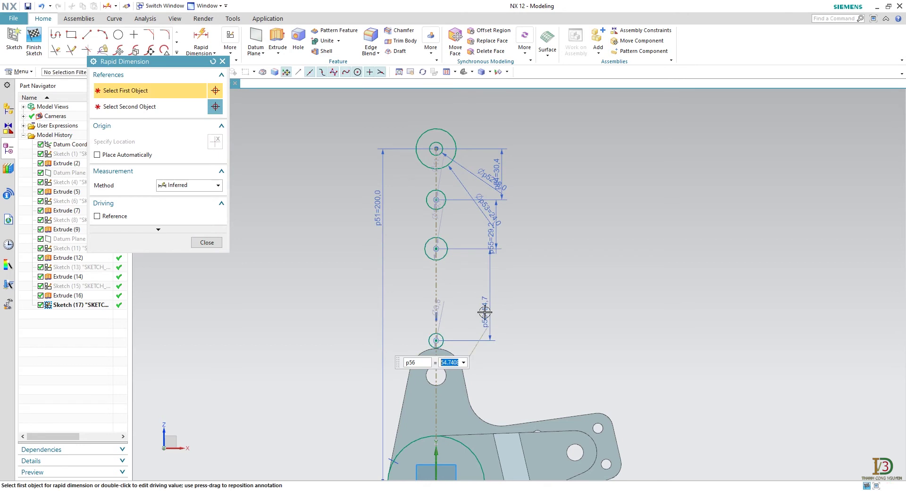
pyautogui.write('35')
pyautogui.press('Return')
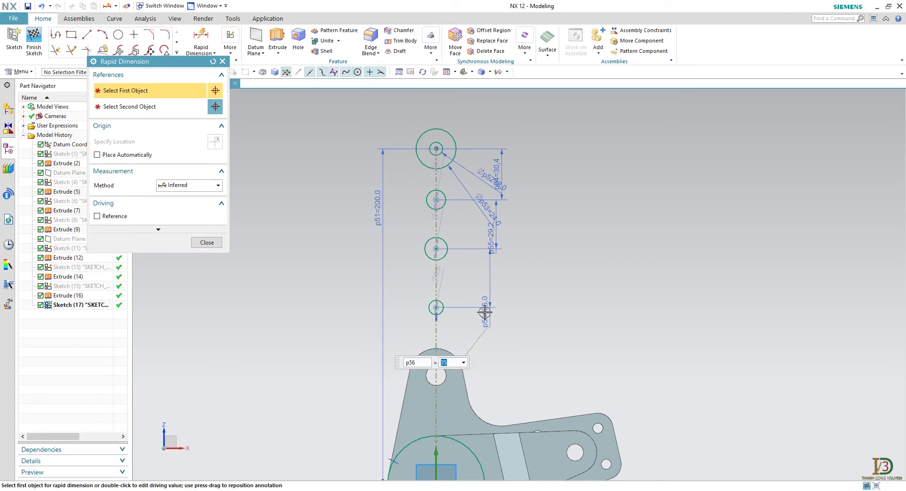
pyautogui.click(207, 242)
# - Remove the selection filter and set the centre distance between the second and third circles to 45 mm
pyautogui.scroll(2, 497, 233)
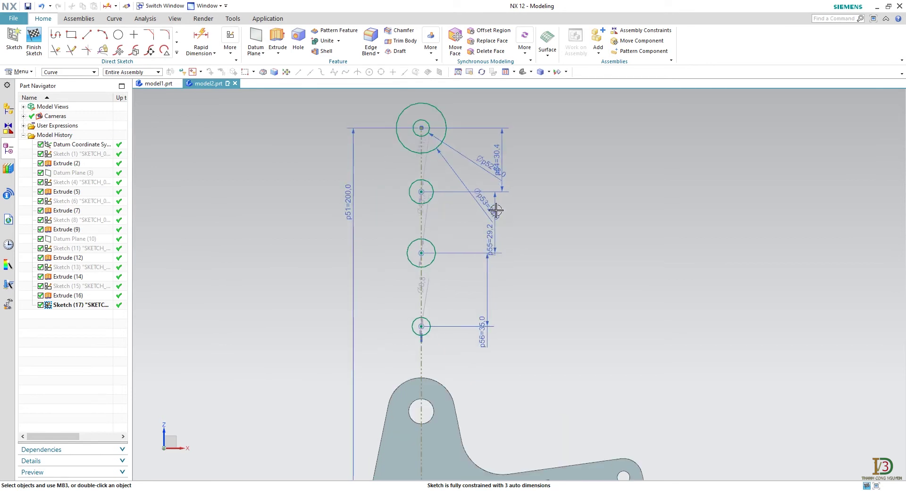
pyautogui.click(94, 72)
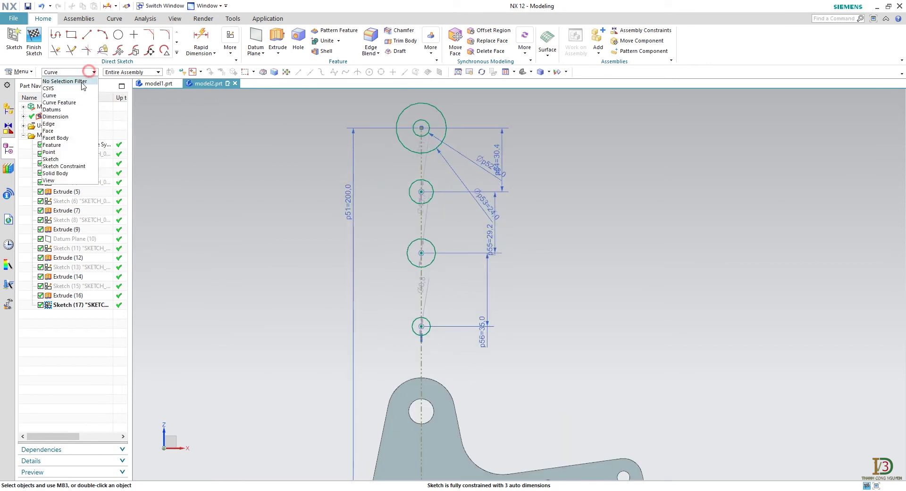
pyautogui.click(81, 82)
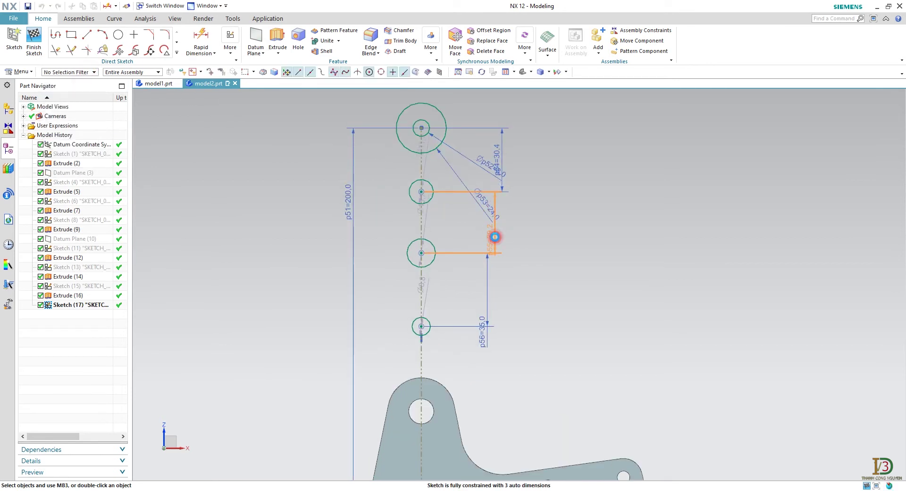
pyautogui.doubleClick(496, 236)
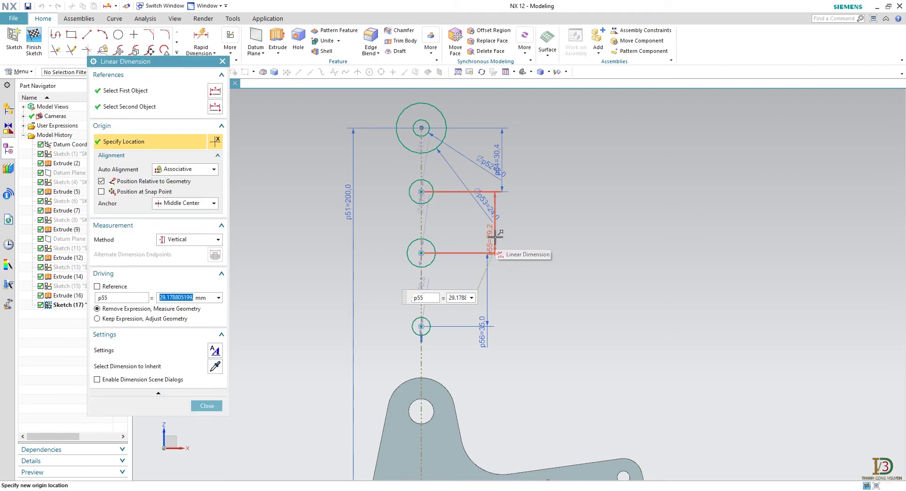
pyautogui.write('45')
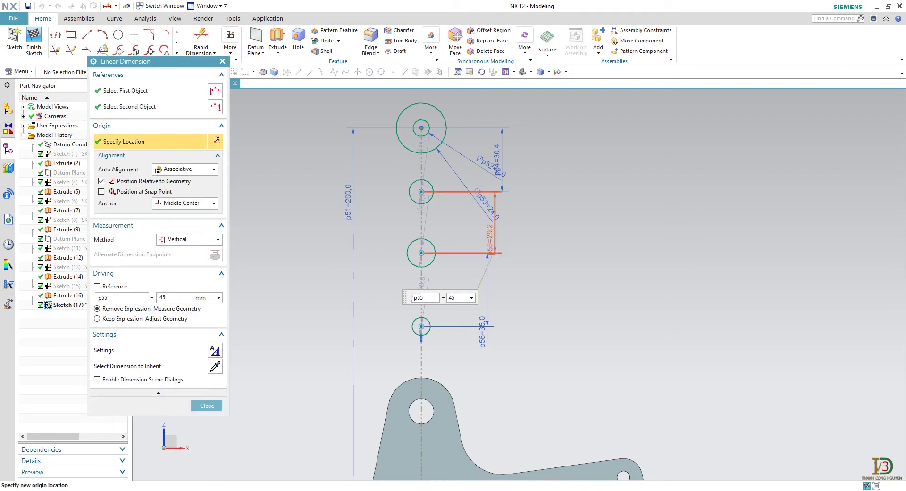
pyautogui.press('Return')
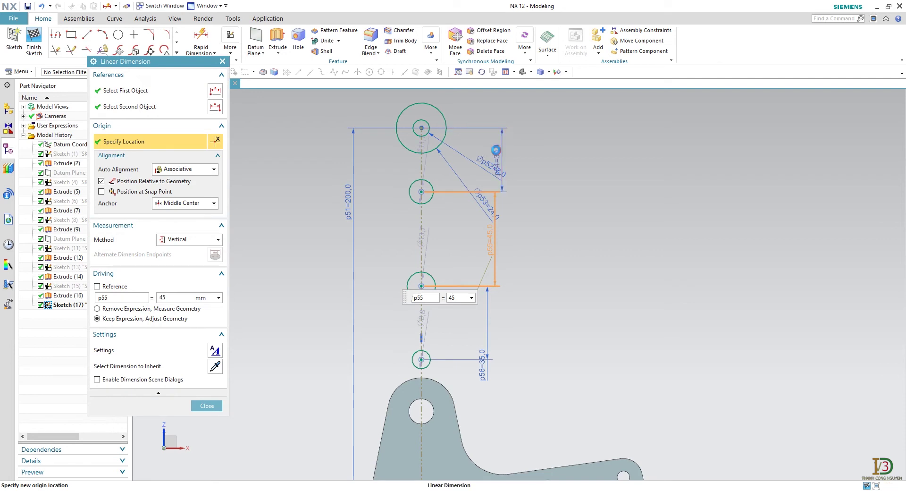
# - Set the centre distance between the top concentric circles and the second circle to 55 mm
pyautogui.click(495, 150)
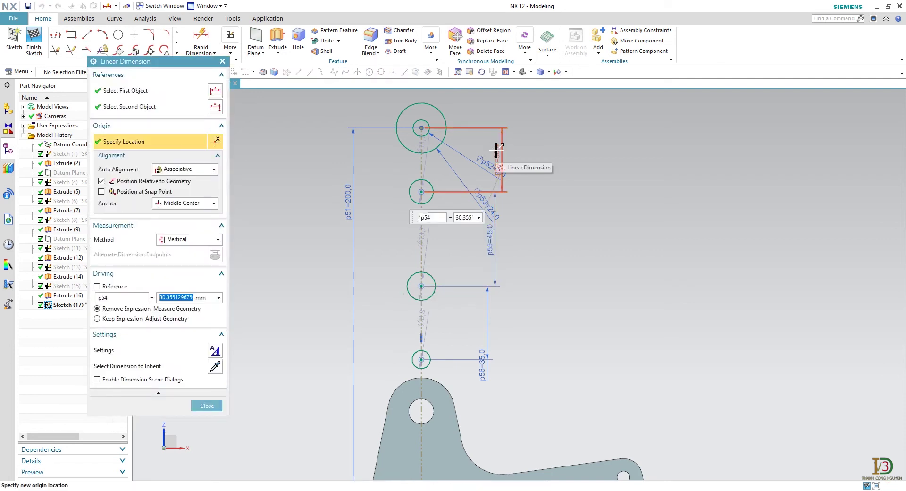
pyautogui.write('55')
pyautogui.press('Return')
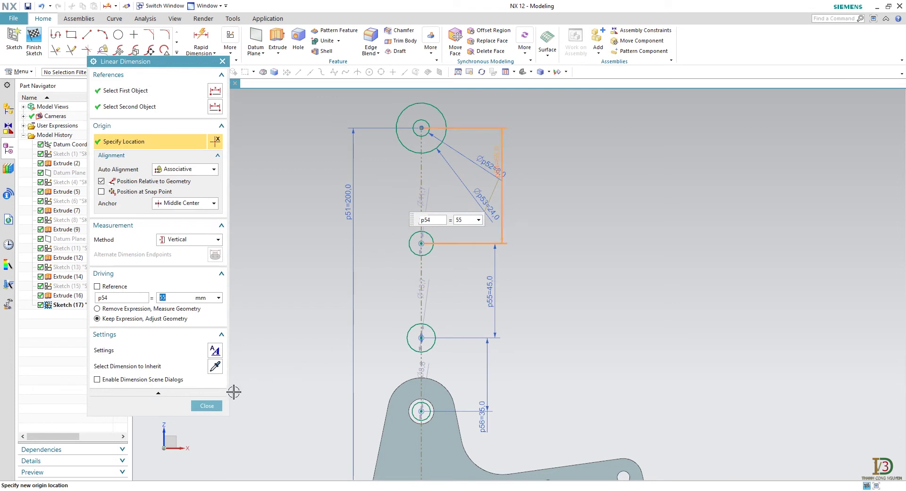
pyautogui.click(208, 406)
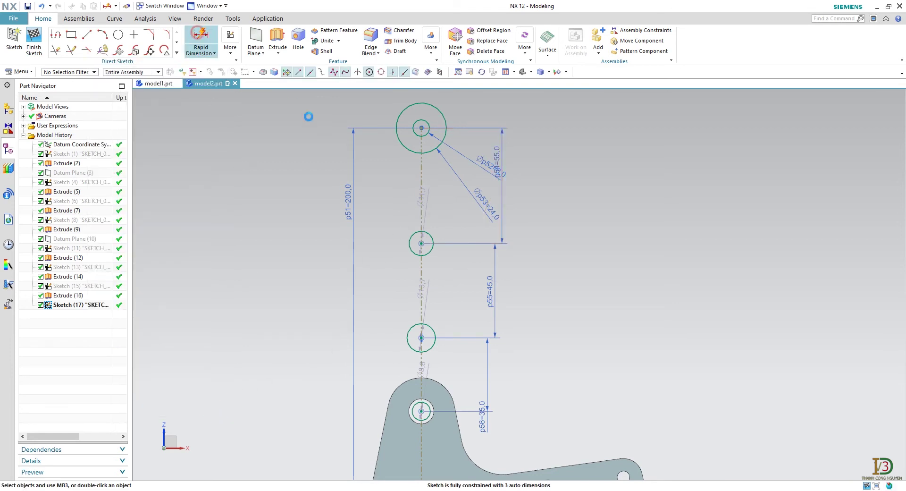
# - Dimension the second and third circles below the top circles with a diameter of 3.2 mm each
pyautogui.click(409, 241)
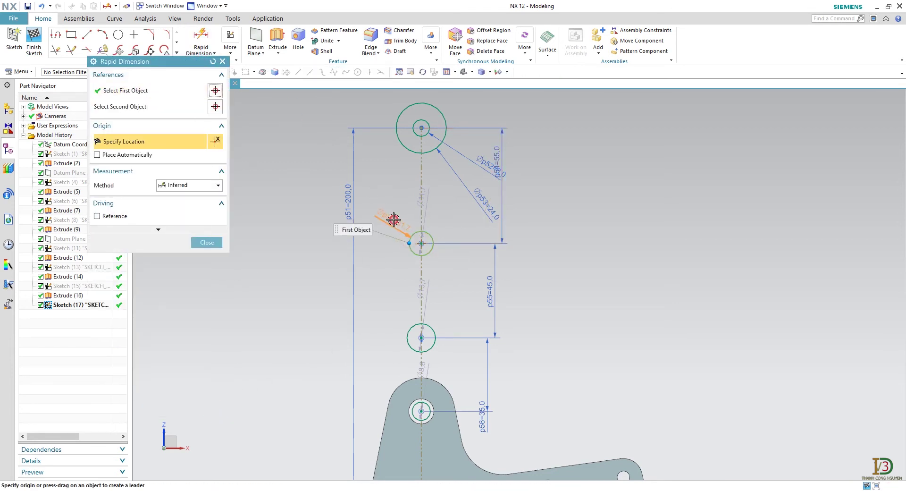
pyautogui.click(399, 217)
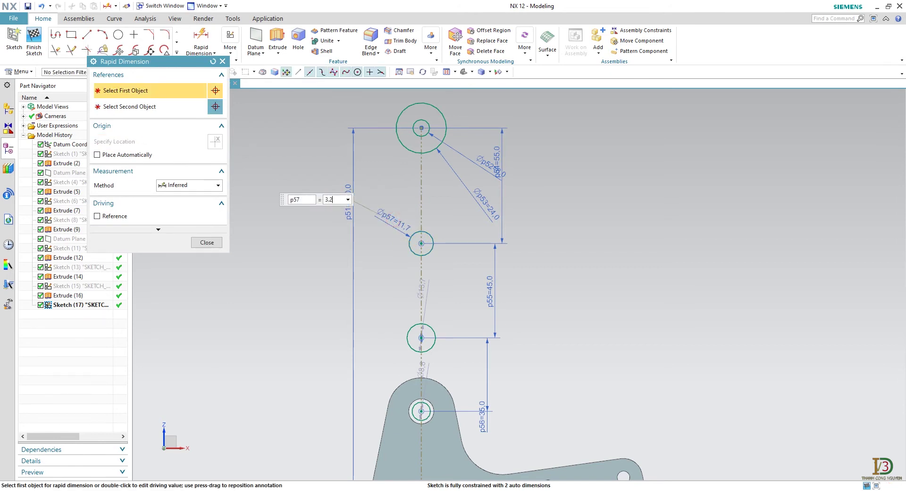
pyautogui.write('3.2')
pyautogui.press('Return')
pyautogui.click(410, 331)
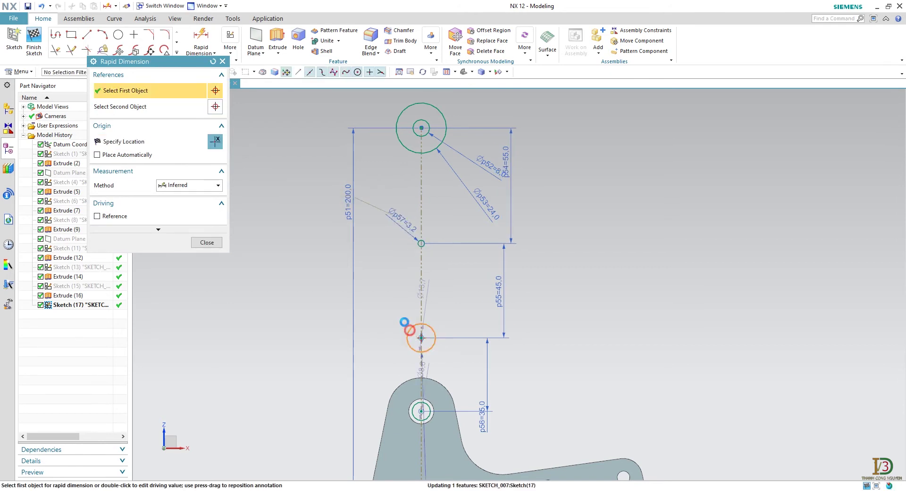
pyautogui.click(396, 311)
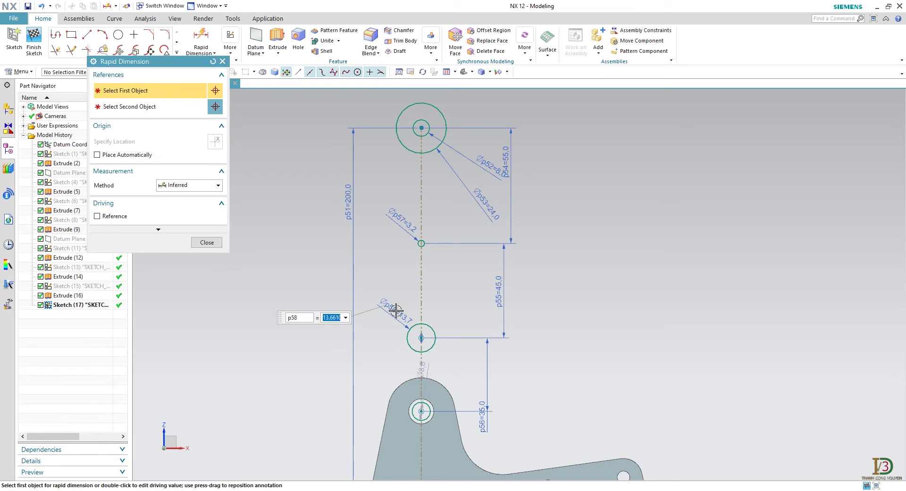
pyautogui.press('Return')
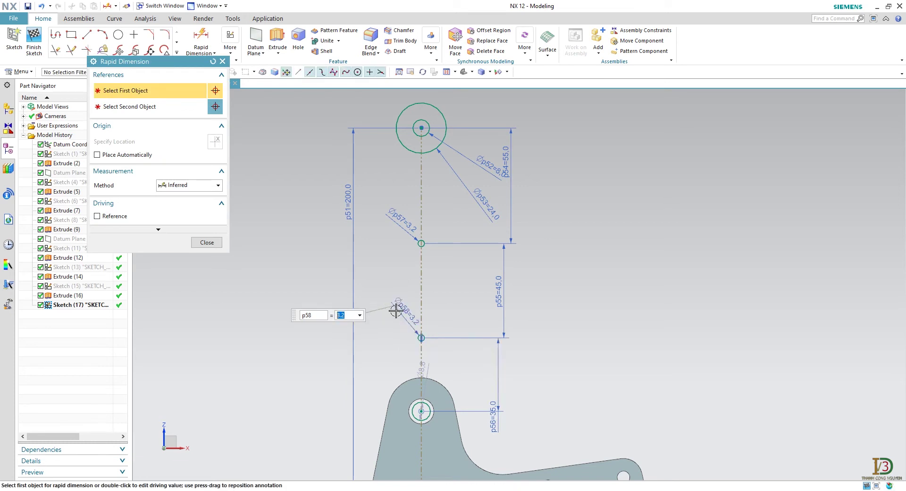
# - Dimension the circle at the bracket lobe's hole with a diameter of 12 mm and finish dimensioning
pyautogui.scroll(2, 419, 410)
pyautogui.click(412, 412)
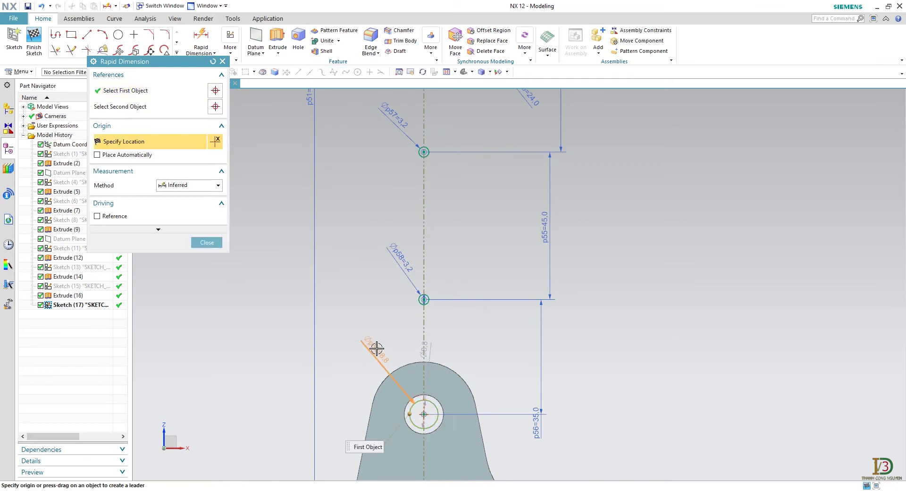
pyautogui.click(376, 348)
pyautogui.write('12')
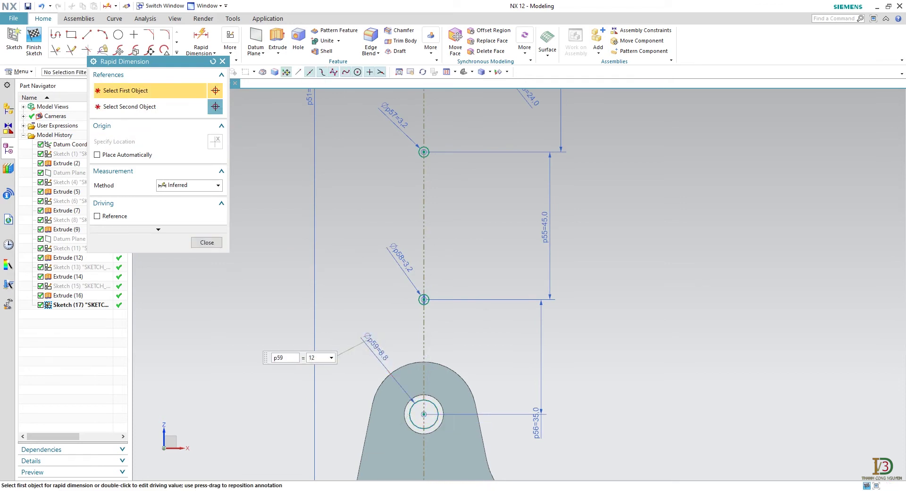
pyautogui.press('Return')
pyautogui.scroll(-5, 406, 335)
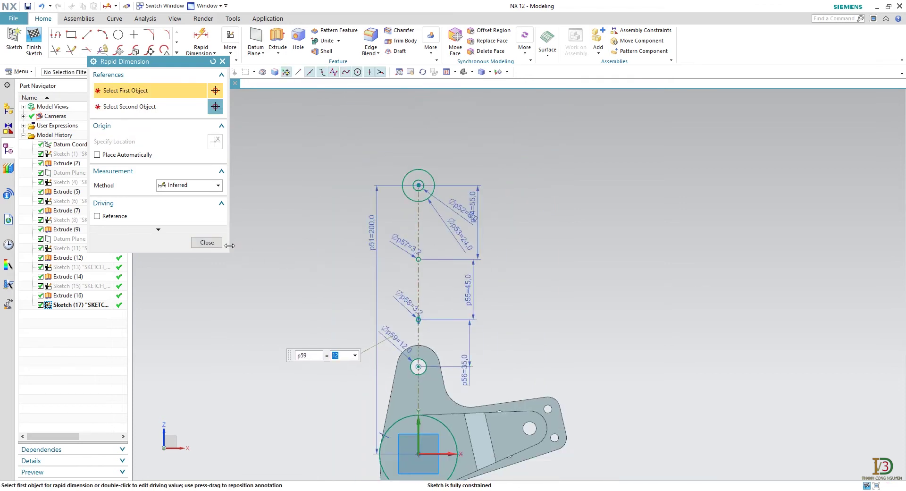
pyautogui.click(206, 242)
# - Sketch a rectangle about 50 mm wide and 85 mm high around the third circle and the bracket lobe's hole
pyautogui.moveTo(293, 357)
pyautogui.keyDown('shift'); pyautogui.mouseDown(button='middle')
pyautogui.moveTo(290, 318)
pyautogui.moveTo(269, 291)
pyautogui.mouseUp(button='middle'); pyautogui.keyUp('shift')
pyautogui.click(71, 36)
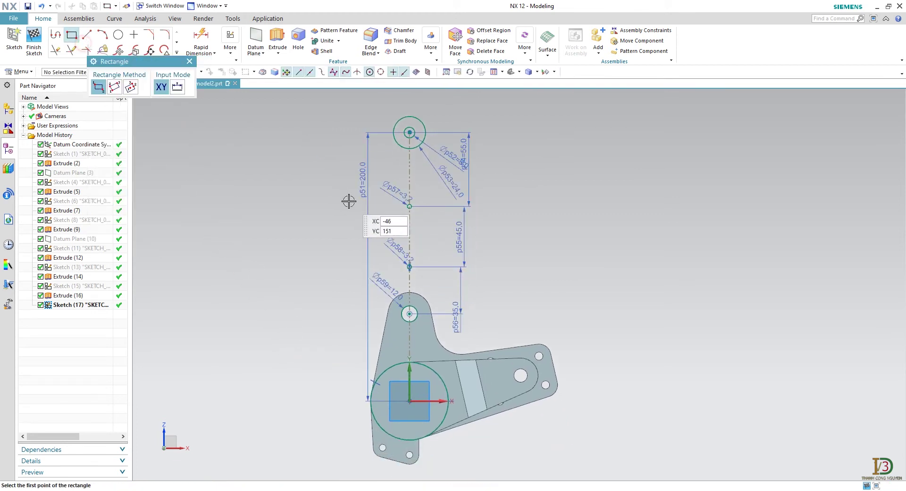
pyautogui.scroll(2, 349, 203)
pyautogui.click(392, 227)
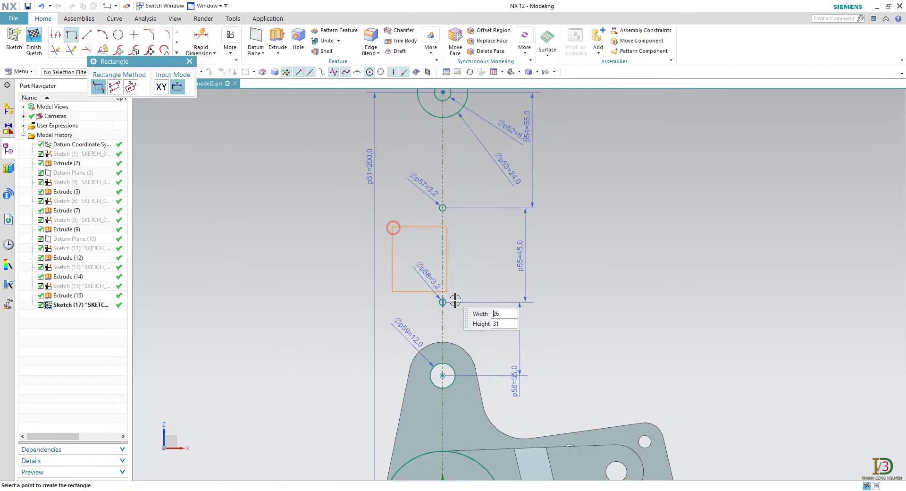
pyautogui.click(497, 404)
pyautogui.press('Escape')
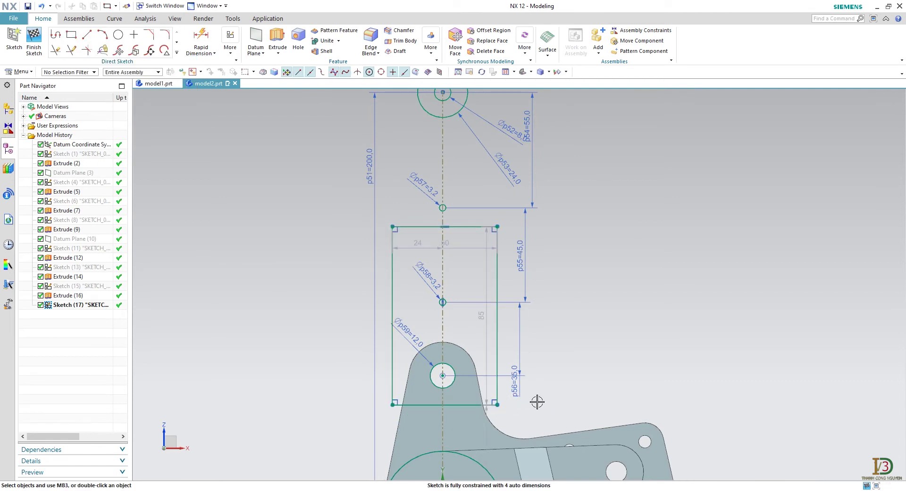
# - Constrain the midpoint of the rectangle's lower edge coincident with the centre of the large circle at the origin
pyautogui.moveTo(536, 400)
pyautogui.keyDown('shift'); pyautogui.mouseDown(button='middle')
pyautogui.moveTo(549, 380)
pyautogui.moveTo(517, 308)
pyautogui.mouseUp(button='middle'); pyautogui.keyUp('shift')
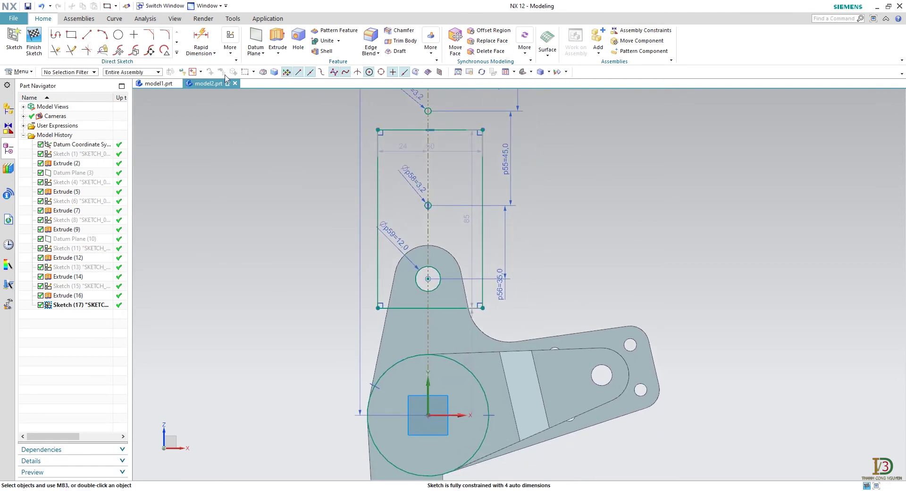
pyautogui.click(230, 56)
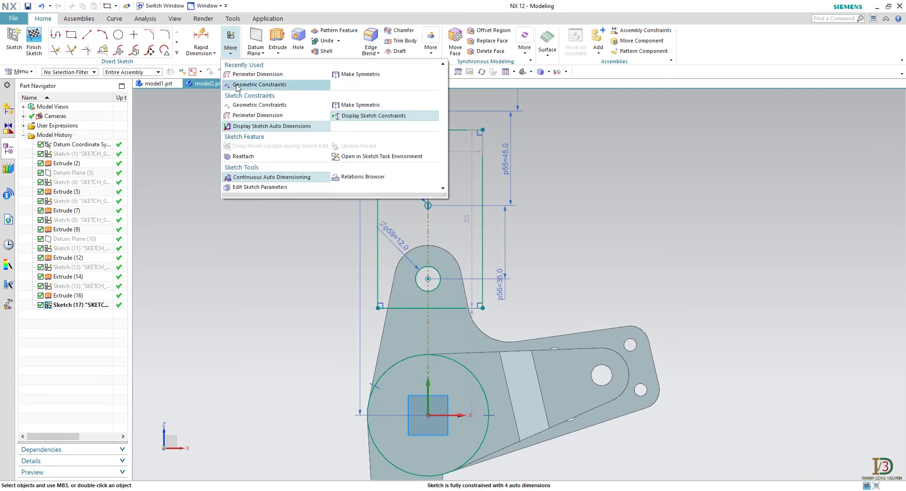
pyautogui.click(238, 85)
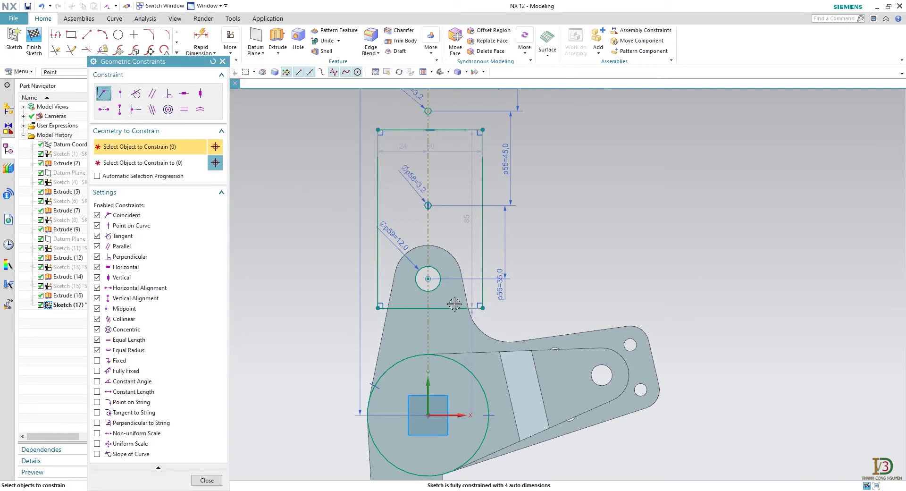
pyautogui.click(431, 309)
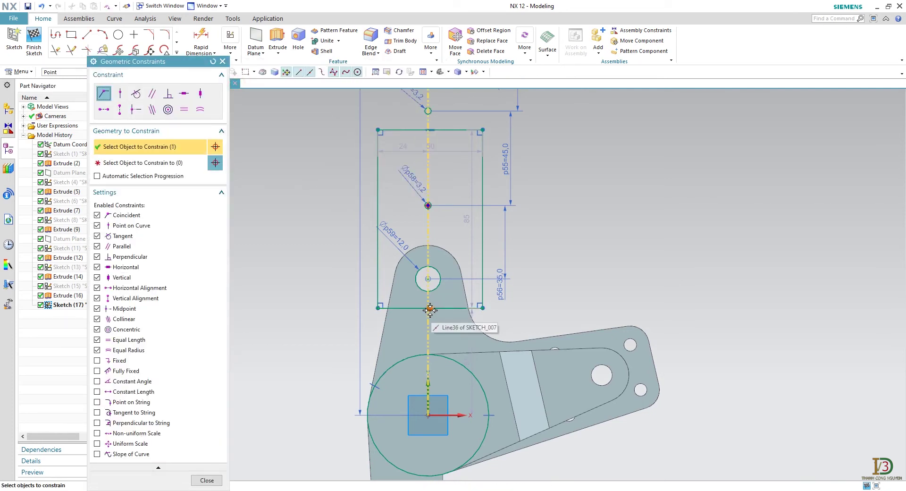
pyautogui.click(188, 163)
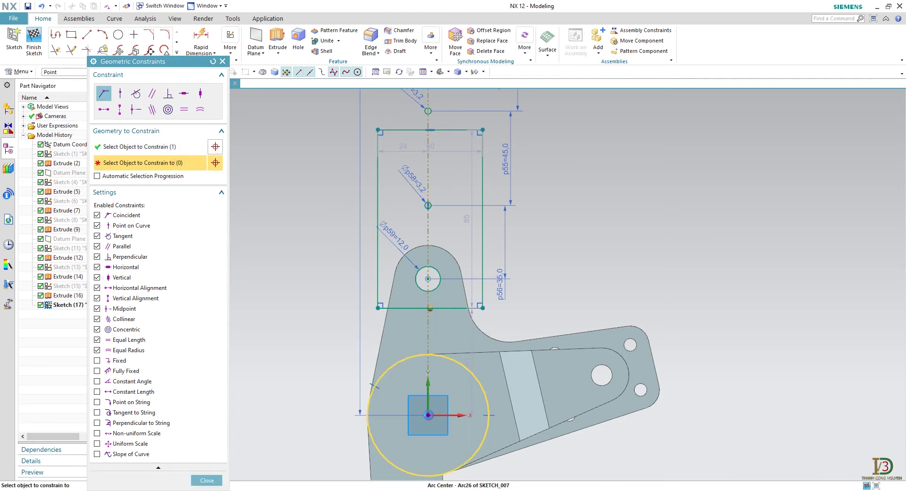
pyautogui.click(428, 415)
pyautogui.click(501, 416)
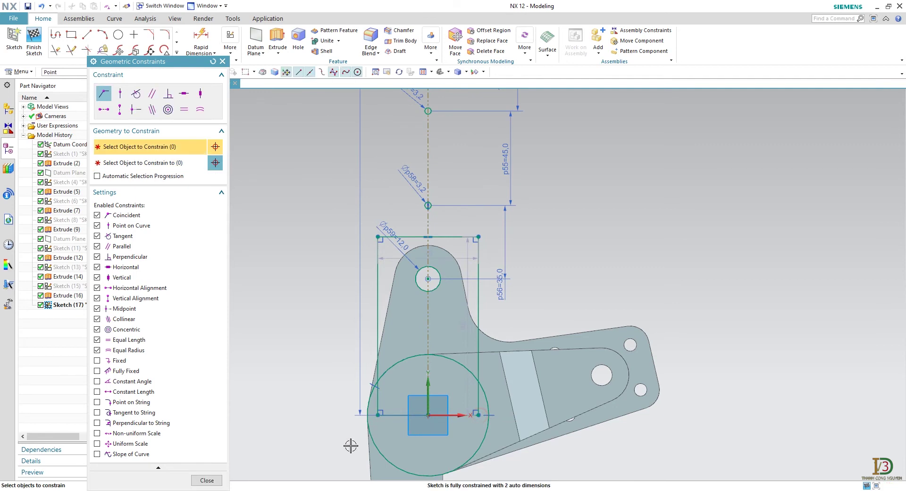
# - Make the rectangle's left edge tangent to the large circle at the origin and finish constraining
pyautogui.click(135, 93)
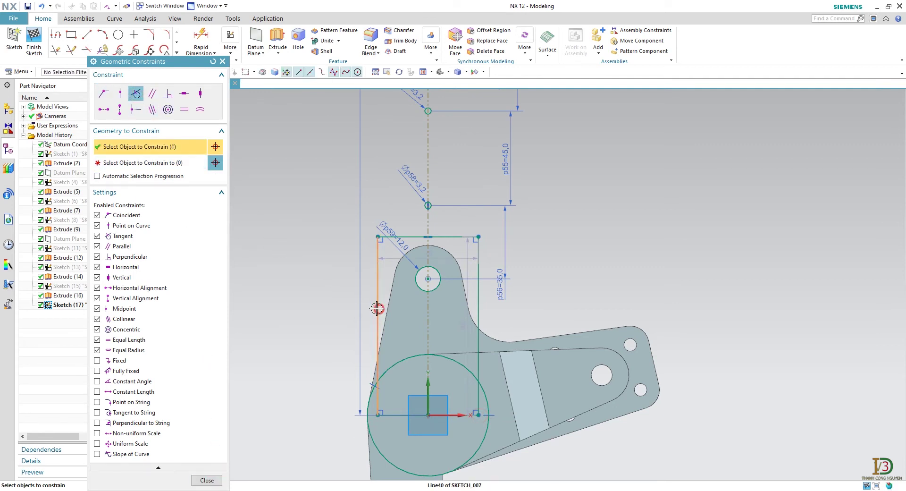
pyautogui.click(180, 163)
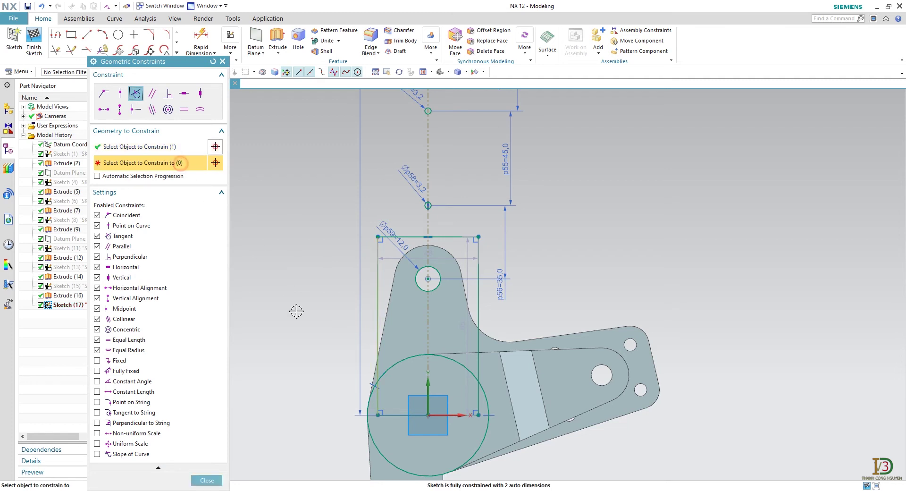
pyautogui.click(377, 442)
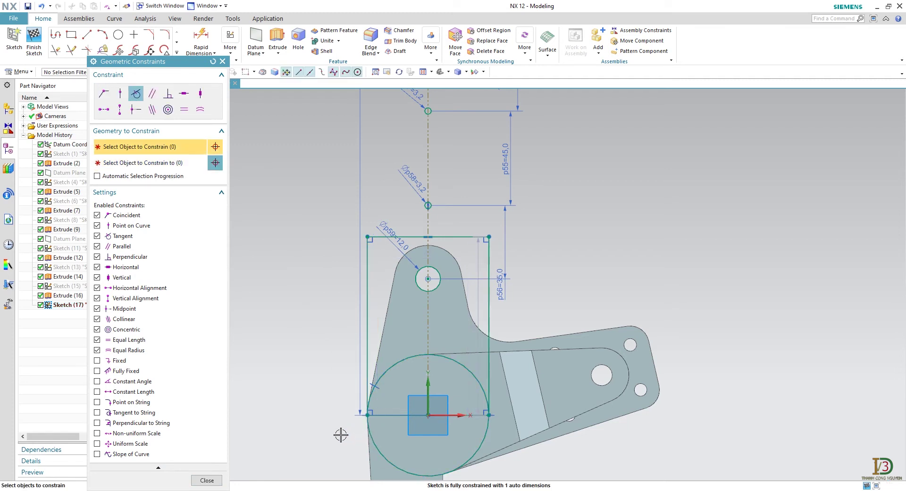
pyautogui.click(207, 480)
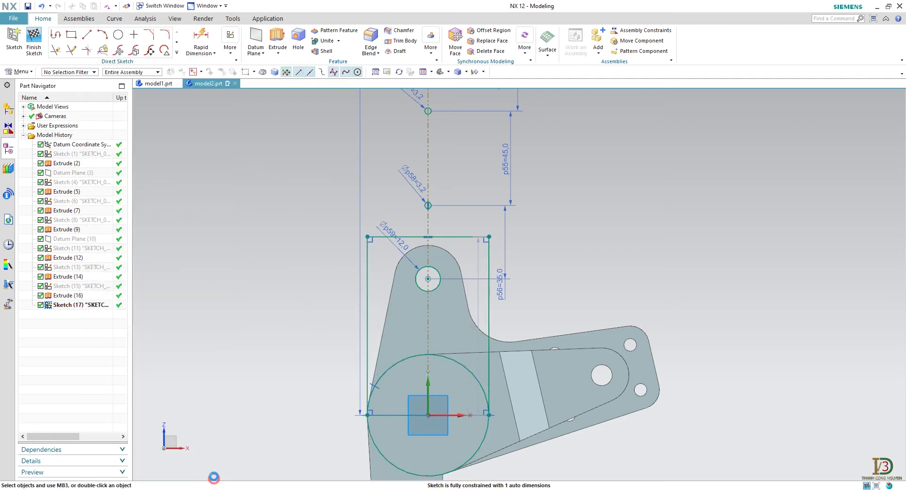
# - Dimension the rectangle's height between its lower and upper edges as 80 mm
pyautogui.click(201, 34)
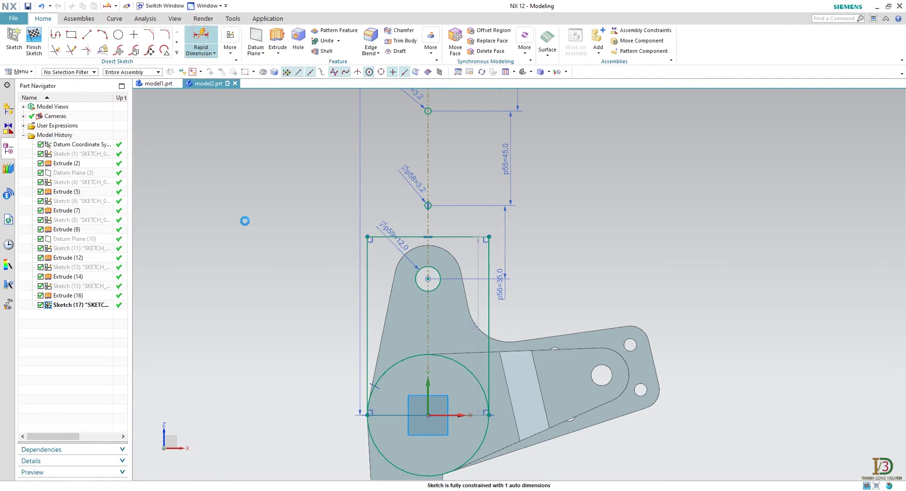
pyautogui.click(381, 415)
pyautogui.click(385, 239)
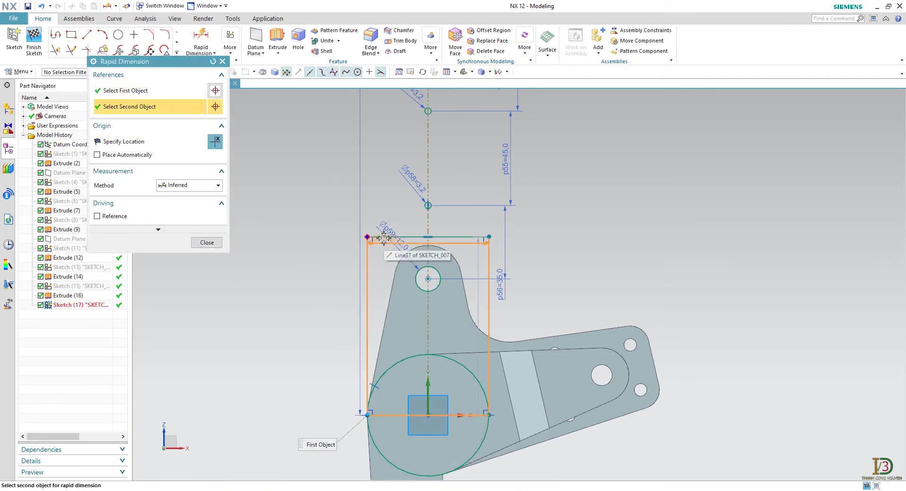
pyautogui.click(332, 283)
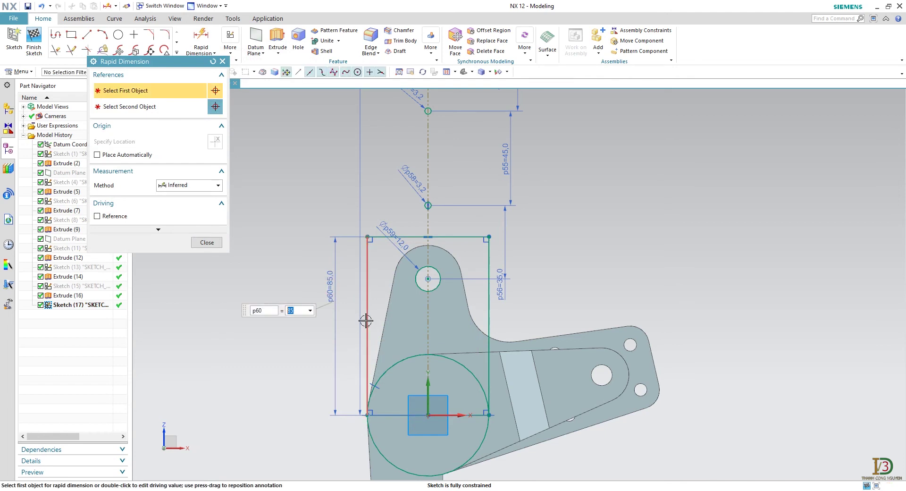
pyautogui.write('8')
pyautogui.press('Return')
pyautogui.scroll(-3, 363, 318)
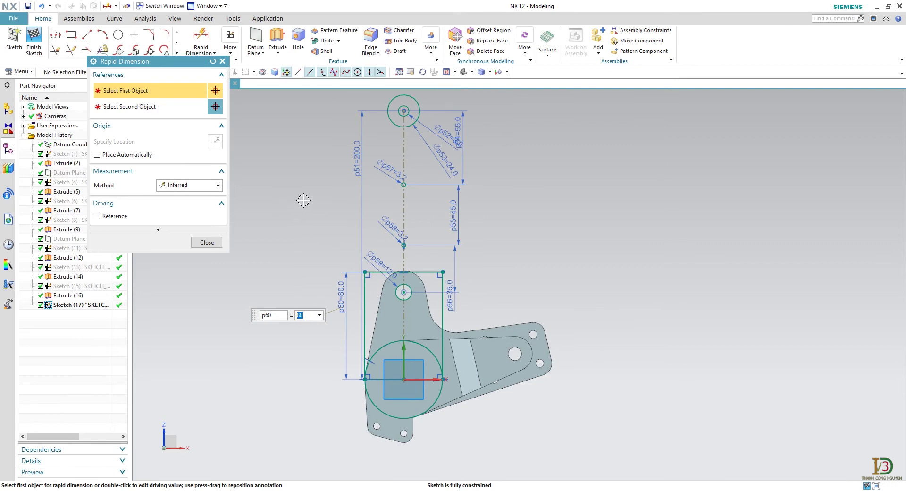
pyautogui.keyDown('shift'); pyautogui.moveTo(304, 202); pyautogui.dragTo(310, 233, button='middle'); pyautogui.keyUp('shift')
pyautogui.click(207, 242)
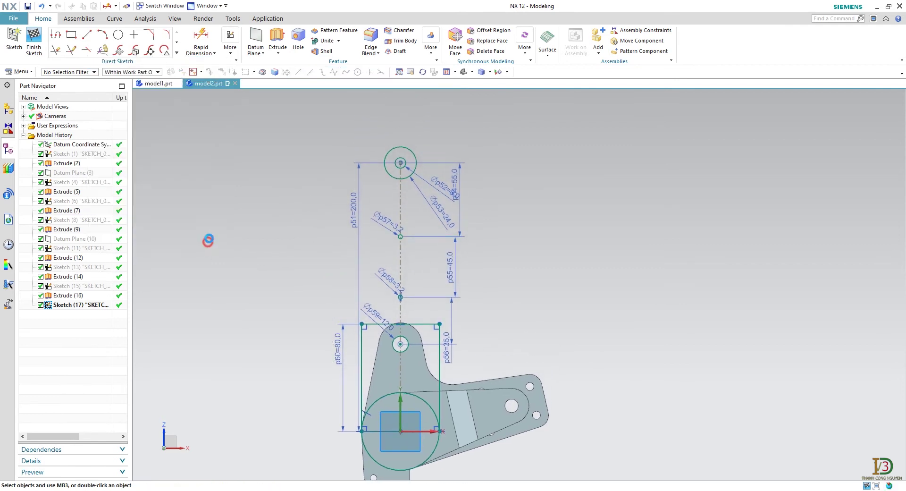
# - Draw two lines tangent to the 24 mm top circle, one on each side, down to the rectangle's upper corners
pyautogui.click(87, 36)
pyautogui.scroll(2, 380, 157)
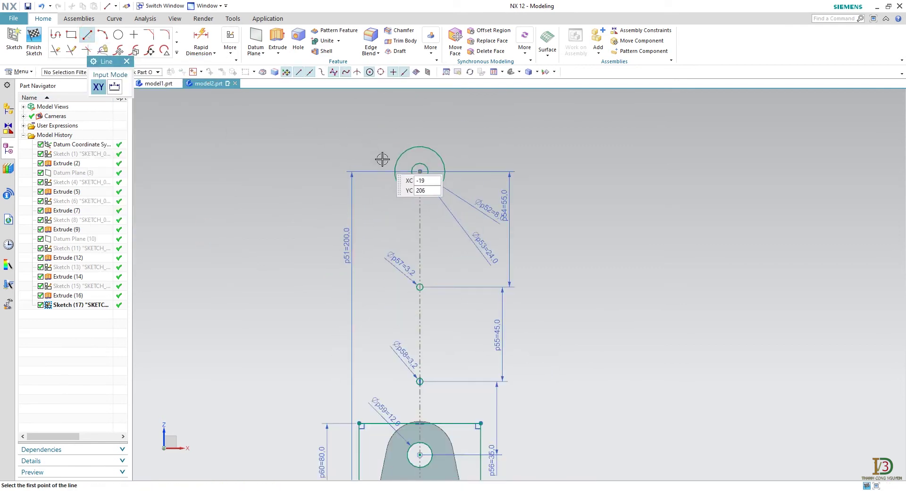
pyautogui.click(395, 167)
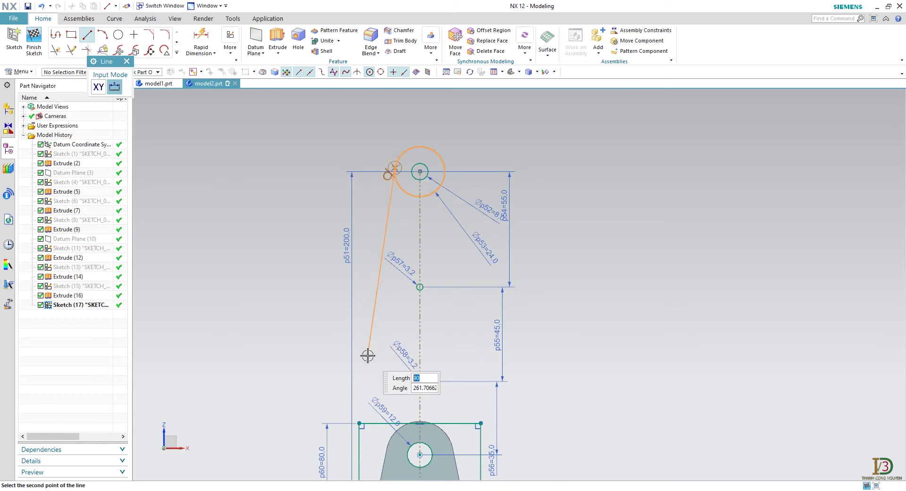
pyautogui.keyDown('shift'); pyautogui.moveTo(368, 356); pyautogui.dragTo(350, 269, button='middle'); pyautogui.keyUp('shift')
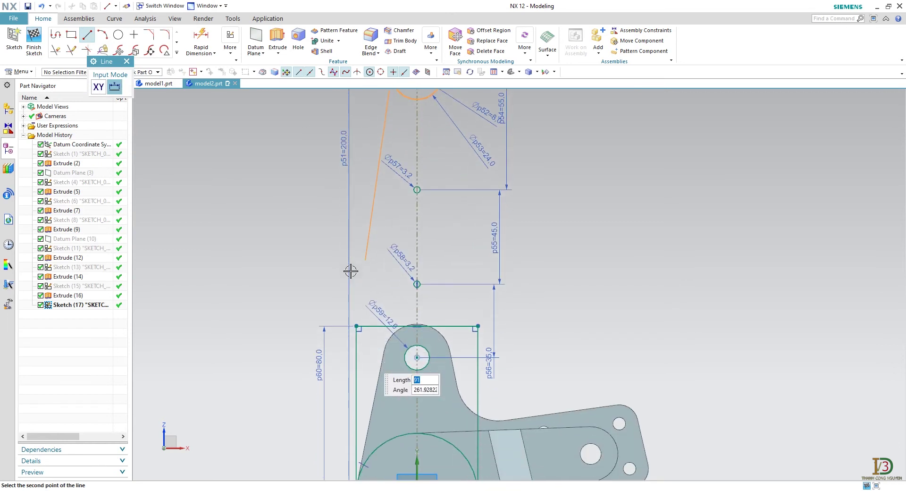
pyautogui.click(358, 324)
pyautogui.scroll(-1, 358, 323)
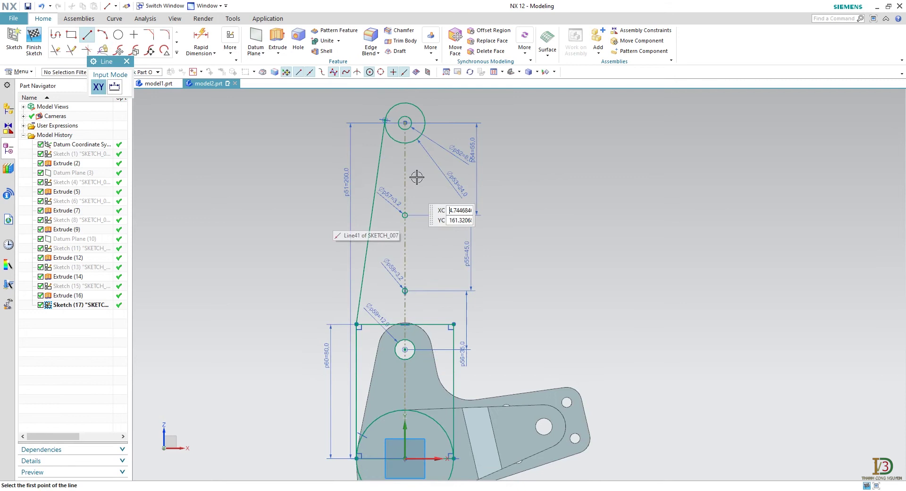
pyautogui.click(423, 116)
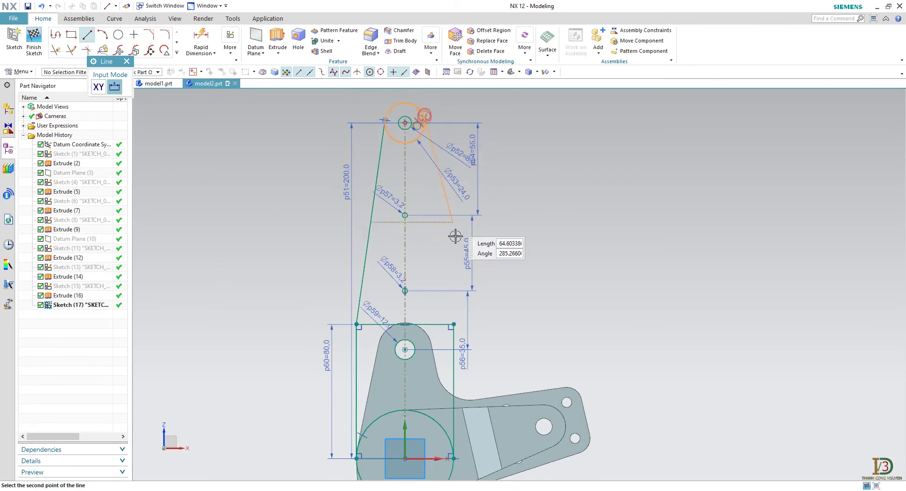
pyautogui.click(451, 318)
pyautogui.press('Escape')
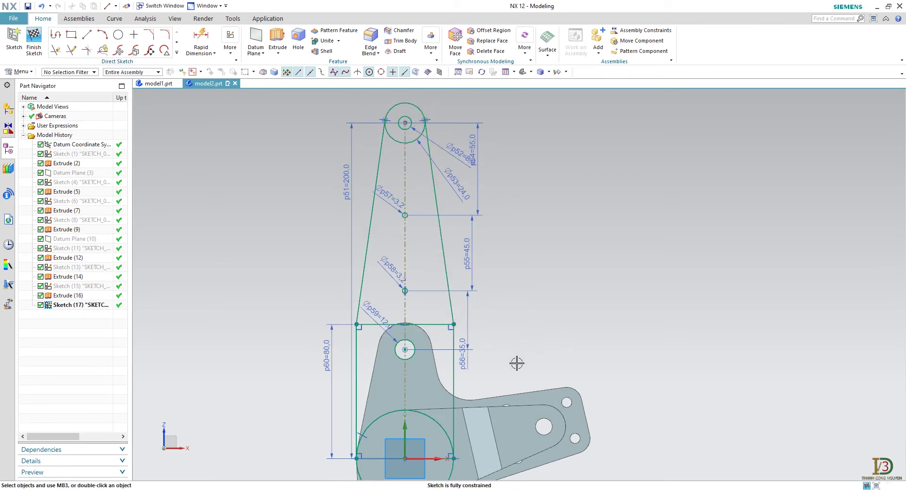
# - Convert the rectangle's upper edge to a reference line
pyautogui.moveTo(516, 364)
pyautogui.keyDown('shift'); pyautogui.mouseDown(button='middle')
pyautogui.moveTo(510, 259)
pyautogui.moveTo(500, 262)
pyautogui.mouseUp(button='middle'); pyautogui.keyUp('shift')
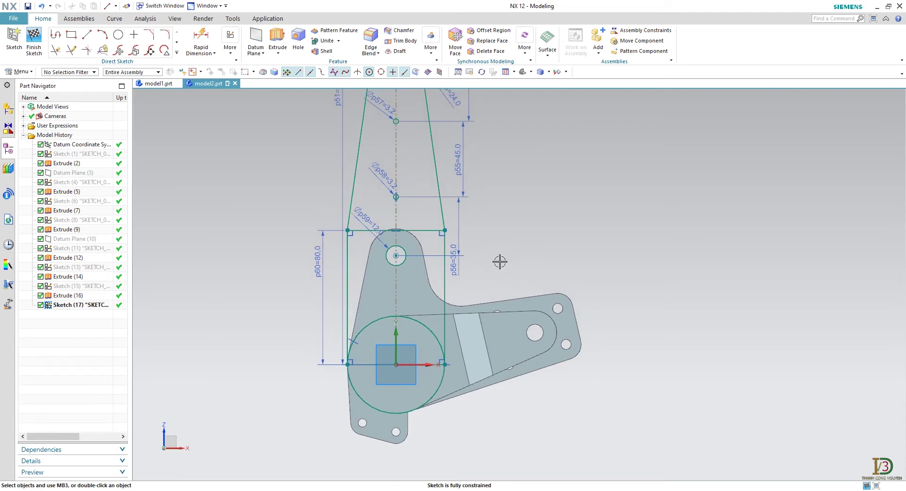
pyautogui.rightClick(358, 230)
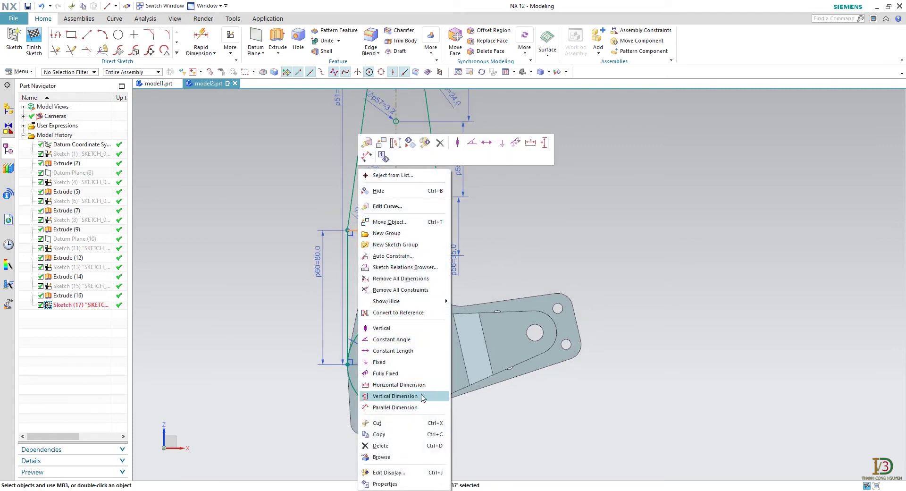
pyautogui.click(392, 329)
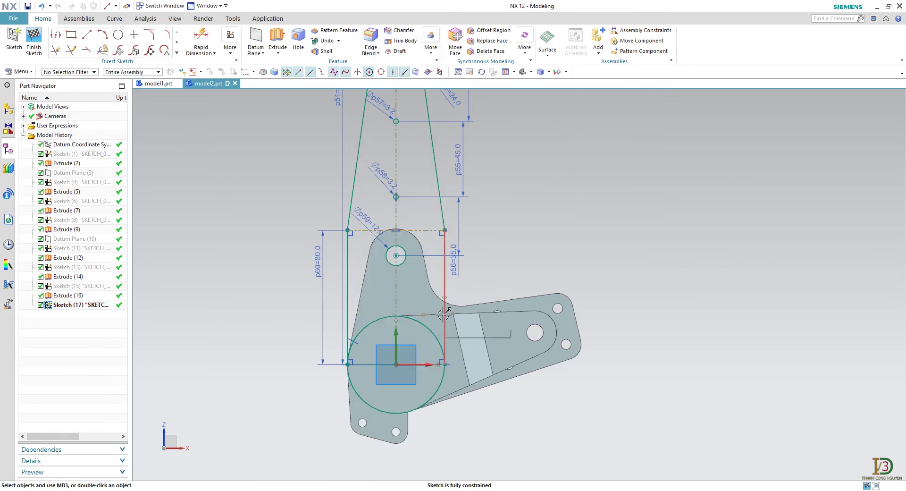
# - Convert the rectangle's lower edge to a reference line and trim away the upper half of the large circle
pyautogui.rightClick(365, 367)
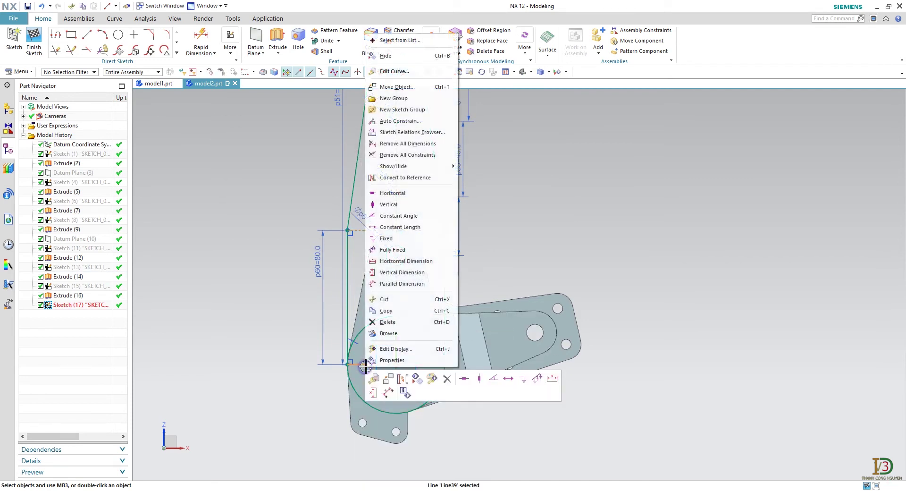
pyautogui.click(405, 178)
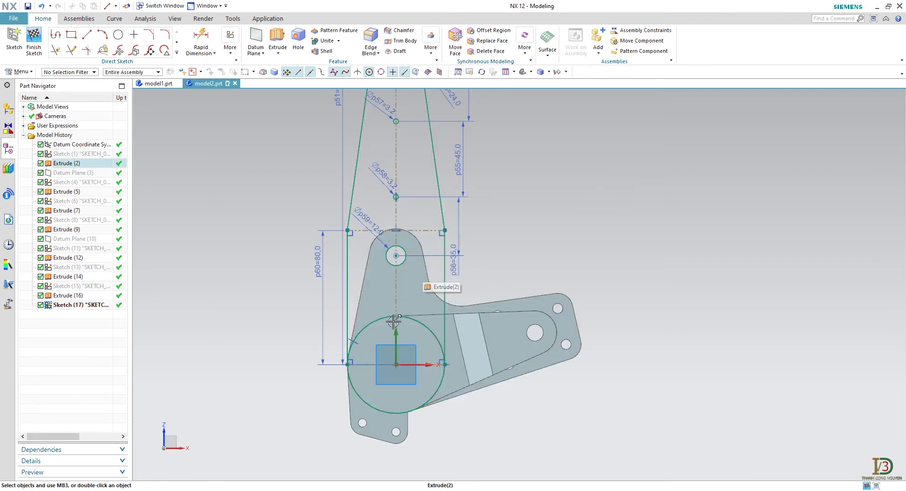
pyautogui.click(56, 50)
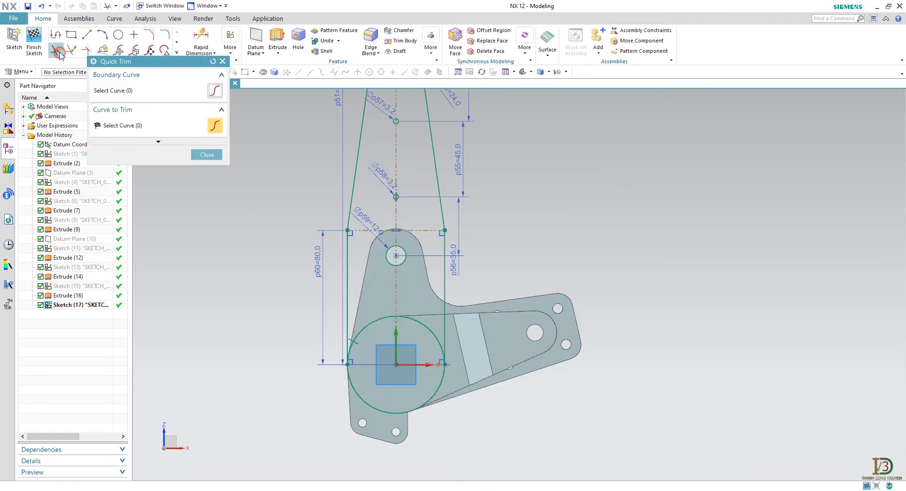
pyautogui.click(370, 325)
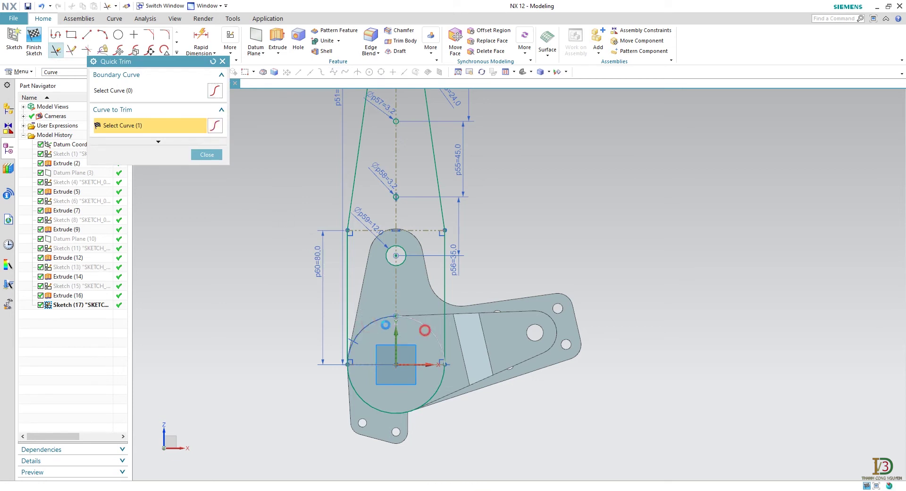
pyautogui.click(206, 154)
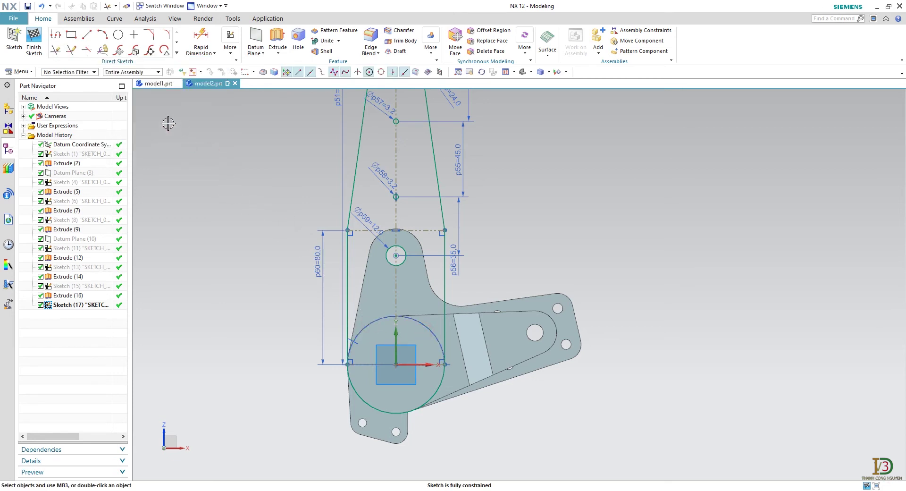
# - Fillet both corners where the slanted tangent lines meet the vertical side lines with a 50 mm radius
pyautogui.click(165, 35)
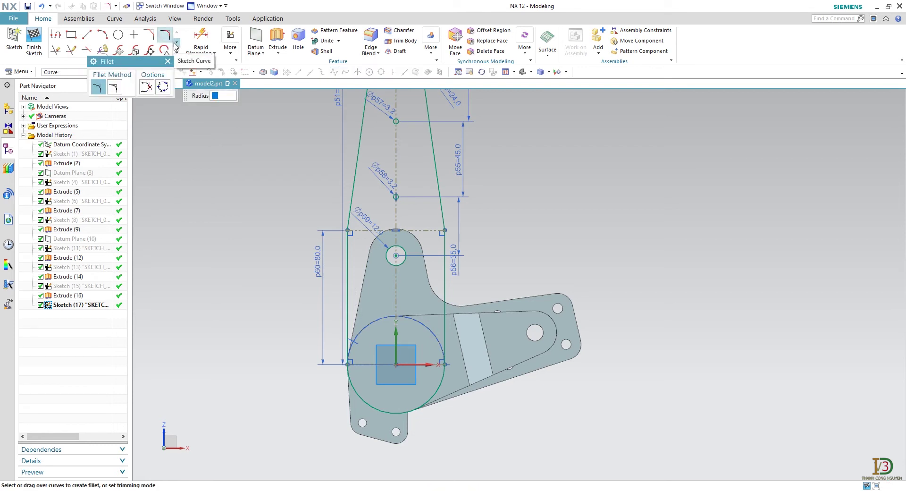
pyautogui.write('50')
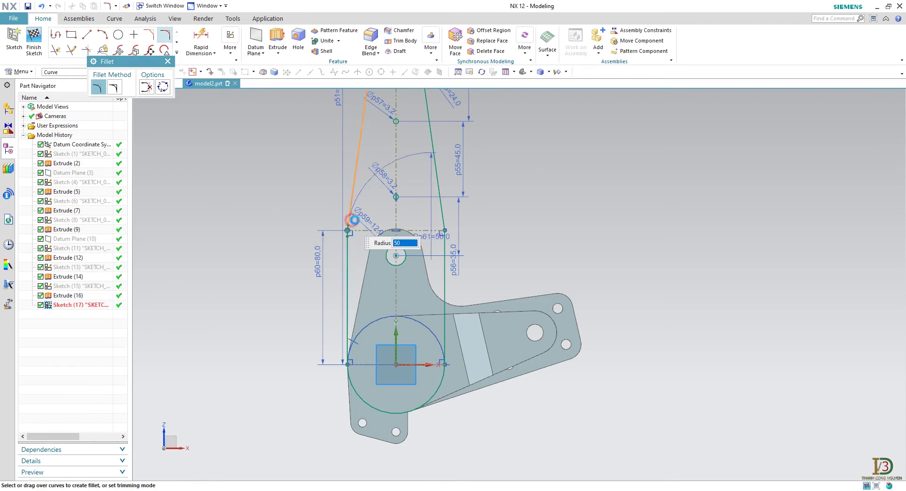
pyautogui.scroll(3, 426, 227)
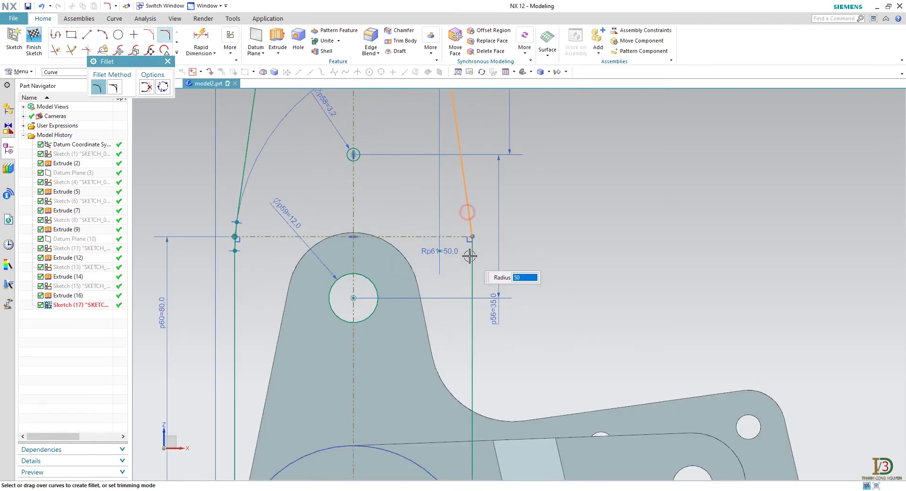
pyautogui.scroll(-3, 470, 252)
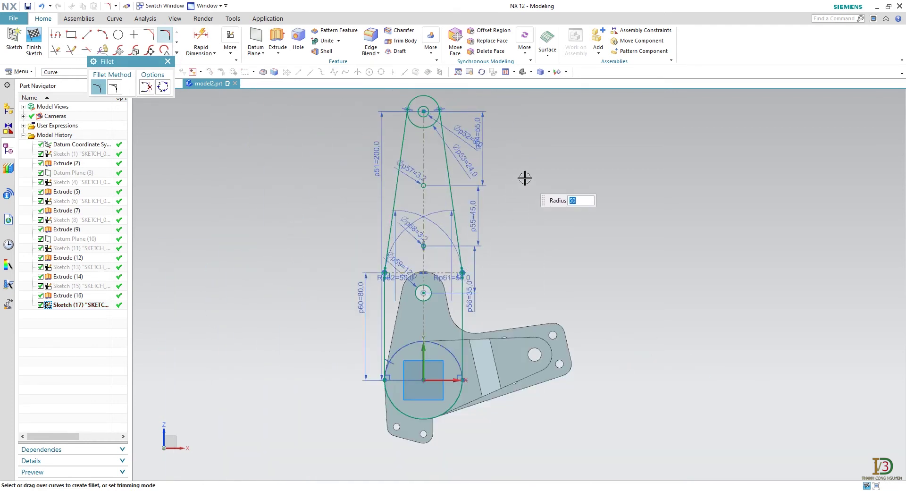
pyautogui.click(167, 61)
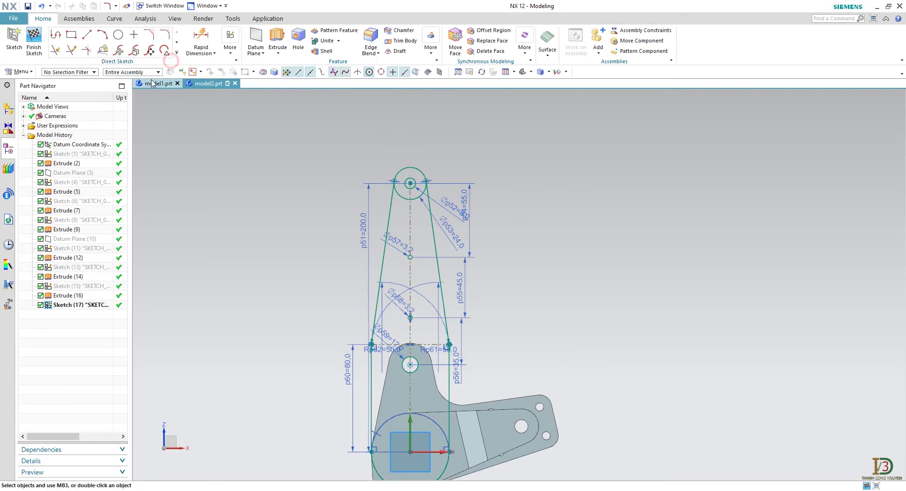
# - Trim the inner lower arc of the 24 mm top circle between the tangent lines and finish the sketch
pyautogui.click(55, 51)
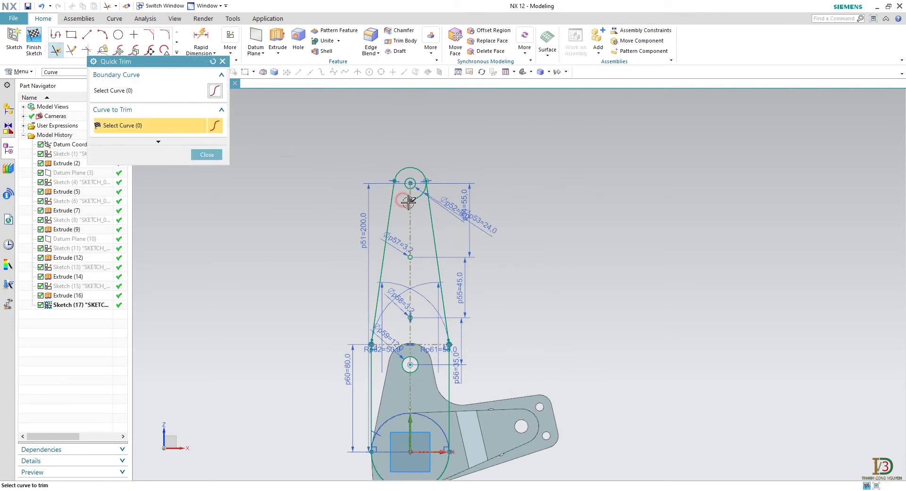
pyautogui.click(410, 197)
pyautogui.click(204, 155)
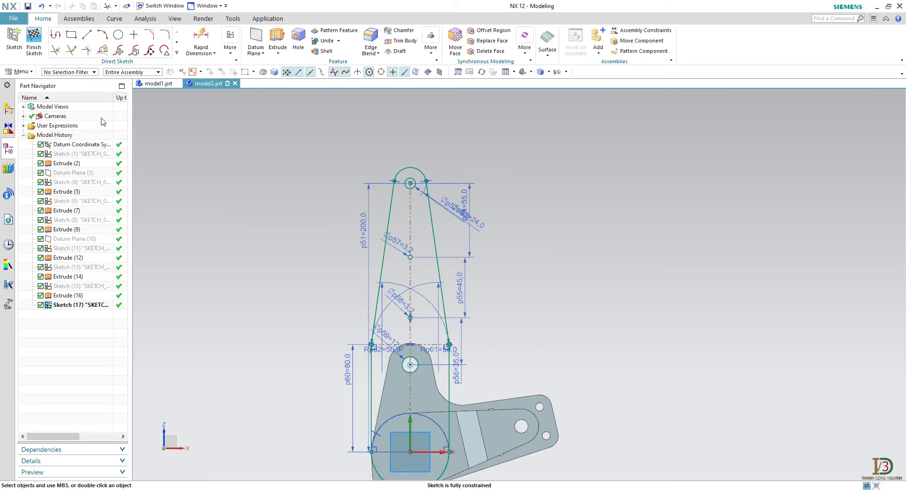
pyautogui.click(33, 40)
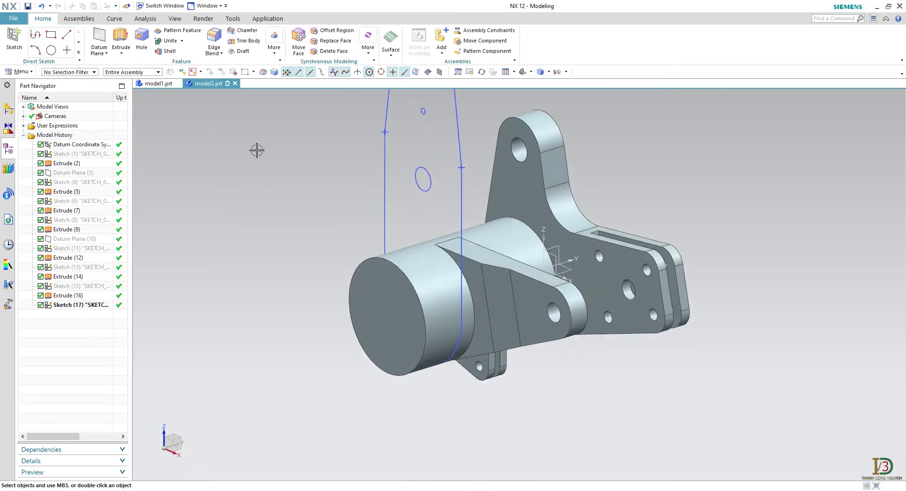
# - Extrude the arm profile sketch from -15 mm to 12 mm and unite it with the existing body
pyautogui.hotkey('ctrl', 'f')
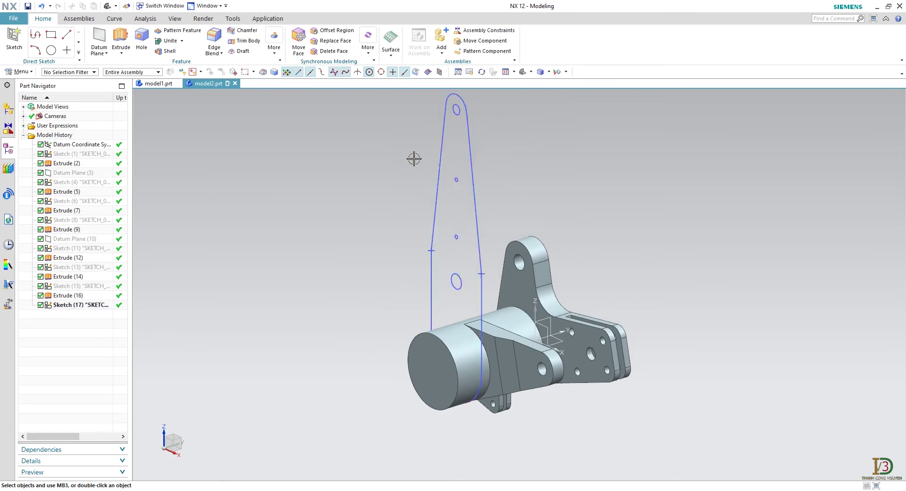
pyautogui.click(121, 40)
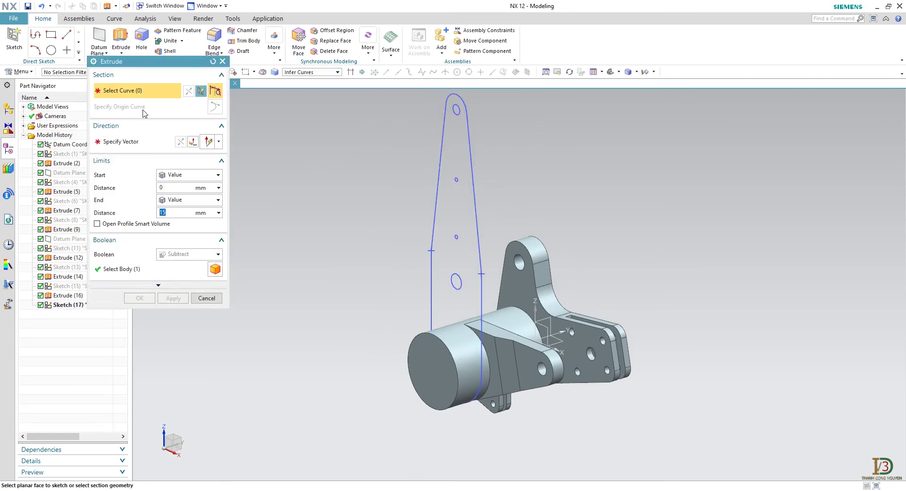
pyautogui.click(78, 306)
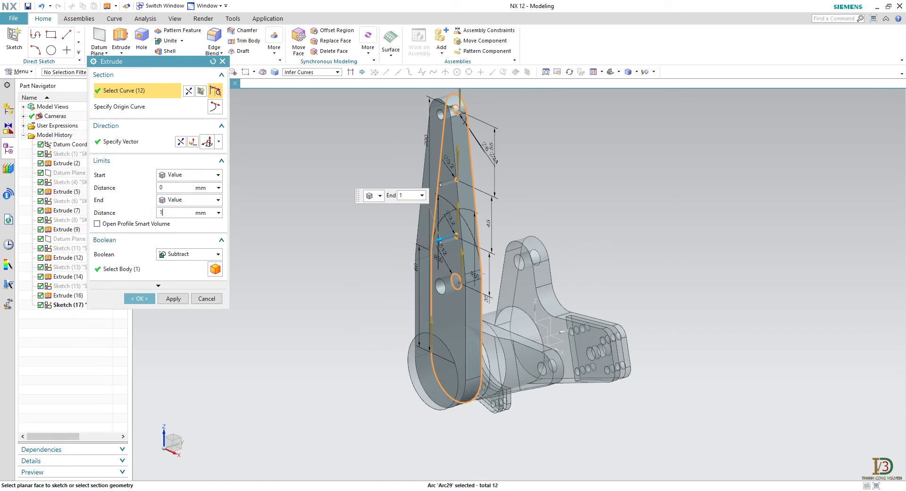
pyautogui.click(171, 187)
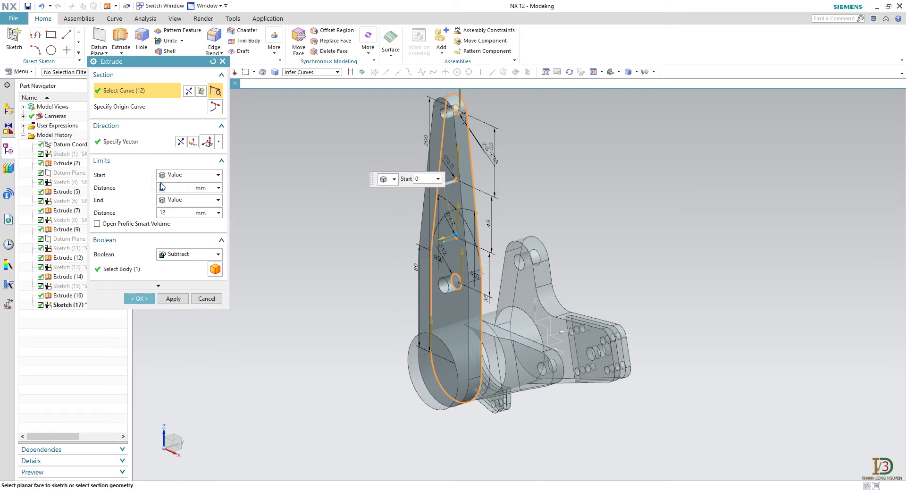
pyautogui.click(168, 255)
pyautogui.click(174, 274)
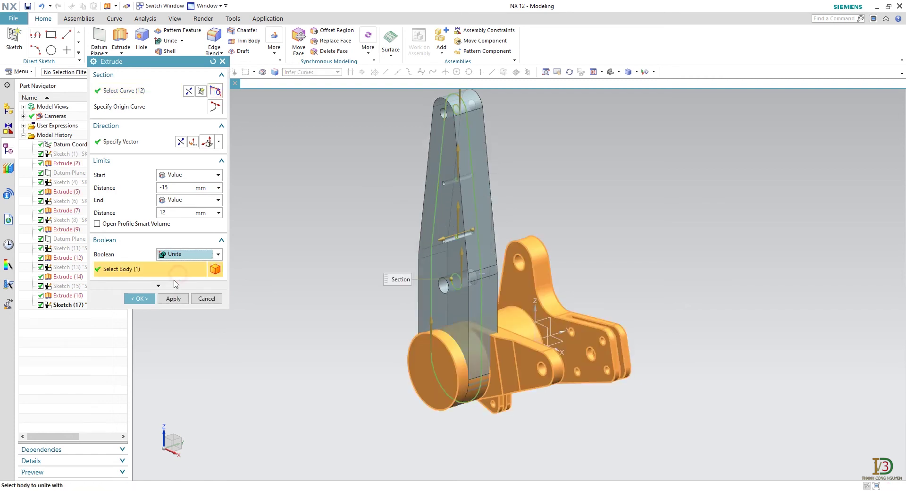
pyautogui.click(142, 298)
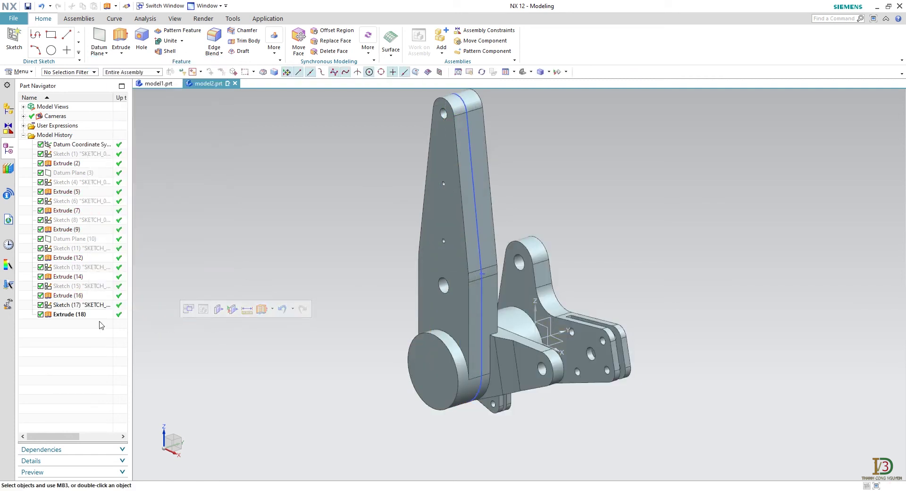
# - Hide the arm profile sketch, Sketch (17)
pyautogui.click(67, 306)
pyautogui.rightClick(68, 306)
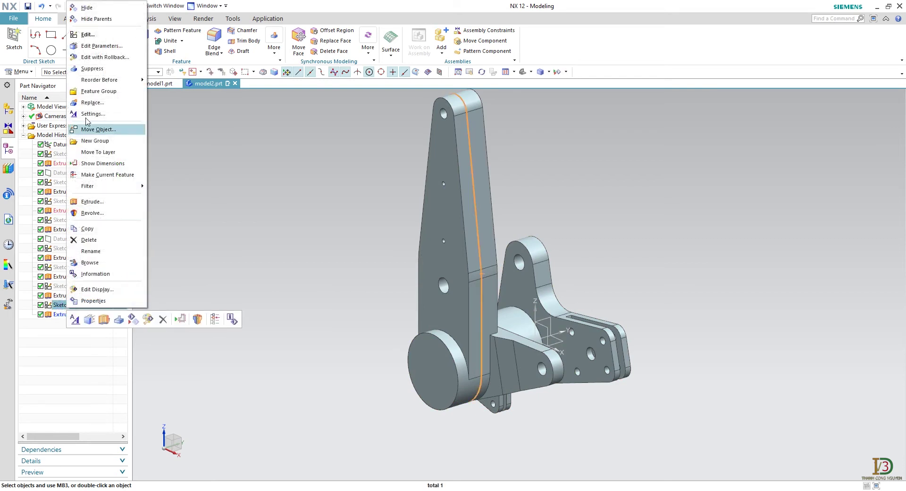
pyautogui.click(100, 8)
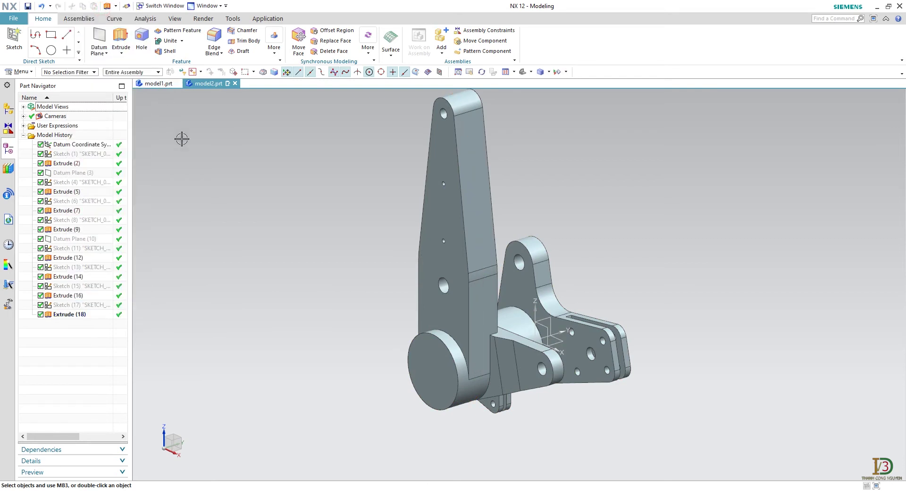
# - Create a sketch on the arm's front face using the Inferred plane method, with its origin at the centre of the arm's rounded base
pyautogui.moveTo(516, 78); pyautogui.dragTo(479, 119, button='middle')
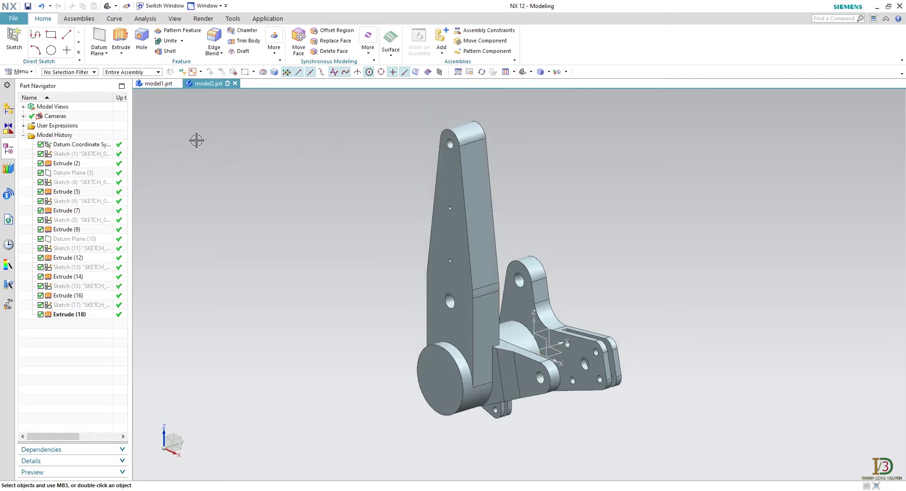
pyautogui.click(14, 38)
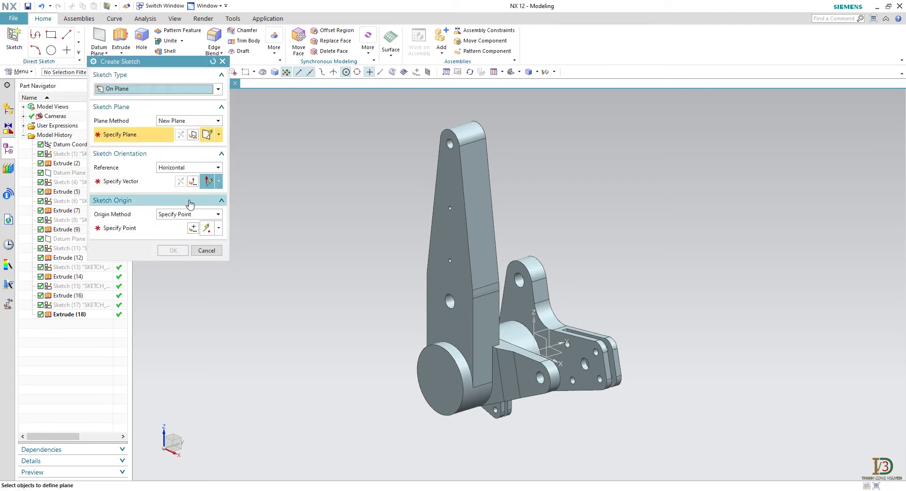
pyautogui.click(191, 121)
pyautogui.click(192, 130)
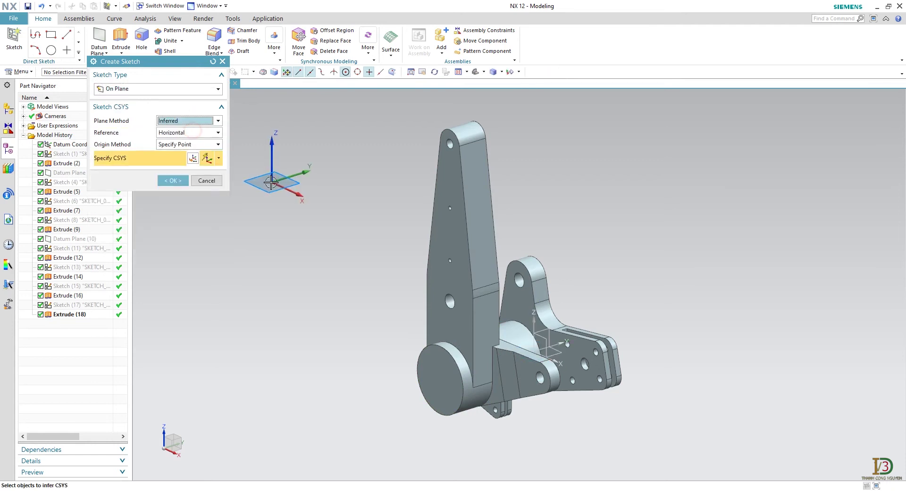
pyautogui.click(457, 330)
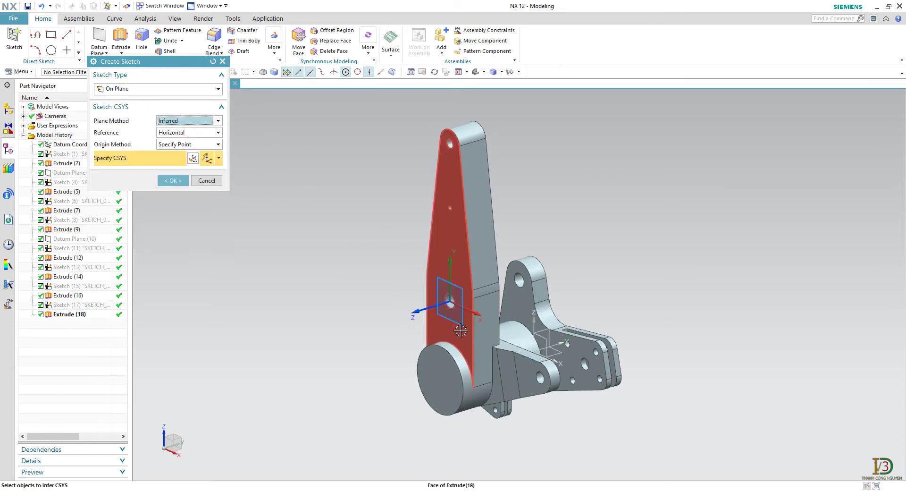
pyautogui.click(460, 349)
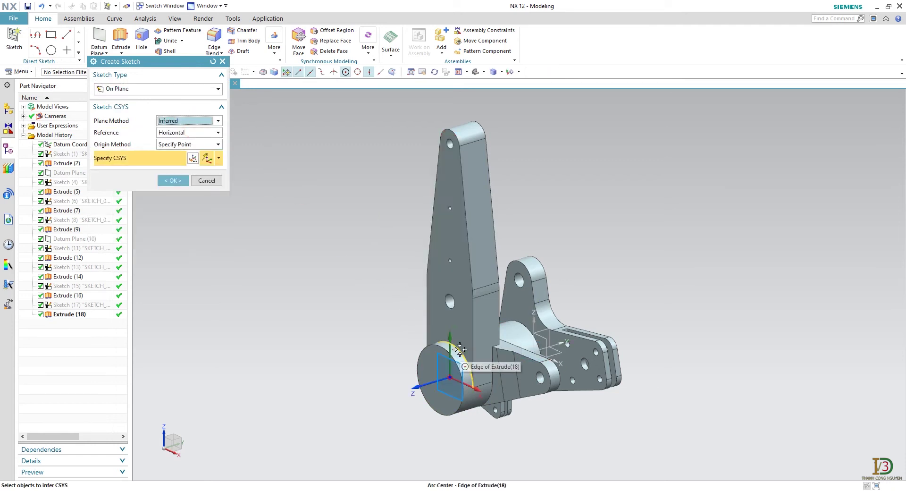
pyautogui.click(460, 349)
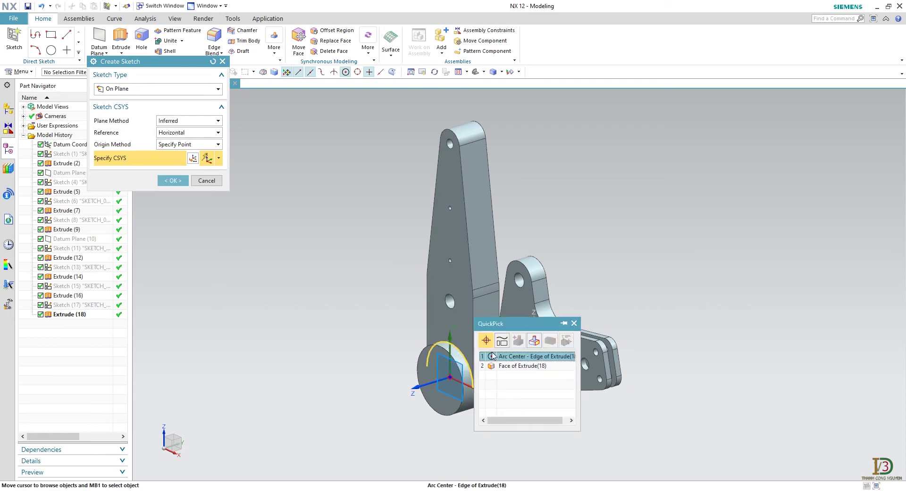
pyautogui.click(519, 402)
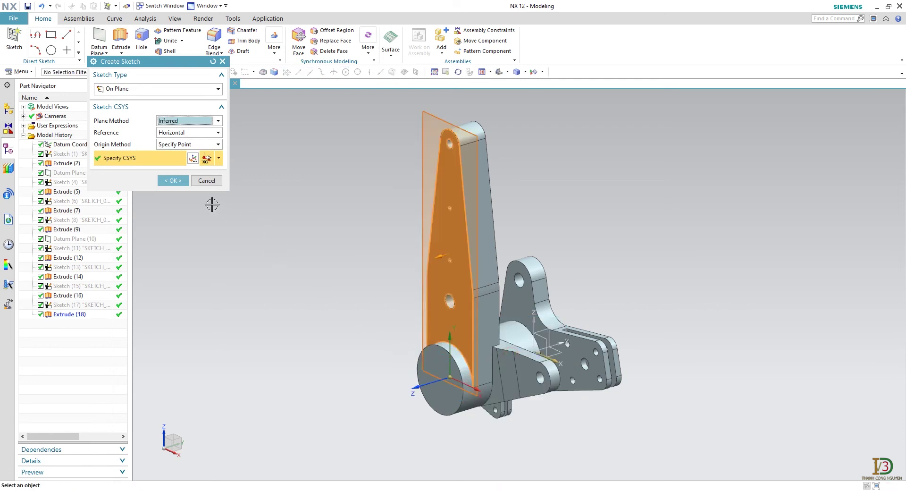
pyautogui.click(173, 180)
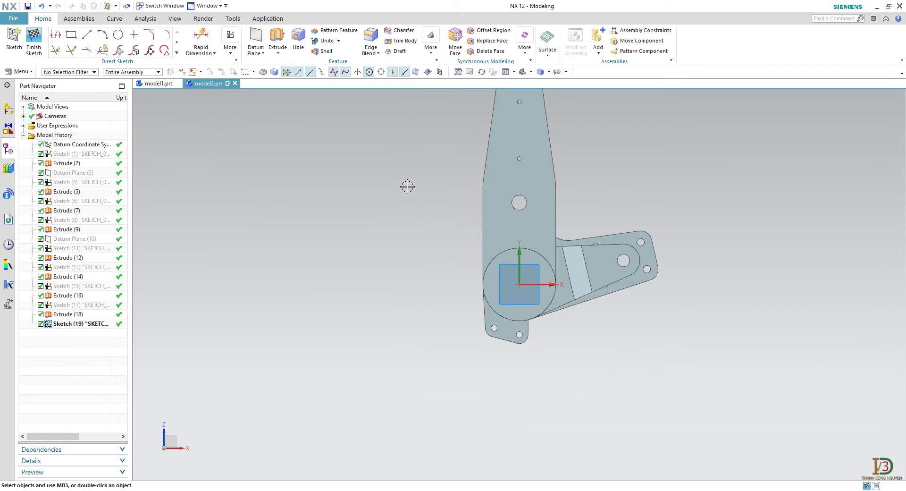
# - Project all curves of the hidden arm profile, Sketch (17), into the new sketch with Project Curve
pyautogui.keyDown('shift'); pyautogui.moveTo(409, 177); pyautogui.dragTo(370, 286, button='middle'); pyautogui.keyUp('shift')
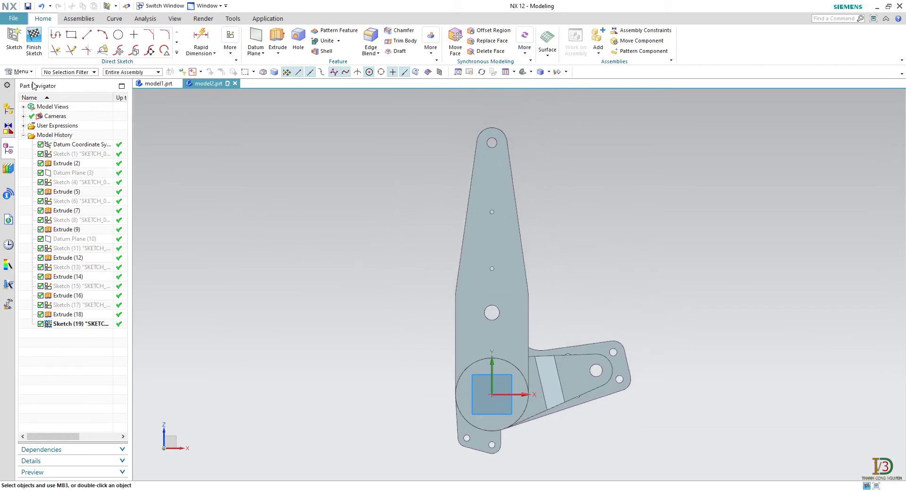
pyautogui.click(19, 72)
pyautogui.click(46, 118)
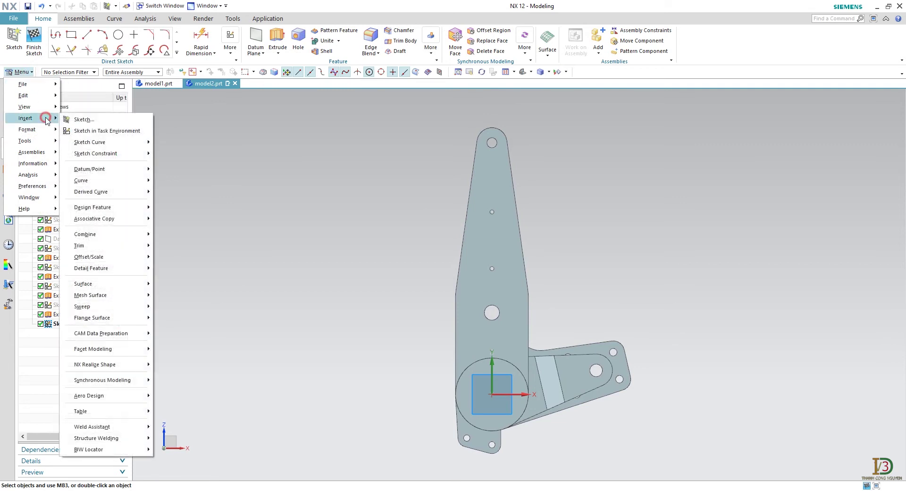
pyautogui.moveTo(122, 142)
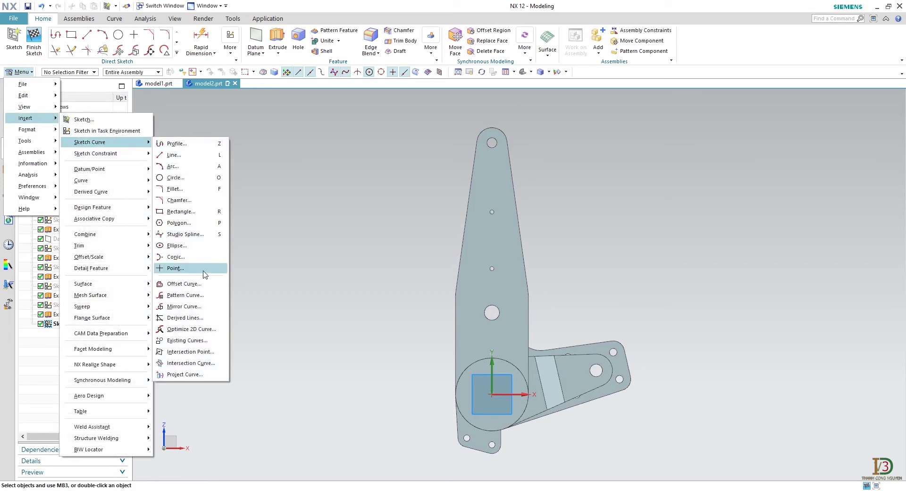
pyautogui.click(208, 374)
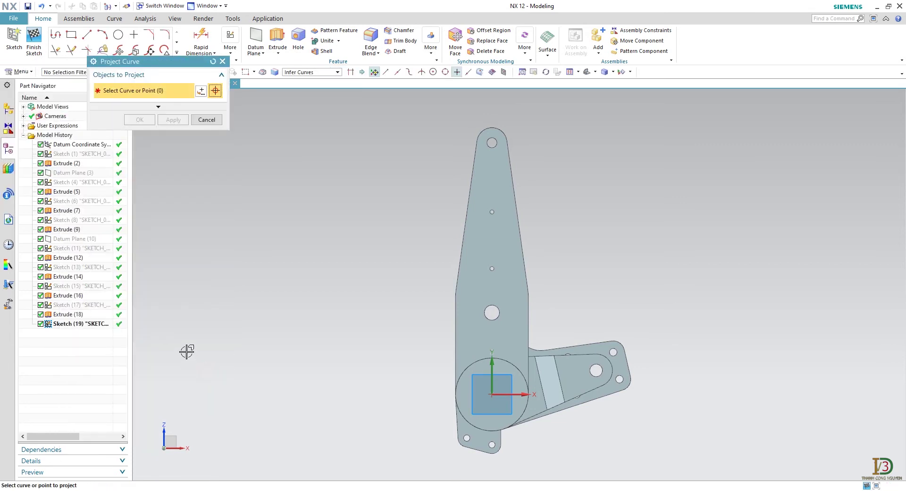
pyautogui.click(88, 308)
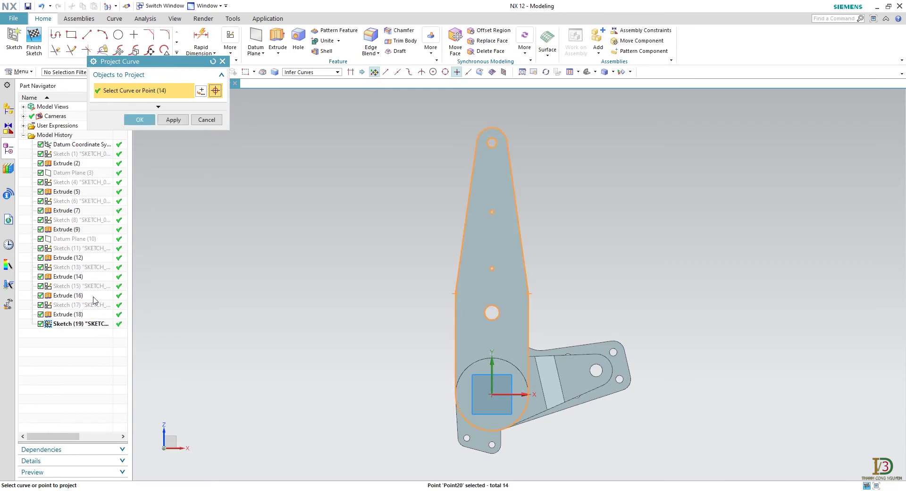
pyautogui.click(144, 119)
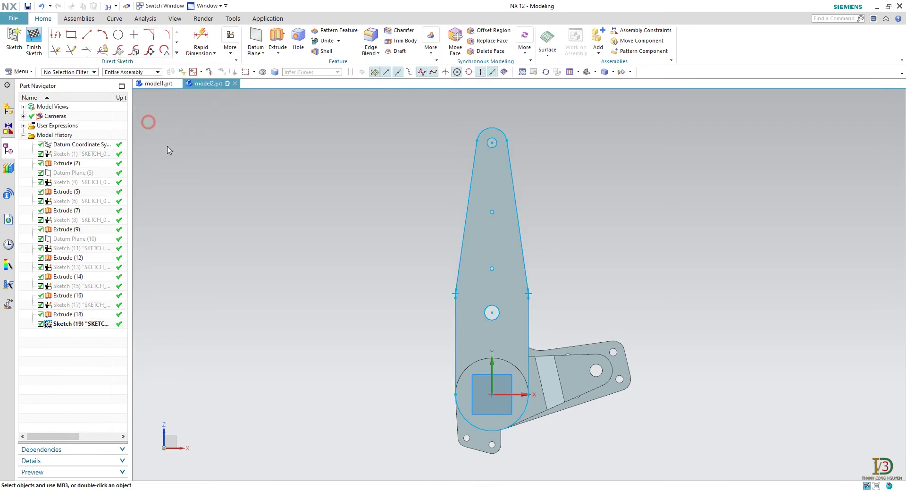
# - Convert all the projected arm profile curves to reference, limiting the selection to curves
pyautogui.click(85, 72)
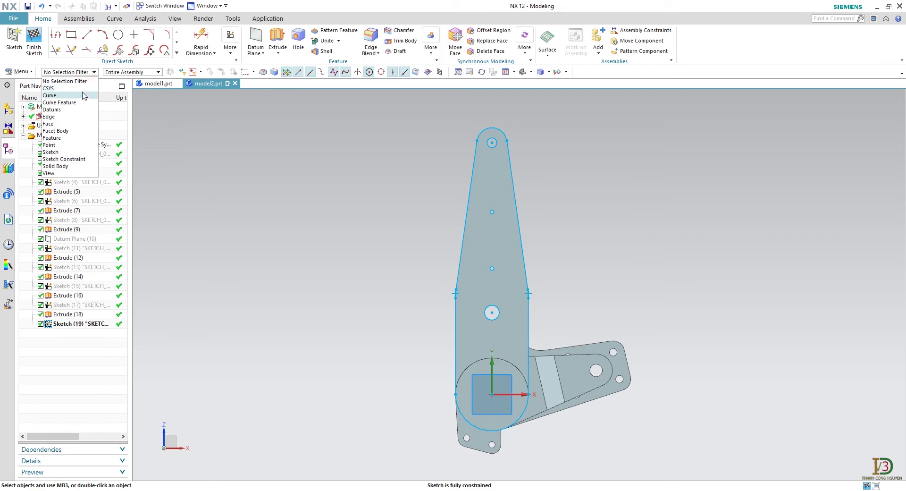
pyautogui.click(50, 96)
pyautogui.moveTo(332, 118)
pyautogui.mouseDown()
pyautogui.moveTo(532, 358)
pyautogui.moveTo(554, 443)
pyautogui.moveTo(541, 398)
pyautogui.mouseUp()
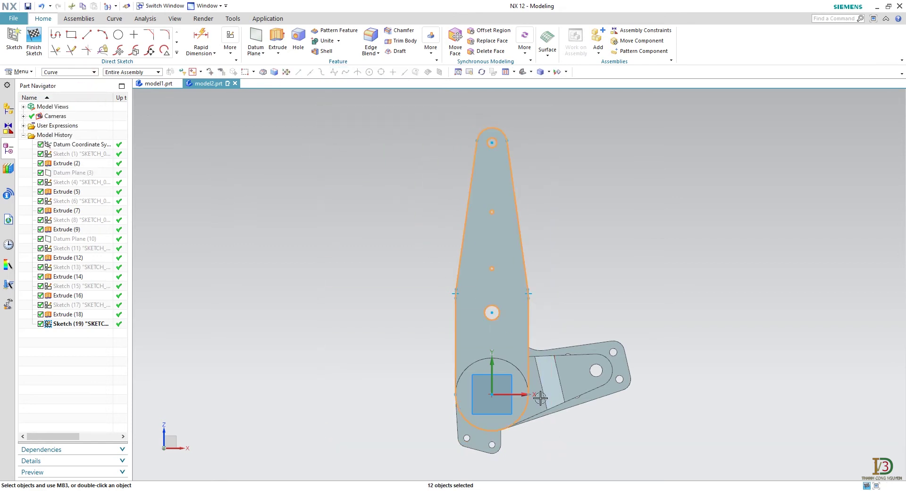
pyautogui.rightClick(521, 257)
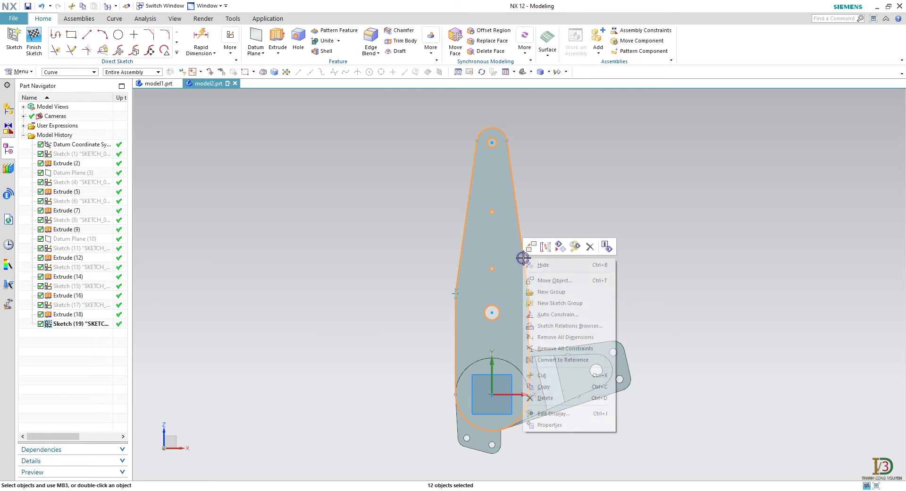
pyautogui.click(560, 358)
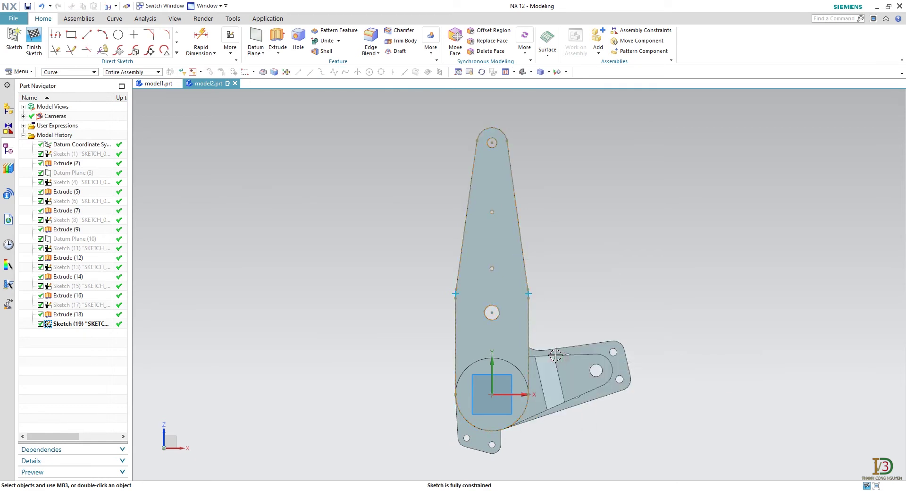
pyautogui.click(370, 265)
# - Offset the arm's outer reference profile 5 mm inward as connected curves, with Create Dimension enabled
pyautogui.click(175, 53)
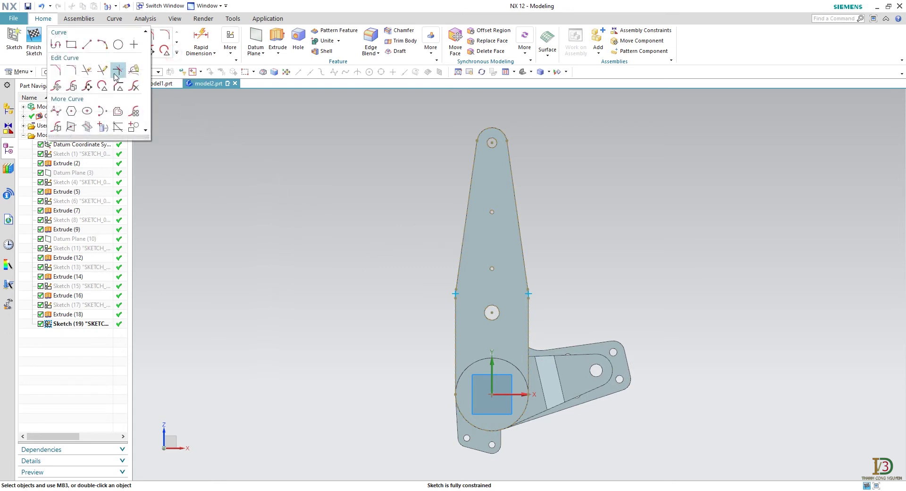
pyautogui.click(119, 112)
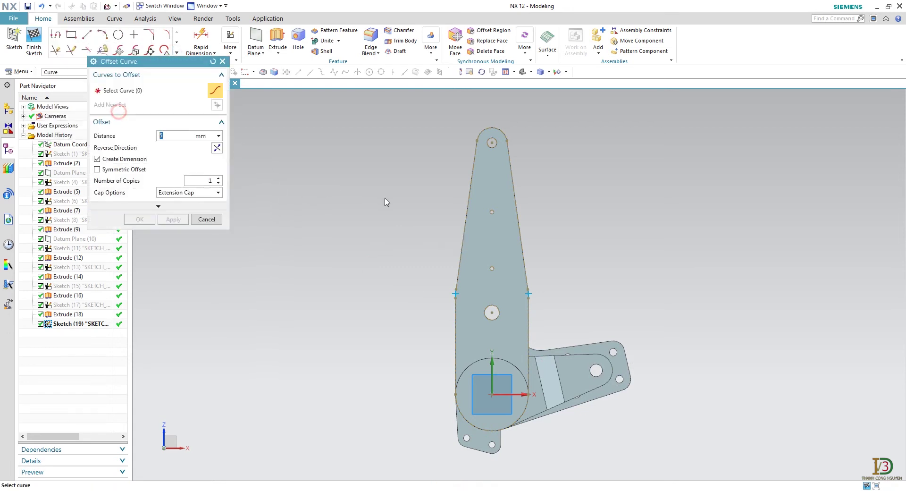
pyautogui.click(462, 233)
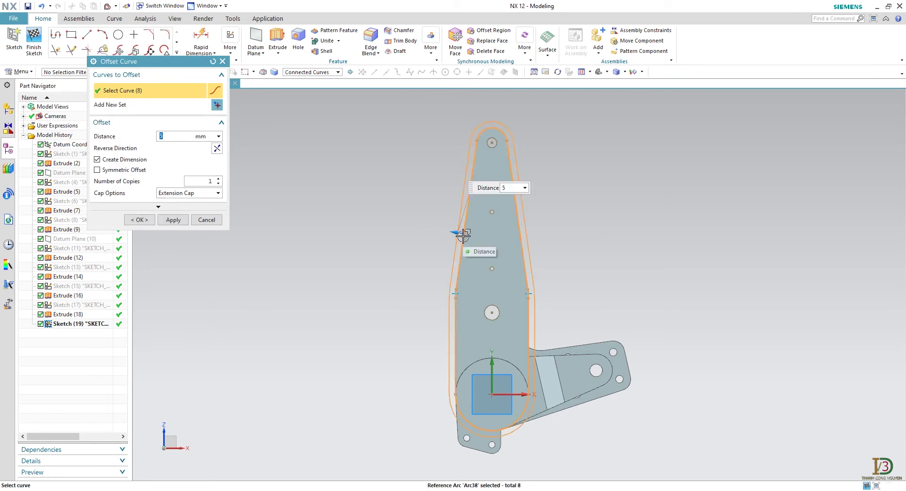
pyautogui.doubleClick(456, 232)
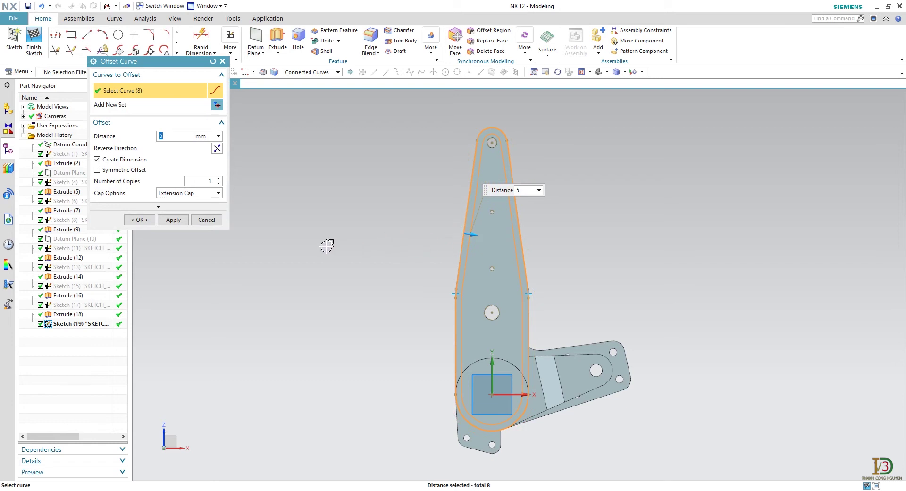
pyautogui.click(139, 220)
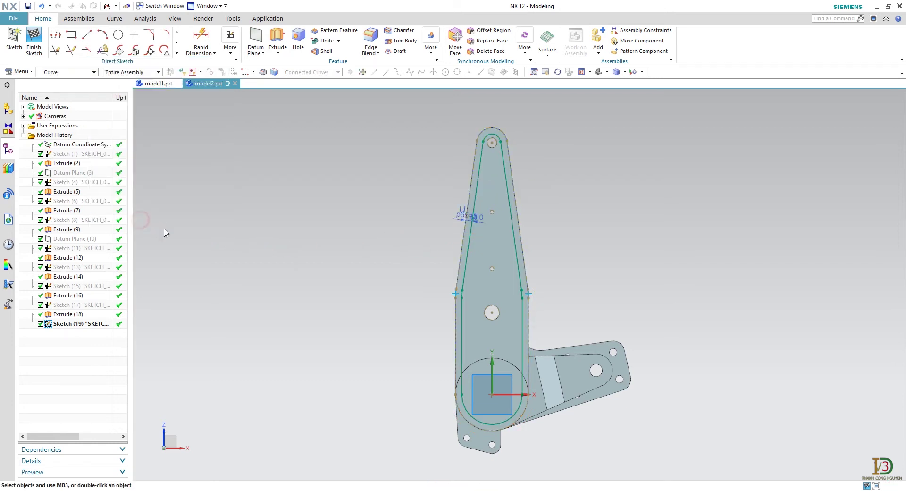
# - Sketch a horizontal line across the upper arm, about 32 mm below the tip hole's centre and extending past both sides
pyautogui.click(87, 38)
pyautogui.click(416, 183)
pyautogui.click(534, 183)
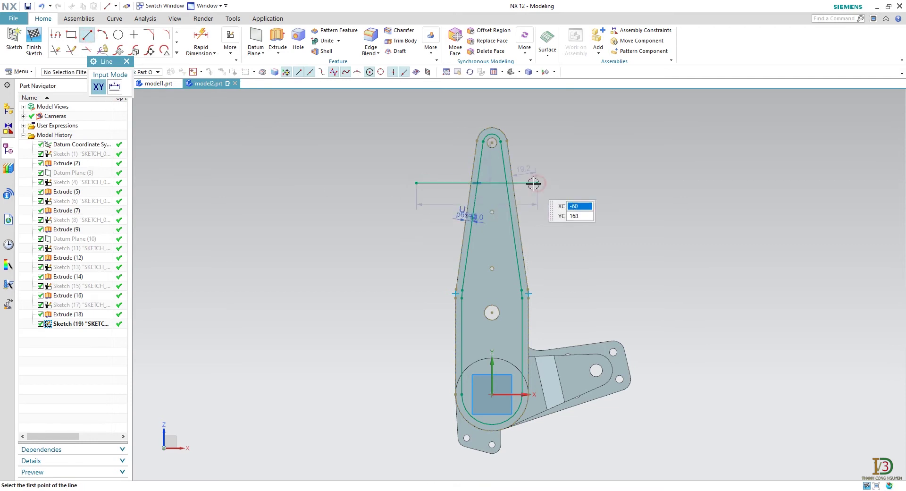
pyautogui.press('Escape')
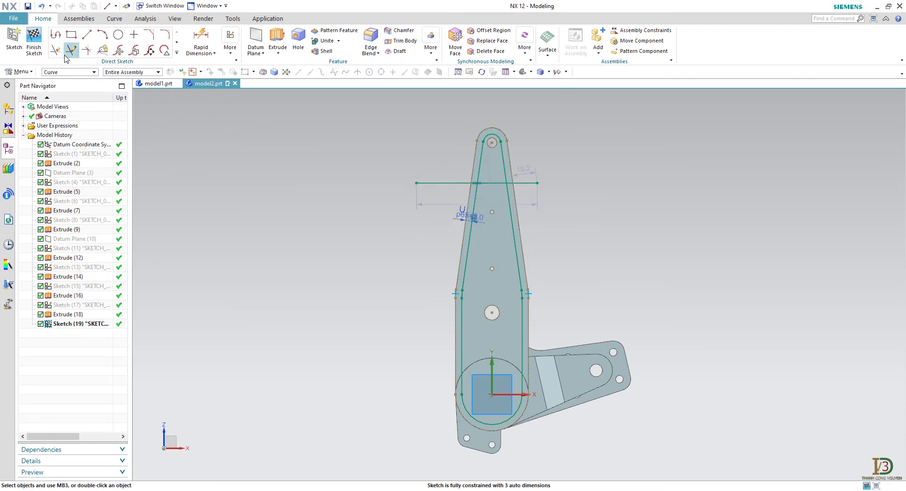
# - Trim the horizontal line's ends outside the offset profile and remove the offset curves above the line with Quick Trim
pyautogui.click(55, 50)
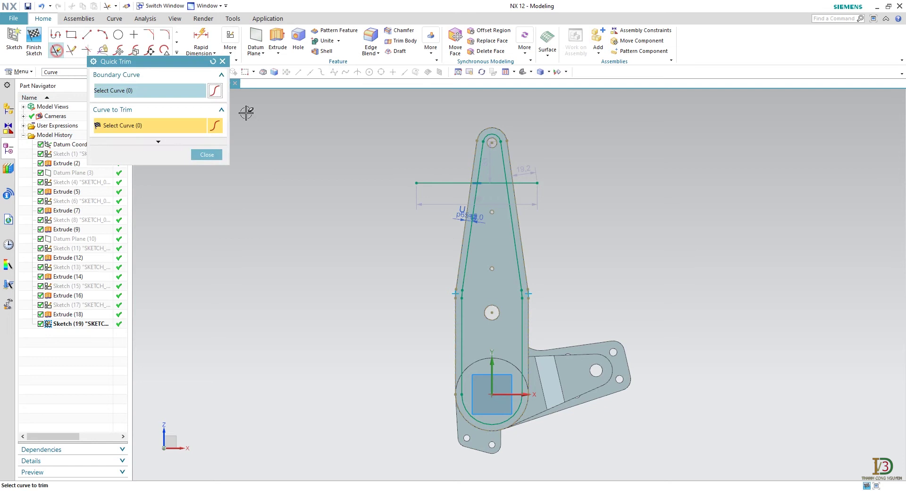
pyautogui.click(427, 183)
pyautogui.scroll(5, 463, 183)
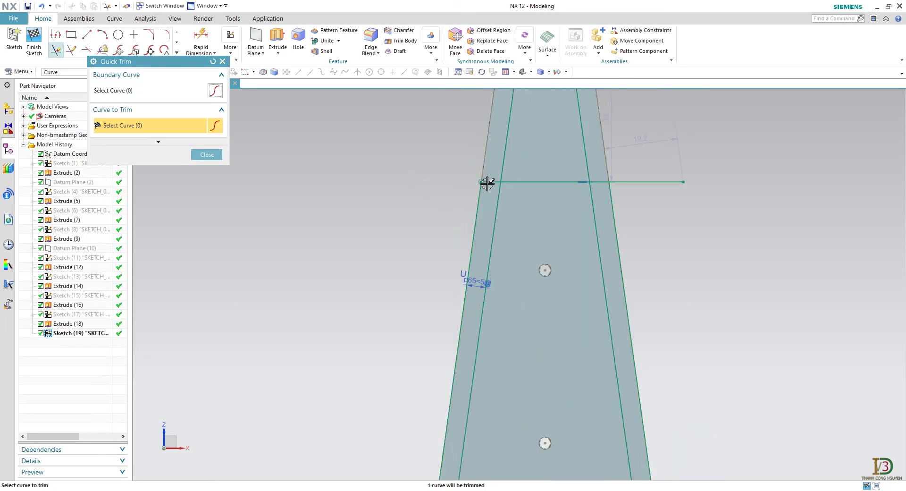
pyautogui.scroll(-3, 492, 170)
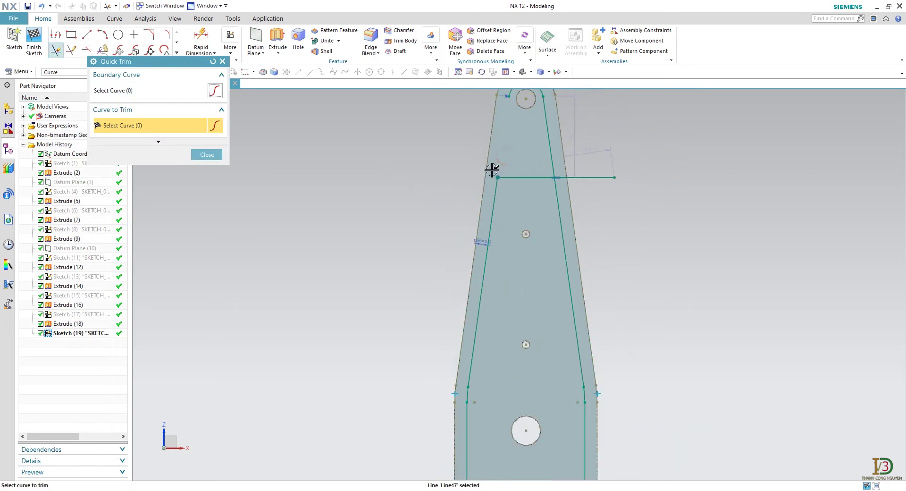
pyautogui.keyDown('shift'); pyautogui.moveTo(522, 141); pyautogui.dragTo(508, 202, button='middle'); pyautogui.keyUp('shift')
pyautogui.scroll(2, 509, 201)
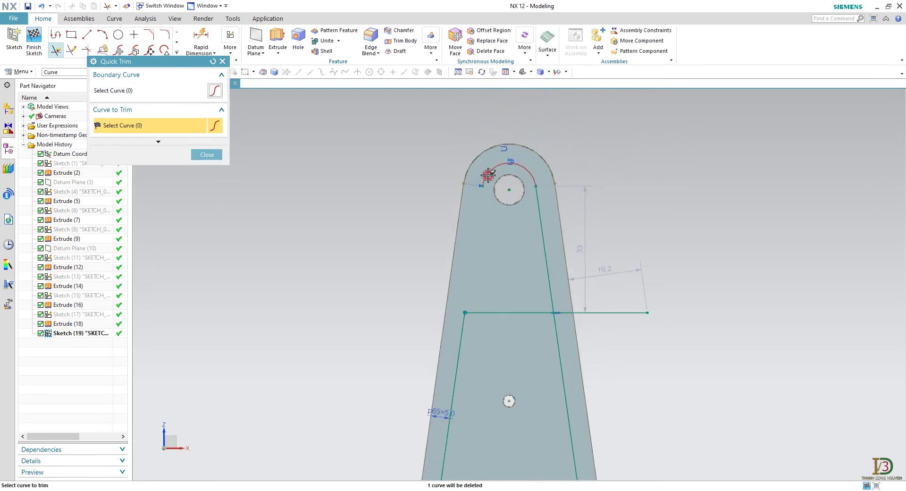
pyautogui.click(541, 201)
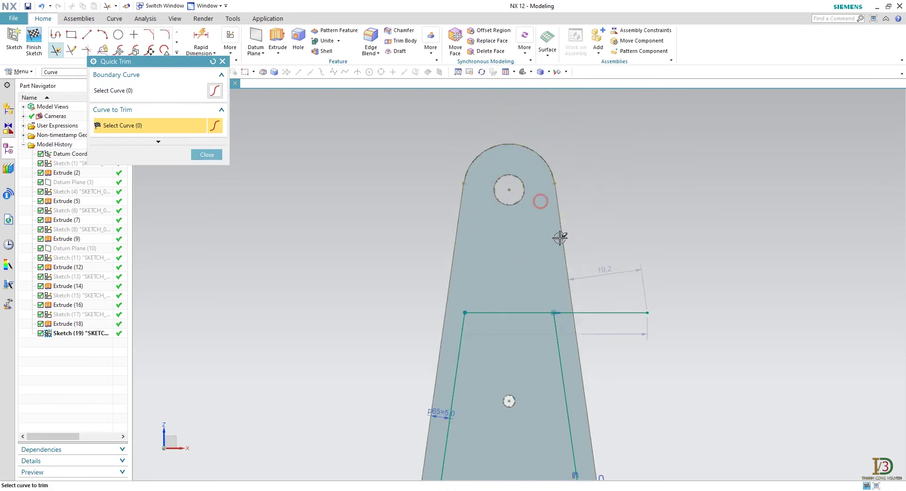
pyautogui.click(612, 313)
pyautogui.click(566, 313)
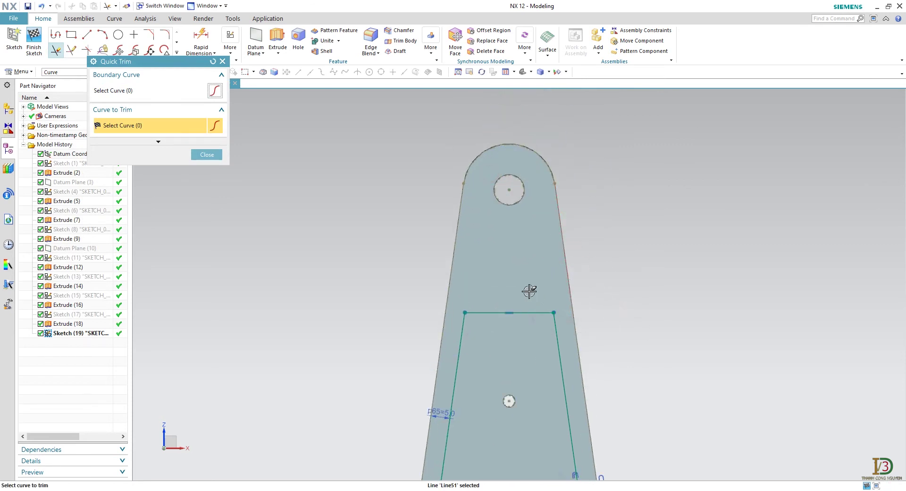
pyautogui.scroll(-5, 530, 289)
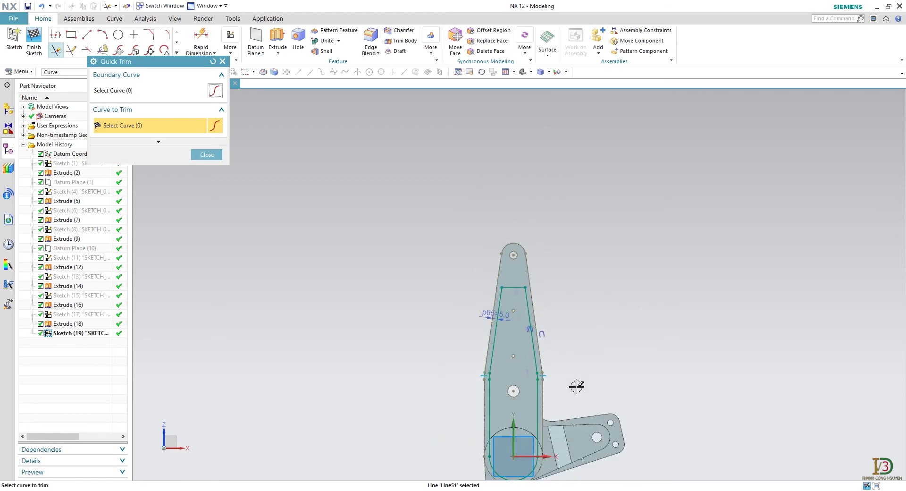
pyautogui.keyDown('shift'); pyautogui.moveTo(576, 392); pyautogui.dragTo(509, 306, button='middle'); pyautogui.keyUp('shift')
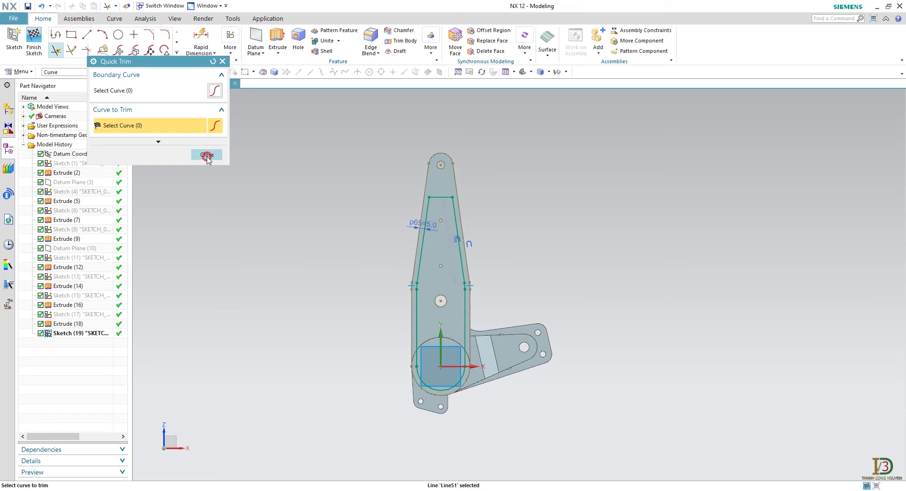
pyautogui.click(207, 155)
# - Sketch a circle centred on the sketch origin and passing through the round base's outer edge
pyautogui.click(119, 35)
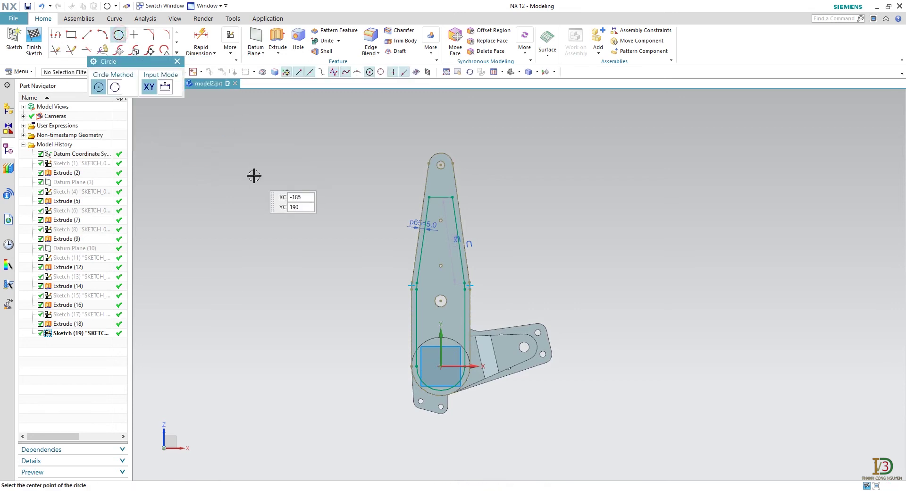
pyautogui.scroll(2, 442, 367)
pyautogui.click(447, 370)
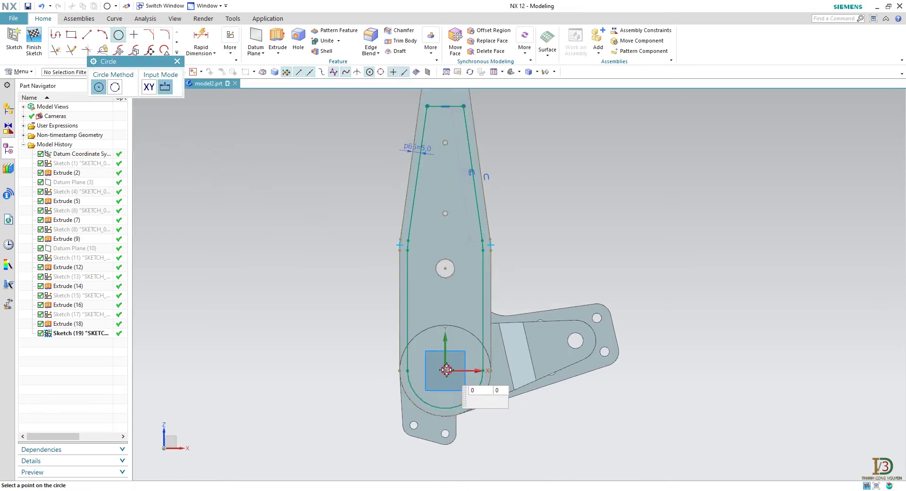
pyautogui.click(467, 331)
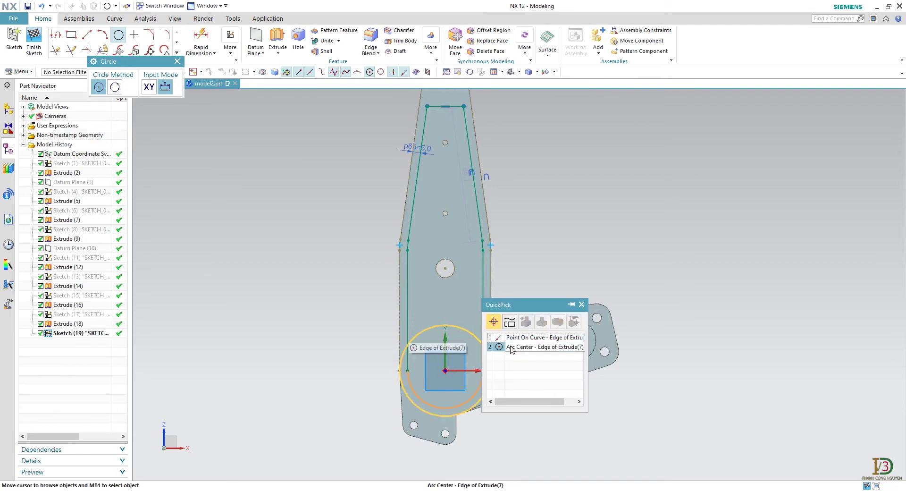
pyautogui.click(543, 337)
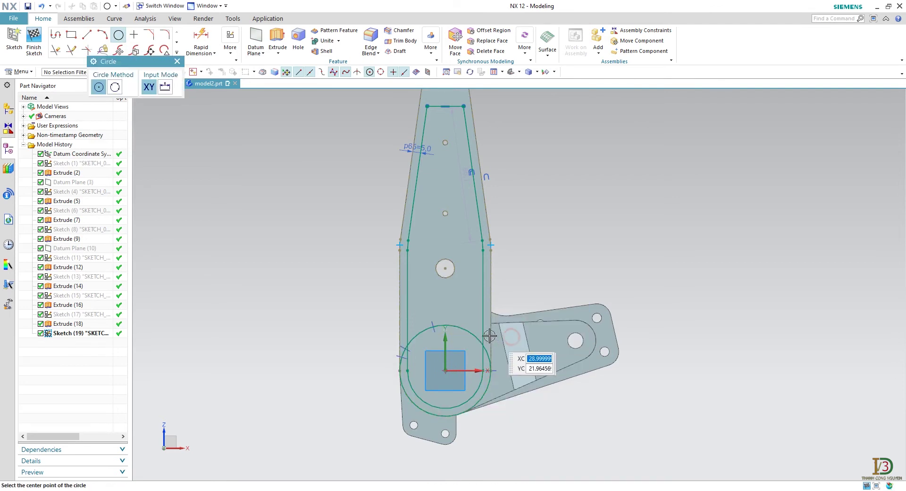
pyautogui.press('Escape')
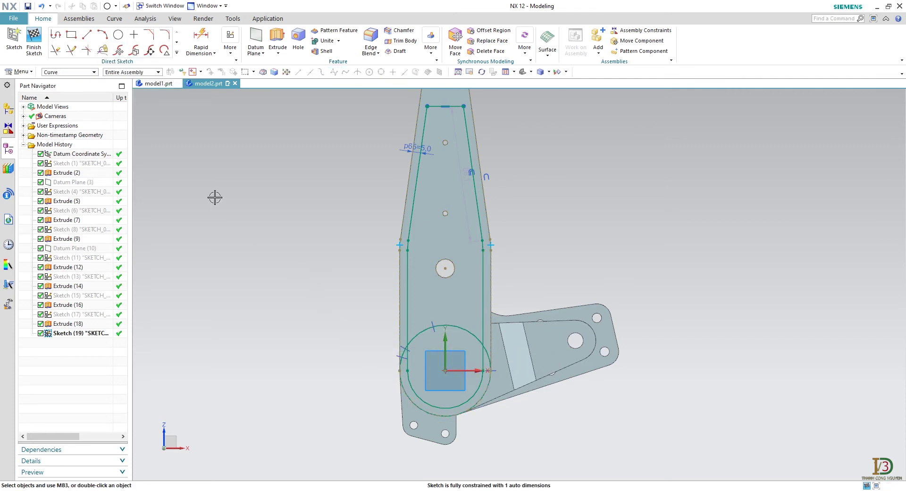
# - Trim the circle to the arc between the offset sides, and remove the offset profile's lower arc and side segments inside the circle
pyautogui.click(63, 53)
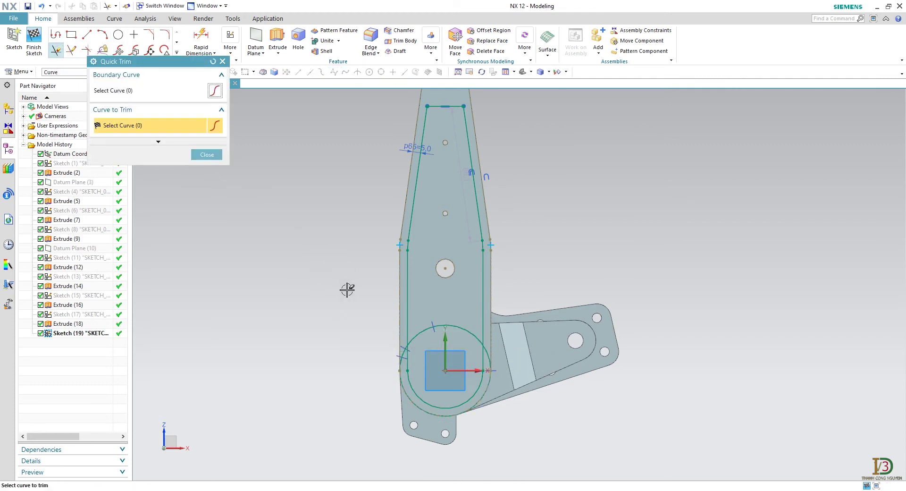
pyautogui.scroll(3, 402, 390)
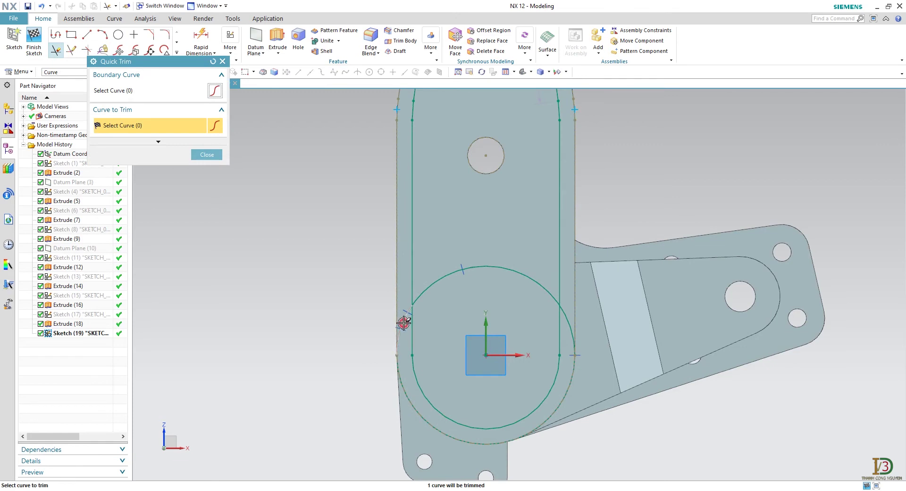
pyautogui.click(404, 323)
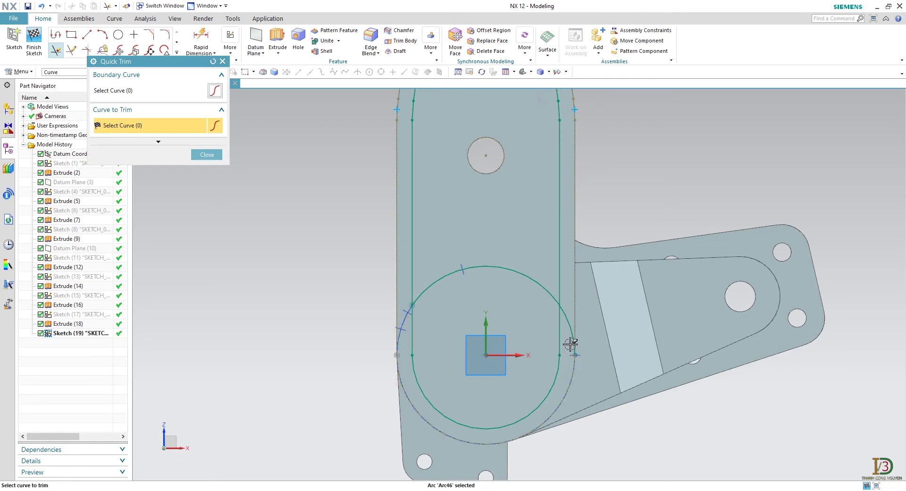
pyautogui.click(546, 394)
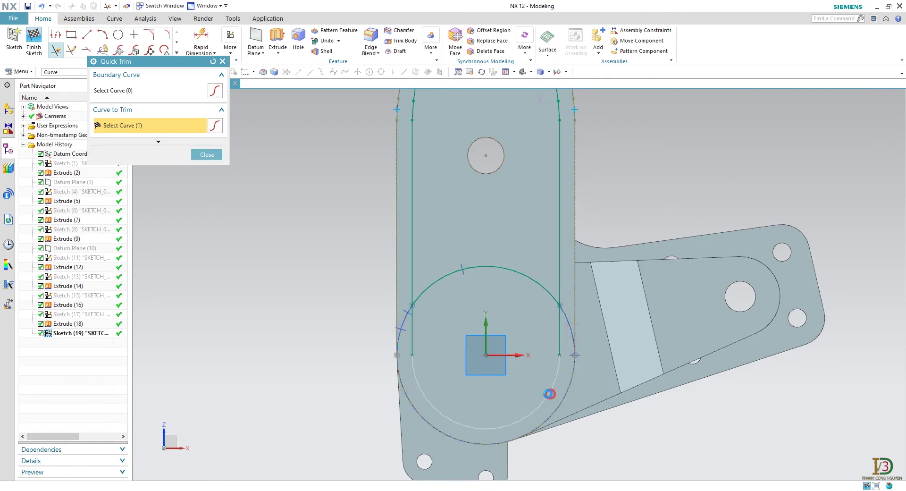
pyautogui.click(413, 337)
pyautogui.click(560, 340)
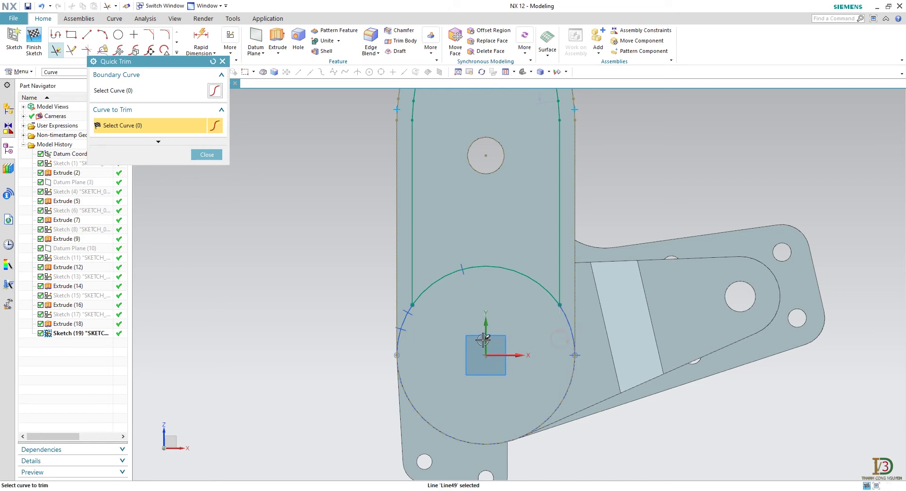
pyautogui.scroll(-3, 479, 339)
pyautogui.scroll(-2, 571, 267)
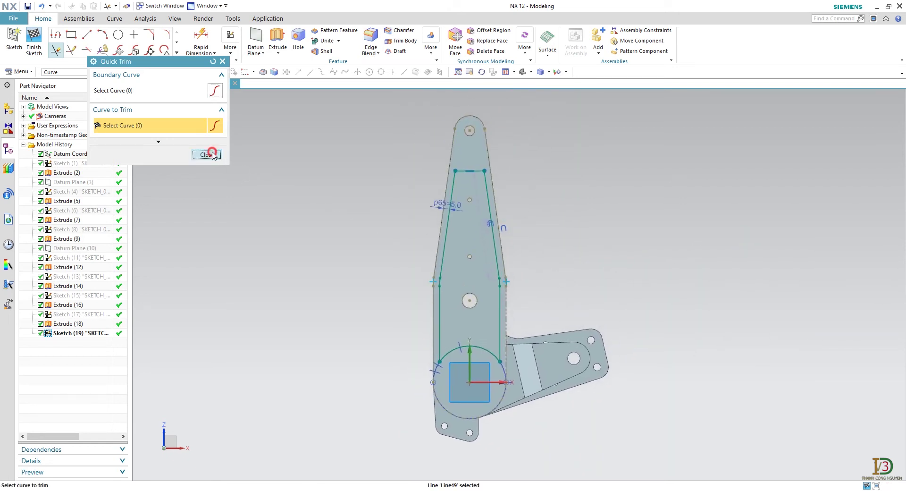
pyautogui.click(212, 154)
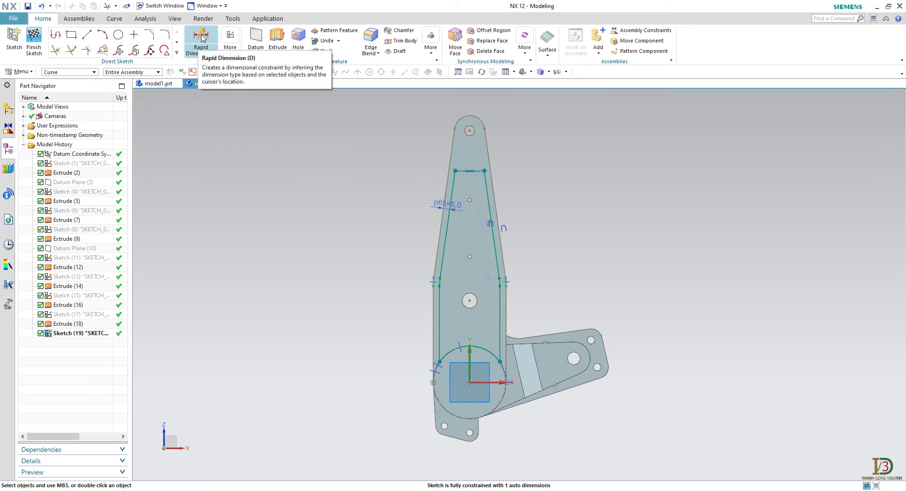
# - Dimension the vertical distance from the profile's top horizontal line to the tip hole's centre as 36 mm
pyautogui.click(202, 37)
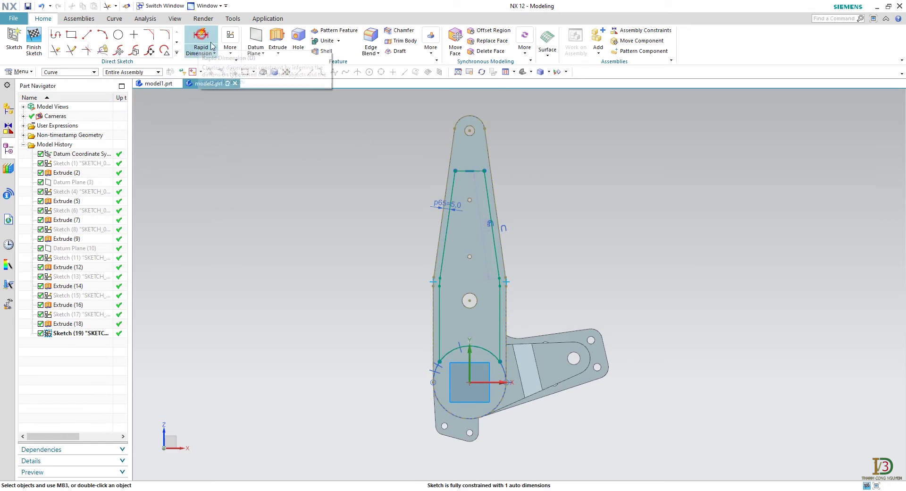
pyautogui.click(467, 171)
pyautogui.click(470, 131)
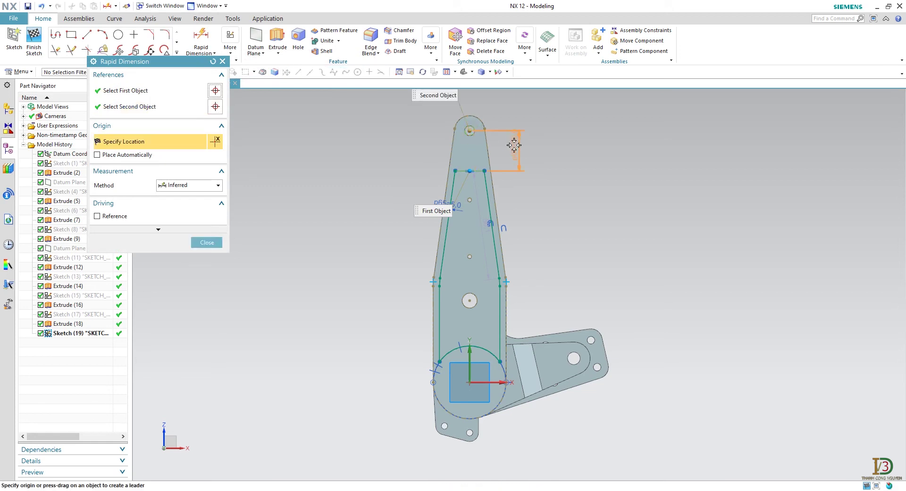
pyautogui.click(515, 146)
pyautogui.write('36')
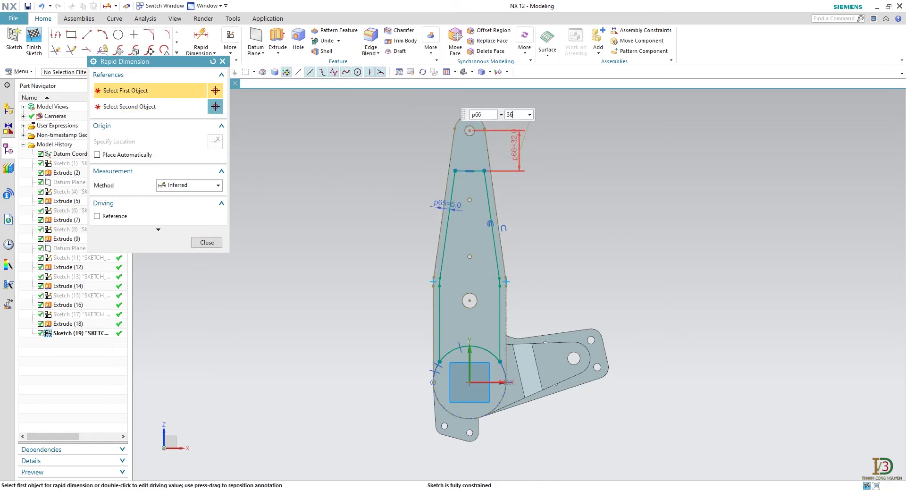
pyautogui.press('Return')
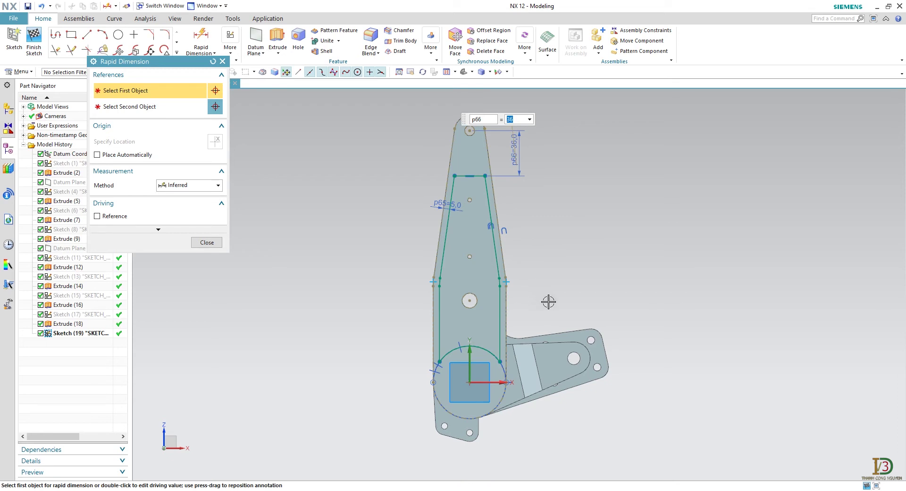
# - Fillet both upper corners of the inset profile, where the horizontal line meets the slanted sides, with an 8 mm radius
pyautogui.click(207, 243)
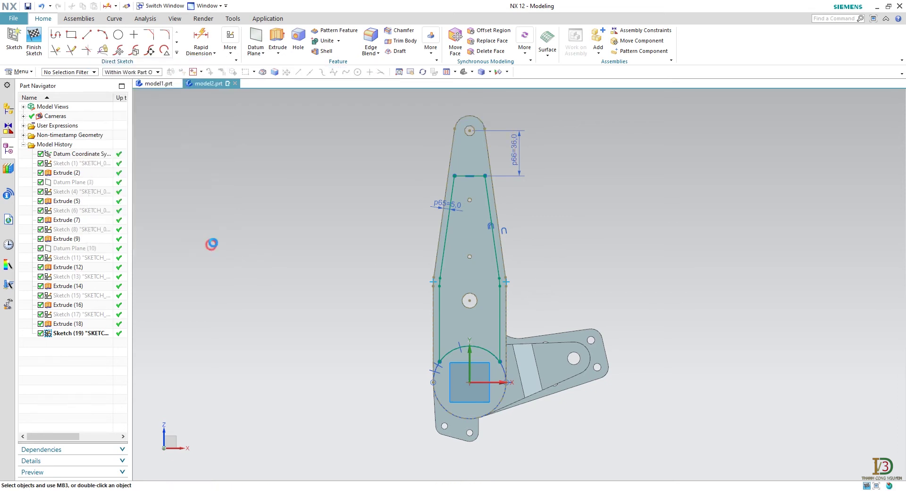
pyautogui.click(166, 34)
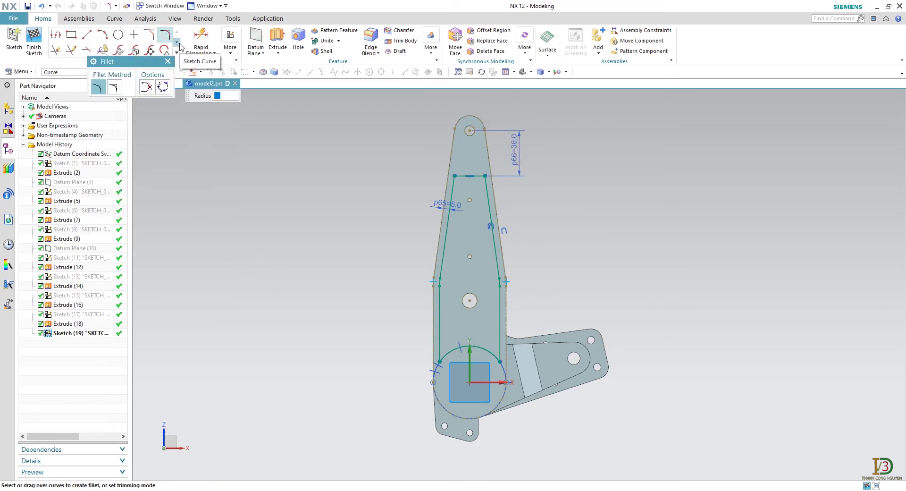
pyautogui.write('8')
pyautogui.scroll(3, 430, 179)
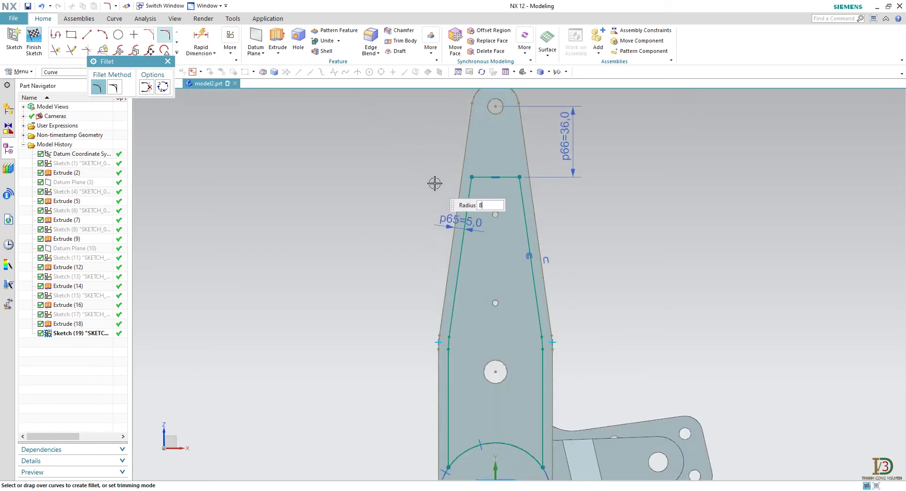
pyautogui.click(488, 176)
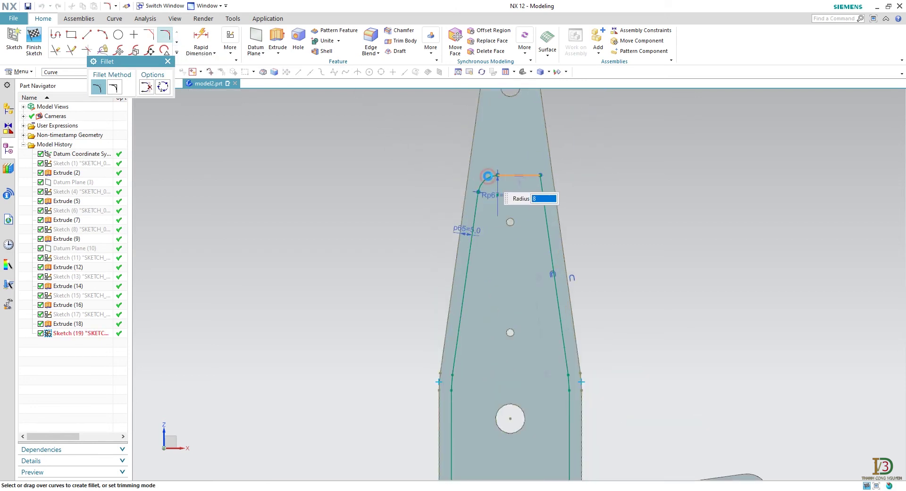
pyautogui.scroll(3, 519, 175)
pyautogui.click(531, 173)
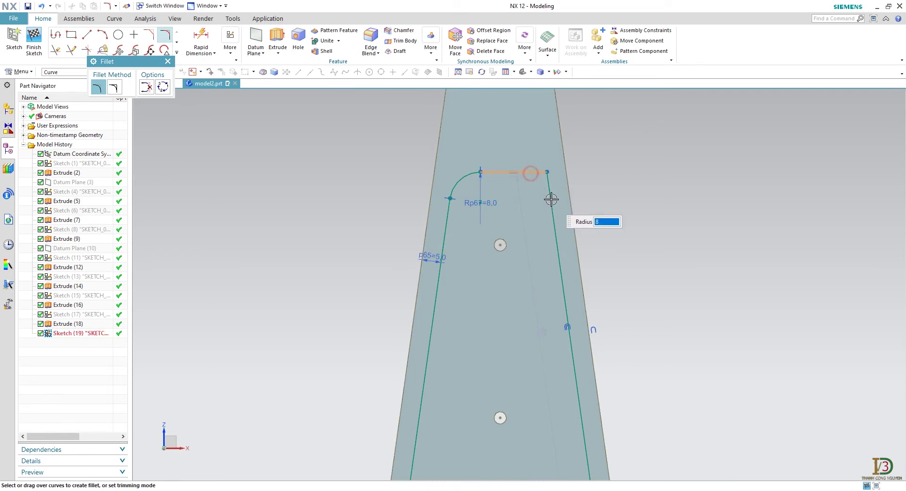
pyautogui.click(549, 196)
pyautogui.scroll(-3, 519, 273)
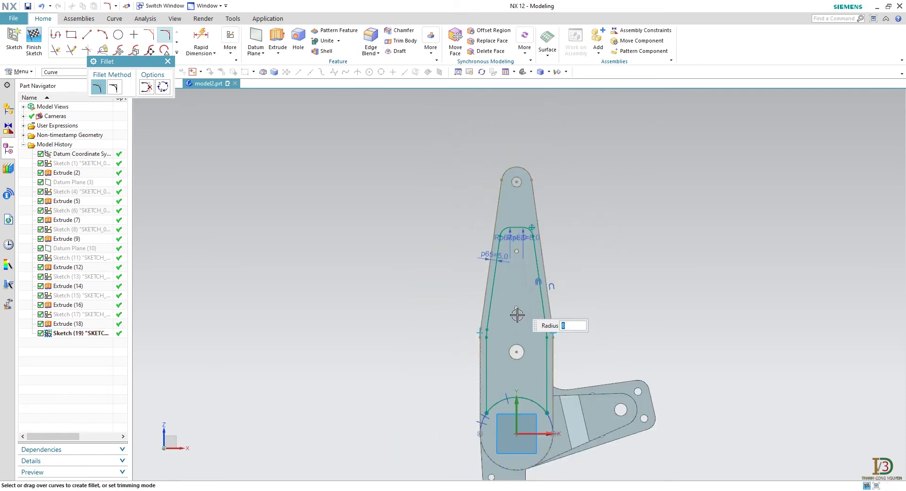
# - Fillet both lower corners between the inset profile's vertical sides and the base arc with an 8 mm radius
pyautogui.scroll(5, 494, 237)
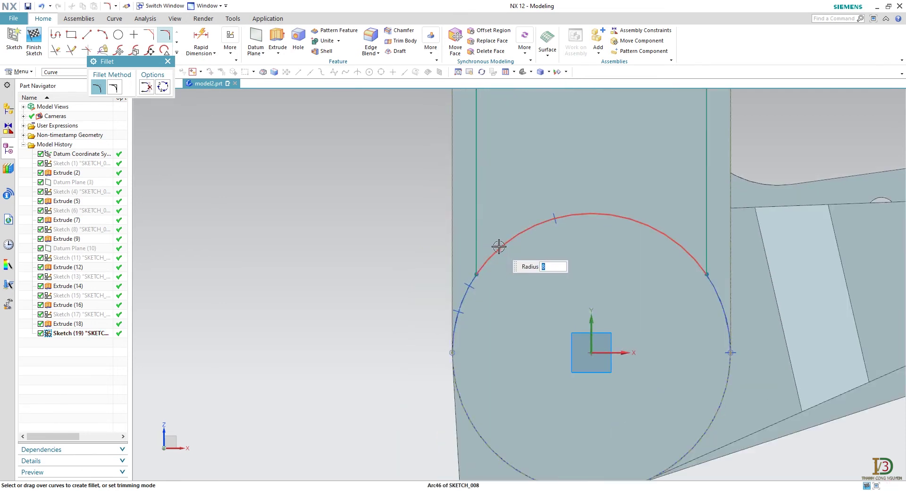
pyautogui.click(495, 236)
pyautogui.click(477, 227)
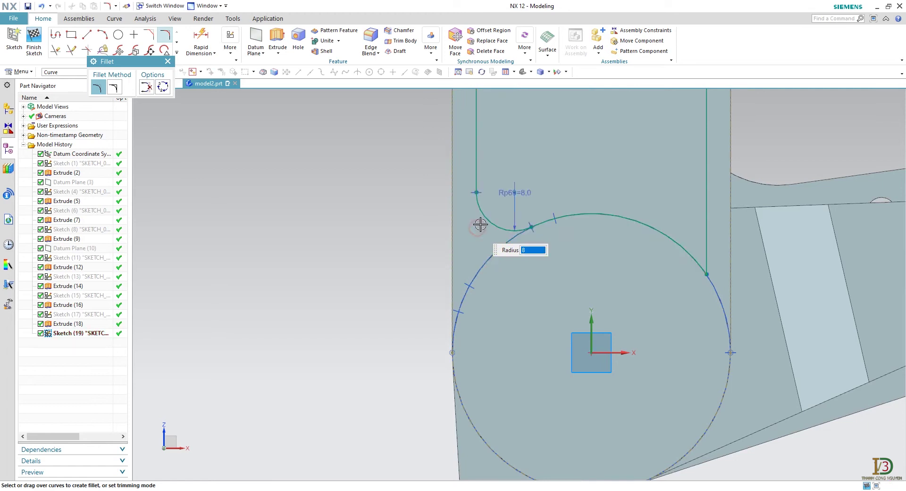
pyautogui.click(706, 217)
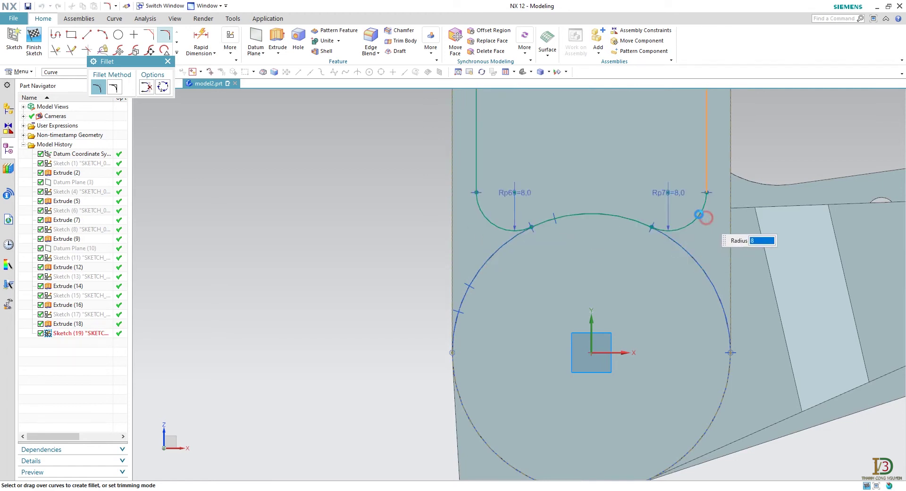
pyautogui.scroll(-5, 661, 208)
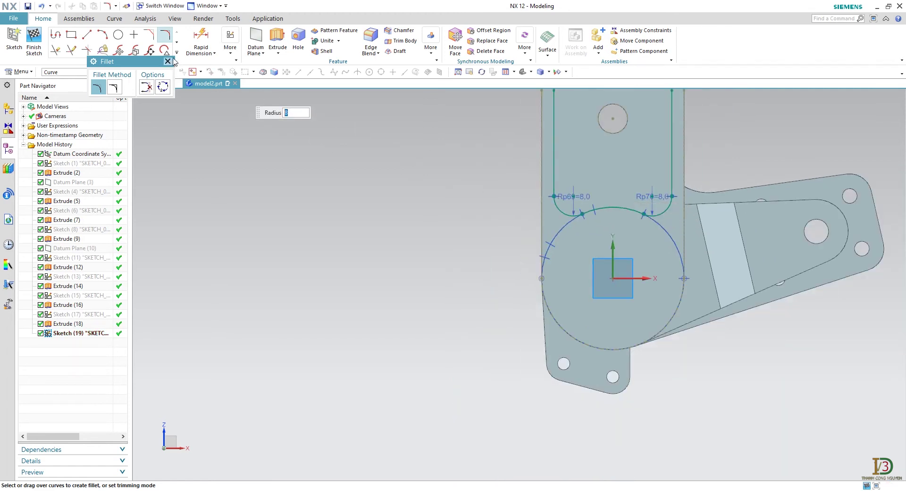
pyautogui.press('Escape')
pyautogui.scroll(-3, 478, 177)
pyautogui.keyDown('shift'); pyautogui.moveTo(477, 177); pyautogui.dragTo(431, 320, button='middle'); pyautogui.keyUp('shift')
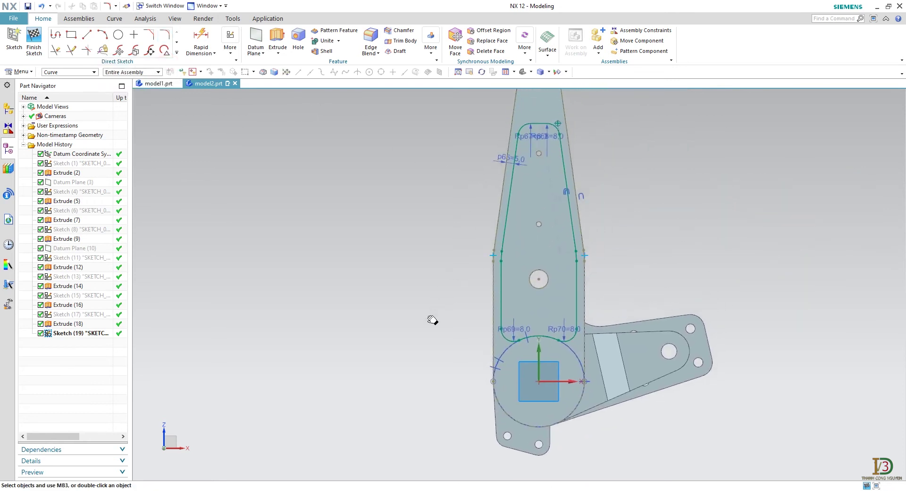
# - Finish the sketch and extrude the inset profile into the arm from 0 to 8.5 mm with the Subtract Boolean
pyautogui.click(33, 41)
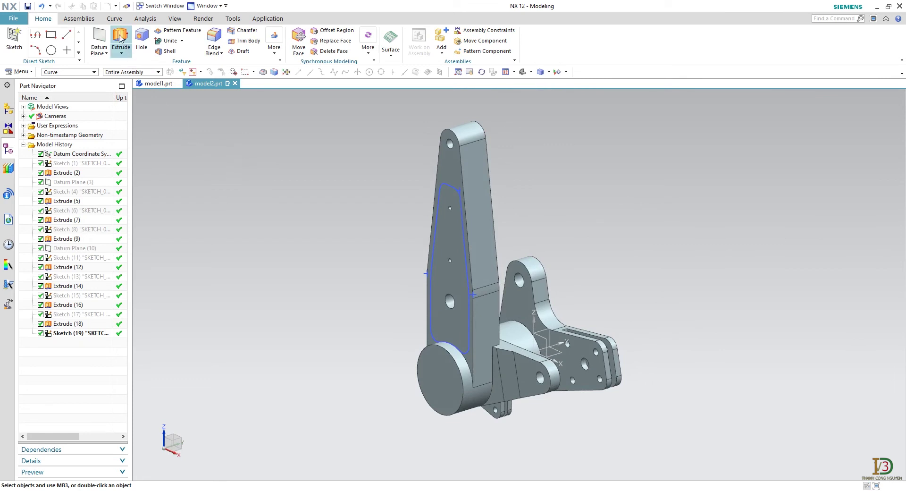
pyautogui.click(121, 39)
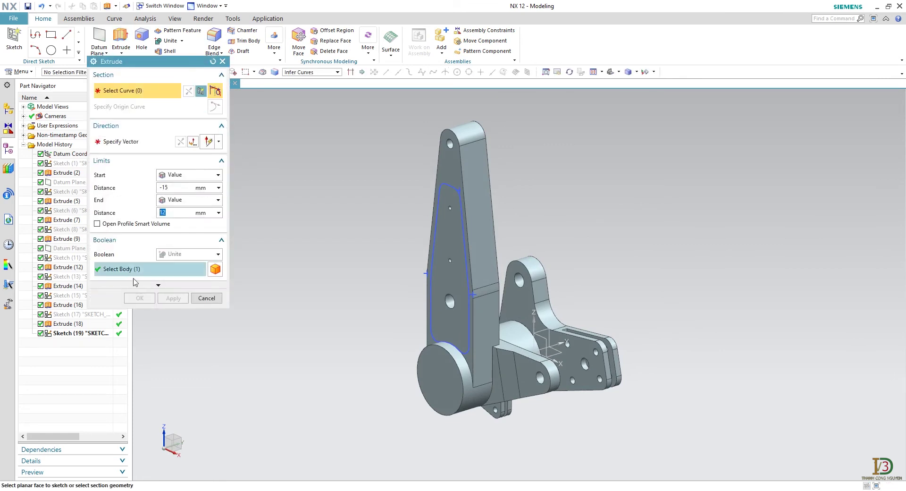
pyautogui.click(96, 335)
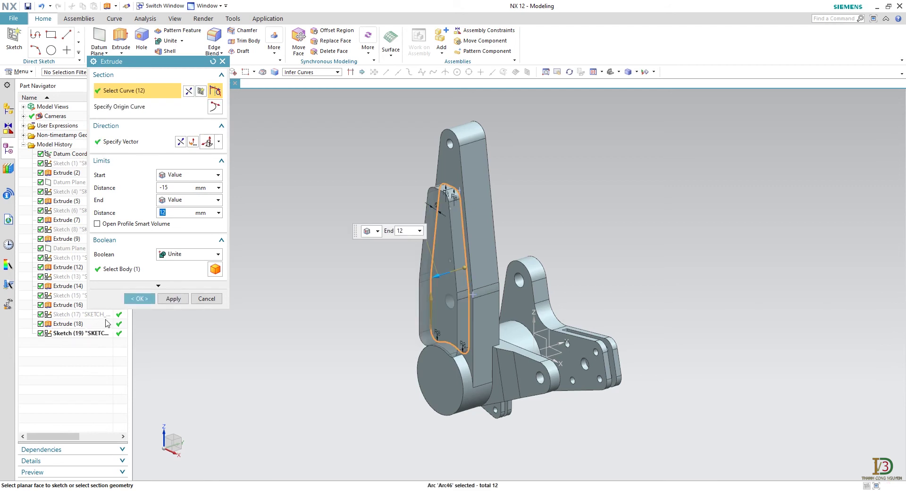
pyautogui.click(159, 188)
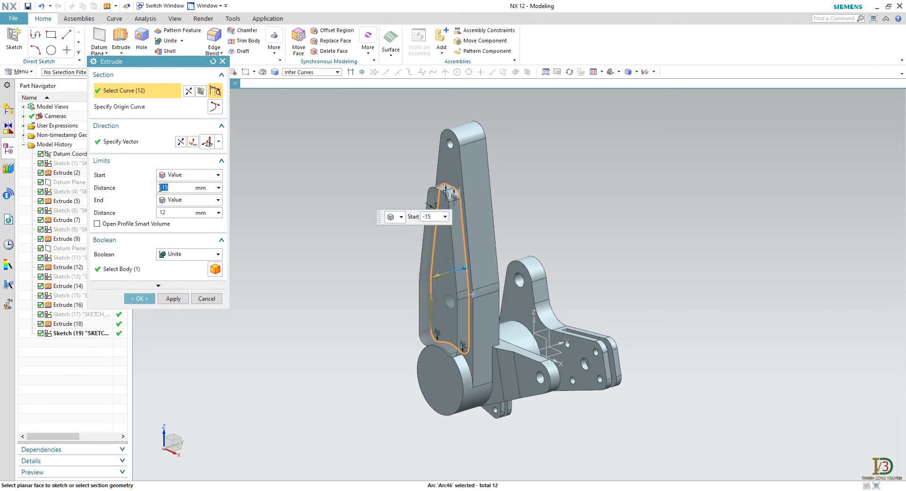
pyautogui.click(172, 214)
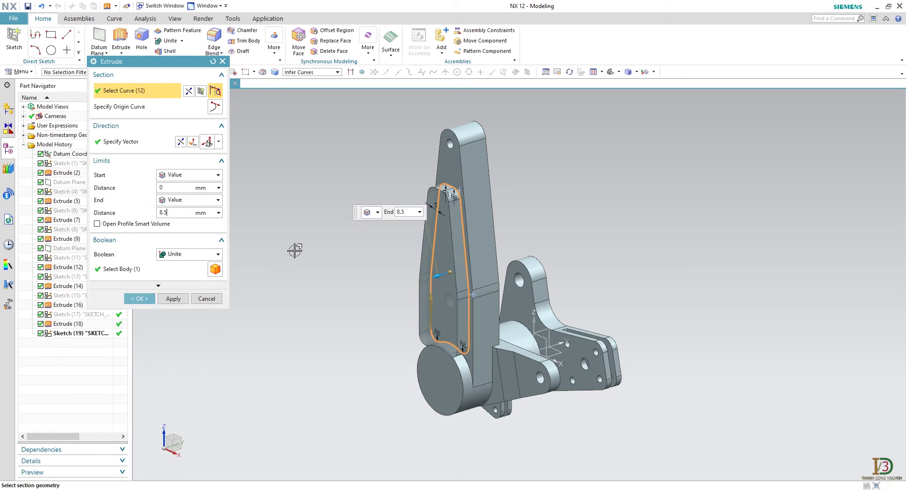
pyautogui.press('Return')
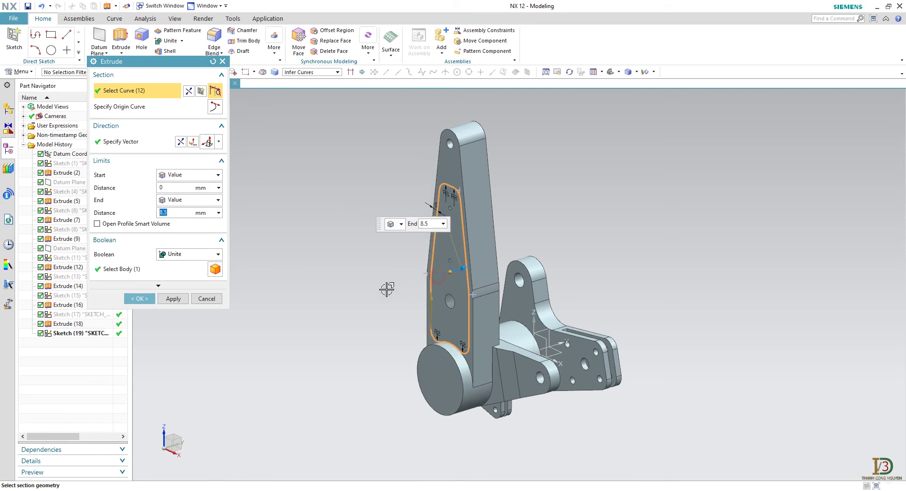
pyautogui.click(187, 255)
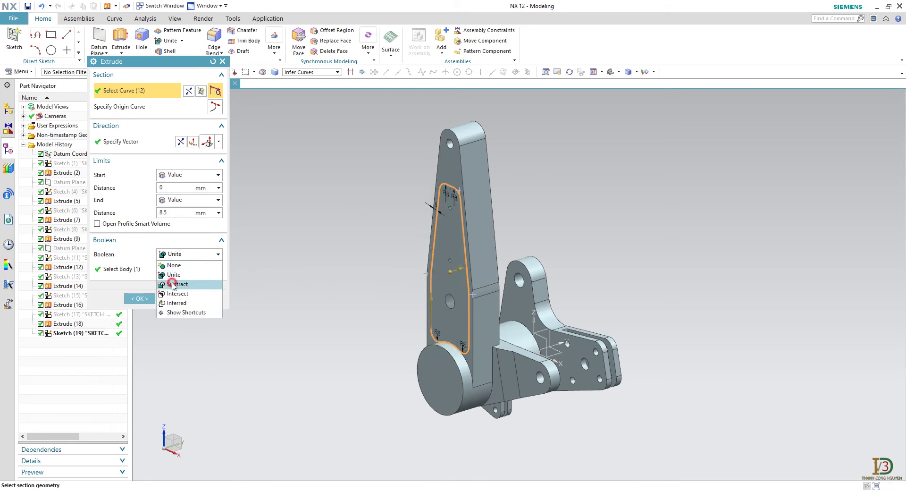
pyautogui.click(173, 284)
pyautogui.click(137, 299)
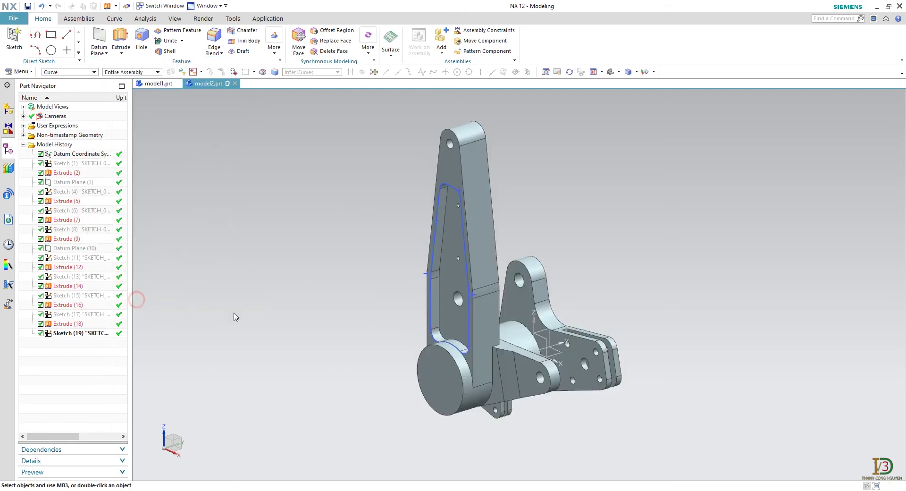
# - Hide the pocket's profile sketch, Sketch (19)
pyautogui.click(89, 335)
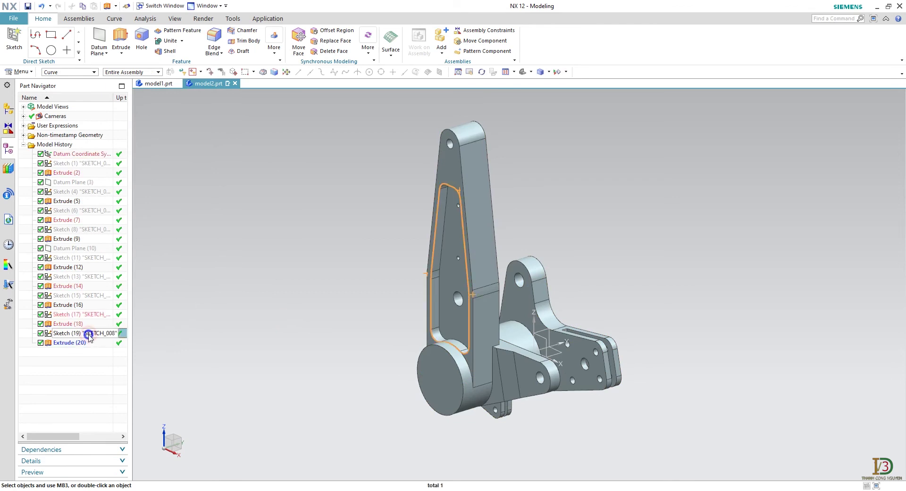
pyautogui.rightClick(88, 335)
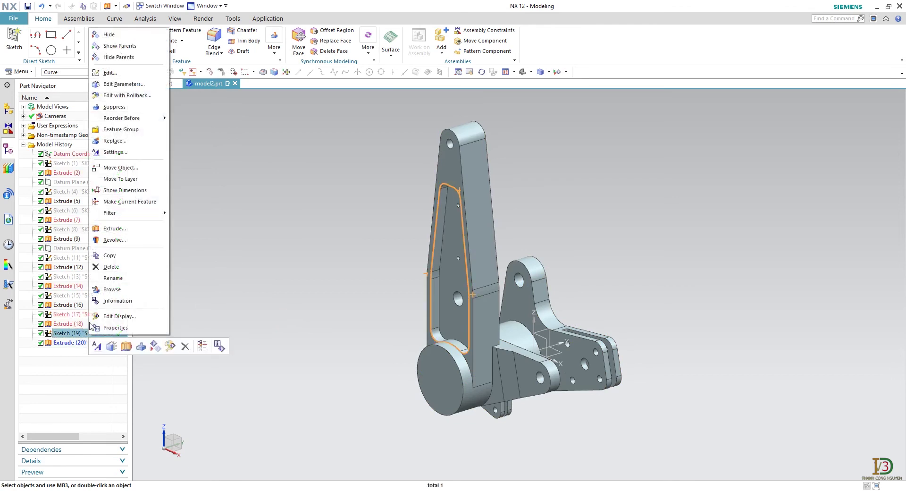
pyautogui.click(115, 35)
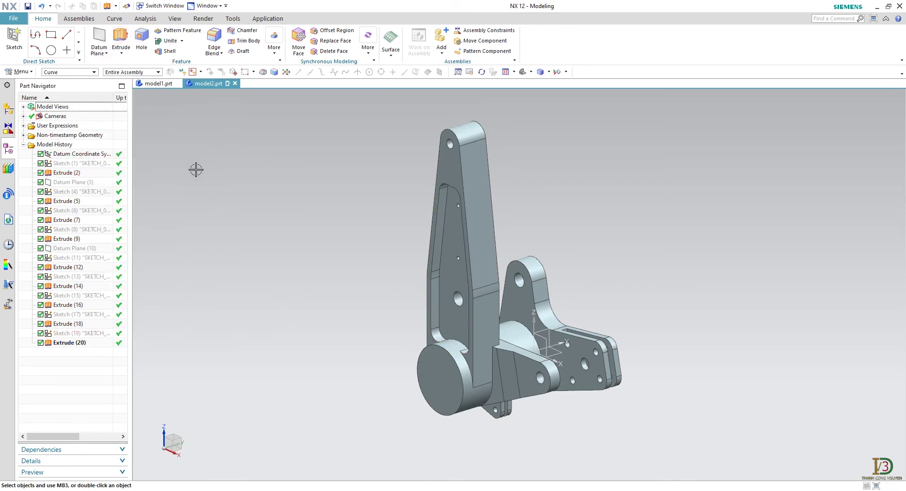
pyautogui.click(198, 176)
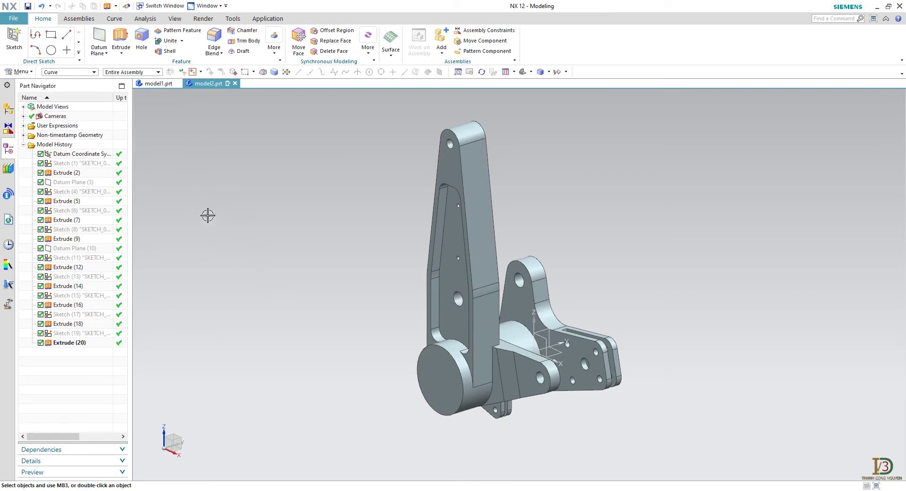
# - Start a new sketch with the New Plane method on the tall arm's back face, the face of Extrude(18)
pyautogui.click(14, 38)
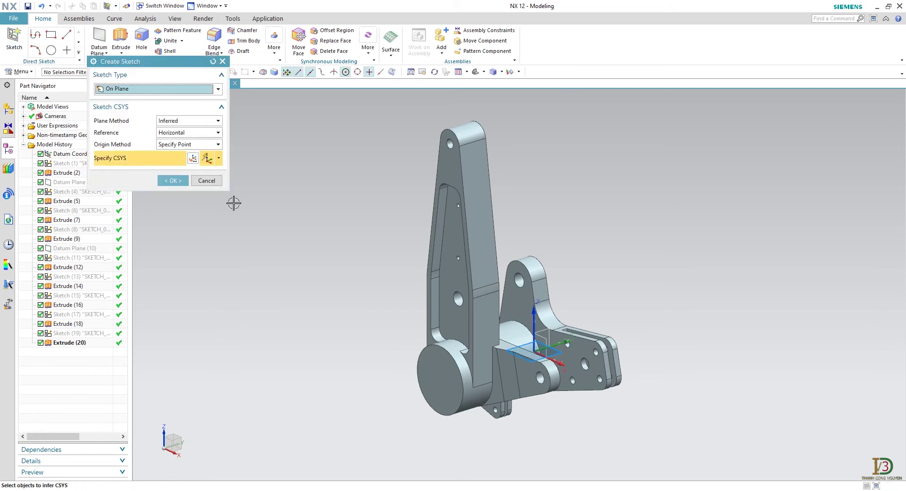
pyautogui.moveTo(373, 370); pyautogui.dragTo(262, 364, button='middle')
pyautogui.click(190, 124)
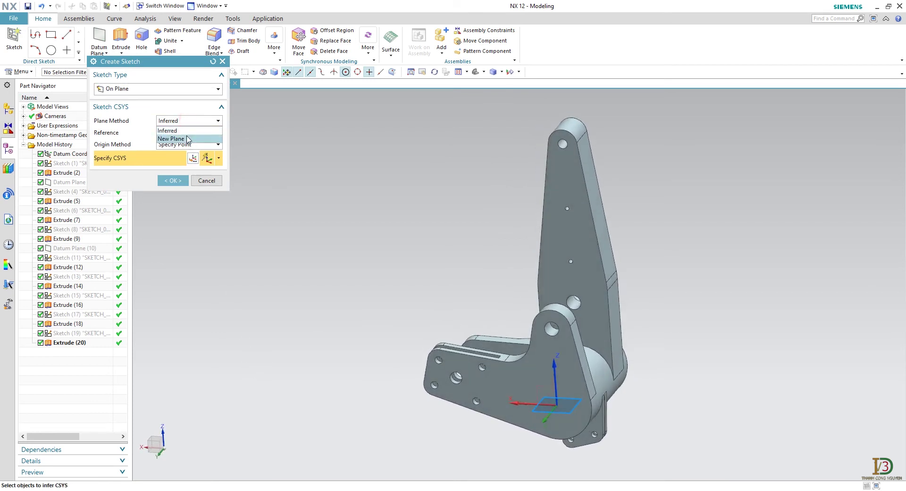
pyautogui.click(182, 141)
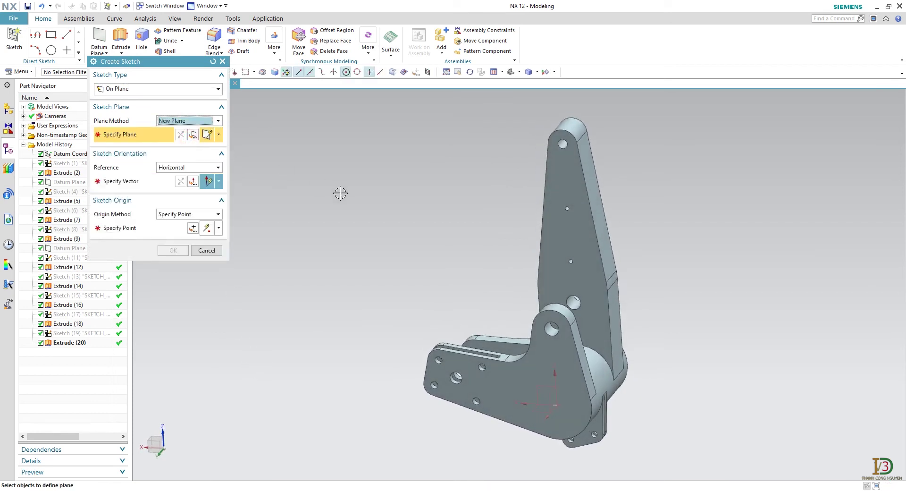
pyautogui.click(587, 283)
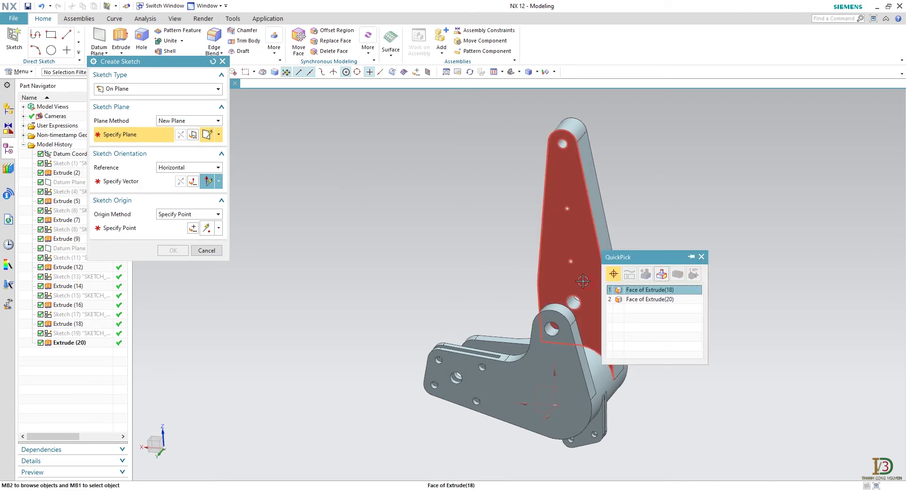
pyautogui.click(649, 291)
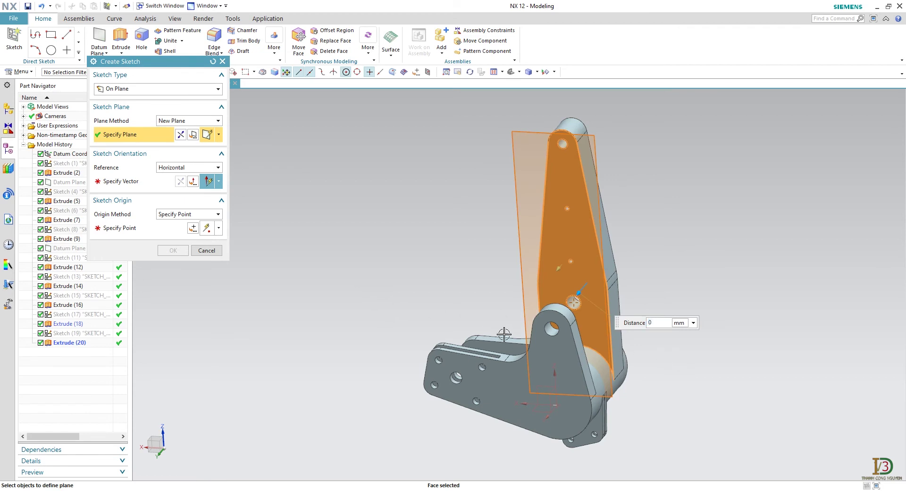
# - Set the sketch's horizontal reference along negative X and its origin at the round base's arc centre, and create the sketch
pyautogui.click(147, 184)
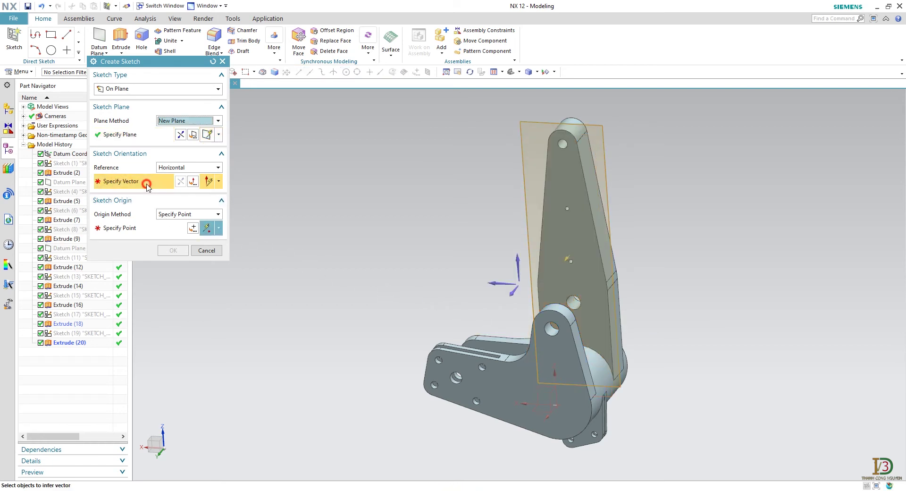
pyautogui.click(492, 285)
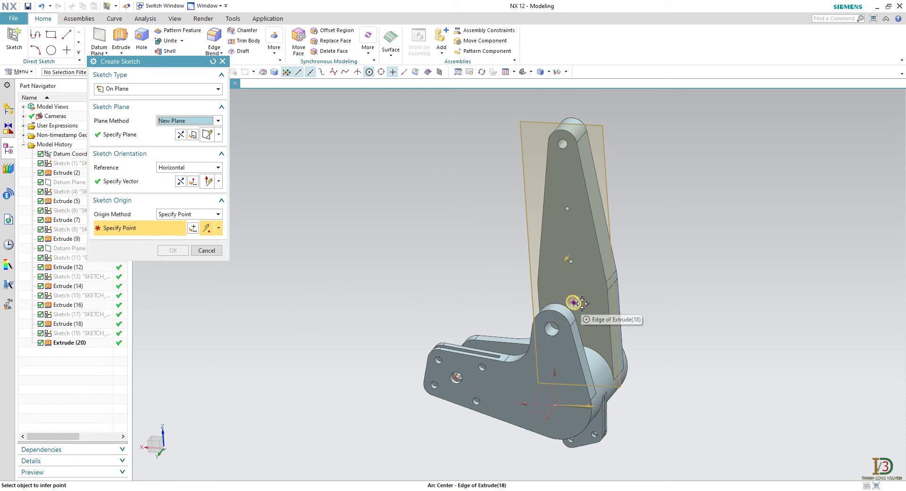
pyautogui.click(592, 417)
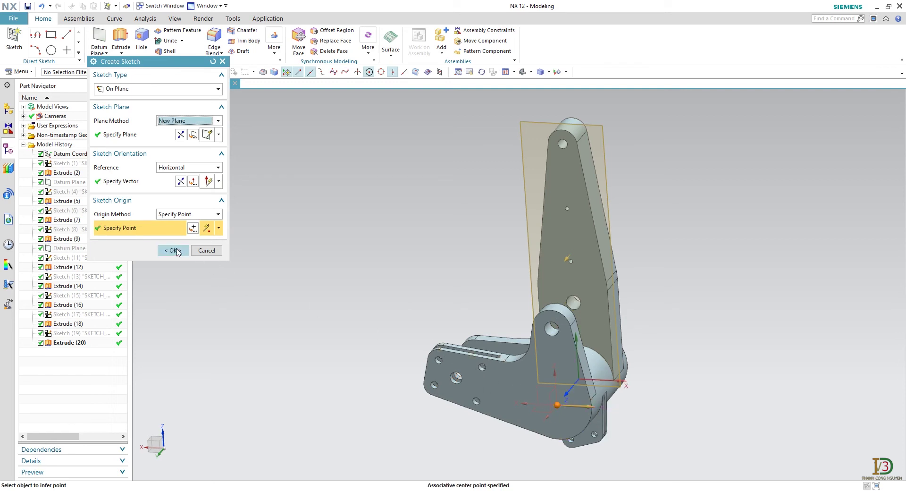
pyautogui.click(174, 250)
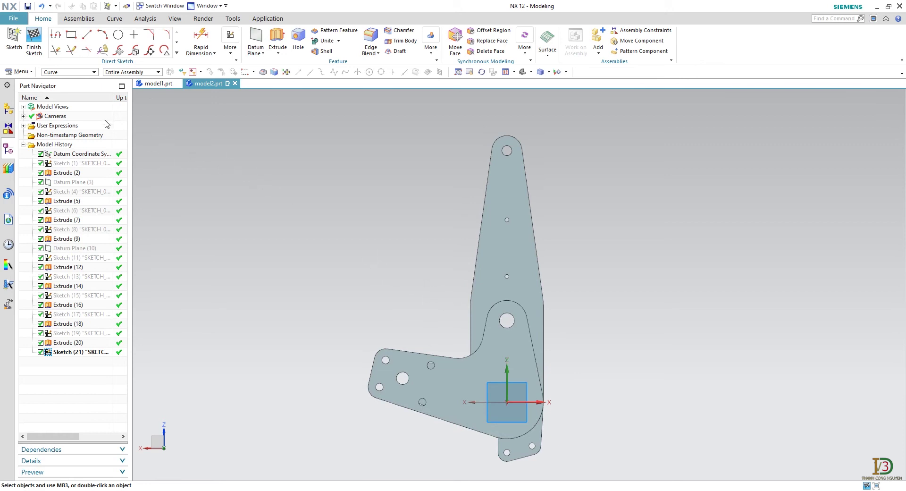
# - Project the tall arm's two slanted edges and its rounded top edge into the sketch
pyautogui.click(20, 71)
pyautogui.moveTo(42, 122)
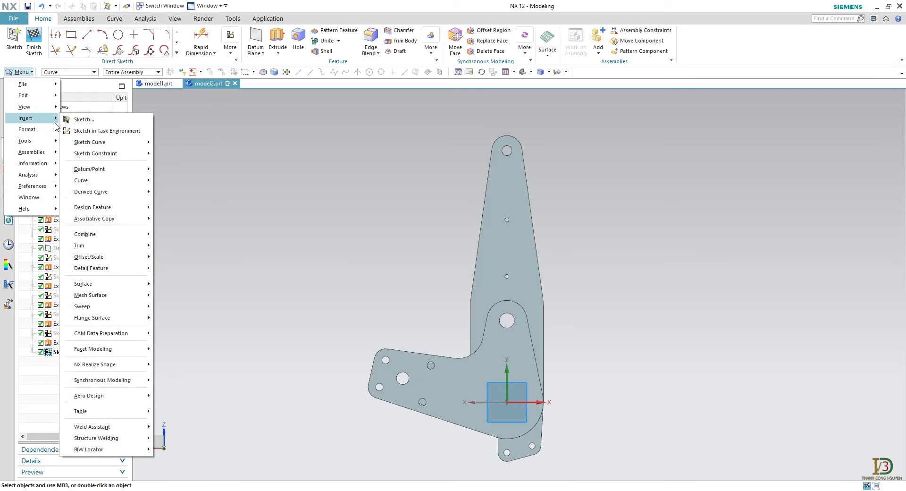
pyautogui.moveTo(125, 143)
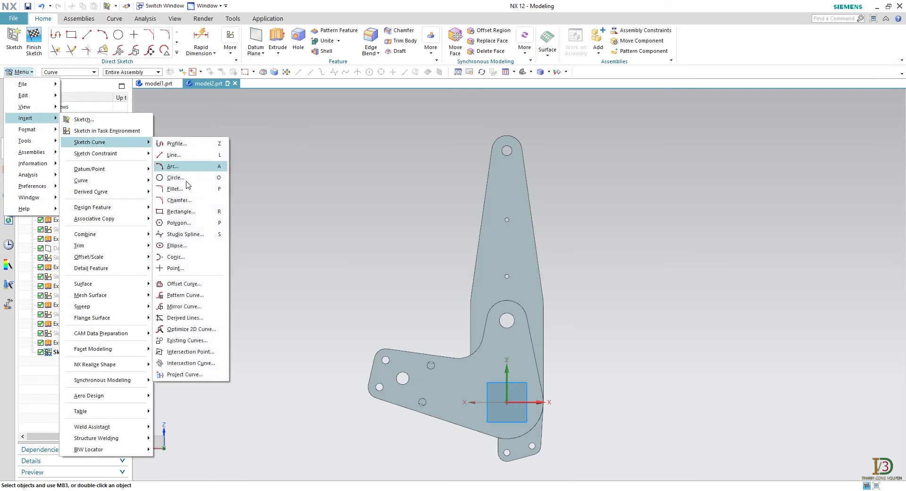
pyautogui.click(194, 374)
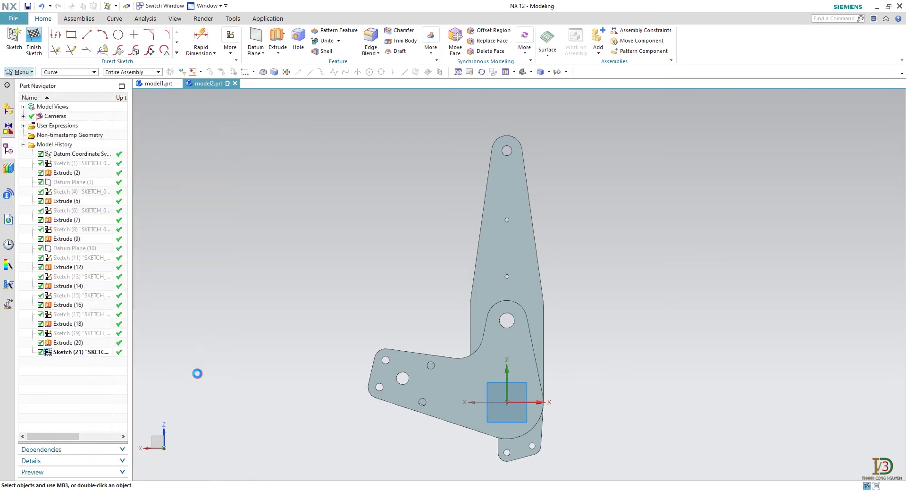
pyautogui.click(480, 234)
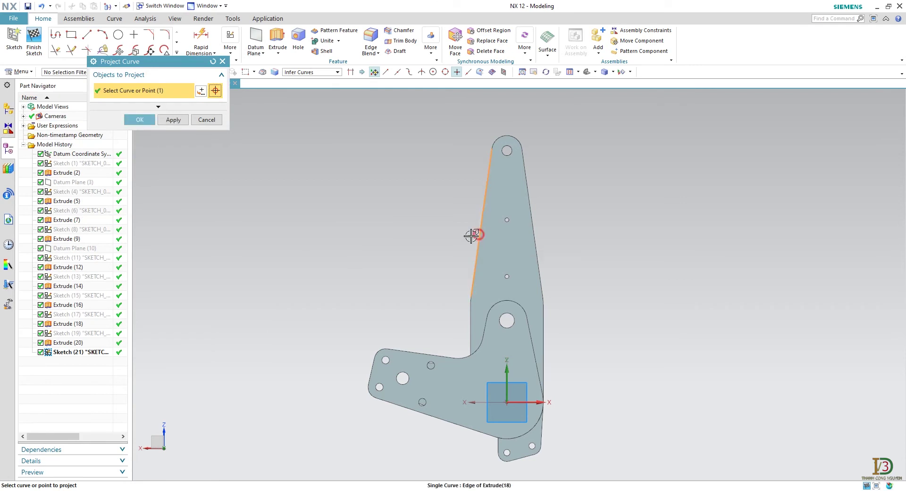
pyautogui.click(501, 135)
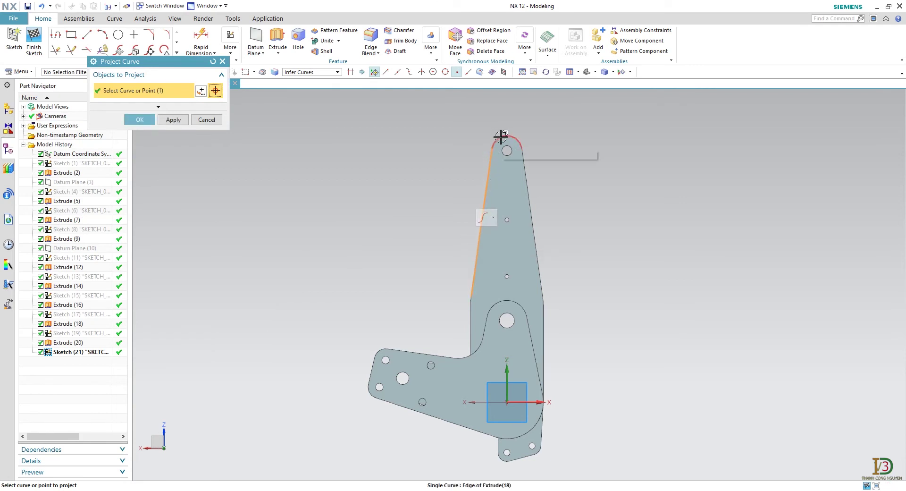
pyautogui.click(531, 203)
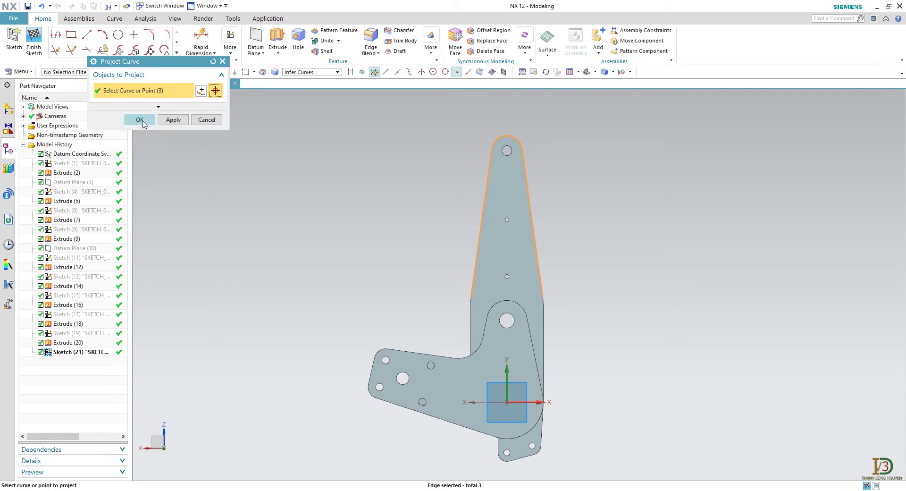
pyautogui.click(141, 120)
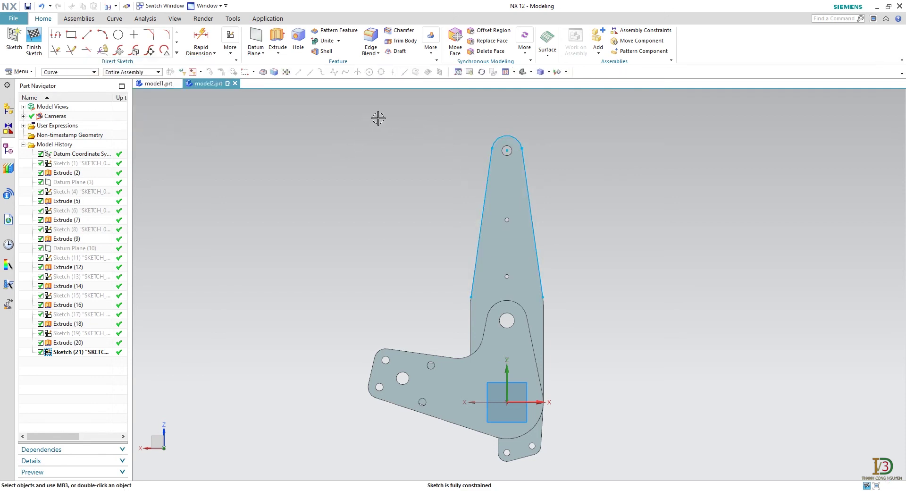
# - Convert the three projected arm curves to reference curves
pyautogui.moveTo(378, 118); pyautogui.dragTo(597, 302)
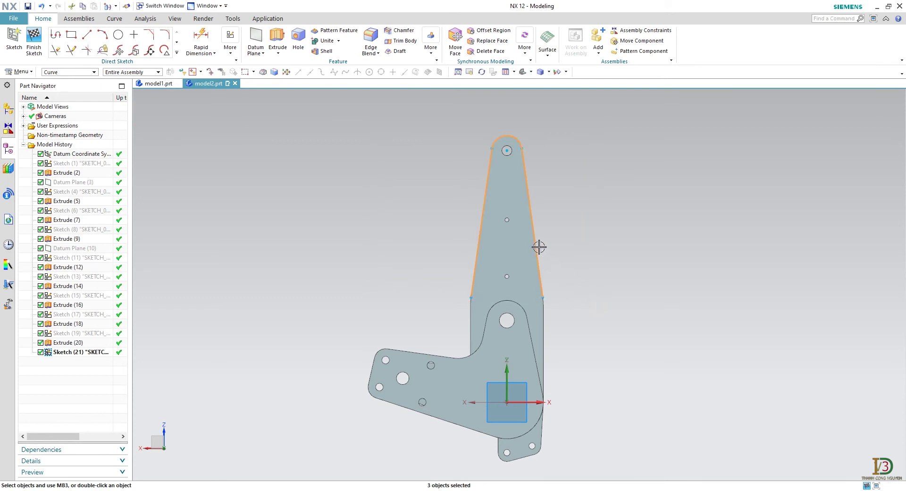
pyautogui.rightClick(539, 247)
pyautogui.click(590, 349)
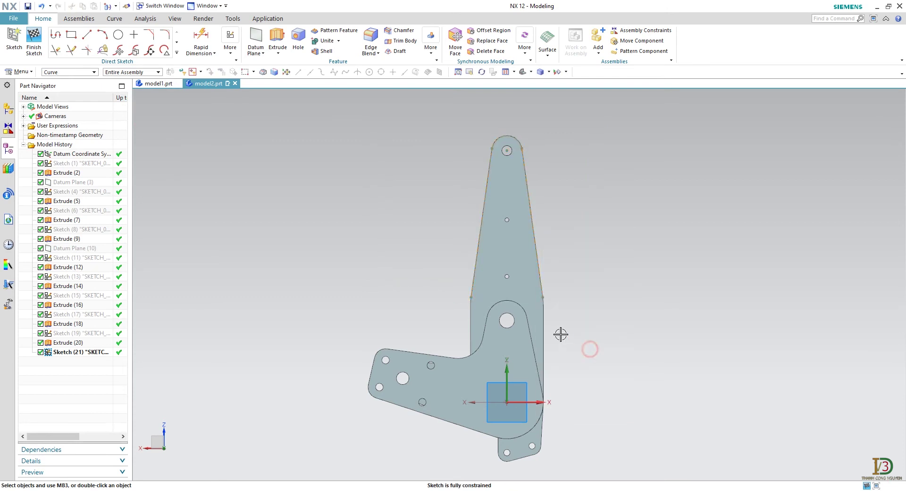
# - Draw a circle centred on the large hole in the tall arm, reaching out to the rounded edge around that hole
pyautogui.click(118, 35)
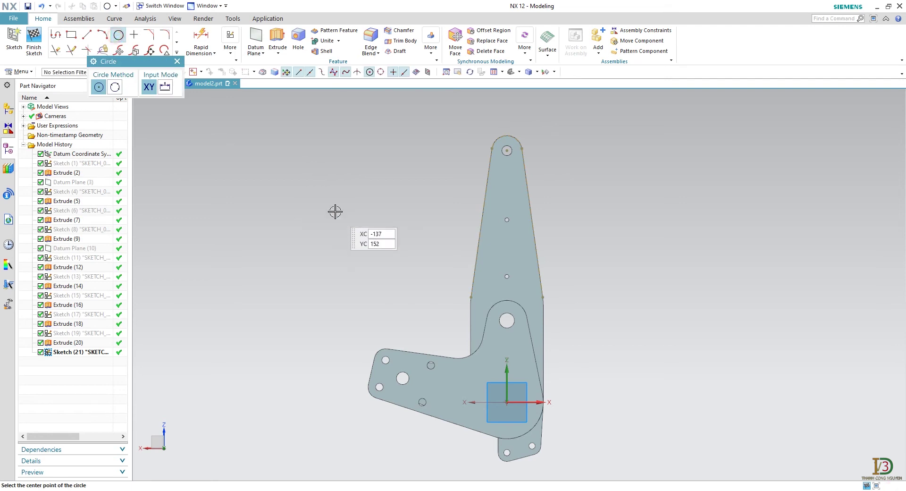
pyautogui.click(507, 321)
pyautogui.scroll(2, 507, 322)
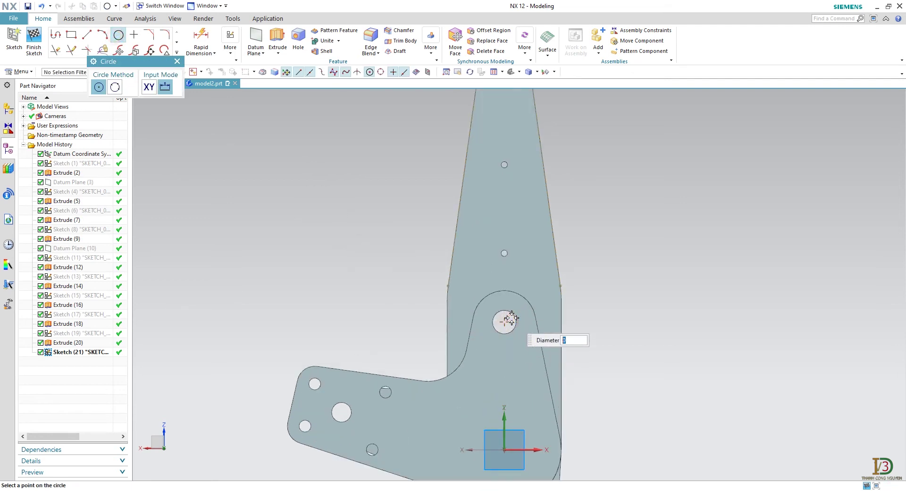
pyautogui.click(522, 295)
pyautogui.scroll(-1, 417, 279)
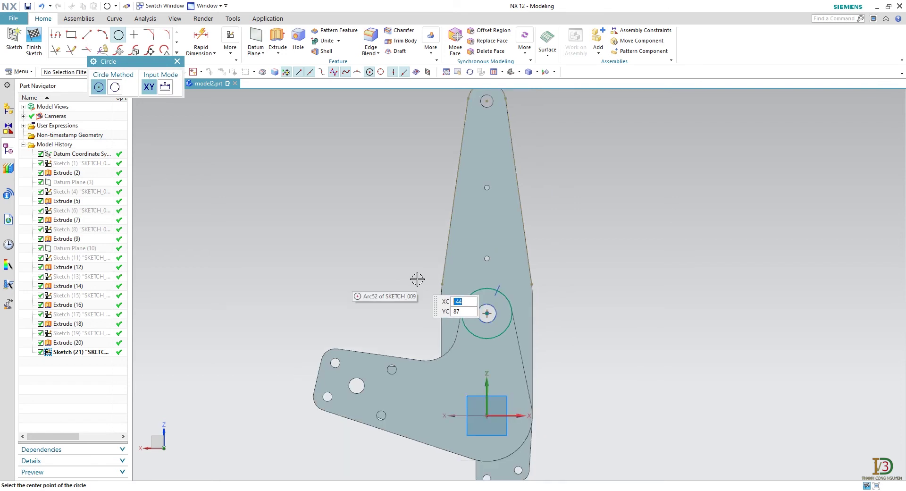
pyautogui.click(176, 61)
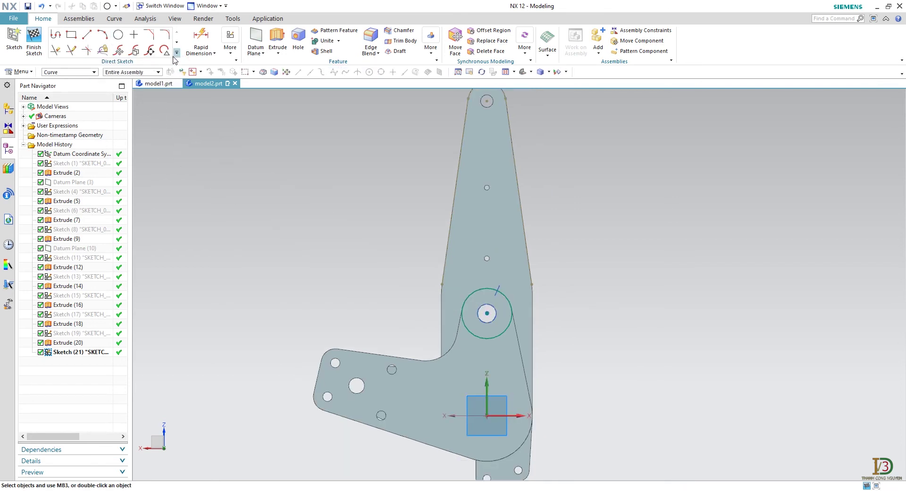
# - Offset the connected reference outline of the arm inward by 5 mm with a single copy
pyautogui.click(176, 52)
pyautogui.click(121, 112)
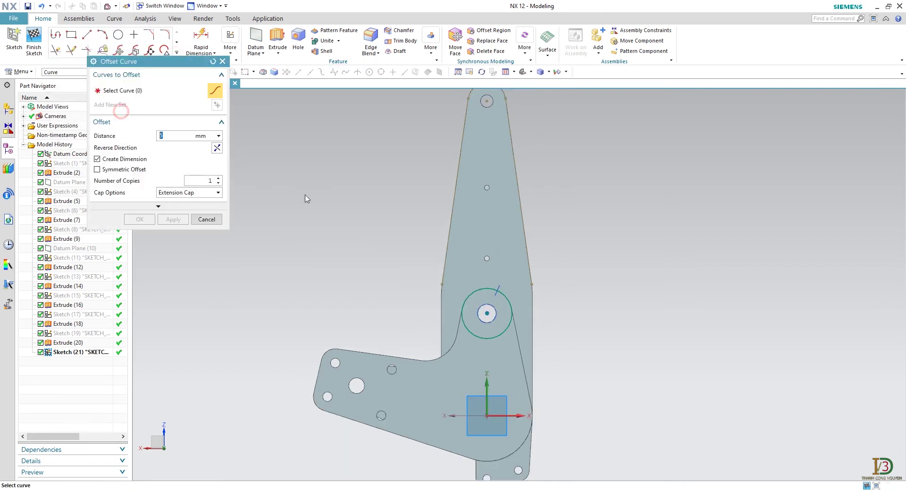
pyautogui.click(454, 203)
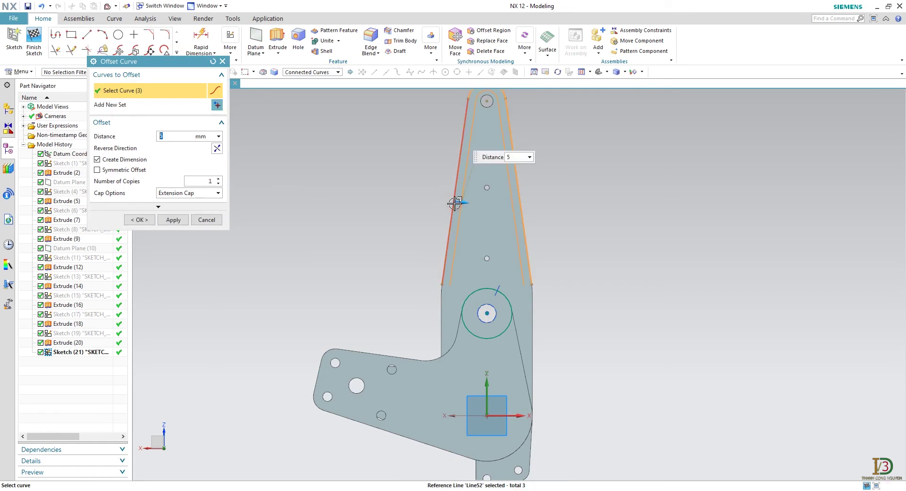
pyautogui.click(140, 220)
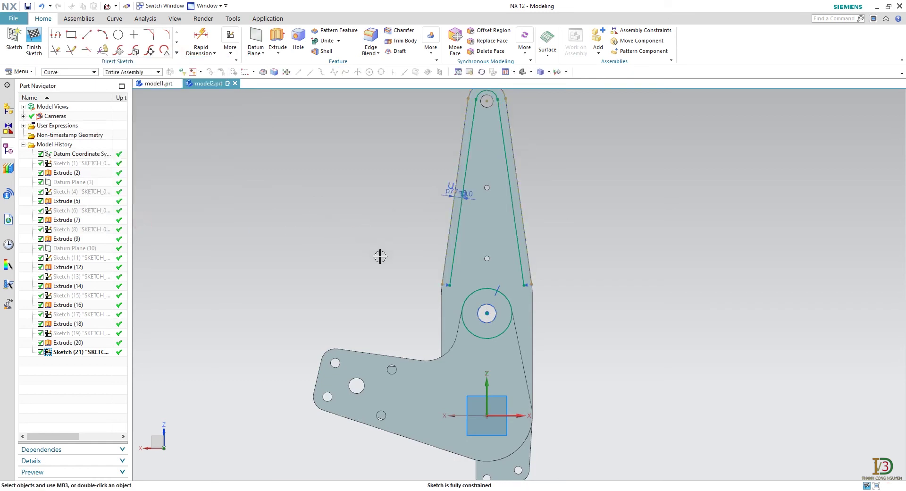
# - Try to draw a small circle tangent to the left inset line, just above the large circle
pyautogui.keyDown('shift'); pyautogui.moveTo(383, 265); pyautogui.dragTo(352, 278, button='middle'); pyautogui.keyUp('shift')
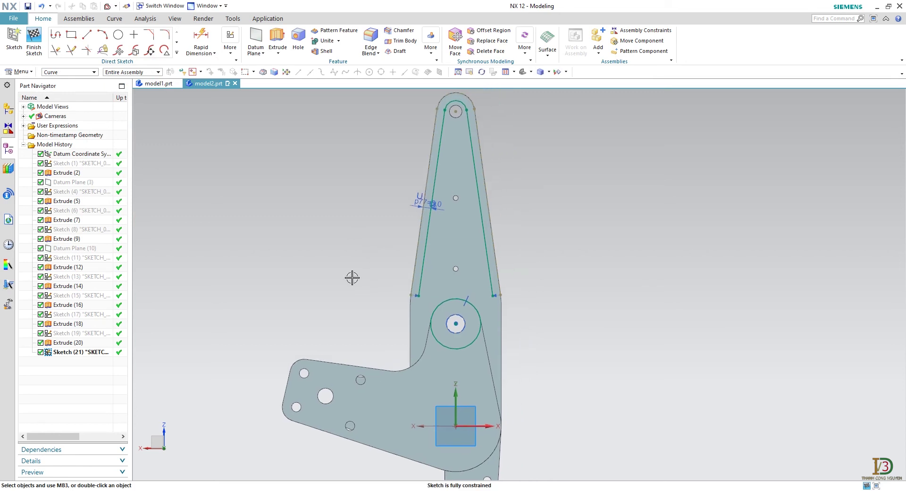
pyautogui.click(118, 35)
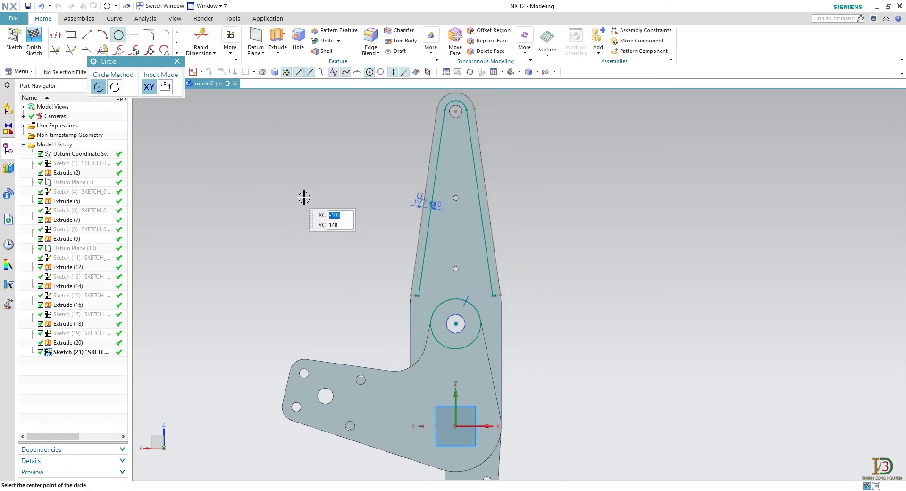
pyautogui.scroll(4, 435, 282)
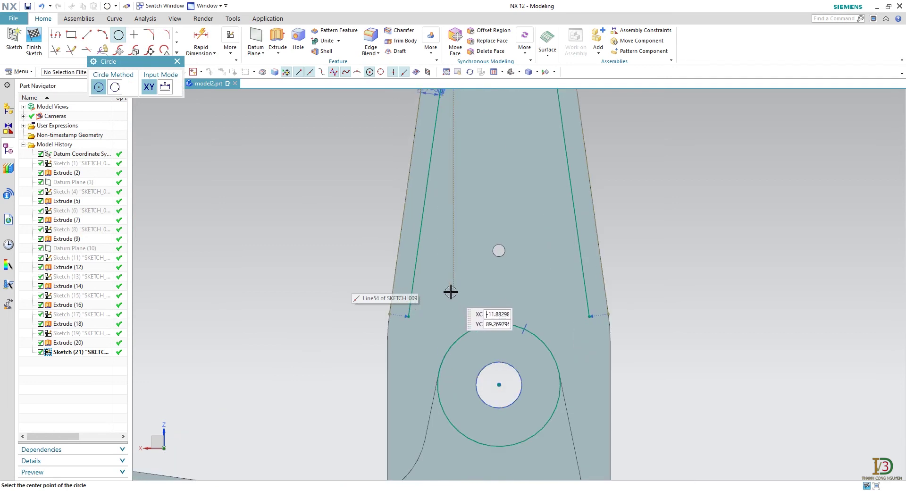
pyautogui.click(446, 296)
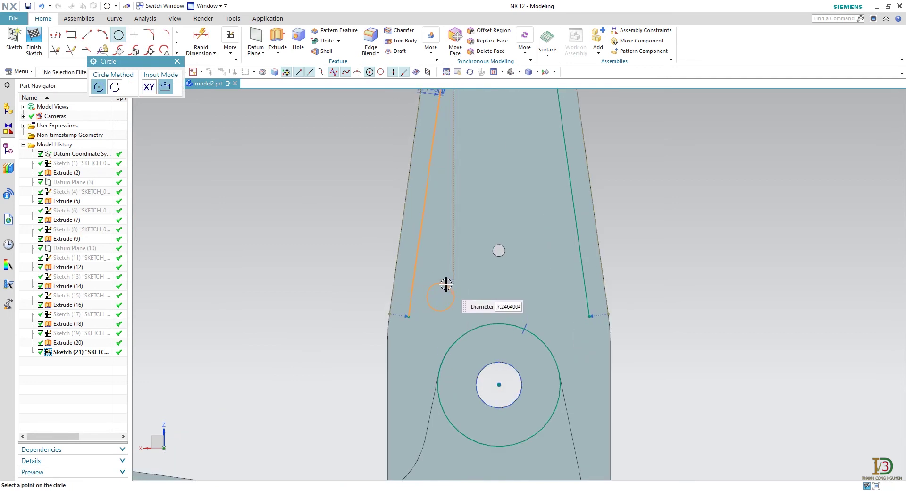
pyautogui.click(450, 275)
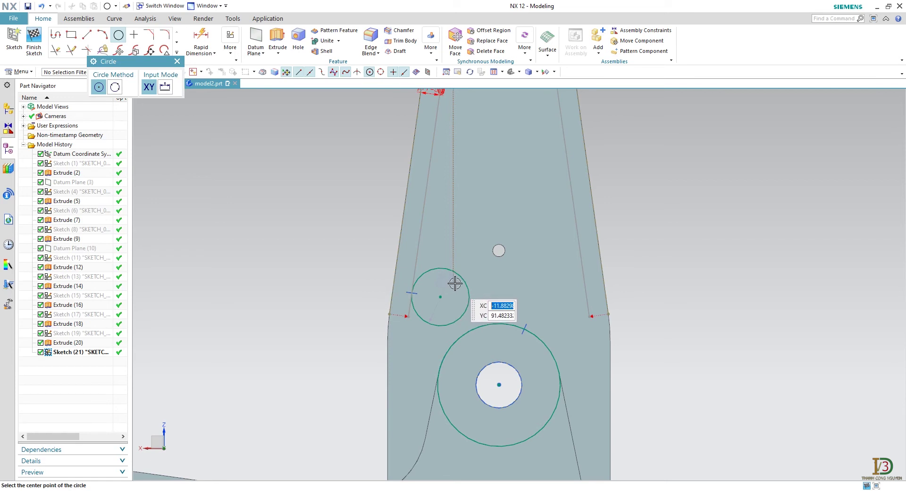
pyautogui.hotkey('ctrl', 'z')
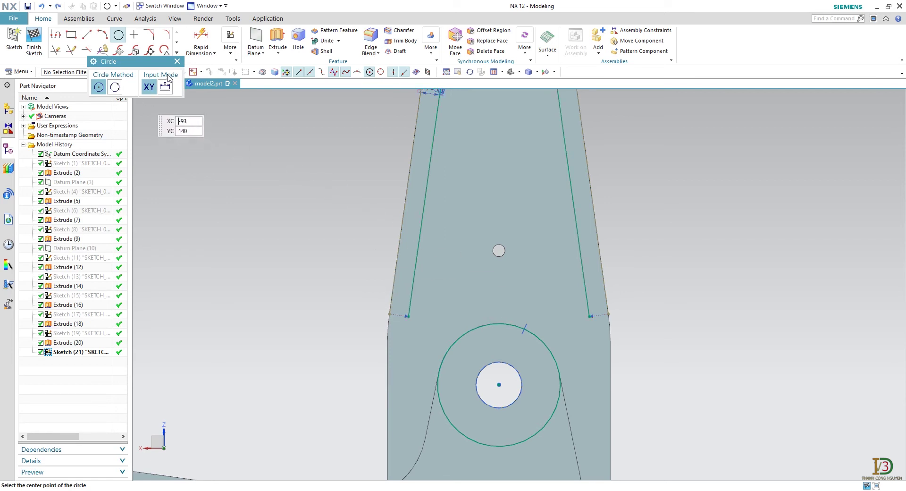
# - Draw two small circles above the large circle, the left about 12 mm in diameter and the right tangent to the right inset line
pyautogui.click(454, 297)
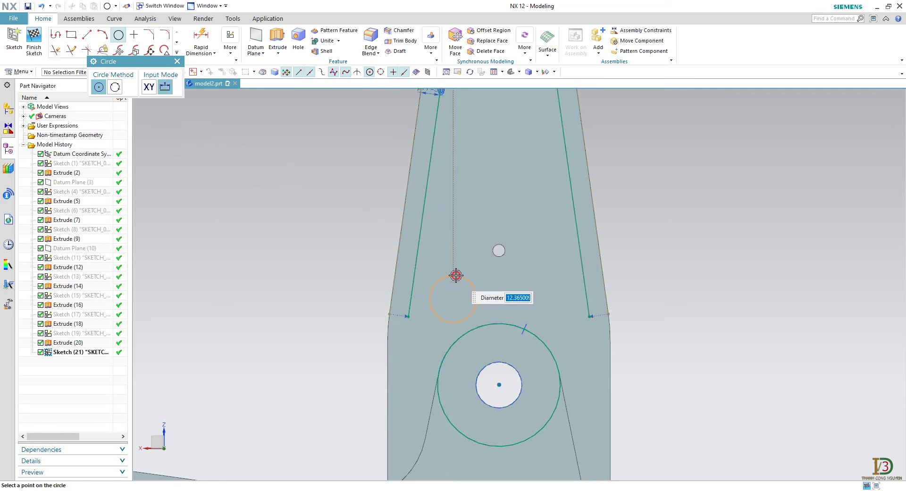
pyautogui.click(454, 275)
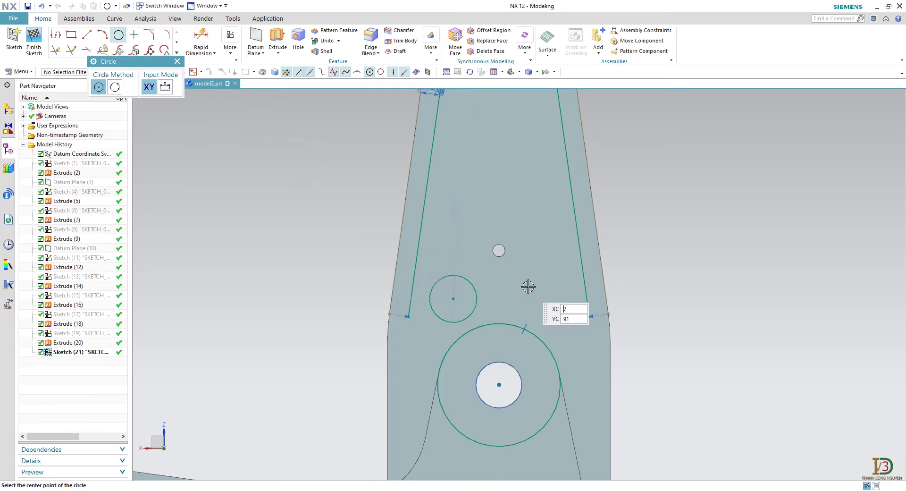
pyautogui.click(556, 299)
pyautogui.click(551, 276)
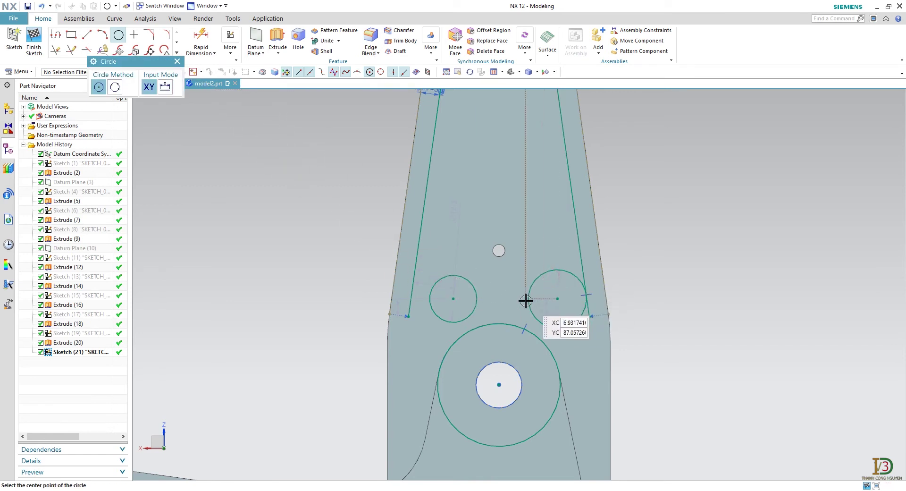
pyautogui.scroll(-2, 525, 301)
pyautogui.click(177, 61)
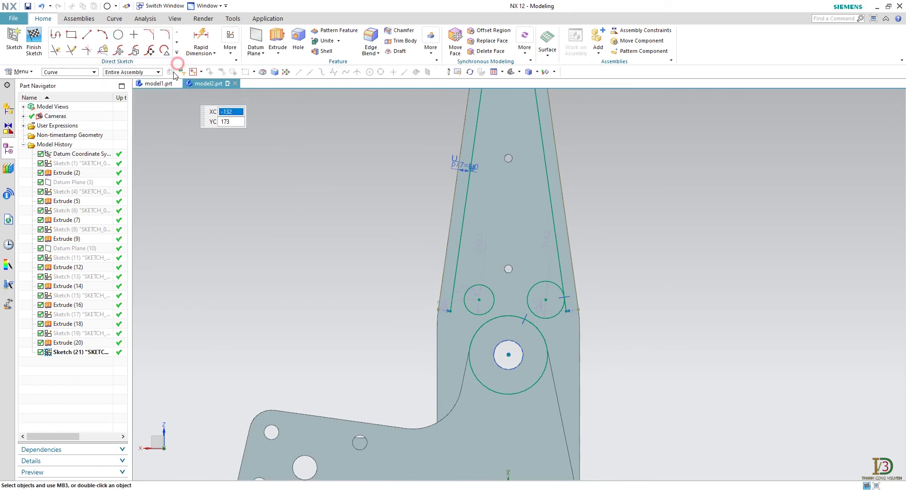
# - Constrain the left small circle tangent to both the large circle and the left inset line
pyautogui.click(231, 43)
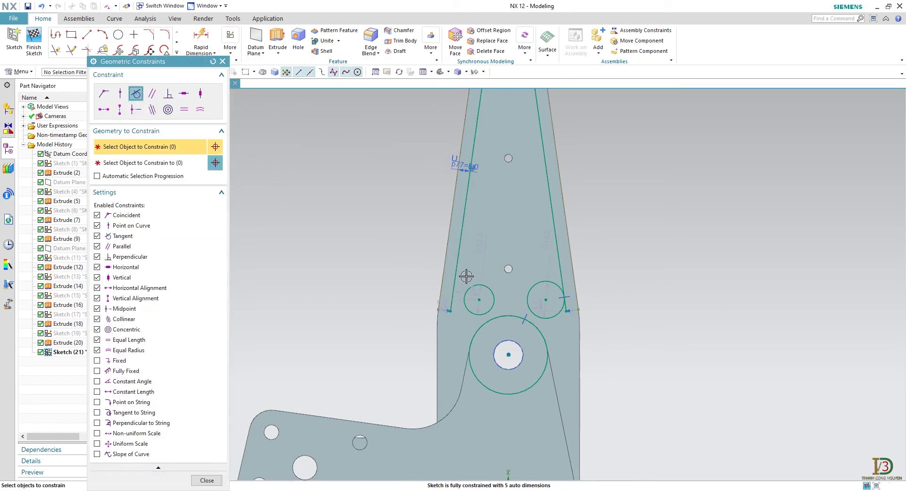
pyautogui.scroll(1, 466, 277)
pyautogui.click(493, 321)
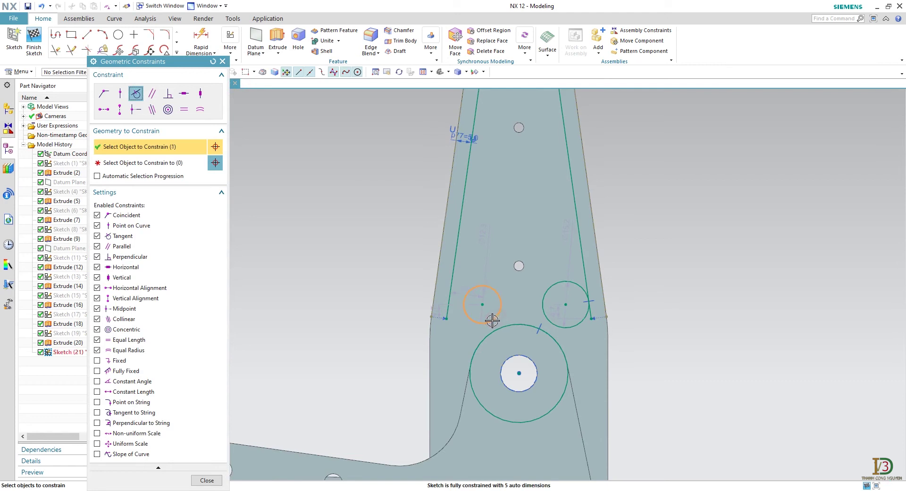
pyautogui.middleClick(184, 188)
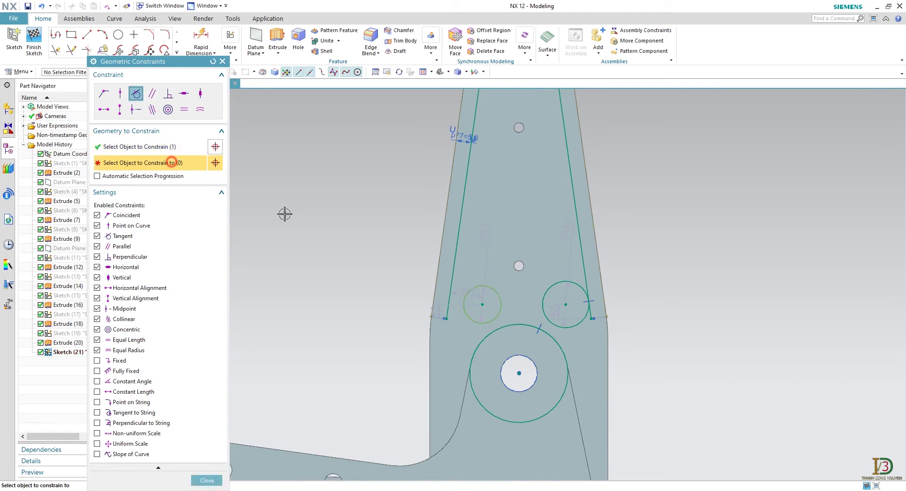
pyautogui.click(495, 336)
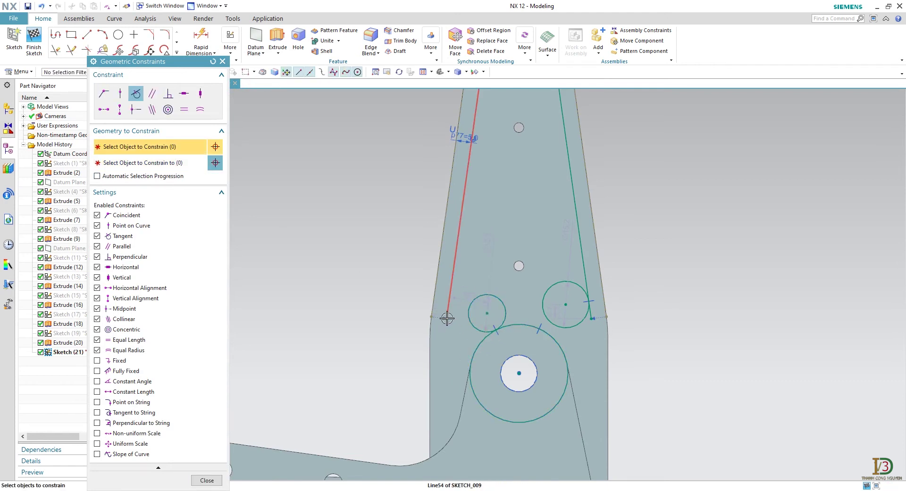
pyautogui.click(472, 306)
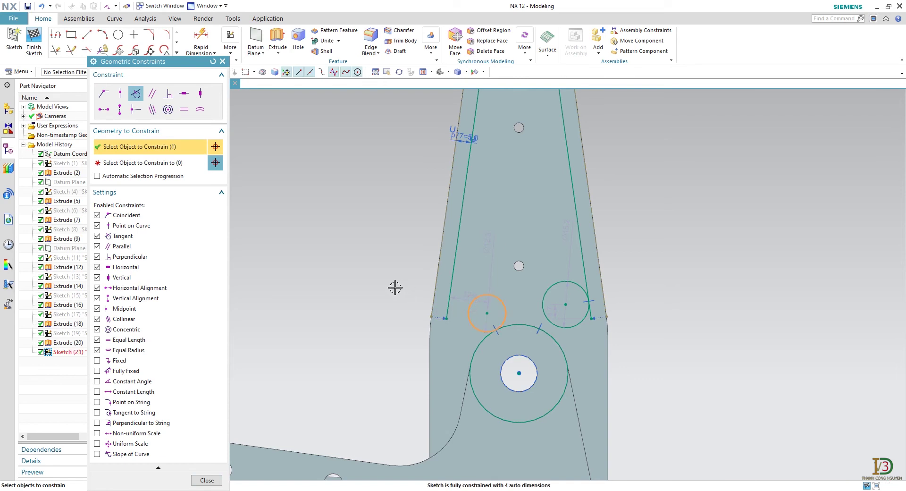
pyautogui.middleClick(188, 172)
pyautogui.click(450, 282)
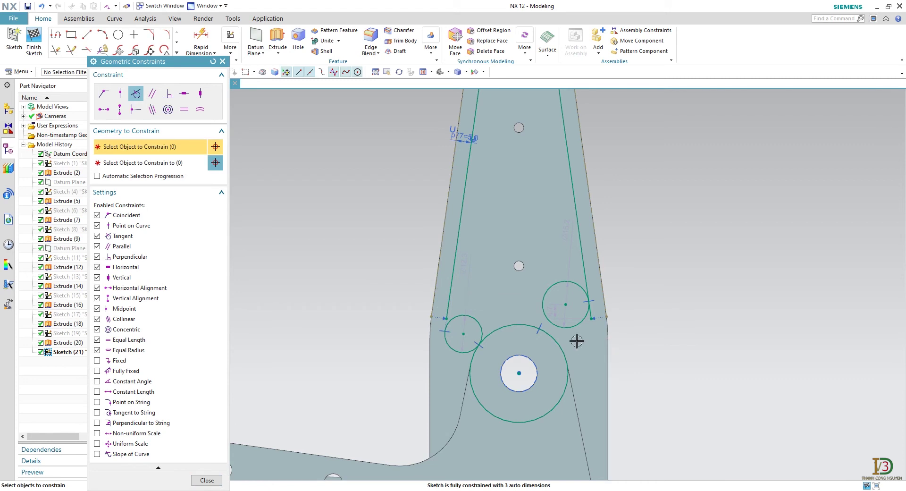
# - Constrain the right small circle tangent to the large circle and finish applying geometric constraints
pyautogui.click(567, 325)
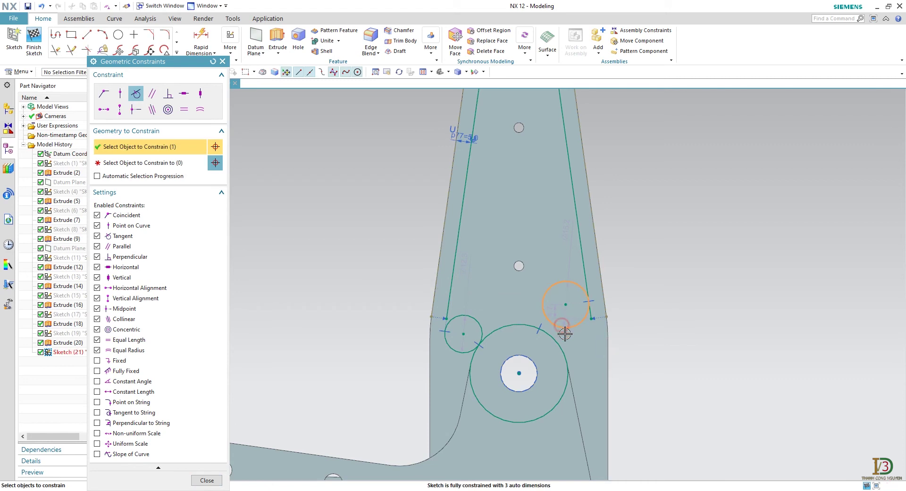
pyautogui.middleClick(222, 183)
pyautogui.click(552, 337)
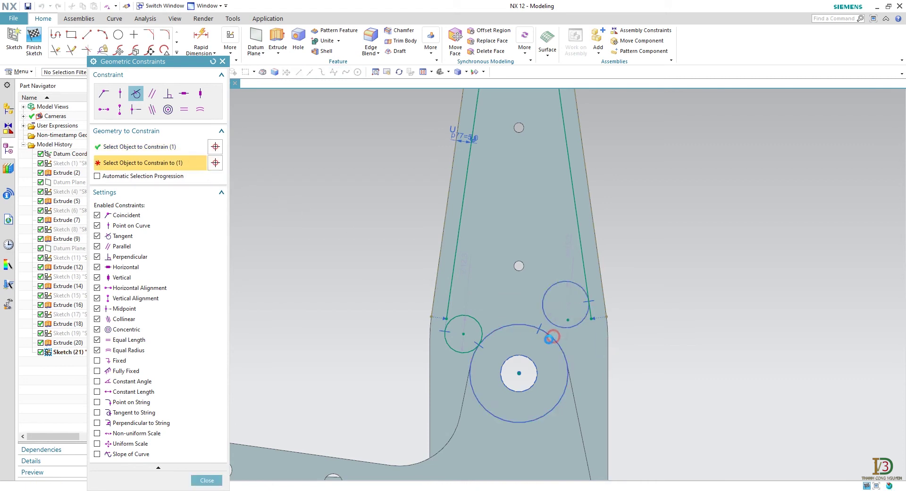
pyautogui.click(222, 61)
# - Dimension the left small circle's diameter and set it to 16 mm
pyautogui.click(201, 38)
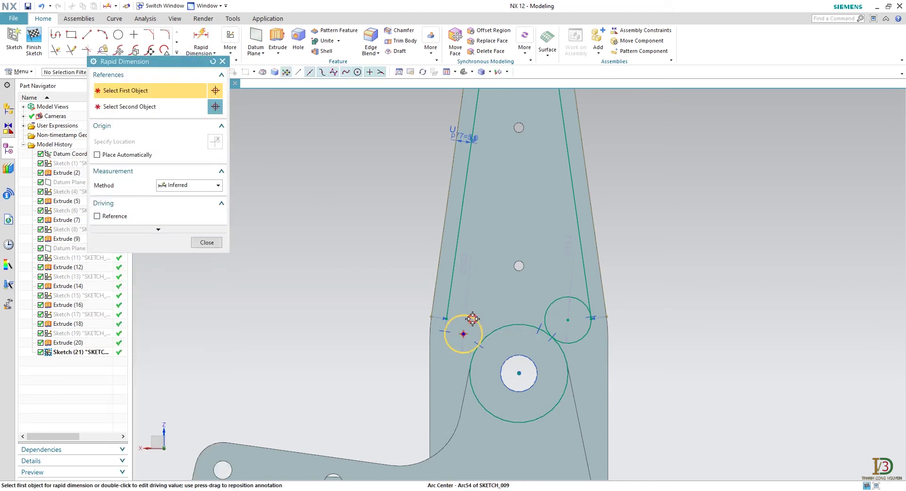
pyautogui.click(472, 319)
pyautogui.click(525, 309)
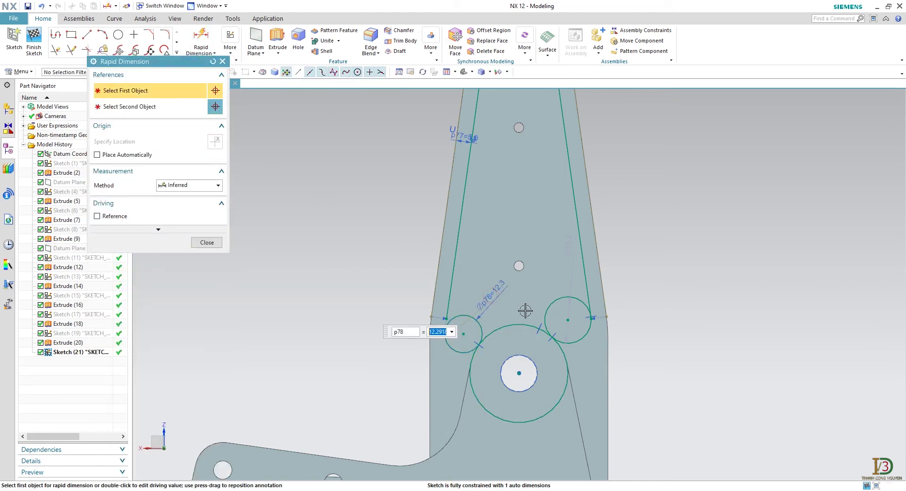
pyautogui.write('16')
pyautogui.press('Return')
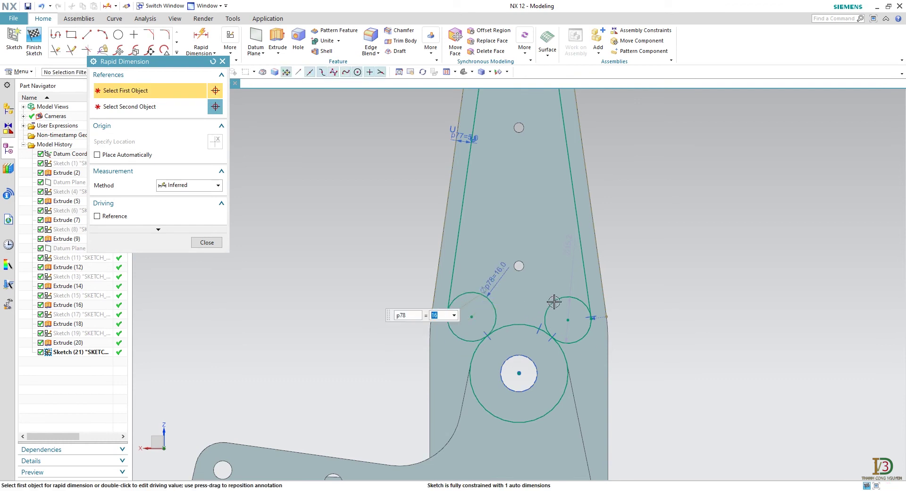
# - Dimension the right small circle with a 16 mm diameter and finish dimensioning
pyautogui.click(553, 302)
pyautogui.click(569, 258)
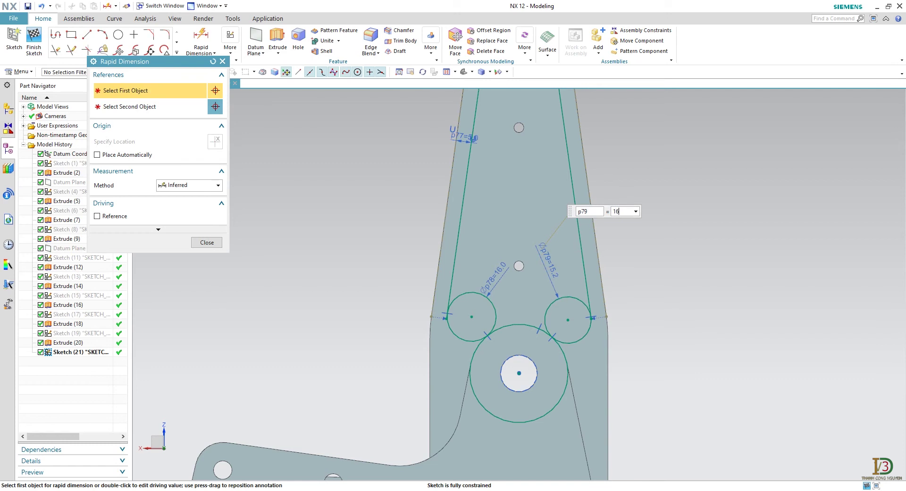
pyautogui.press('Return')
pyautogui.scroll(-5, 508, 296)
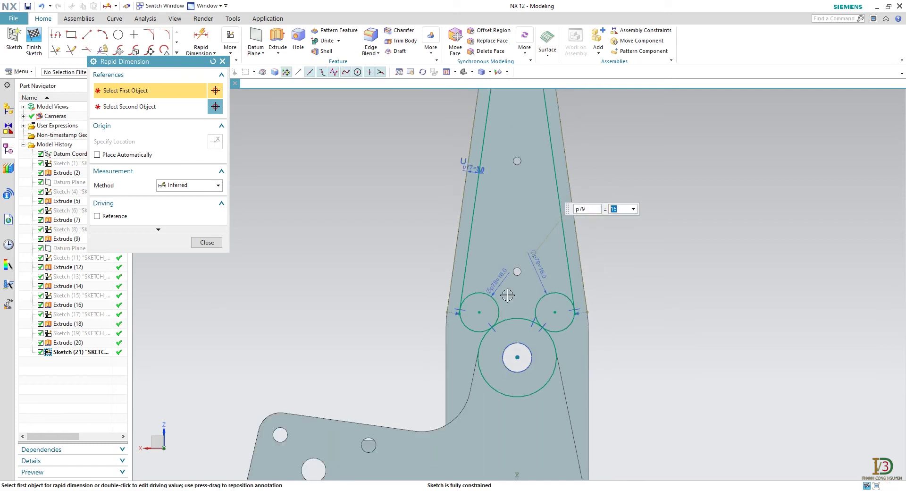
pyautogui.click(223, 61)
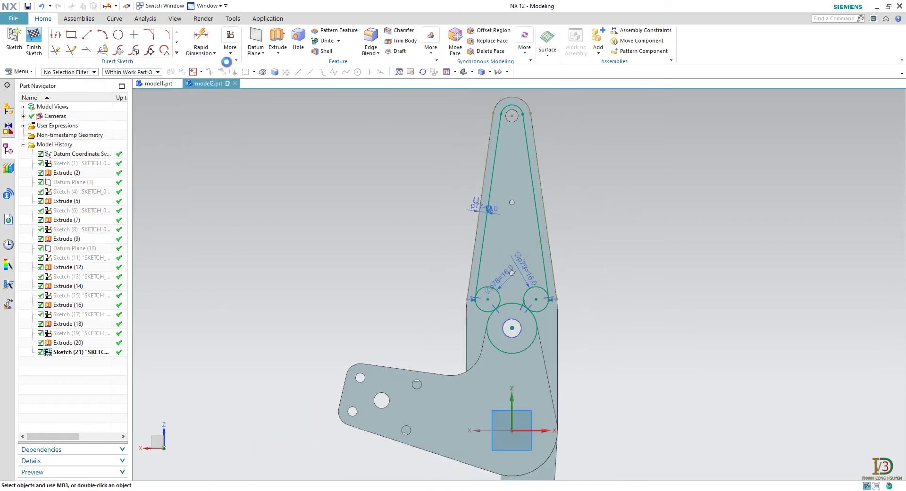
# - Draw a horizontal line across the full arm width below the top hole, starting at about XC -32, YC 186
pyautogui.click(87, 34)
pyautogui.scroll(2, 463, 142)
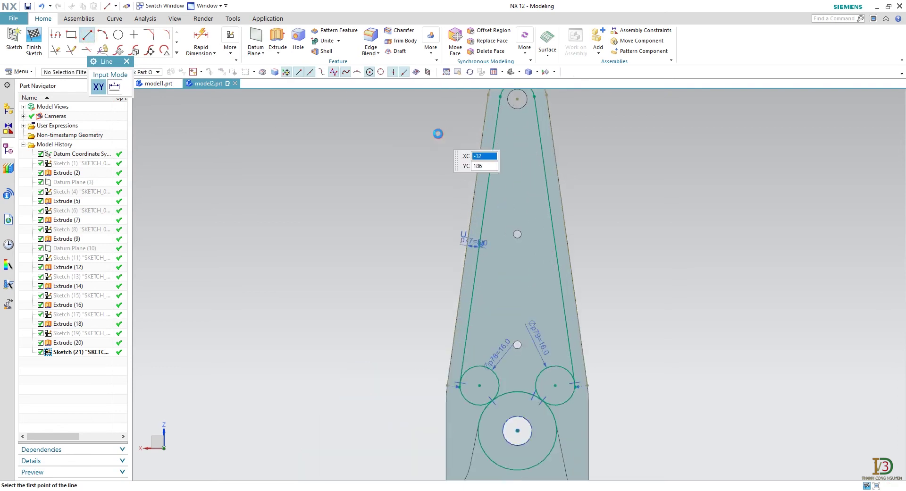
pyautogui.click(440, 134)
pyautogui.click(587, 134)
pyautogui.press('Escape')
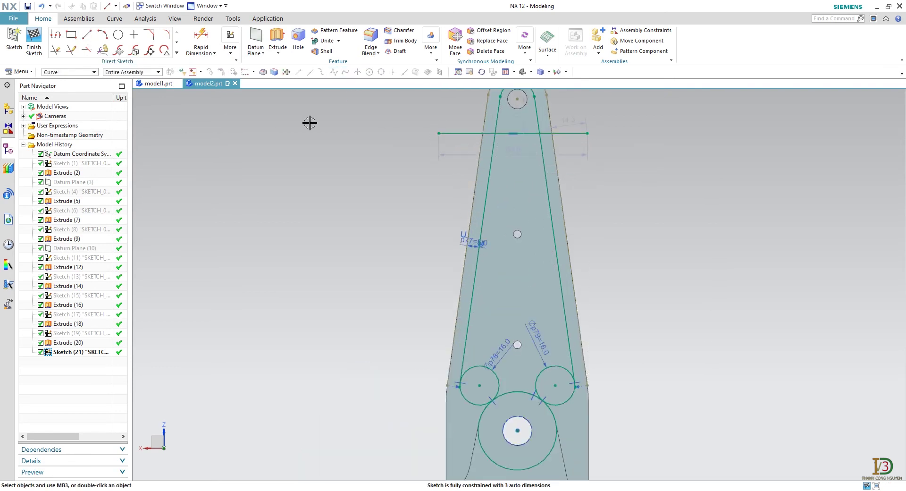
# - Trim away the inset lines and arc above the horizontal line, along with the line's ends beyond the inset lines
pyautogui.click(55, 50)
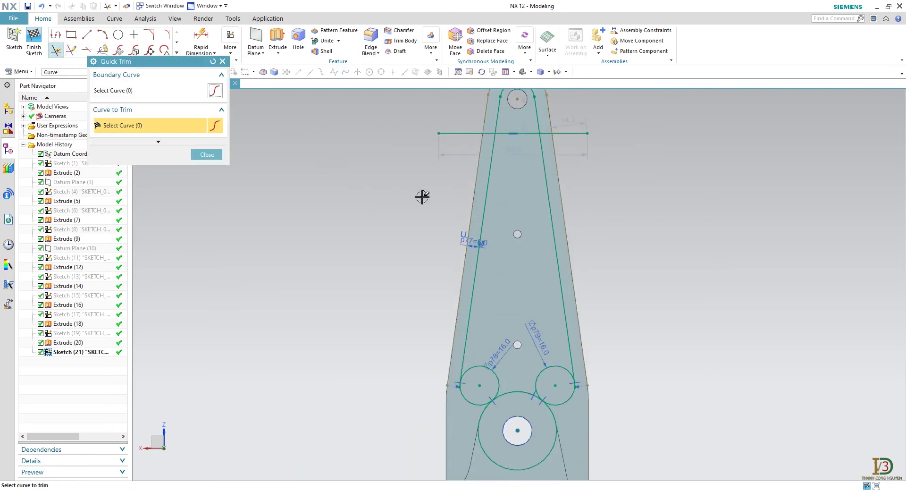
pyautogui.scroll(-2, 381, 281)
pyautogui.scroll(2, 402, 217)
pyautogui.scroll(2, 422, 218)
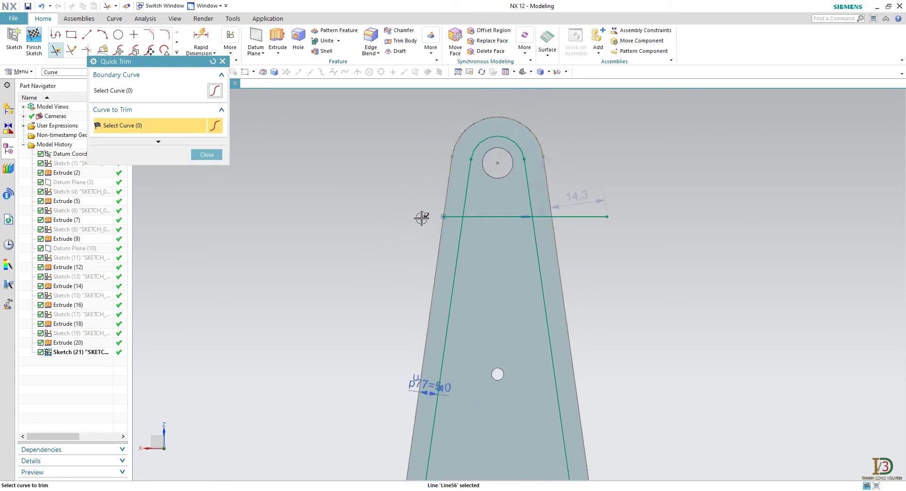
pyautogui.scroll(1, 421, 218)
pyautogui.click(457, 215)
pyautogui.click(476, 196)
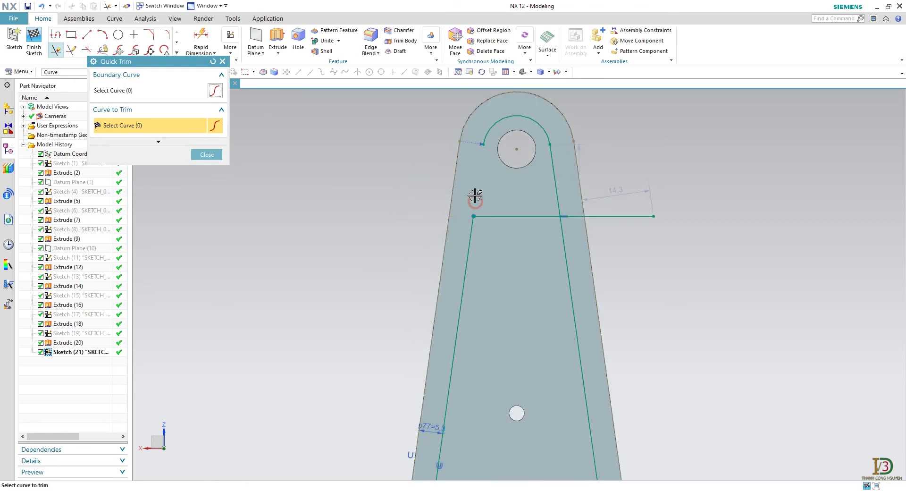
pyautogui.click(492, 130)
pyautogui.click(551, 171)
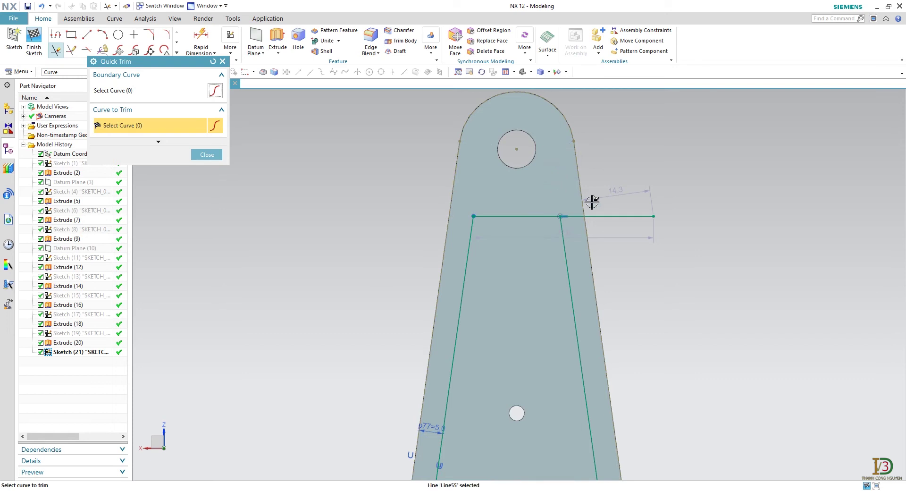
pyautogui.click(607, 216)
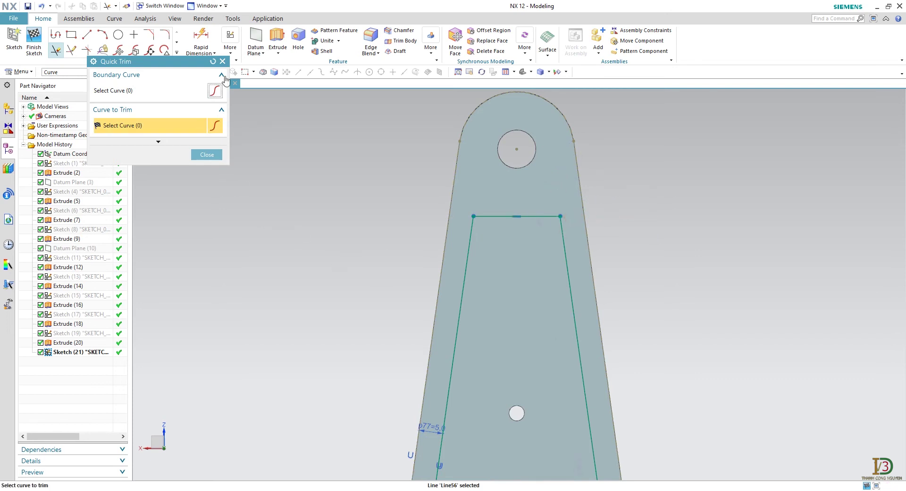
pyautogui.click(222, 62)
# - Dimension the horizontal line 36 mm below the centre of the arm's top hole
pyautogui.click(201, 38)
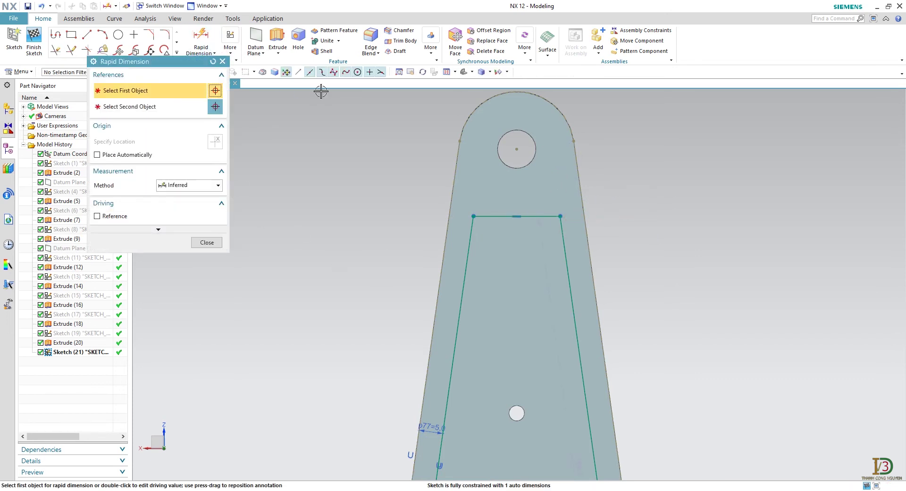
pyautogui.click(518, 215)
pyautogui.click(517, 149)
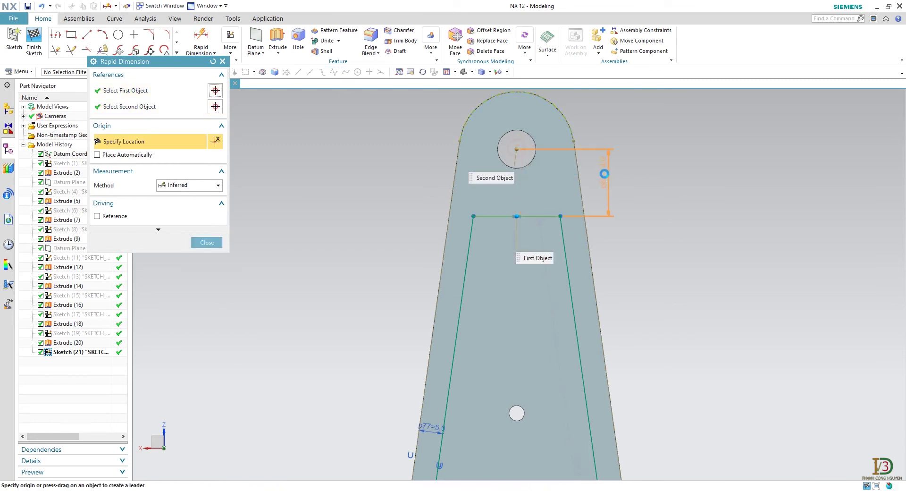
pyautogui.click(659, 185)
pyautogui.write('36')
pyautogui.press('Return')
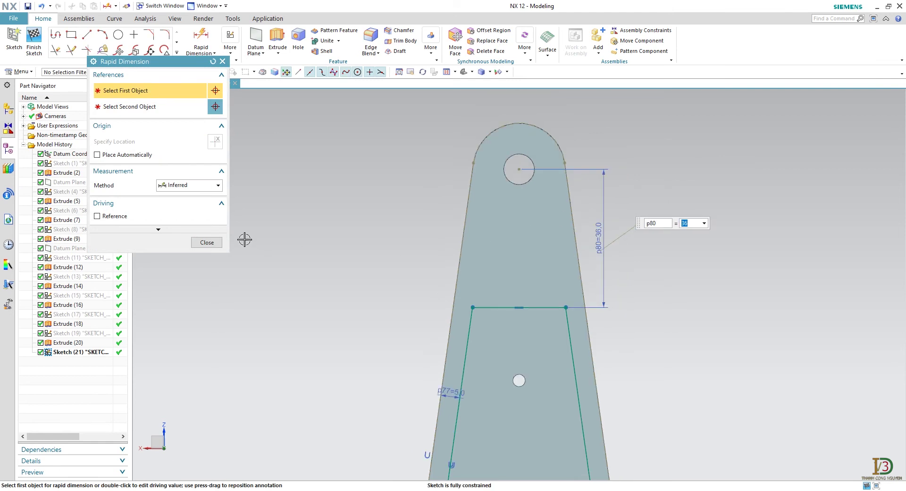
pyautogui.click(210, 242)
# - Trim the lower part of the large circle and the inner upper parts of both small circles to close the profile
pyautogui.scroll(5, 364, 314)
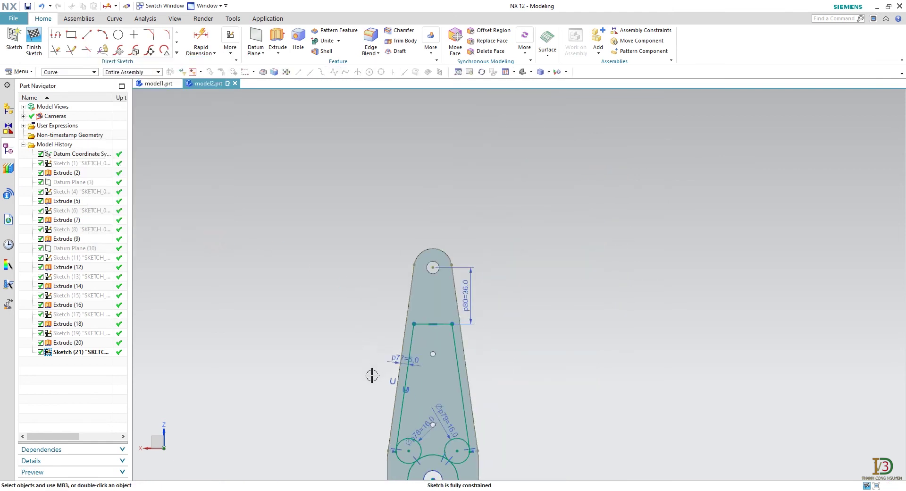
pyautogui.moveTo(370, 376)
pyautogui.keyDown('shift'); pyautogui.mouseDown(button='middle')
pyautogui.moveTo(350, 265)
pyautogui.moveTo(338, 257)
pyautogui.mouseUp(button='middle'); pyautogui.keyUp('shift')
pyautogui.scroll(-3, 350, 262)
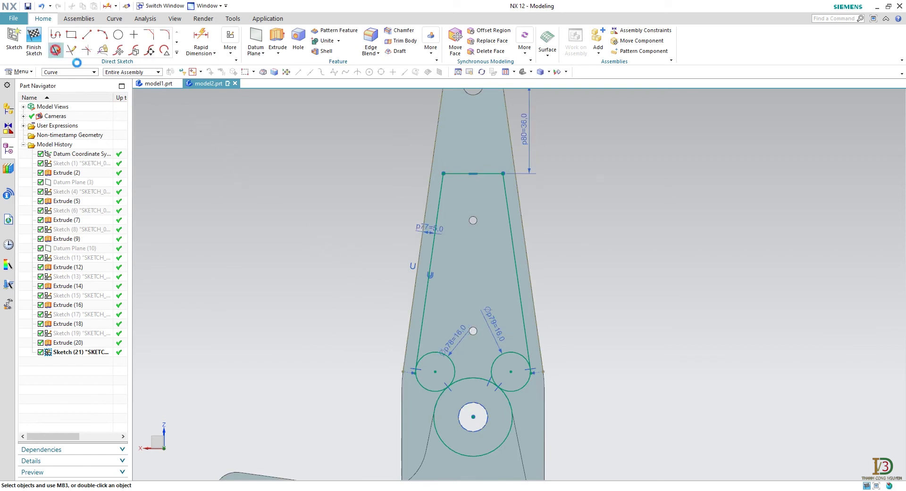
pyautogui.click(55, 50)
pyautogui.click(459, 448)
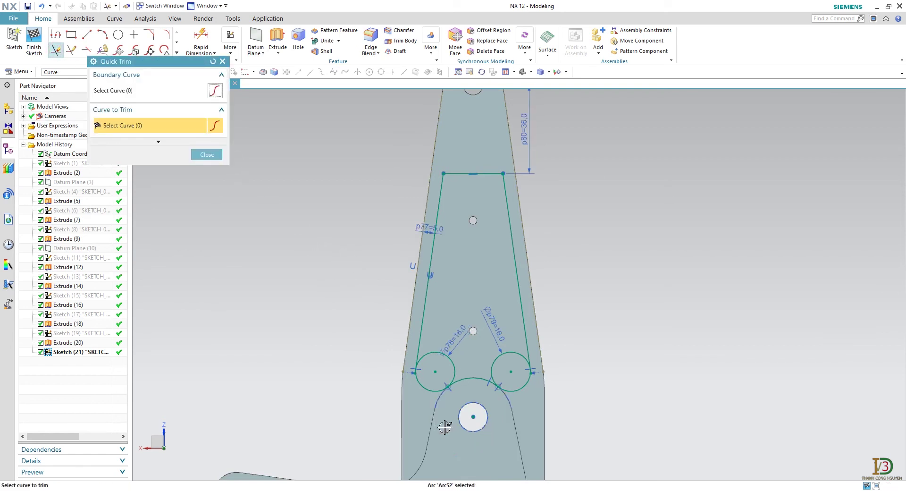
pyautogui.click(455, 371)
pyautogui.click(495, 359)
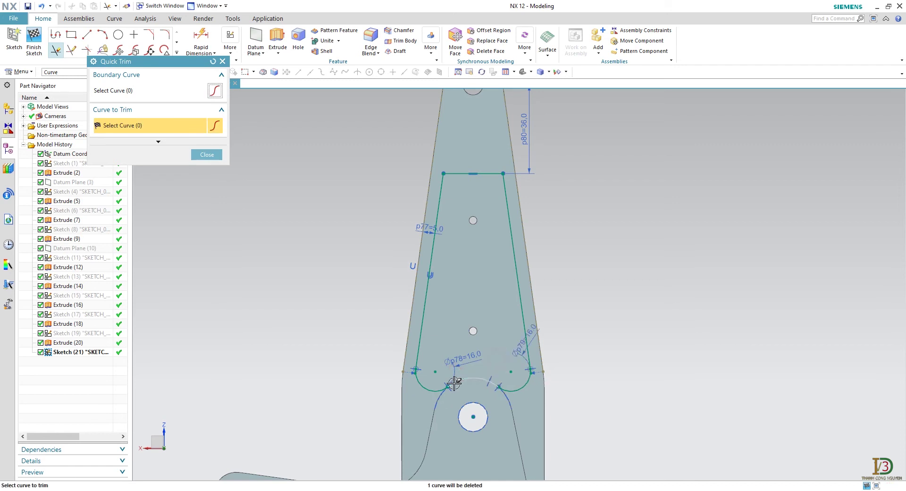
pyautogui.click(207, 155)
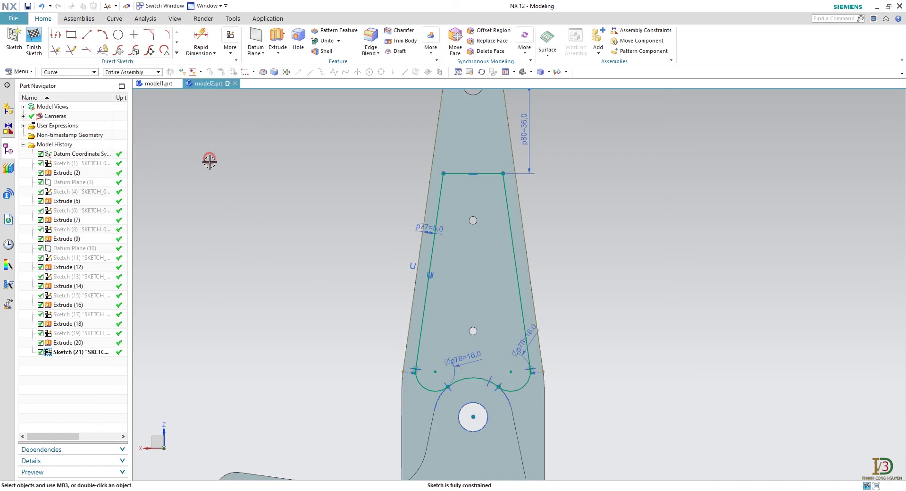
# - Fillet both upper corners of the inset profile with an 8 mm radius
pyautogui.click(163, 51)
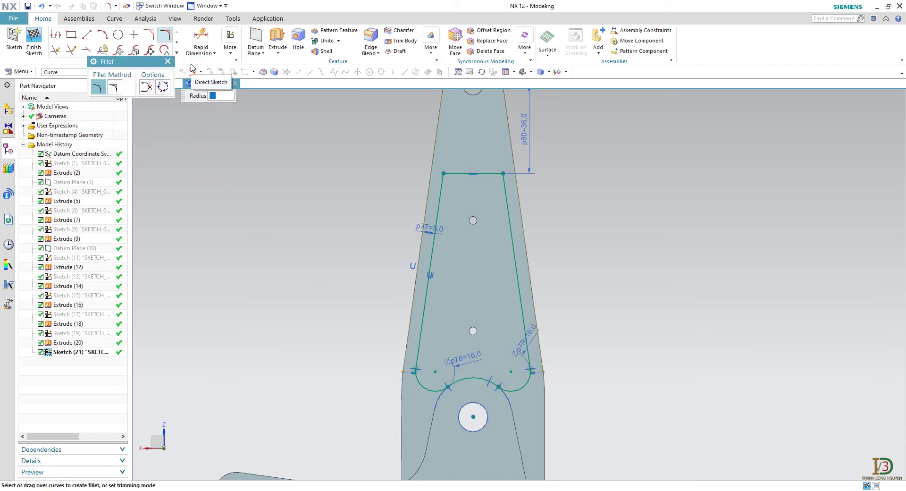
pyautogui.write('8')
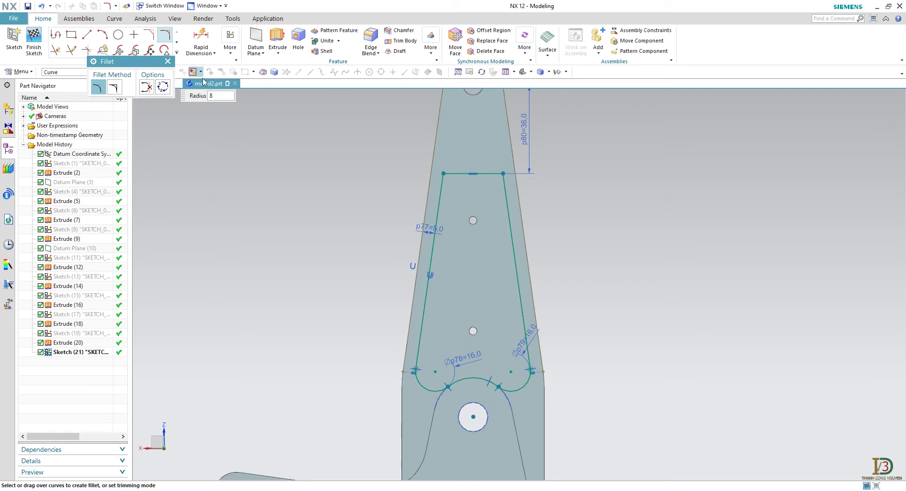
pyautogui.click(440, 189)
pyautogui.click(450, 172)
pyautogui.scroll(3, 507, 188)
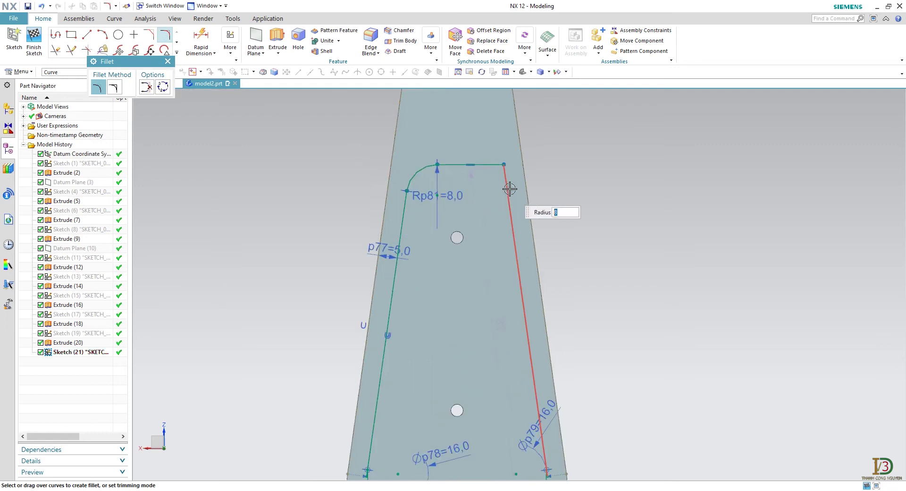
pyautogui.click(496, 165)
pyautogui.click(506, 180)
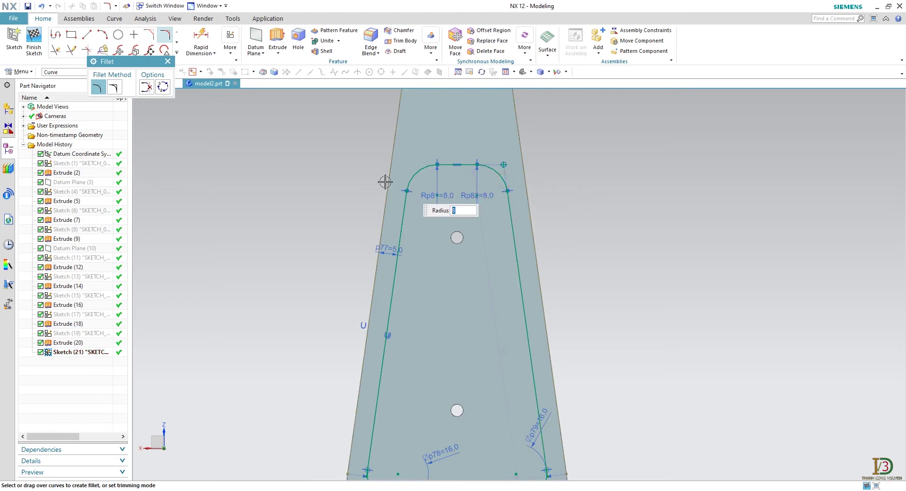
pyautogui.click(167, 62)
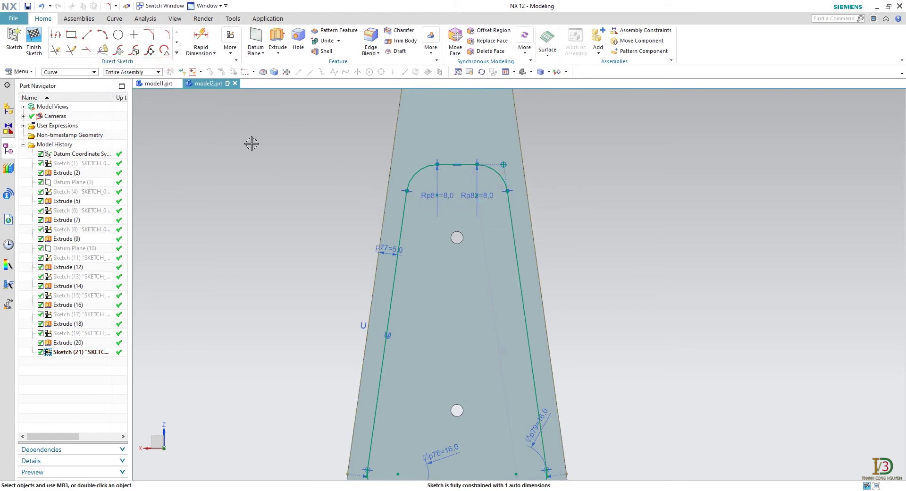
pyautogui.click(33, 40)
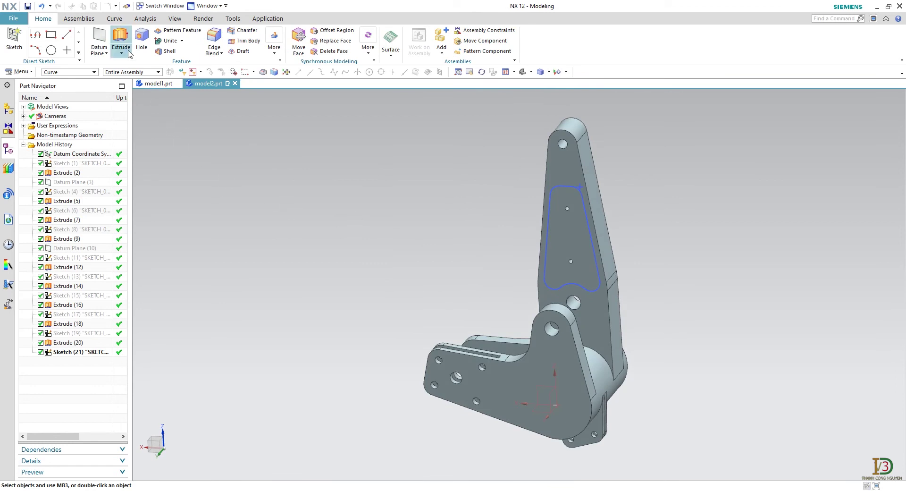
pyautogui.click(122, 38)
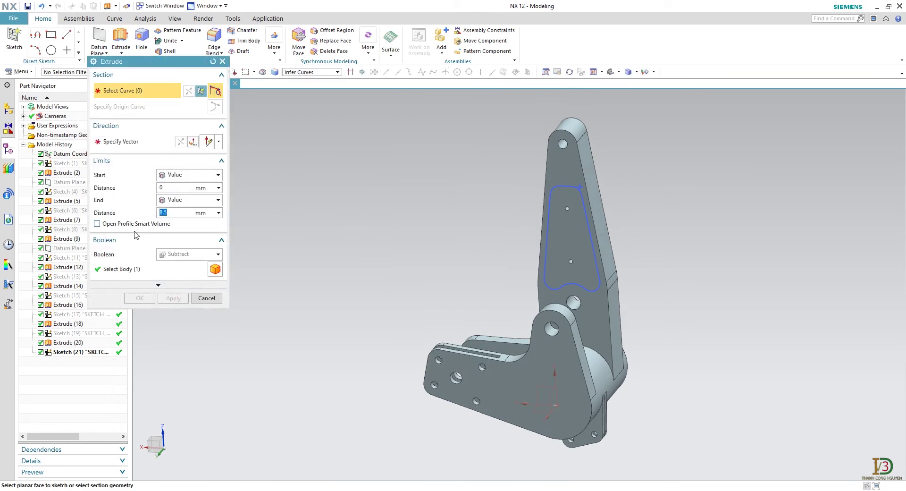
pyautogui.click(84, 355)
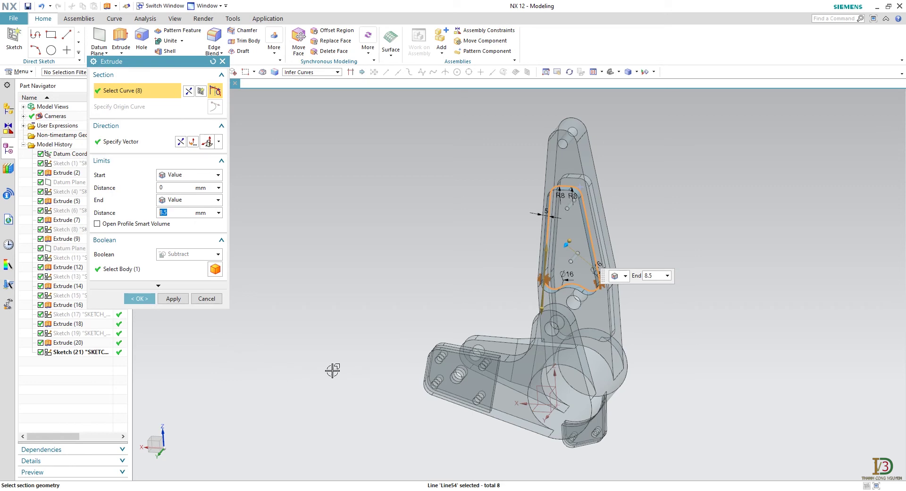
pyautogui.moveTo(340, 370); pyautogui.dragTo(431, 276, button='middle')
pyautogui.scroll(-5, 590, 259)
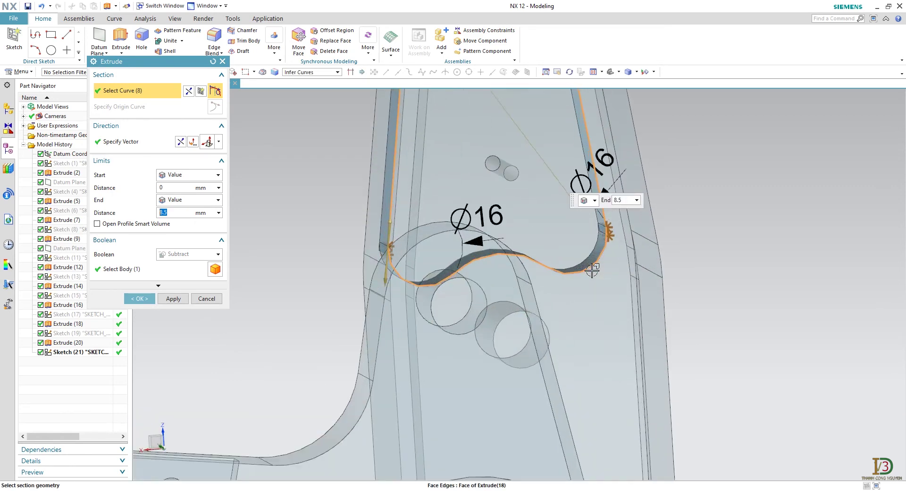
pyautogui.keyDown('shift'); pyautogui.moveTo(585, 289); pyautogui.dragTo(576, 324, button='middle'); pyautogui.keyUp('shift')
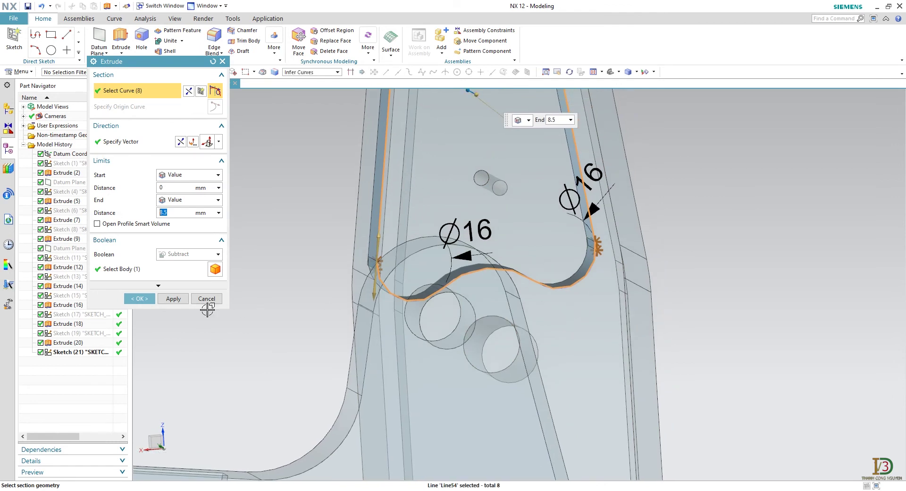
pyautogui.click(199, 300)
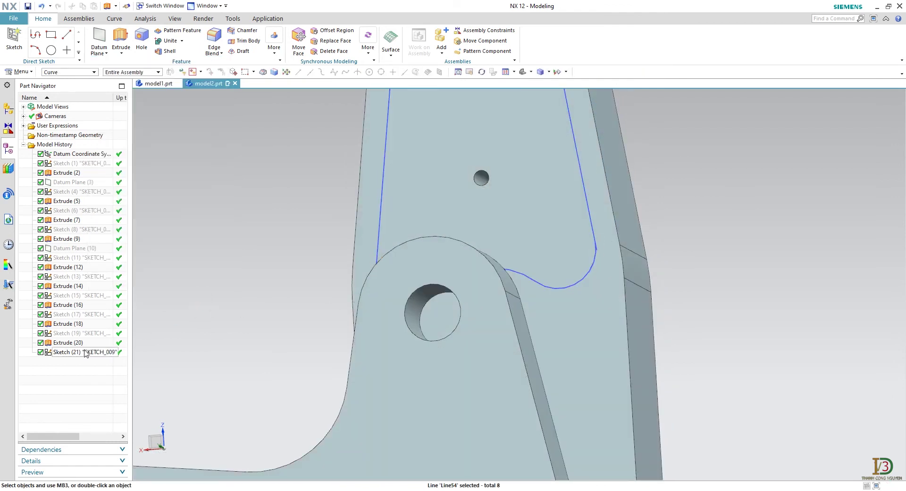
# - Reopen the inset profile sketch and trim both slanted lines' overhanging lower ends at the small arcs
pyautogui.doubleClick(86, 353)
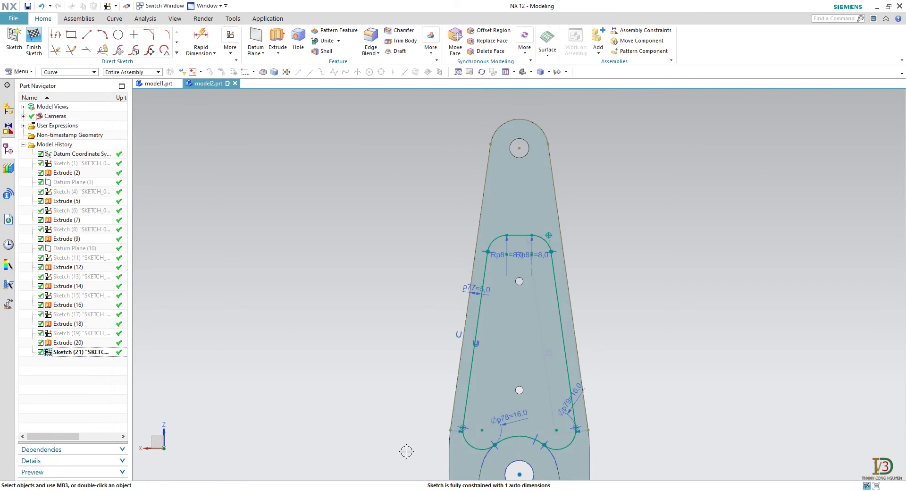
pyautogui.scroll(10, 526, 366)
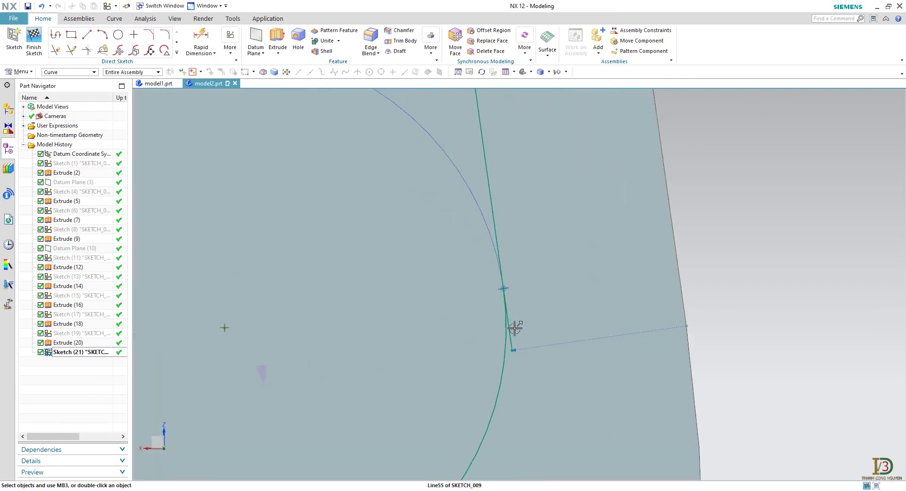
pyautogui.click(62, 53)
pyautogui.scroll(2, 491, 347)
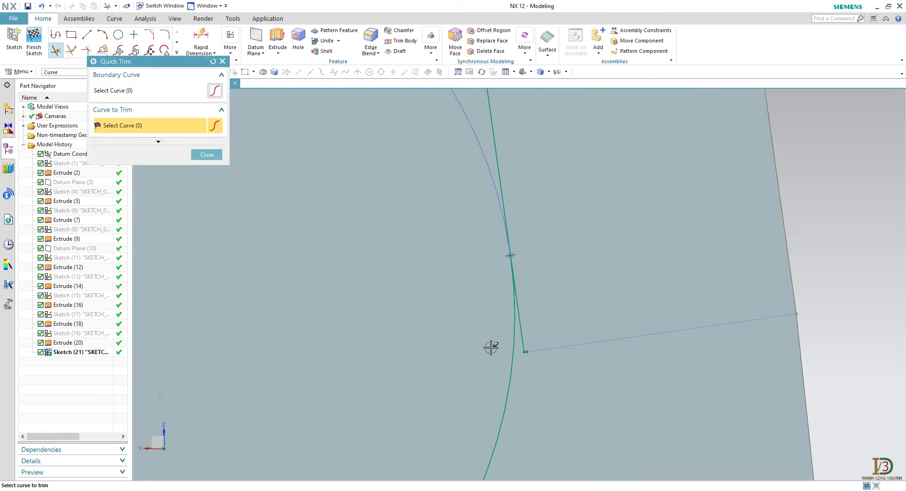
pyautogui.scroll(-6, 530, 339)
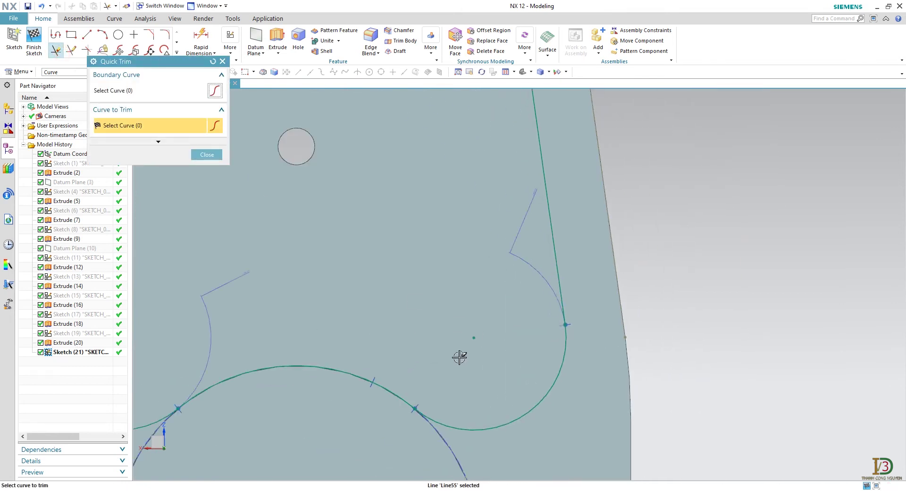
pyautogui.scroll(4, 158, 348)
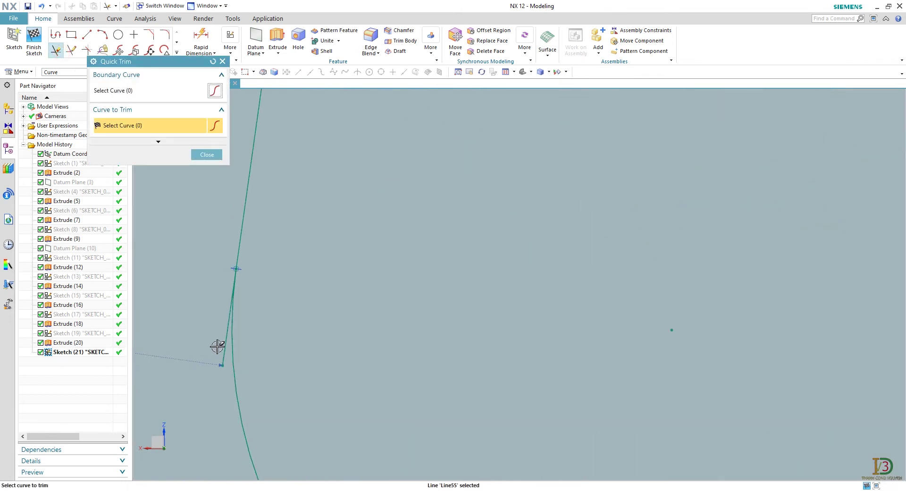
pyautogui.scroll(-5, 222, 349)
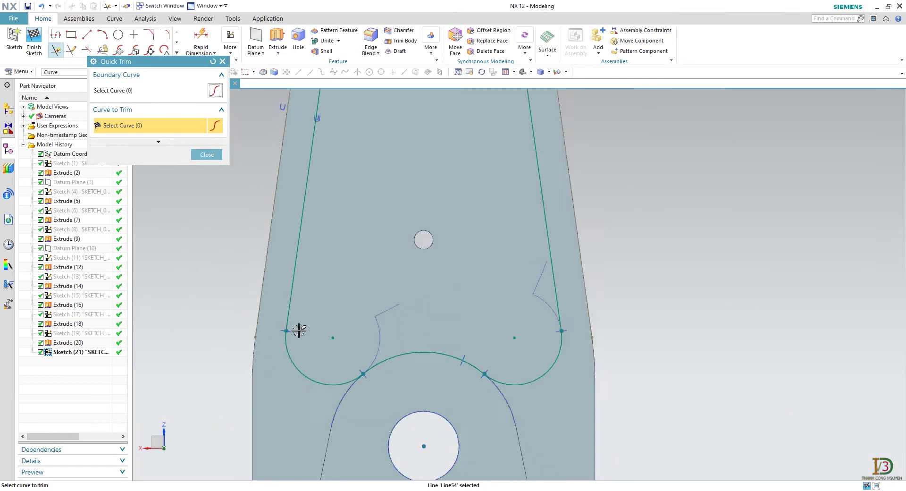
# - Check the inset profile's lower arc junctions and upper fillets for leftover segments, and finish the sketch
pyautogui.scroll(6, 341, 360)
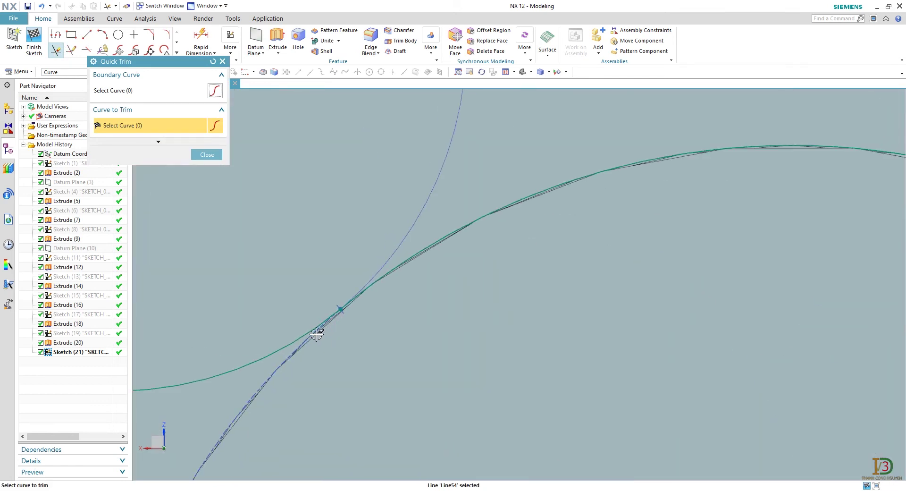
pyautogui.scroll(-6, 340, 299)
pyautogui.scroll(3, 528, 302)
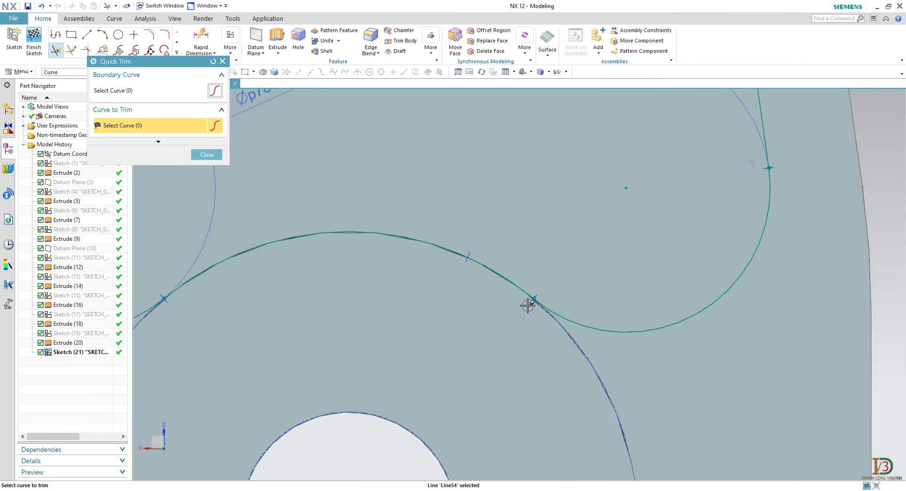
pyautogui.scroll(-3, 528, 306)
pyautogui.scroll(-5, 528, 306)
pyautogui.scroll(4, 466, 247)
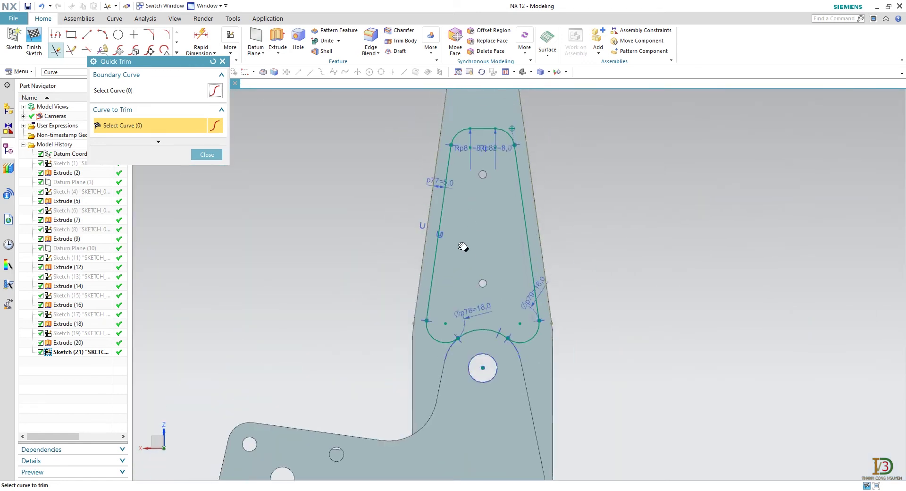
pyautogui.scroll(3, 443, 241)
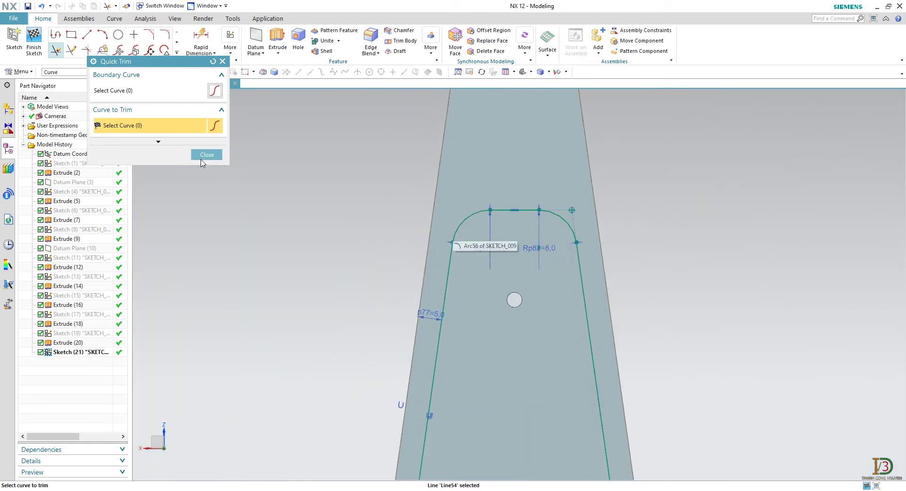
pyautogui.click(201, 154)
pyautogui.click(34, 40)
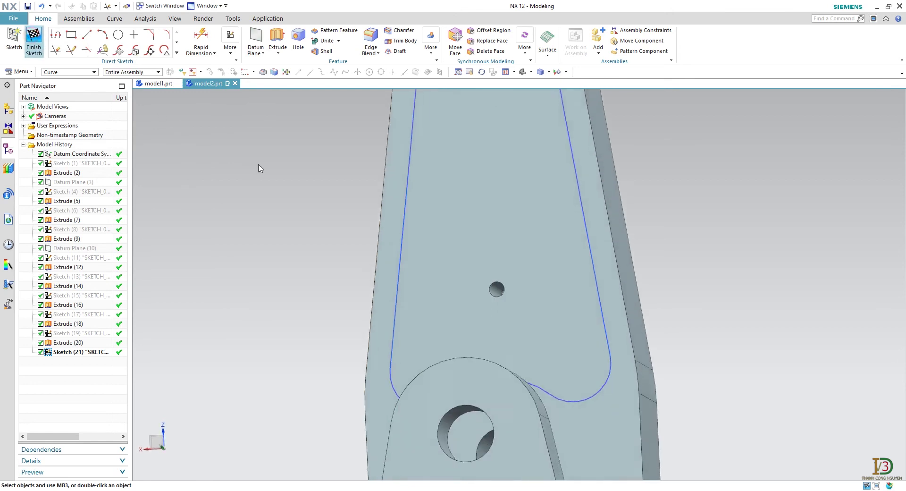
# - Extrude the inset profile 11.5 mm as a subtracting cut, with the direction reversed into the tall arm
pyautogui.click(523, 72)
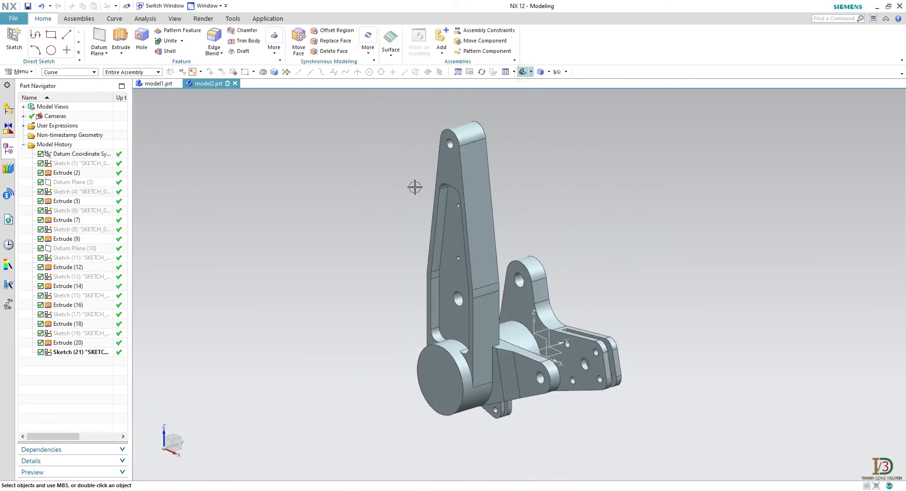
pyautogui.click(121, 39)
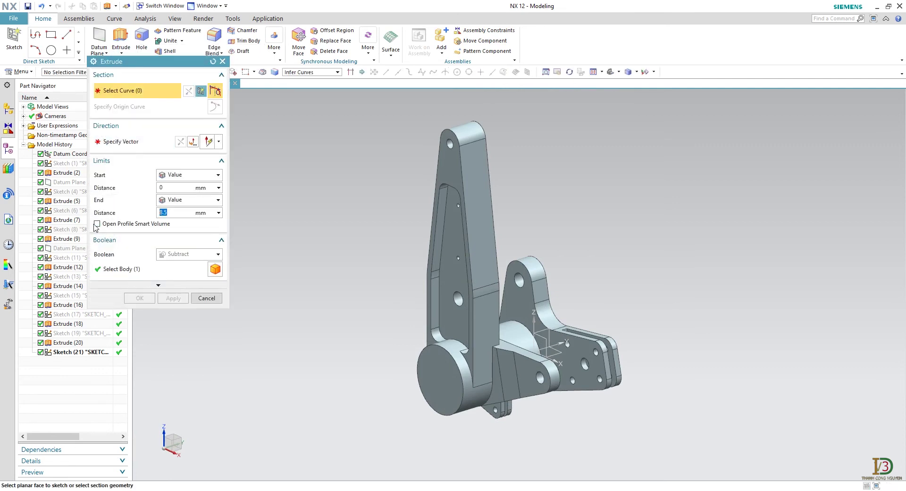
pyautogui.click(84, 353)
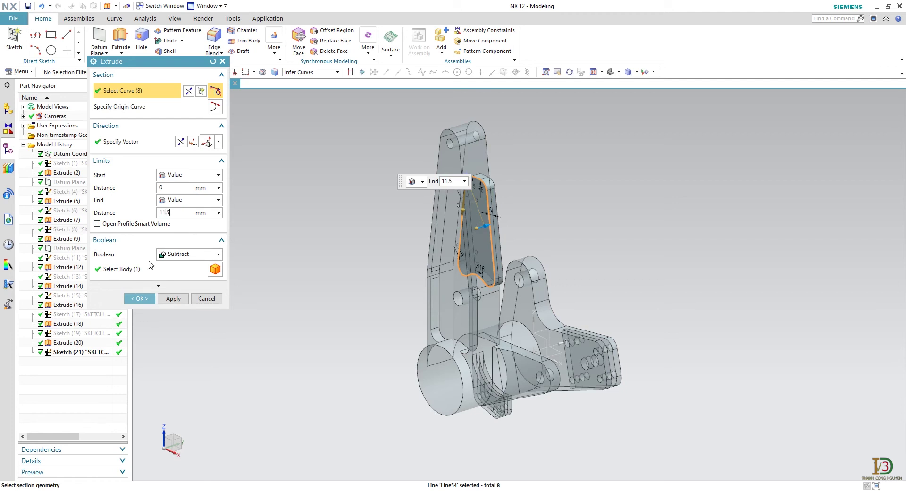
pyautogui.scroll(3, 401, 250)
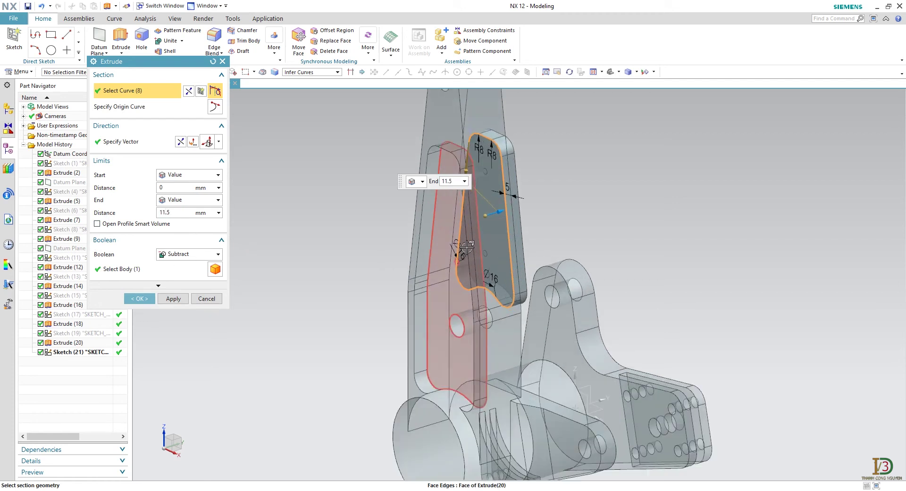
pyautogui.click(496, 214)
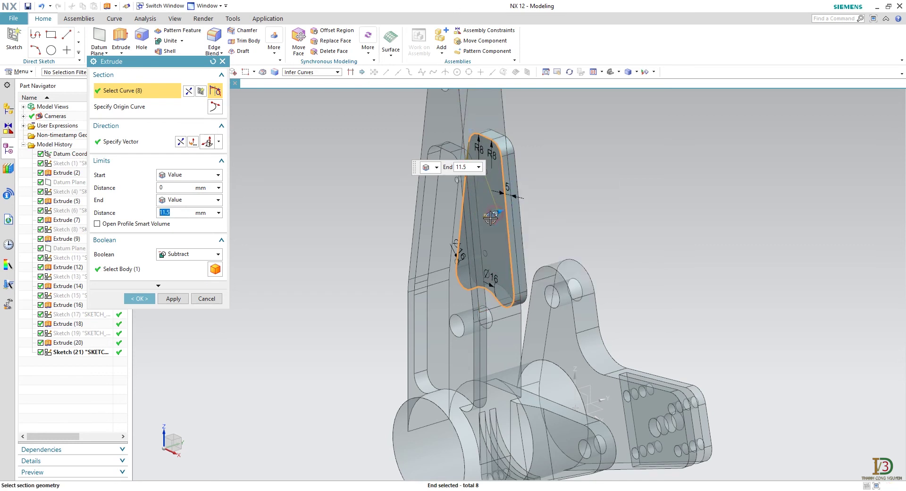
pyautogui.doubleClick(500, 212)
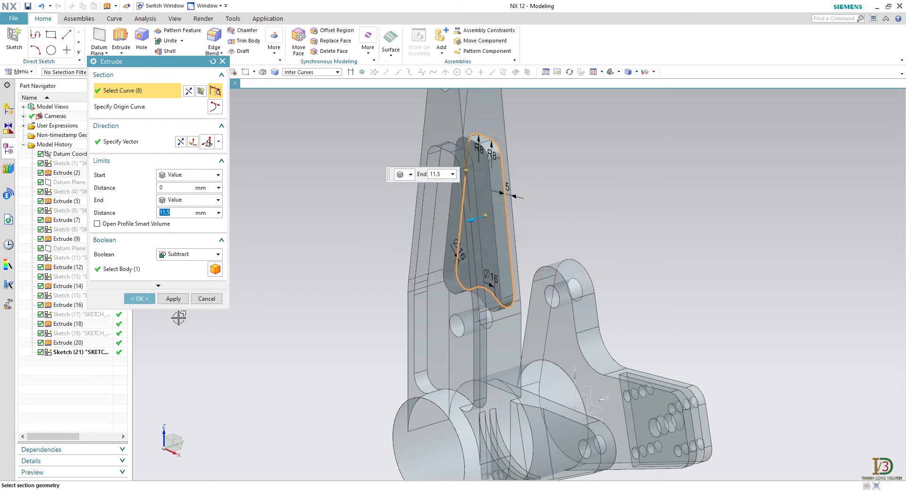
pyautogui.click(148, 301)
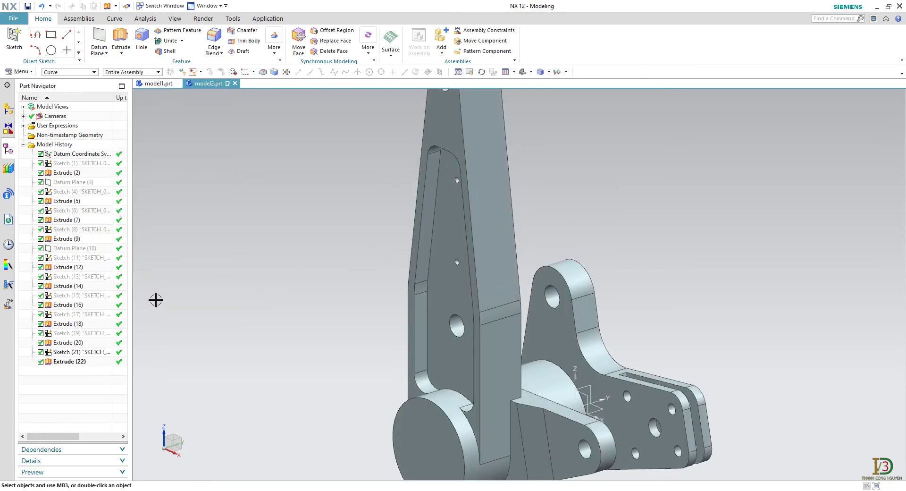
# - Create a Bisector datum plane between the two opposite slanted side faces of the tall arm
pyautogui.click(524, 73)
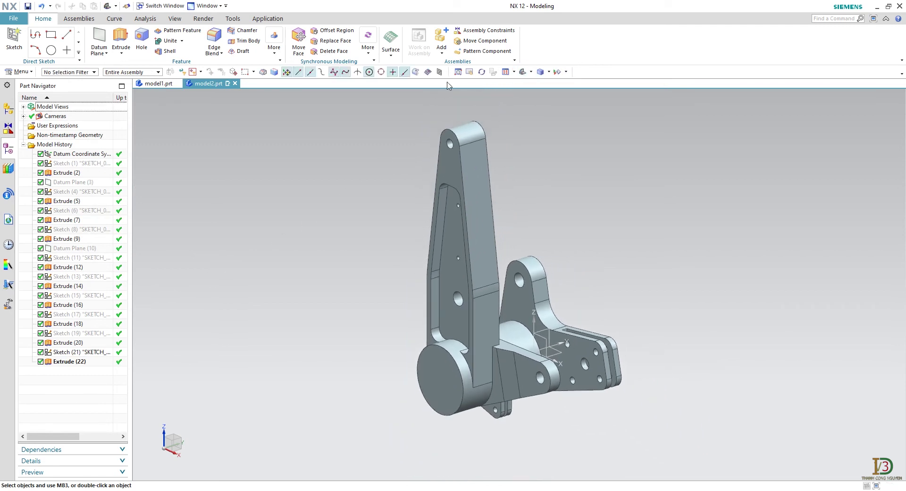
pyautogui.click(104, 49)
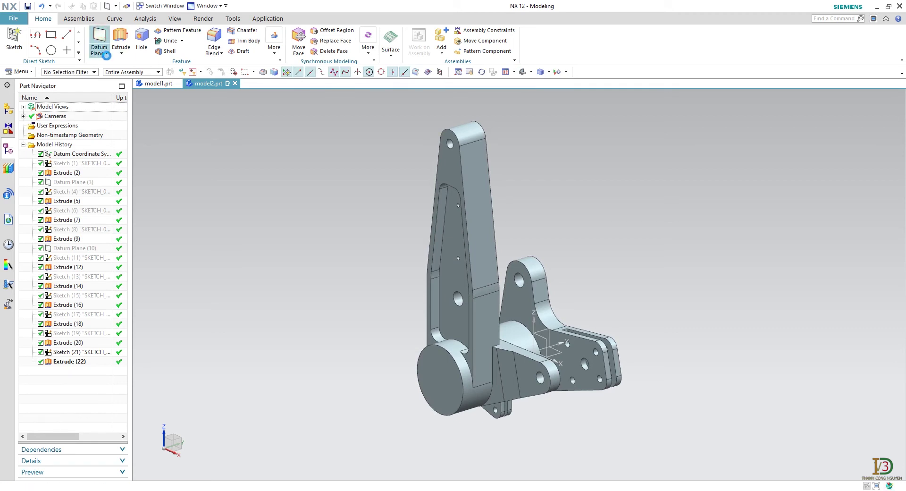
pyautogui.click(141, 90)
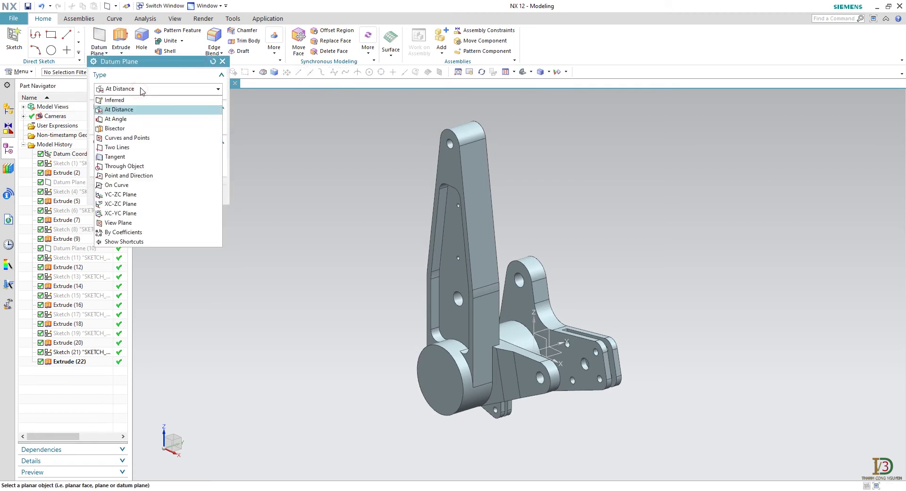
pyautogui.click(144, 128)
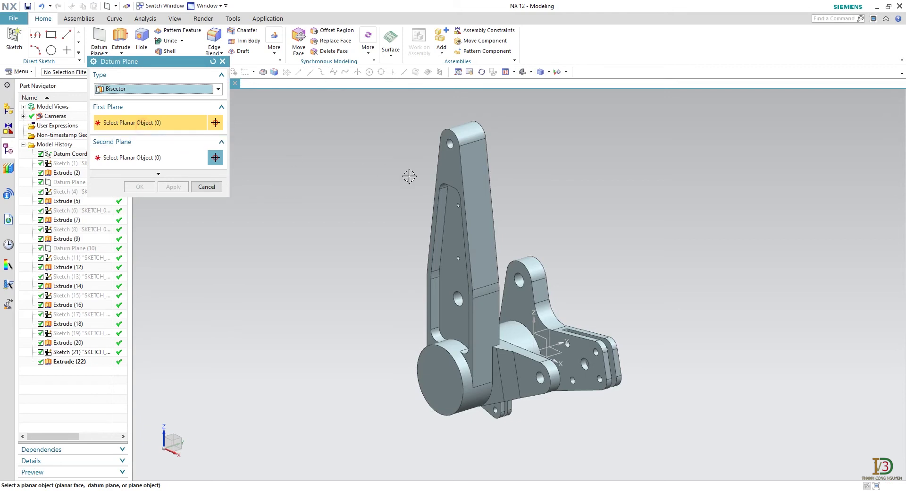
pyautogui.click(478, 185)
pyautogui.moveTo(377, 236); pyautogui.dragTo(454, 249, button='middle')
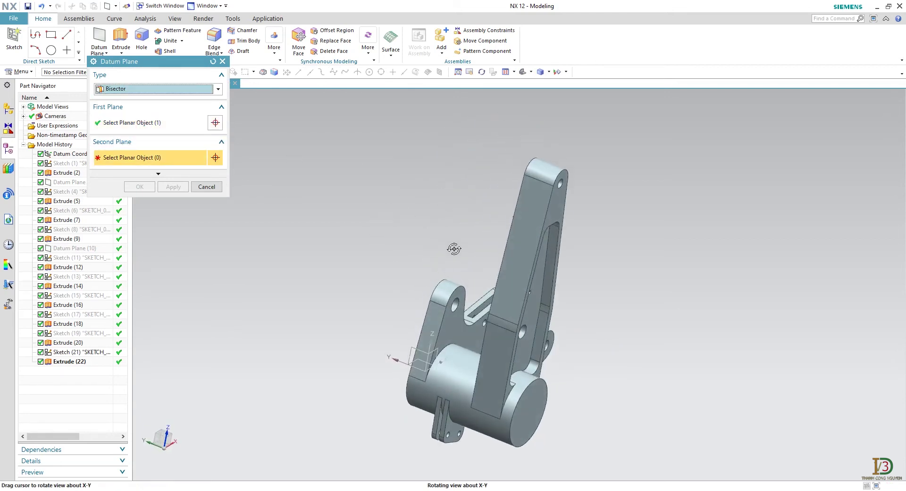
pyautogui.click(513, 256)
pyautogui.click(146, 187)
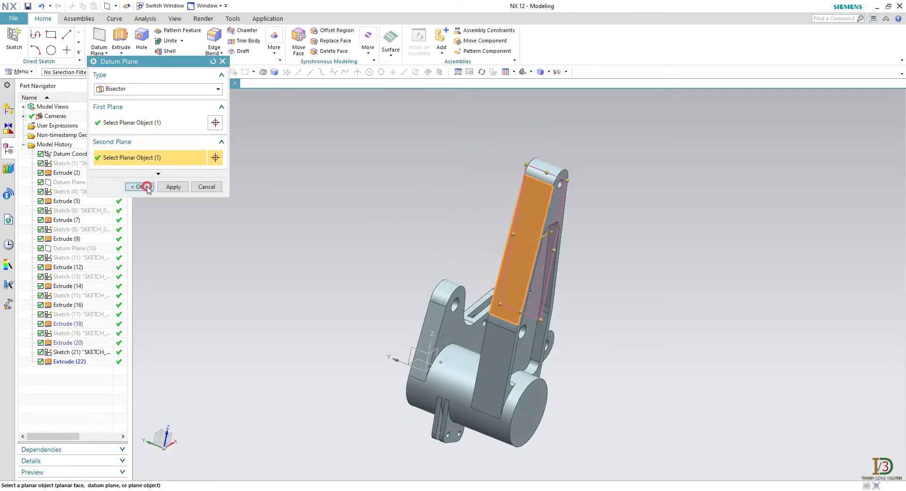
# - Start a new sketch on the bisector datum plane through the tall arm
pyautogui.click(523, 72)
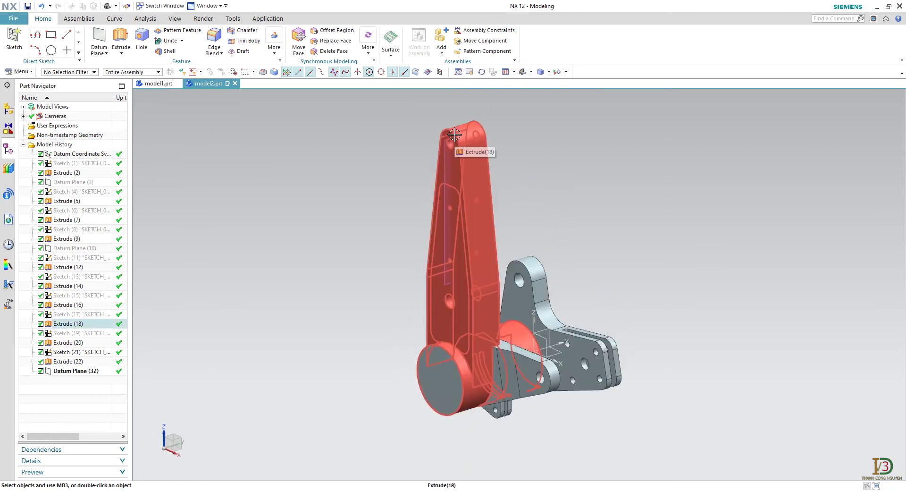
pyautogui.click(14, 38)
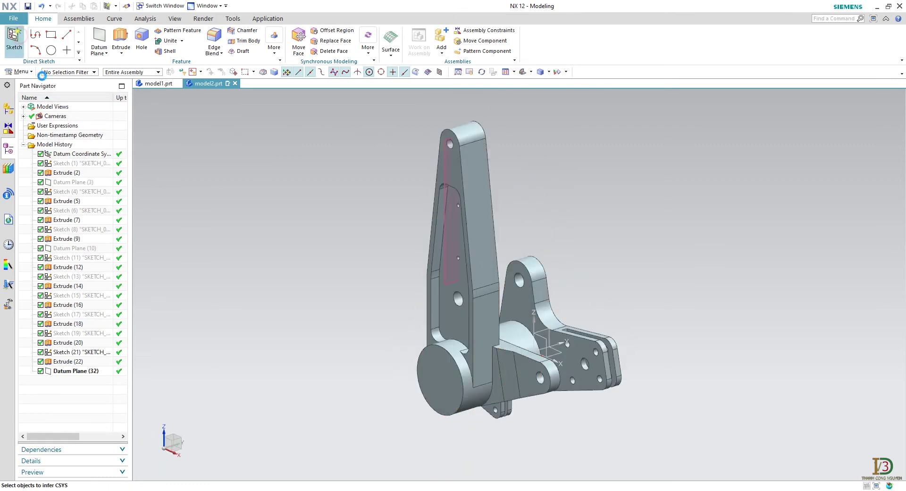
pyautogui.click(73, 372)
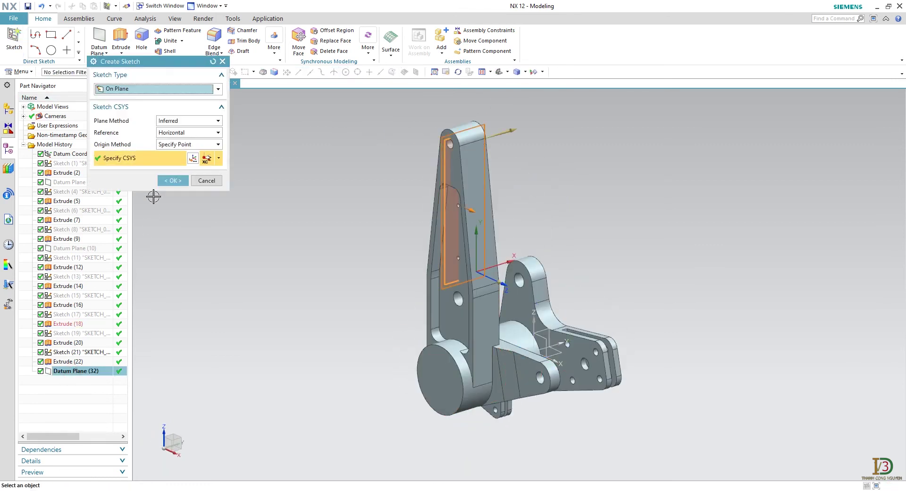
pyautogui.click(170, 181)
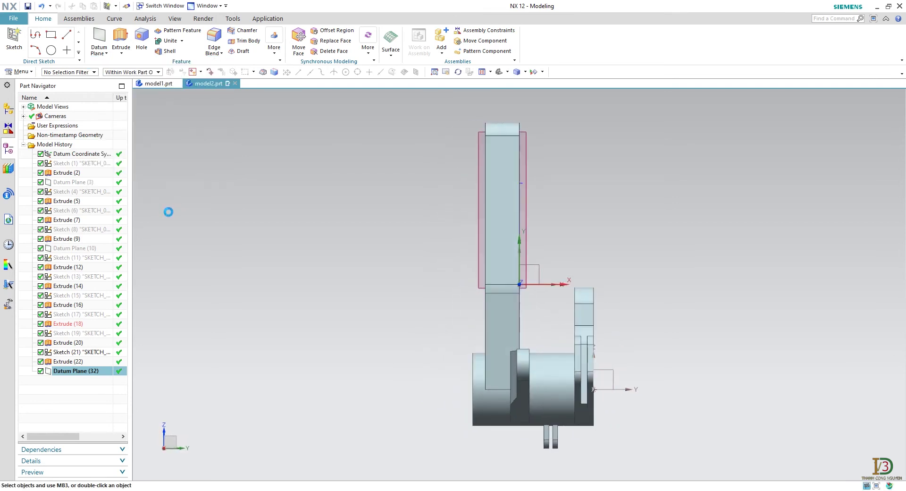
# - Sketch a closed right triangle about 26 mm wide beside the arm's upper end, with a horizontal top and a vertical outer side
pyautogui.click(57, 38)
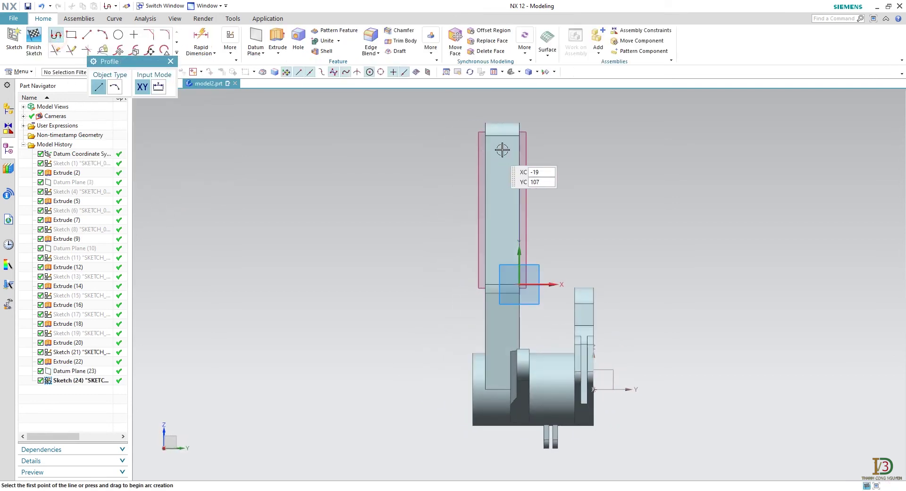
pyautogui.click(571, 127)
pyautogui.click(604, 127)
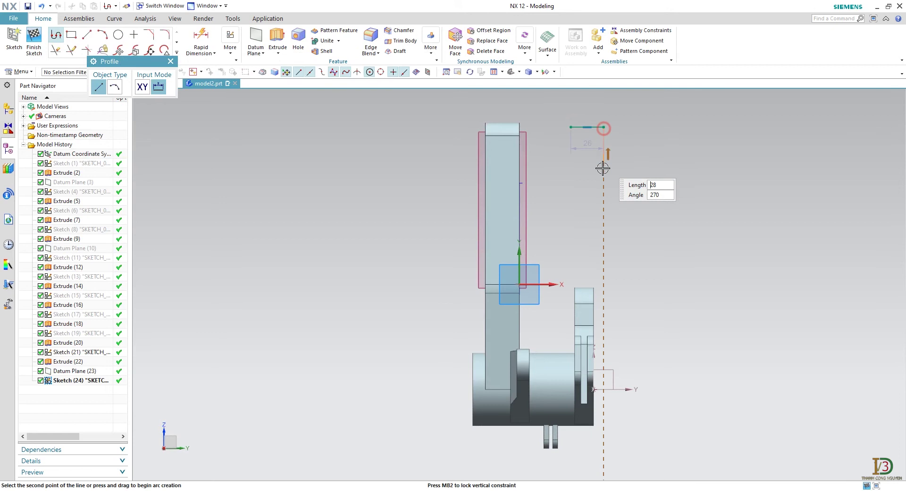
pyautogui.click(603, 233)
pyautogui.click(573, 131)
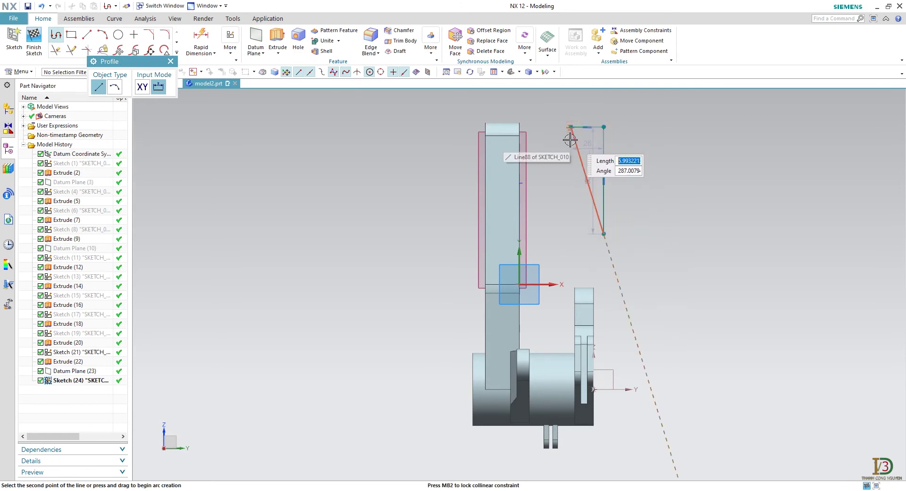
pyautogui.press('Escape')
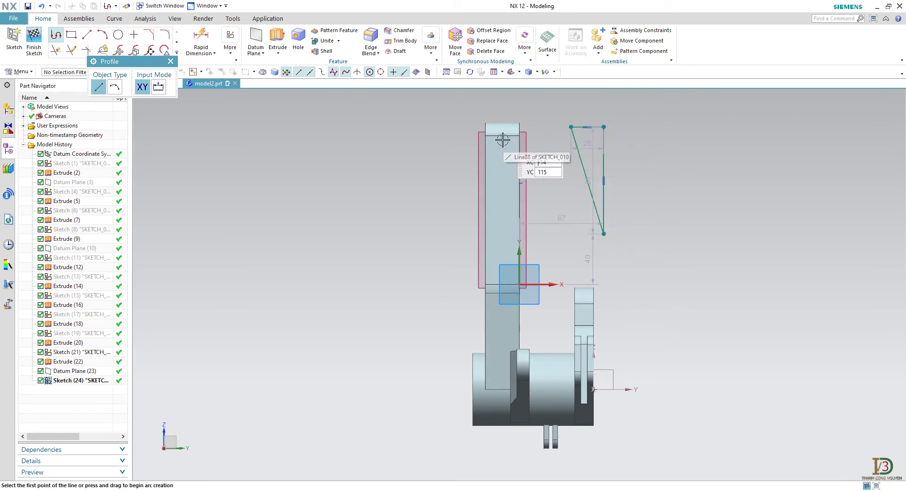
pyautogui.click(170, 61)
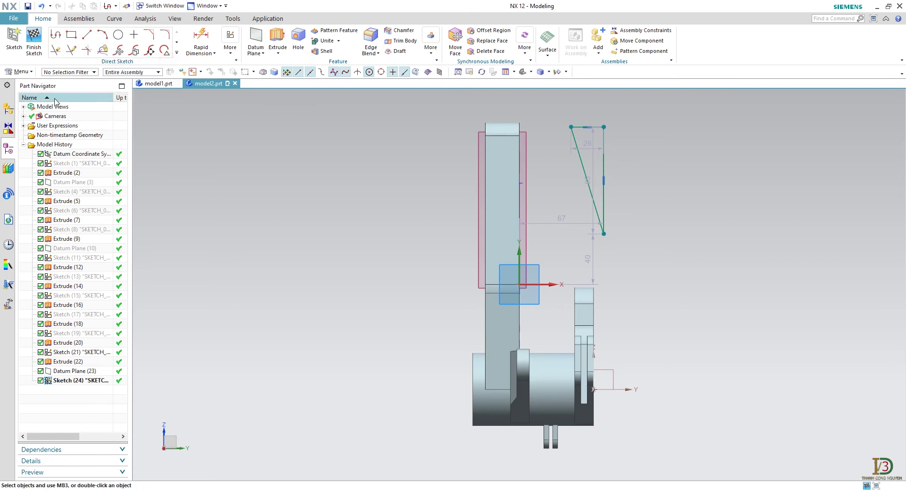
# - Project the four edges of the tall arm's rounded top face into the sketch
pyautogui.click(19, 72)
pyautogui.moveTo(38, 118)
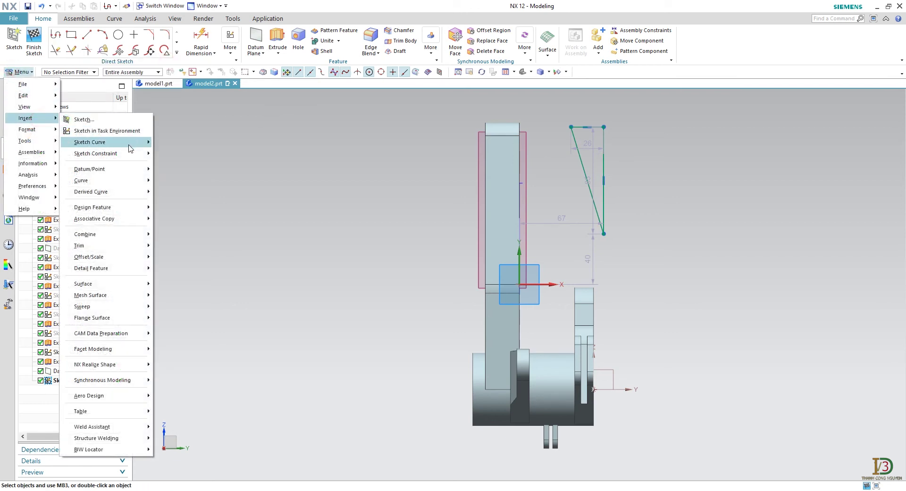
pyautogui.moveTo(132, 142)
pyautogui.click(186, 374)
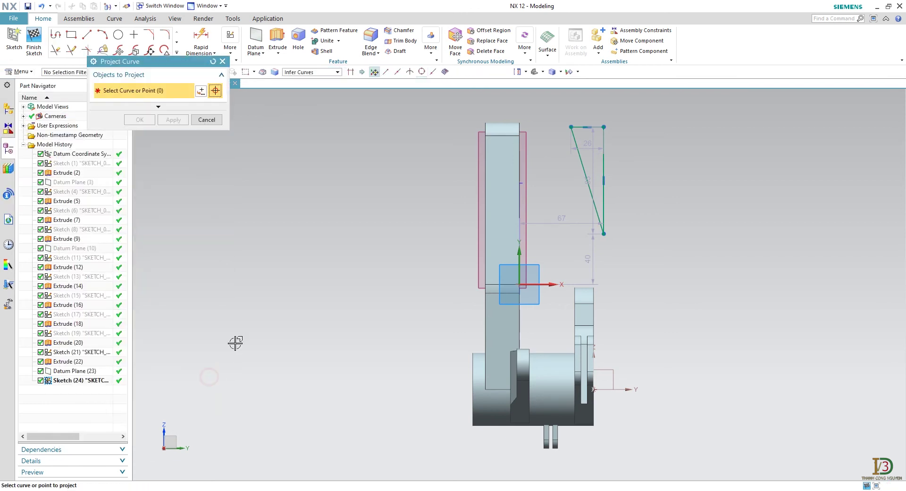
pyautogui.click(500, 128)
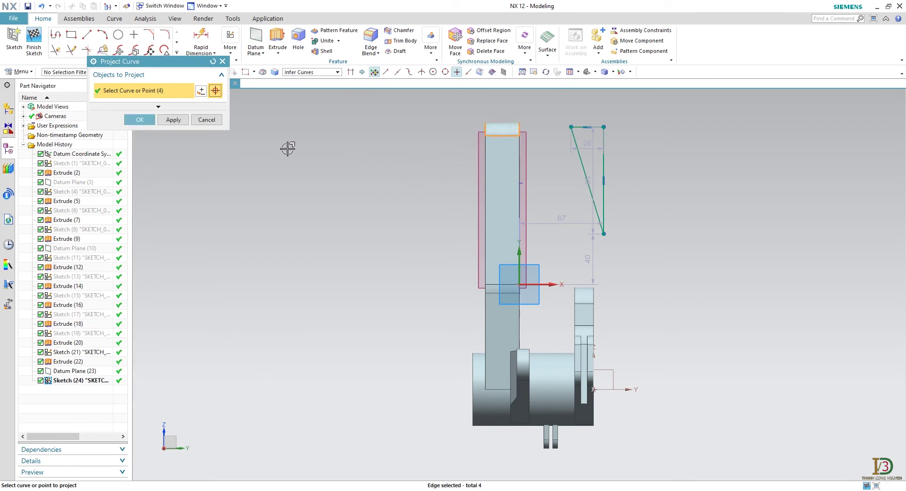